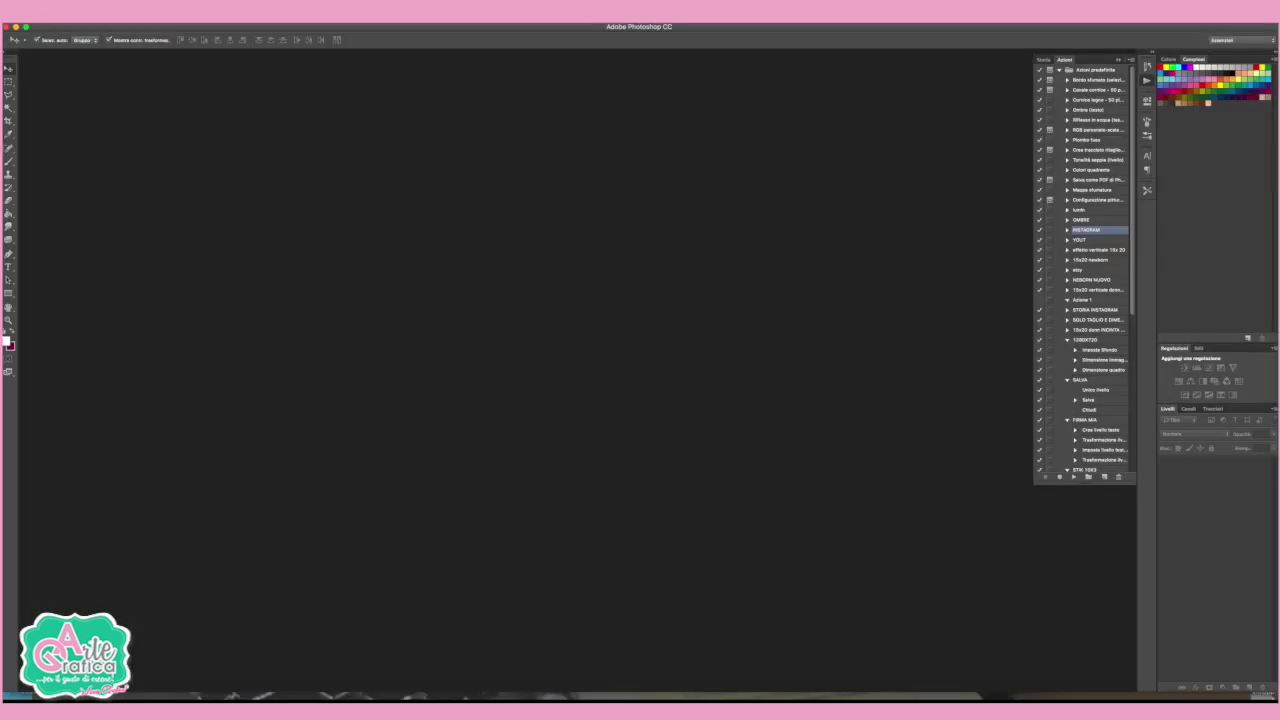
- Create a new document from the international paper A4 preset
click(88, 23)
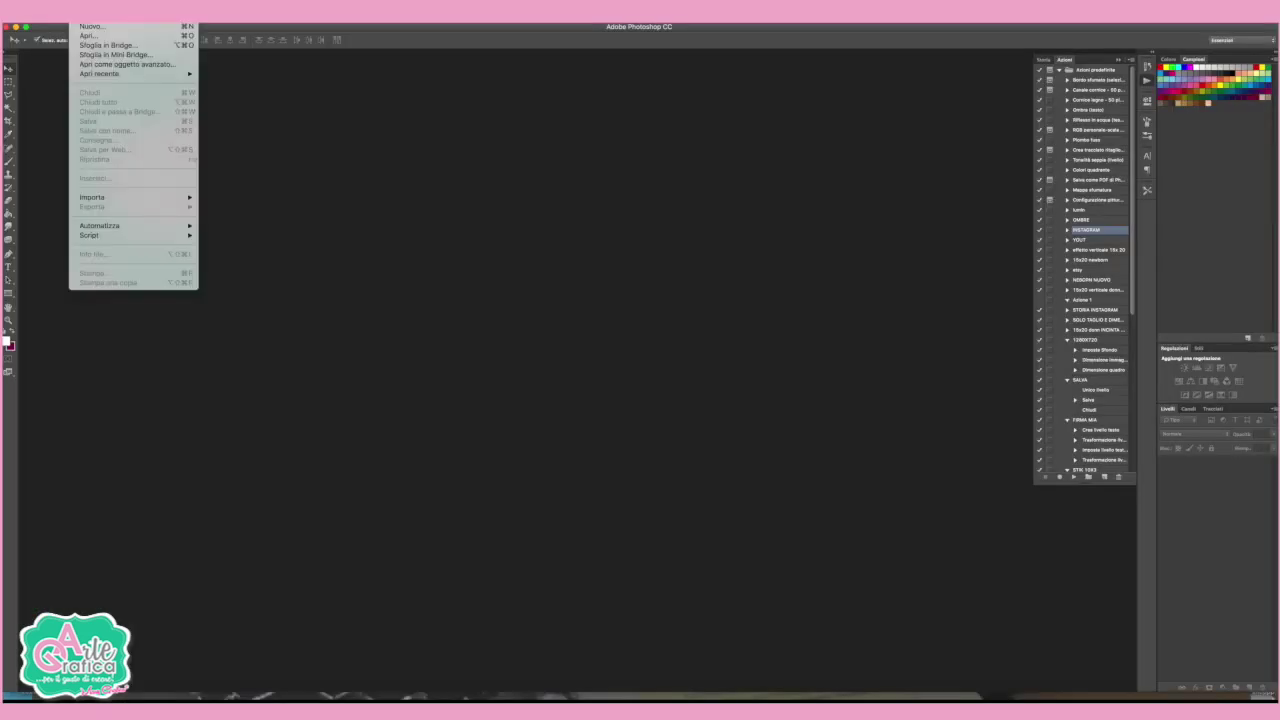
click(90, 27)
click(550, 228)
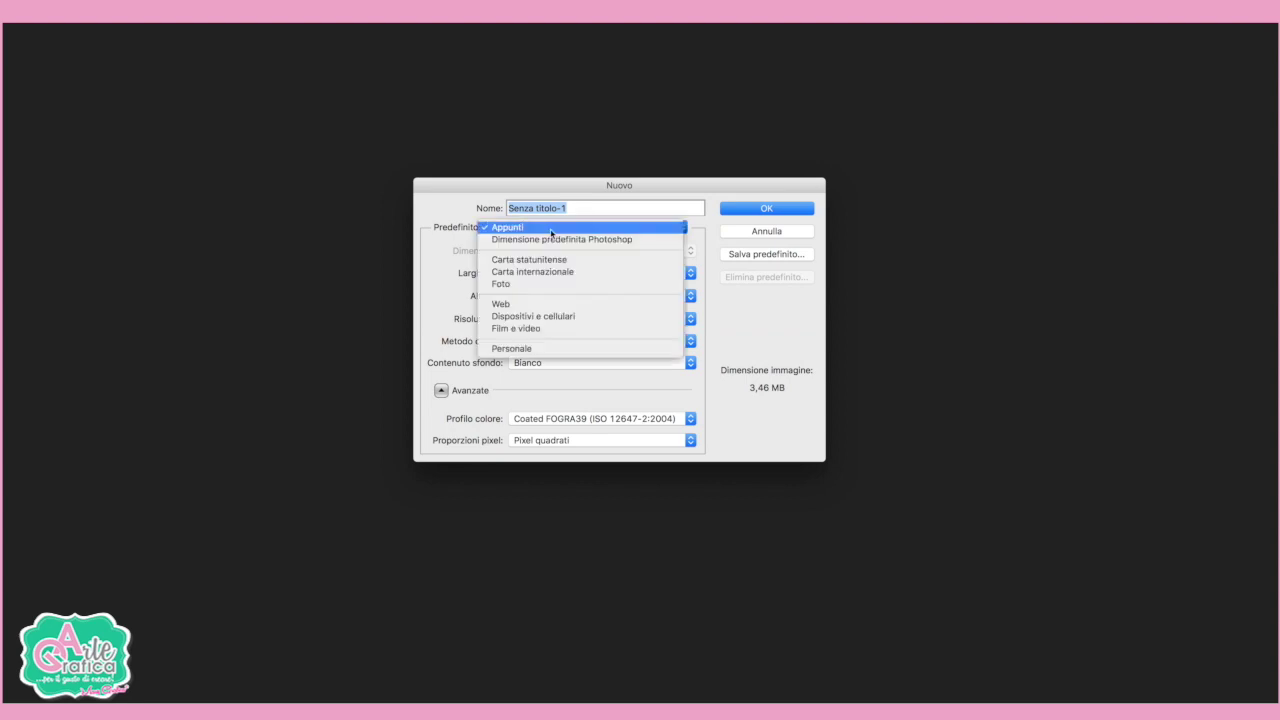
click(550, 272)
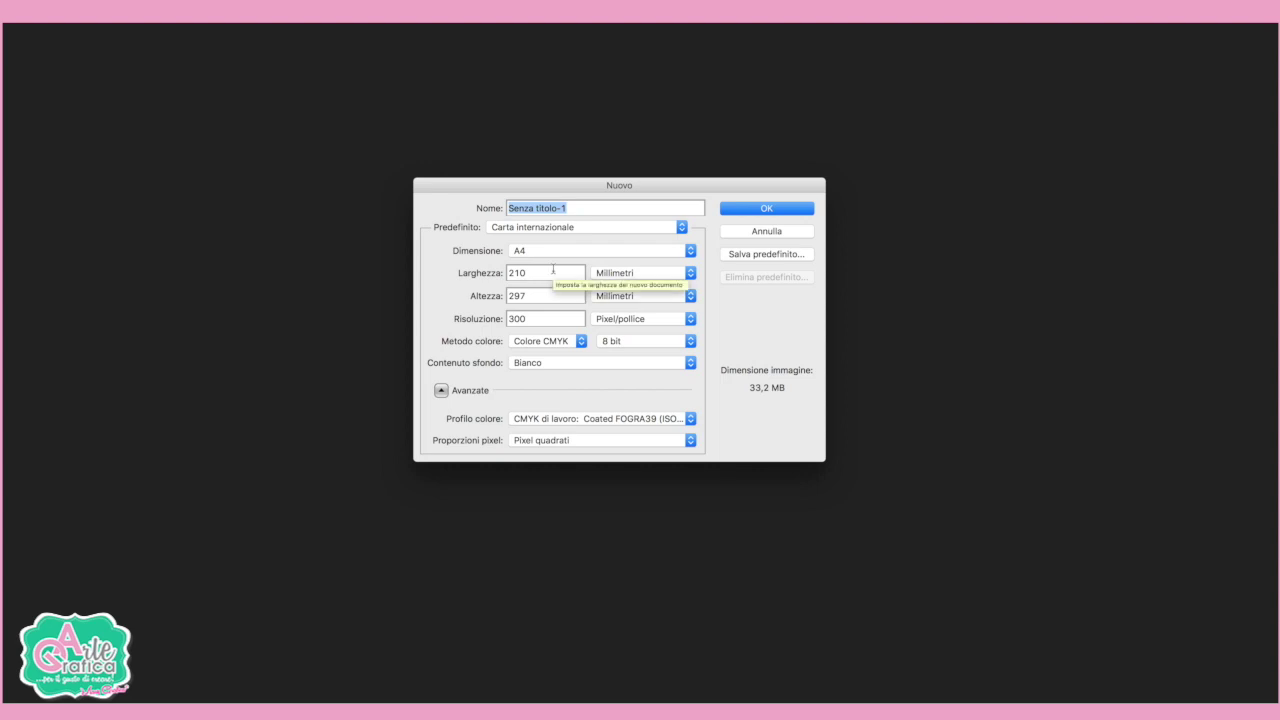
click(793, 209)
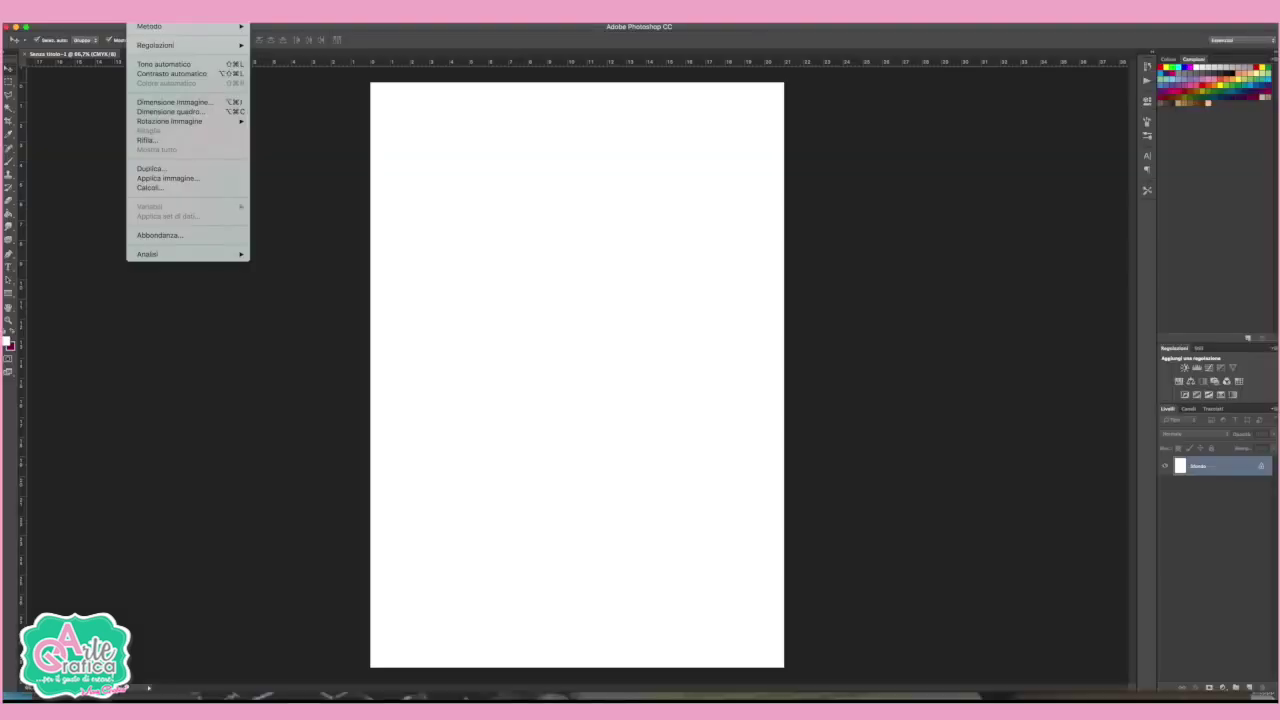
mouse_move(169, 121)
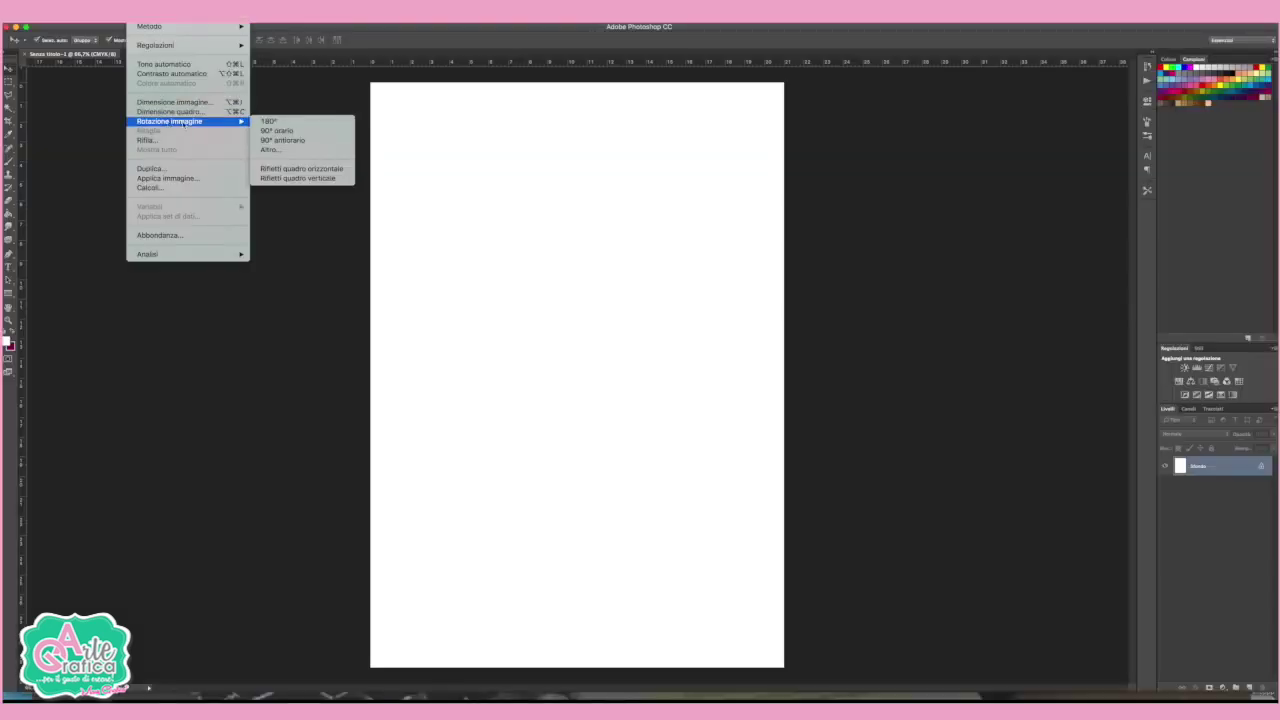
- Rotate the canvas 90° to landscape and unlock the background as Livello 0
click(340, 133)
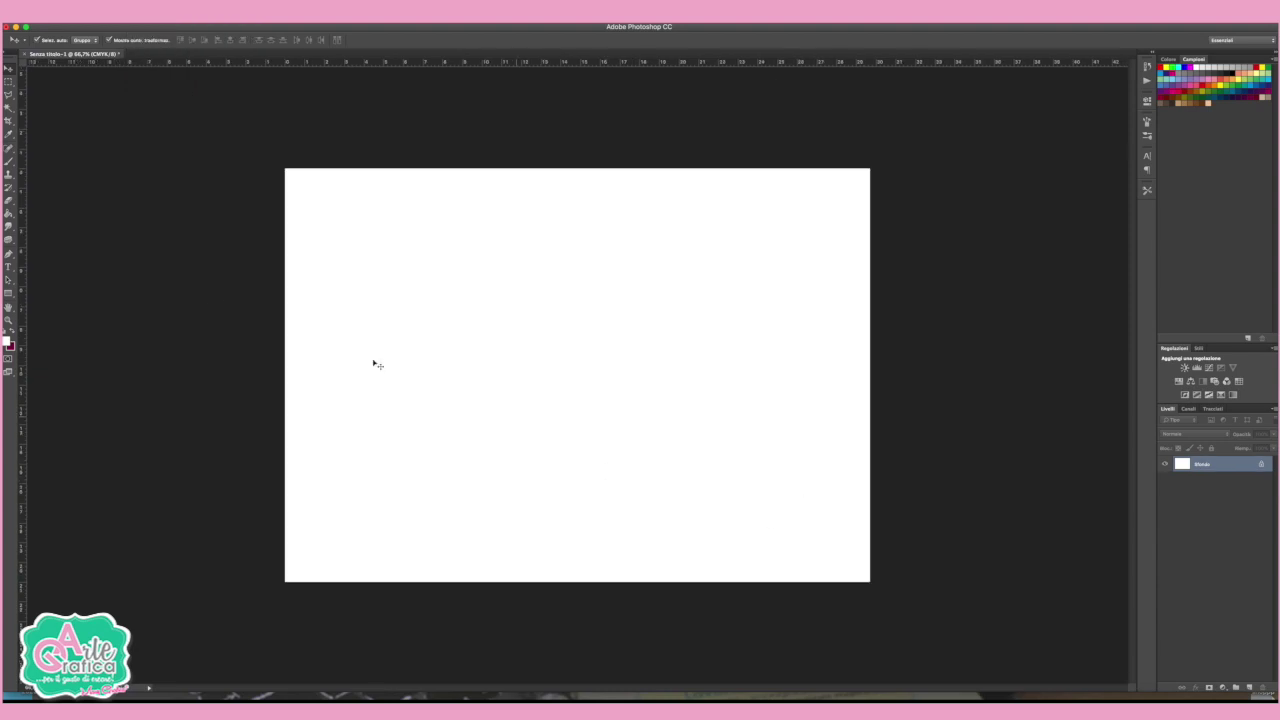
double_click(1219, 466)
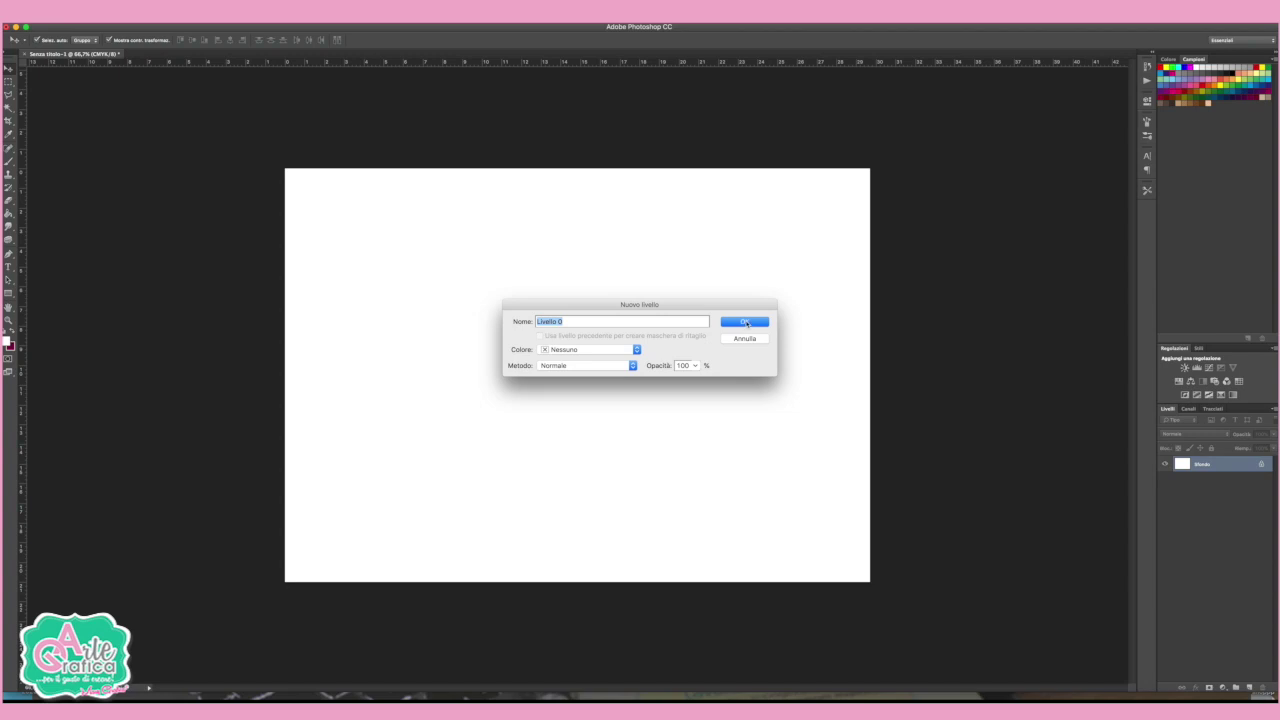
click(746, 323)
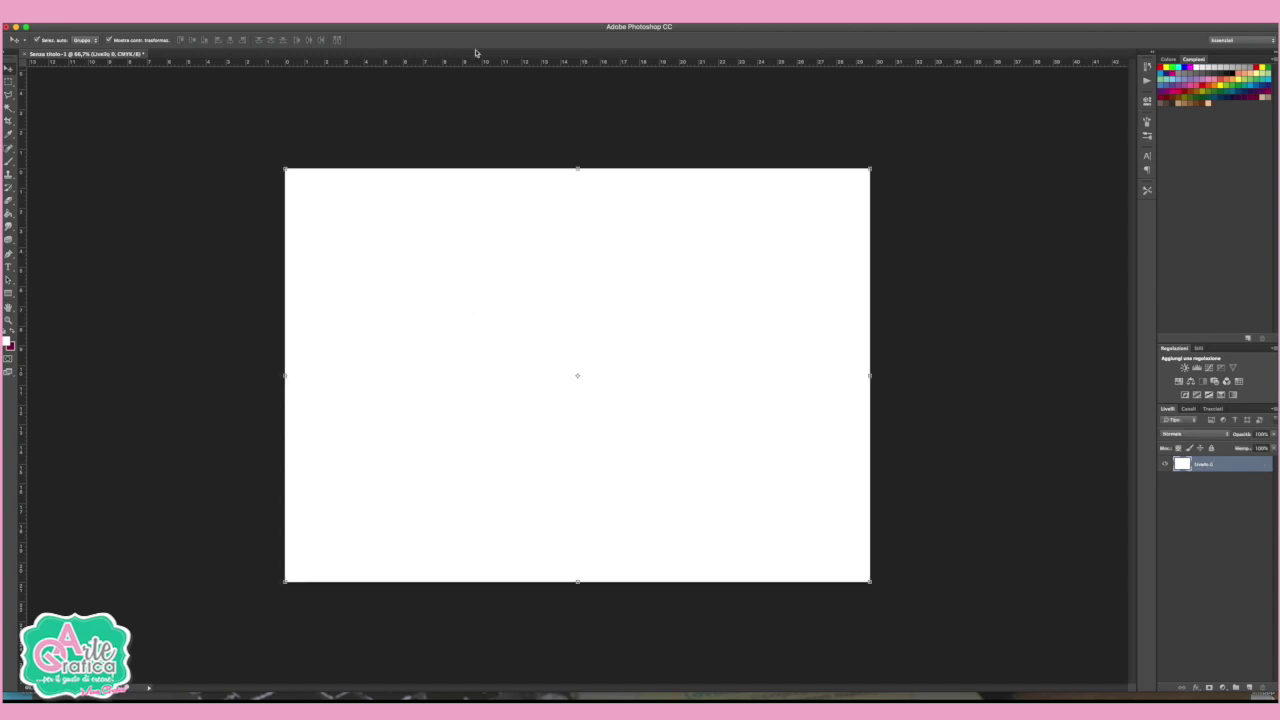
- Add horizontal and vertical guides crossing at the canvas centre
drag(482, 63, 494, 375)
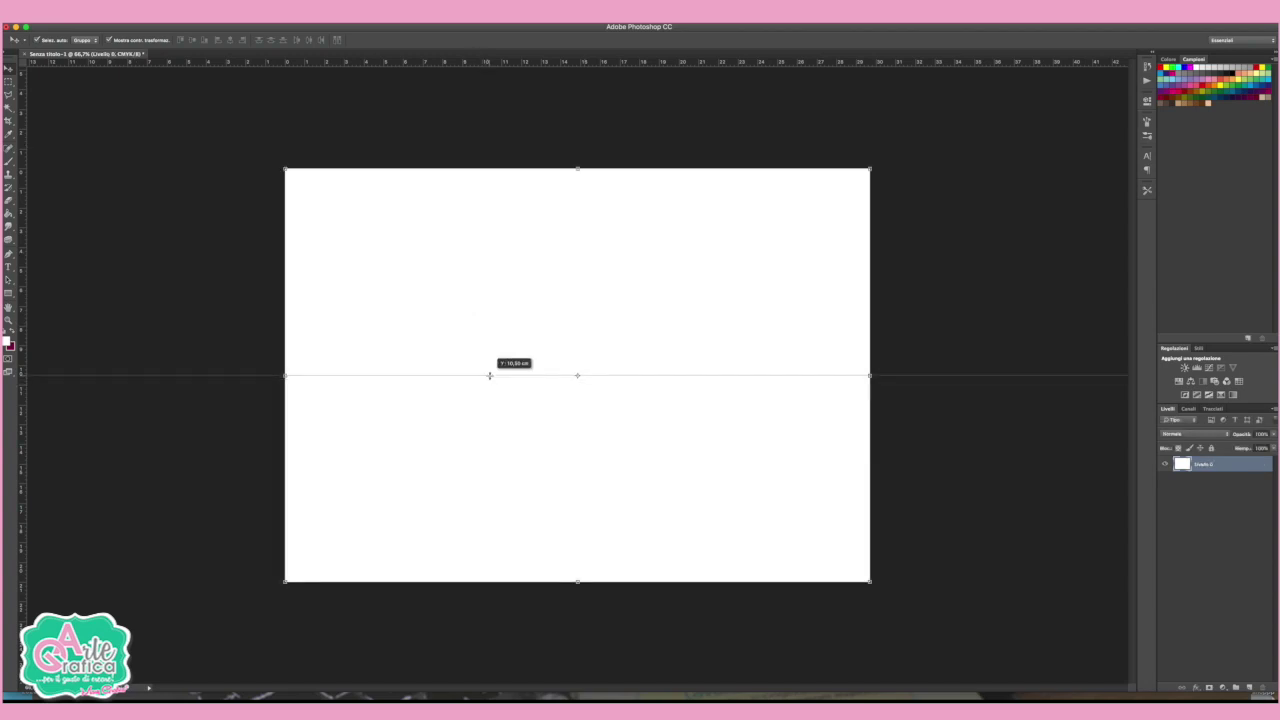
drag(26, 327, 577, 375)
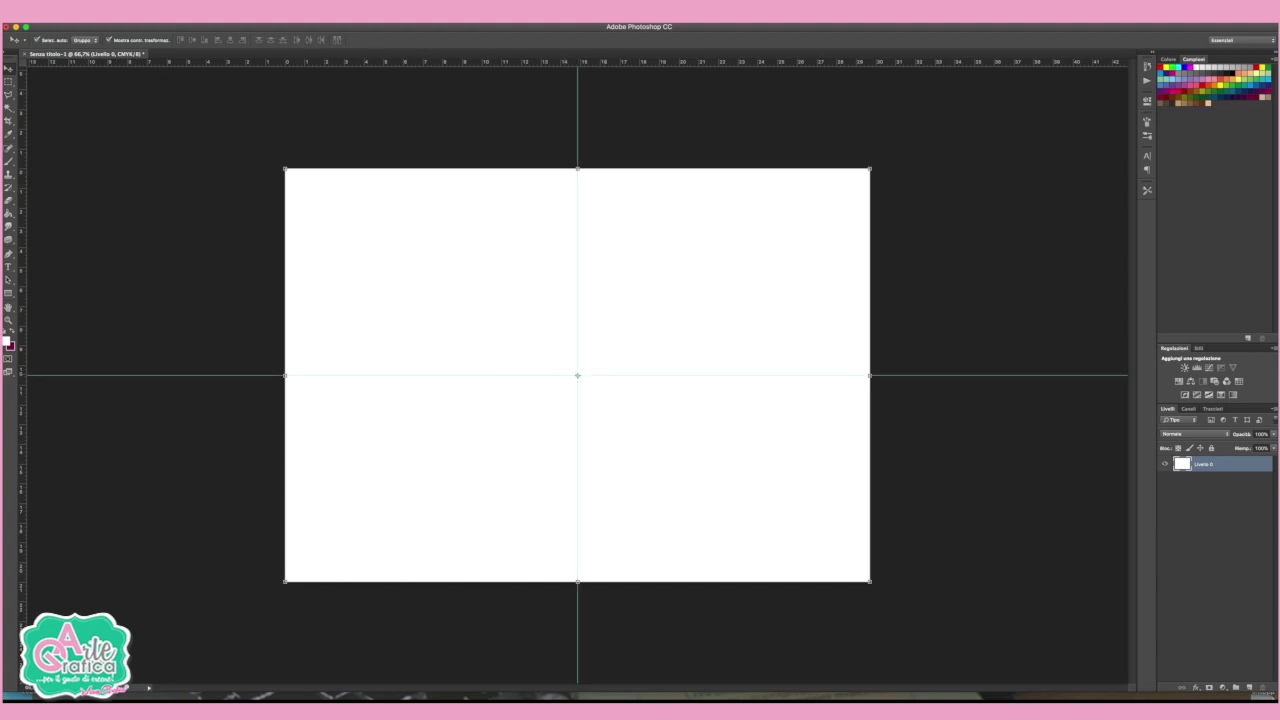
click(305, 12)
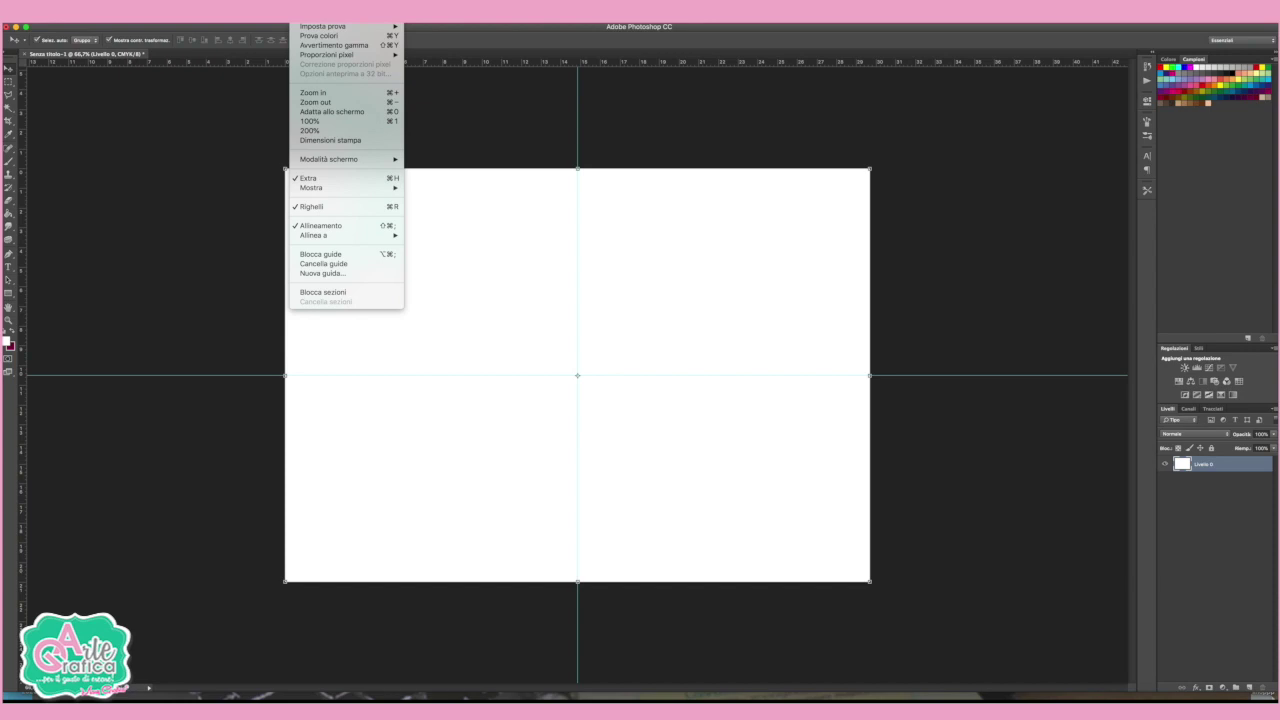
click(639, 148)
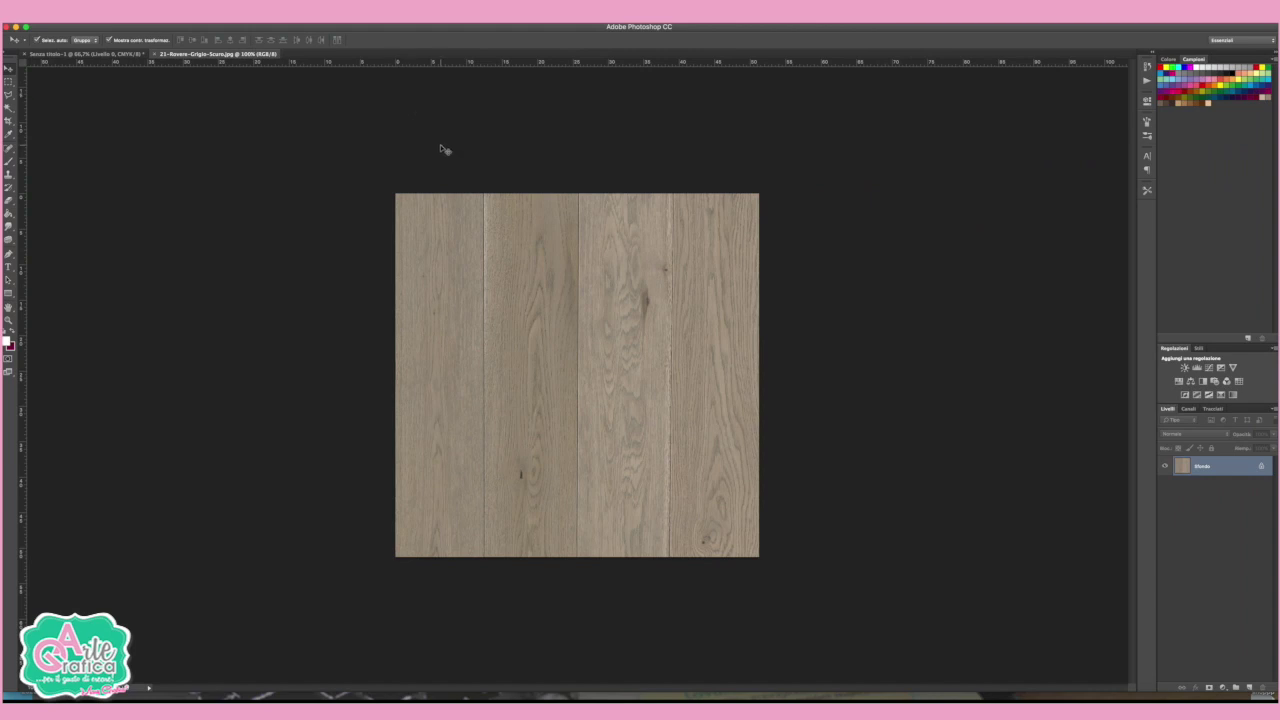
- Select the Rectangular Marquee tool (M) with the wood texture open
key(m)
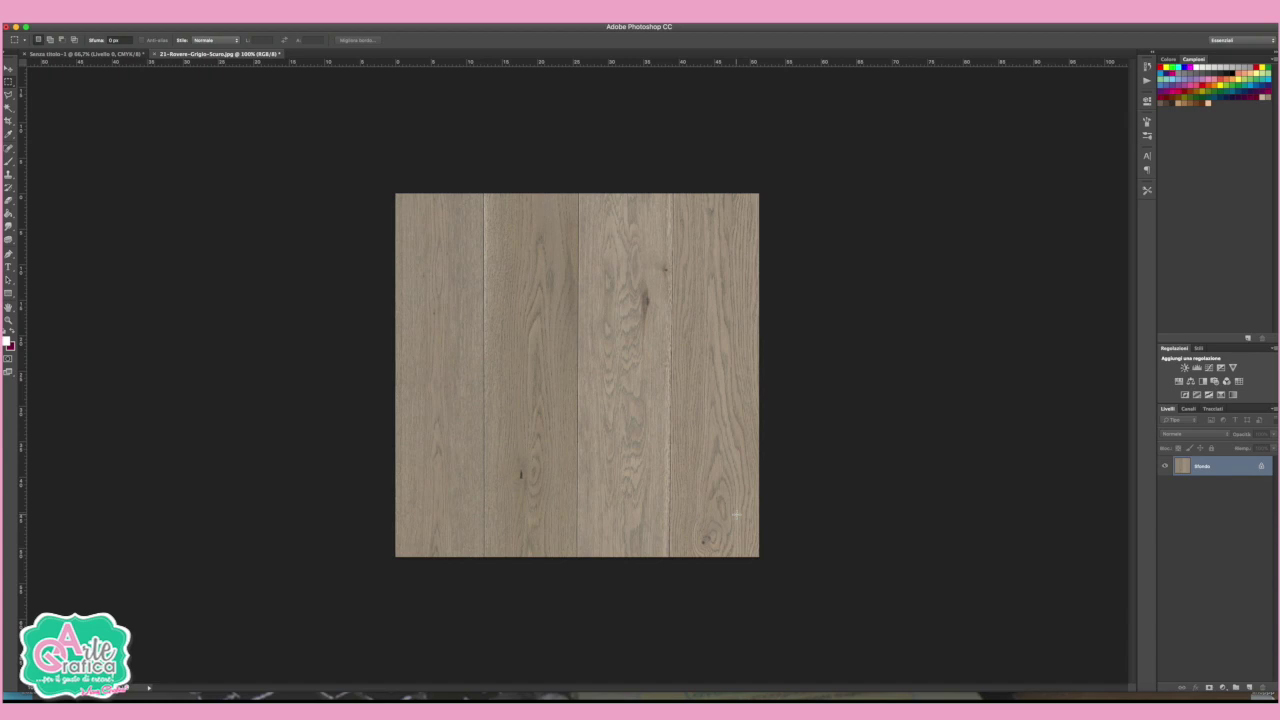
- Place vertical guides on the three plank seams at about 10, 25.6 and 40 cm
drag(20, 261, 485, 292)
drag(22, 264, 580, 295)
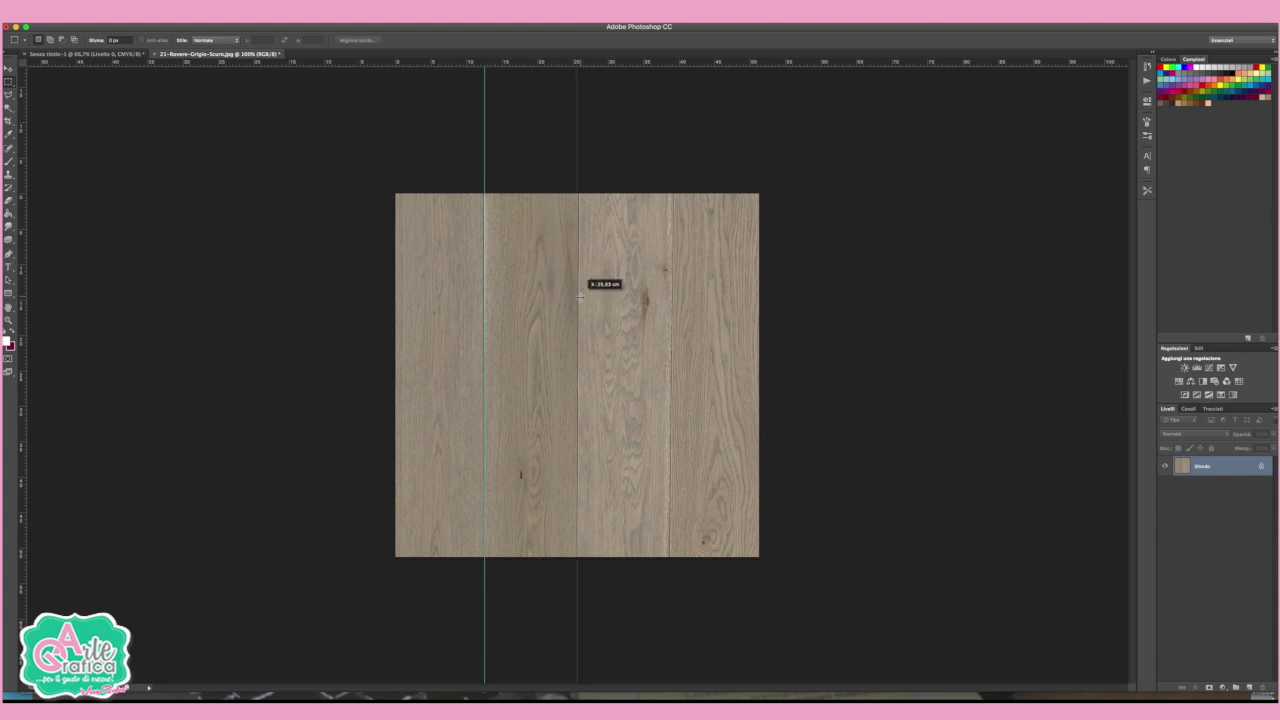
drag(580, 296, 580, 296)
drag(22, 238, 670, 259)
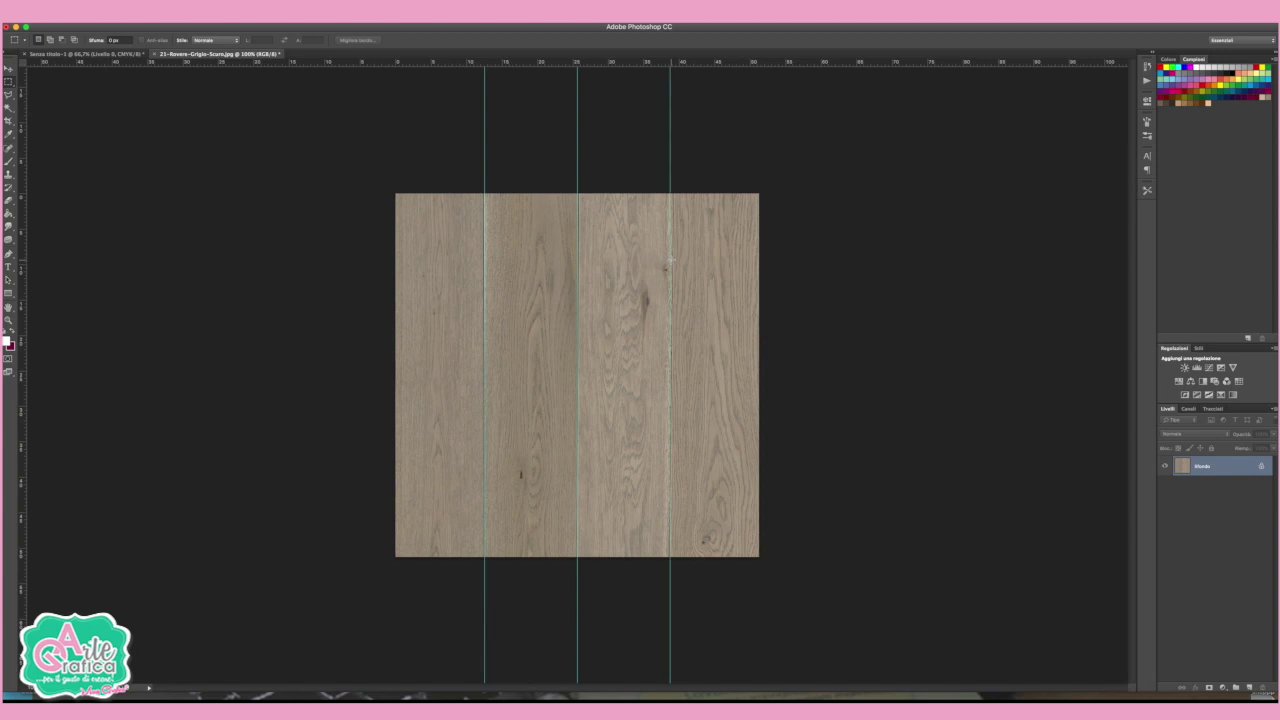
double_click(1219, 470)
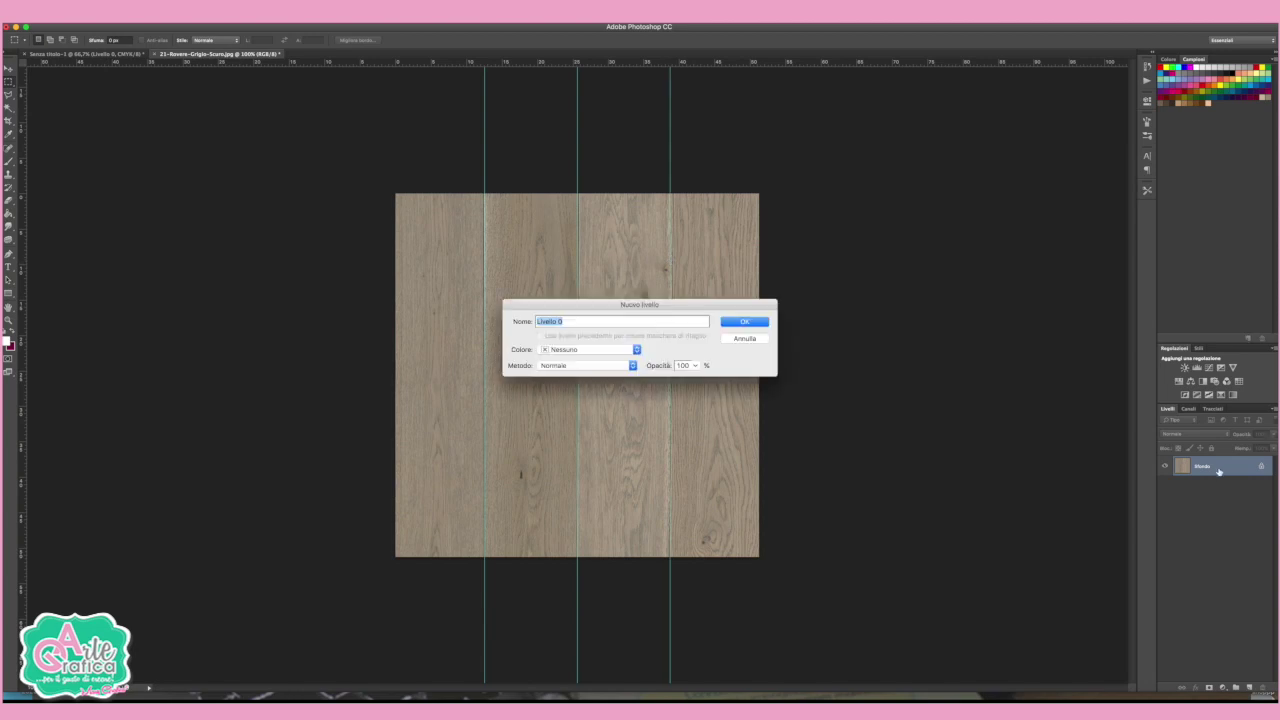
- Unlock the wood background as Livello 0 and zoom to 200%
click(744, 321)
key(ctrl+plus)
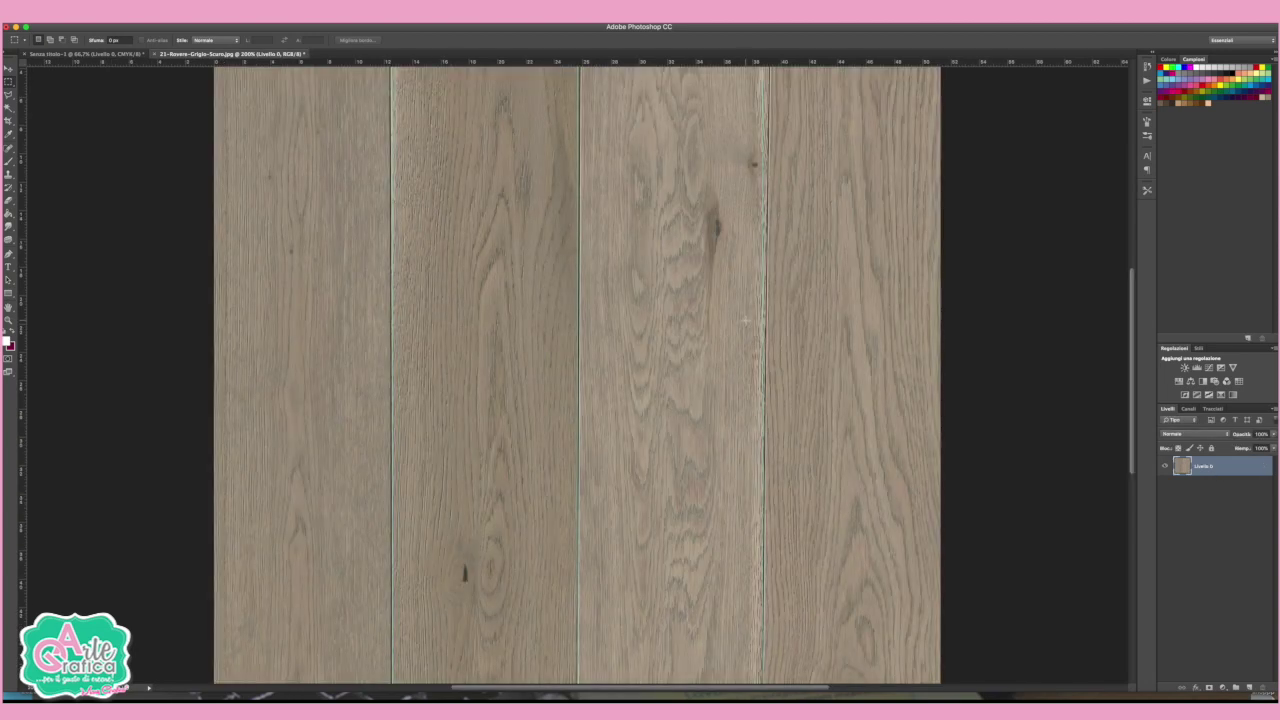
key(v)
- Distort the wood layer, skewing its left and right edges so the planks stand vertical
click(108, 16)
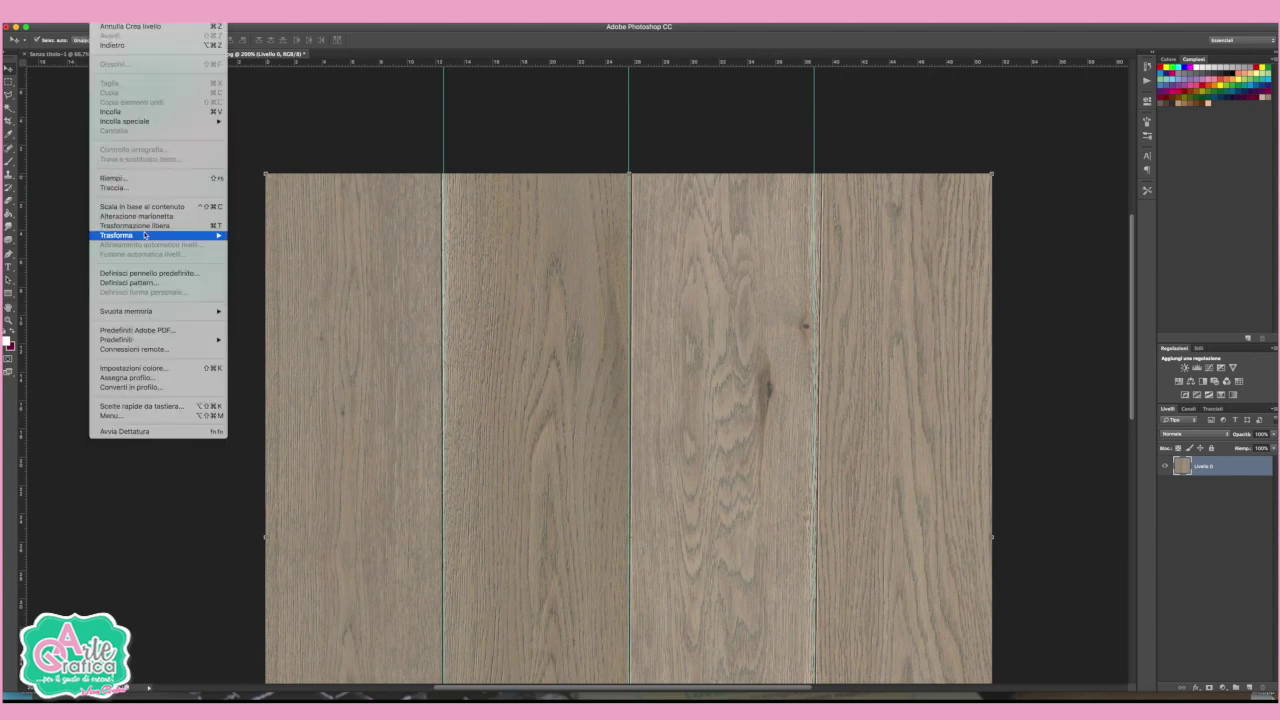
mouse_move(118, 235)
click(252, 283)
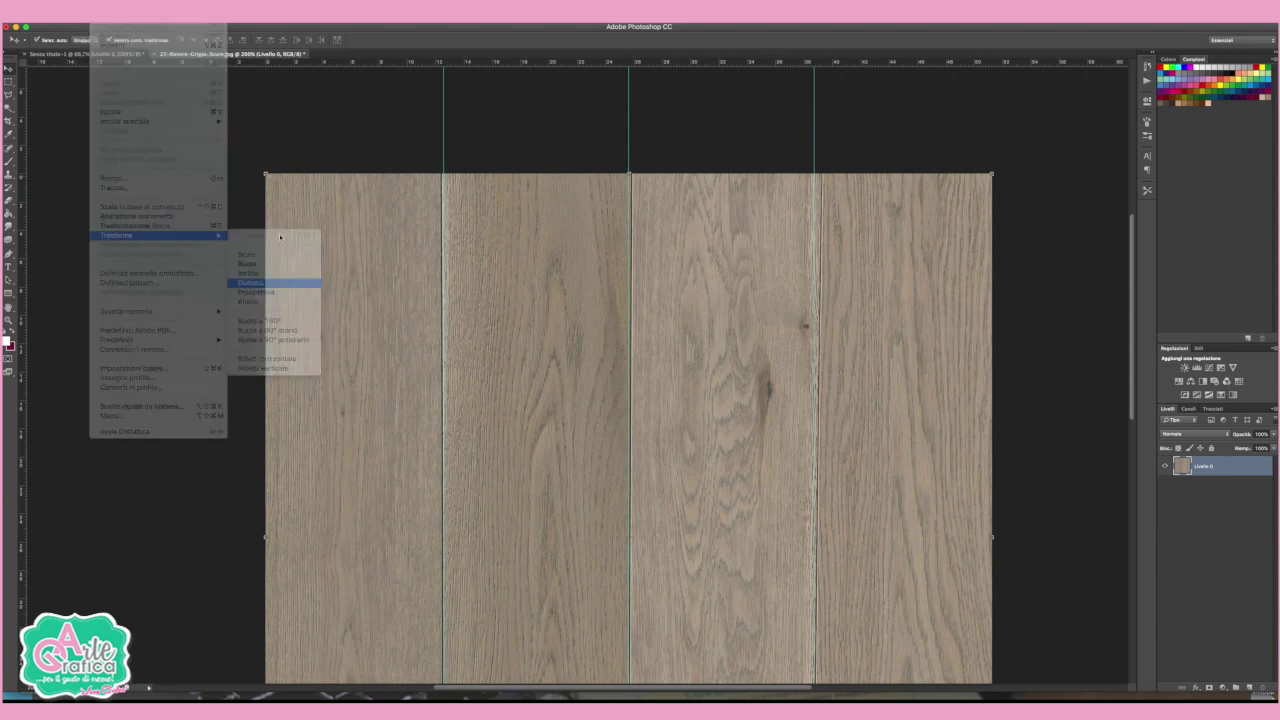
drag(266, 174, 268, 175)
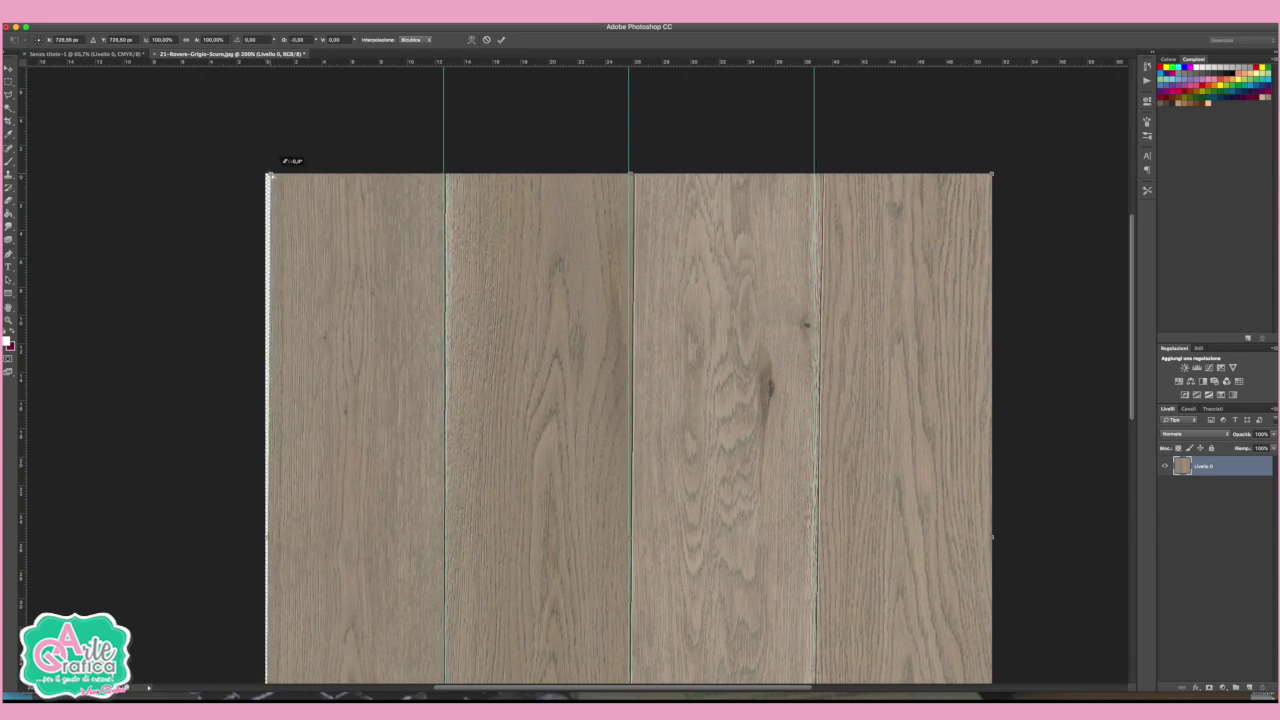
scroll(316, 204, down, 5)
scroll(316, 204, down, 3)
scroll(316, 204, down, 2)
scroll(316, 204, up, 10)
mouse_move(992, 194)
mouse_down()
mouse_move(1000, 181)
mouse_move(987, 194)
mouse_up()
key(Return)
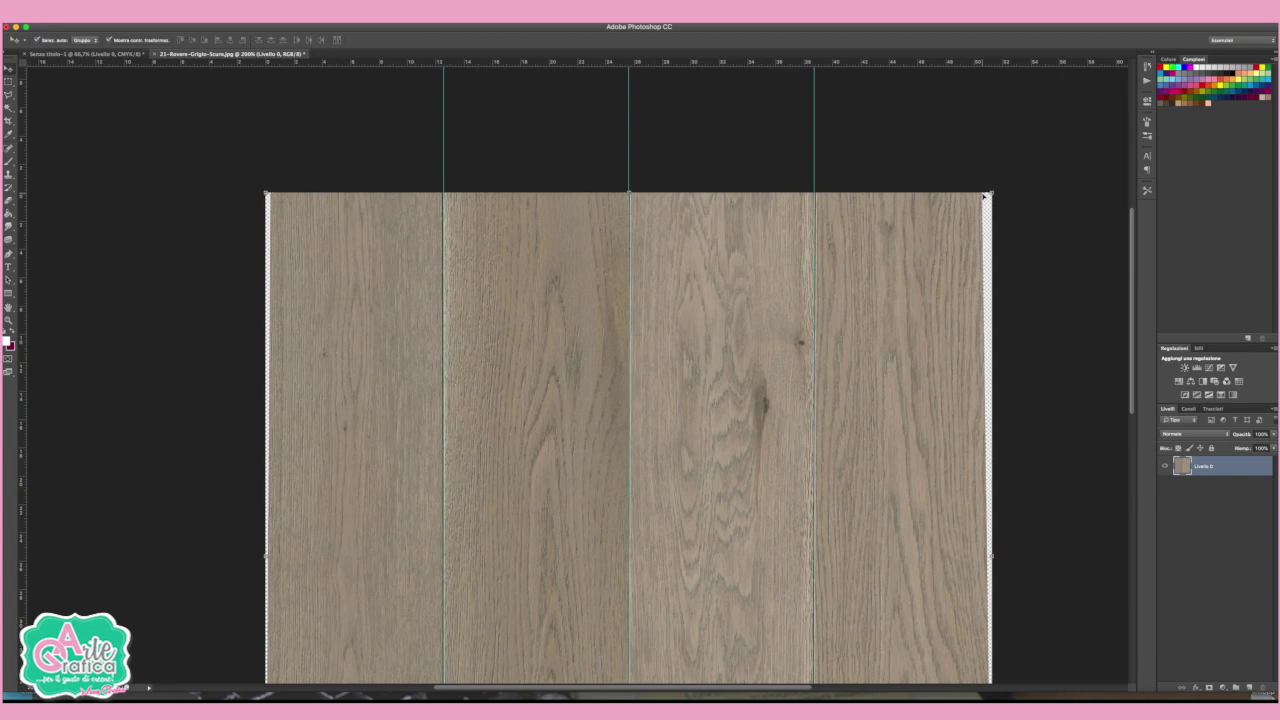
- Widen the wood layer slightly, to about 103%, with Free Transform
key(ctrl+minus)
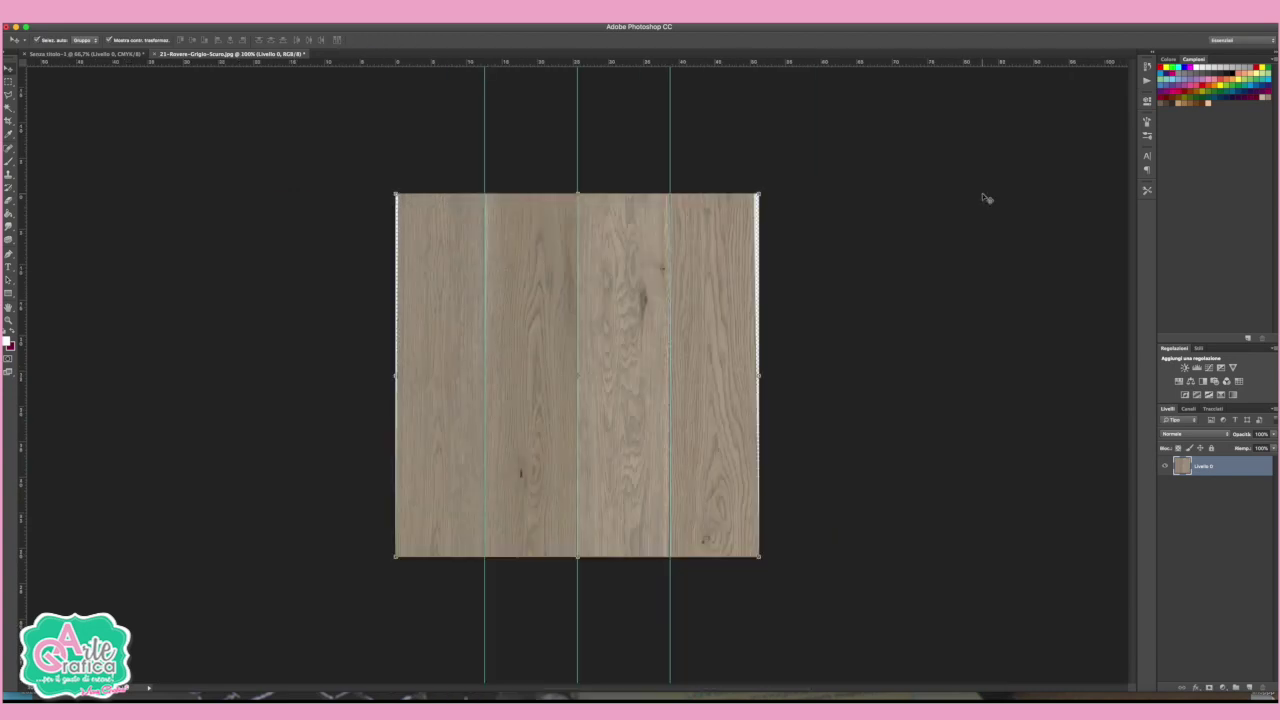
key(ctrl+t)
drag(763, 374, 768, 375)
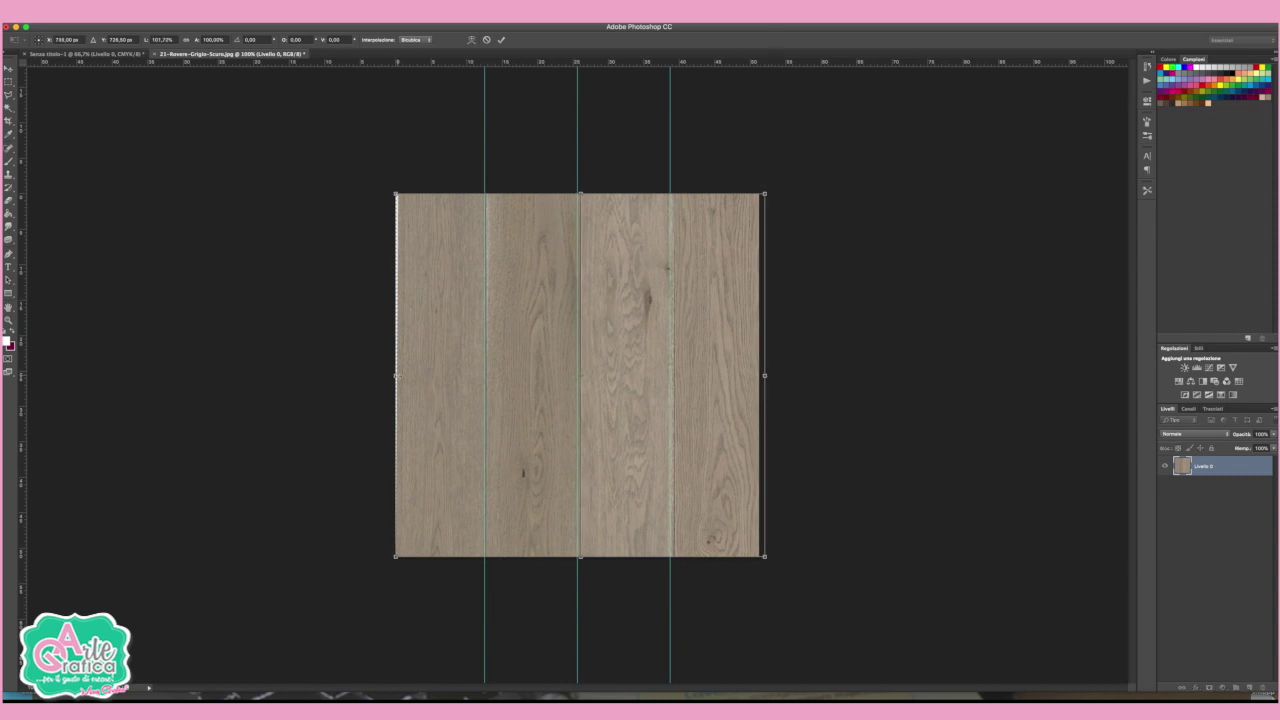
drag(396, 375, 390, 375)
key(Return)
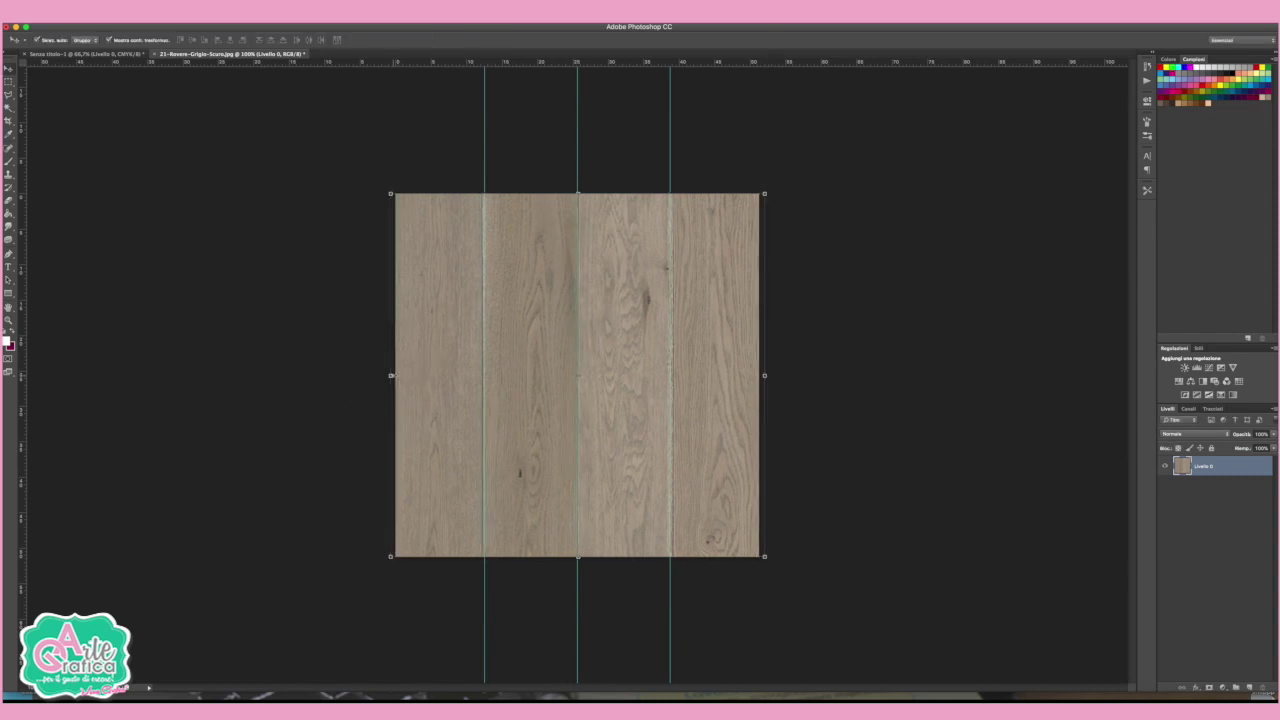
- Realign the first and third guides onto the seams at 11,69 and 39,96 cm
drag(484, 133, 482, 135)
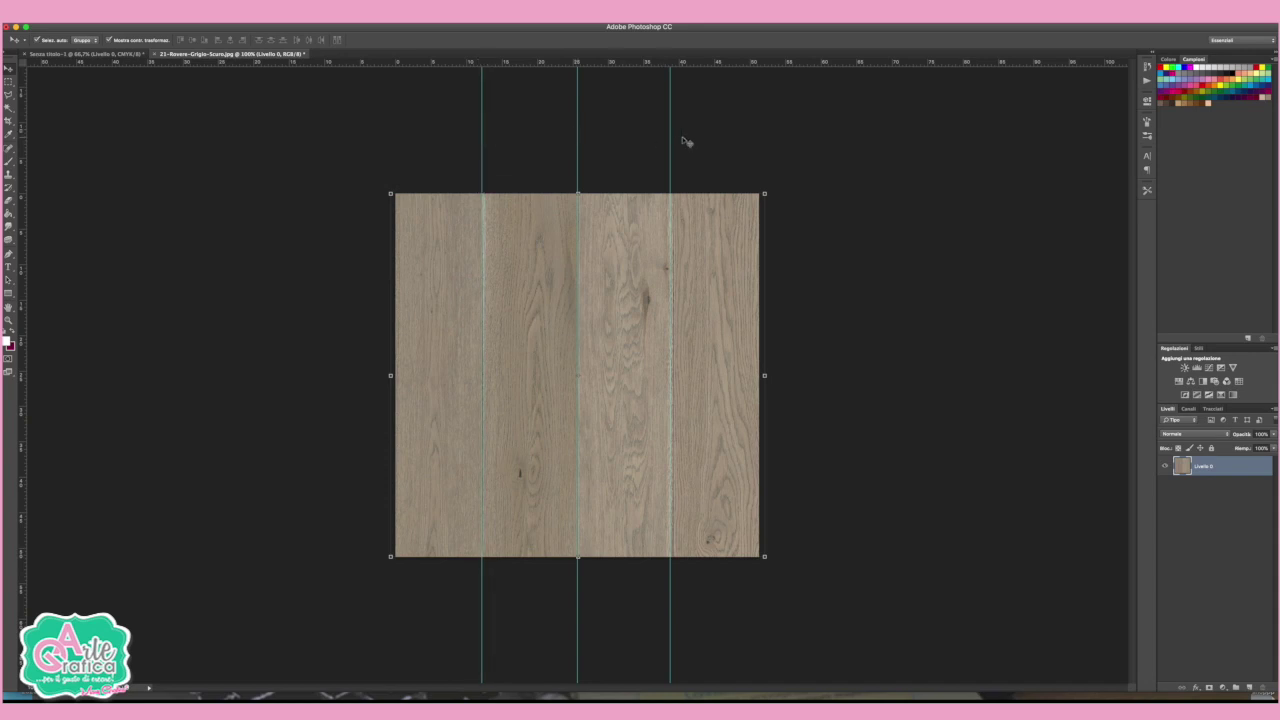
drag(670, 133, 674, 133)
click(874, 171)
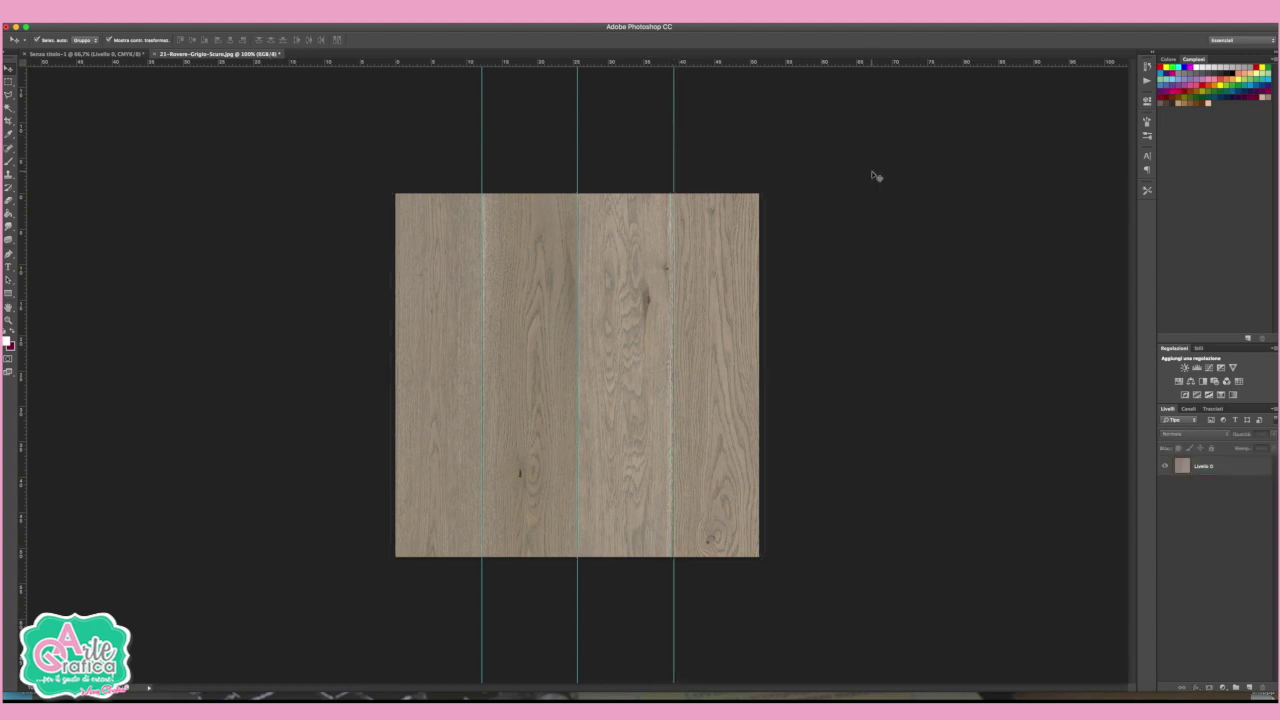
- Flatten the wood image, define it as pattern 21-Rovere-Grigio-Scuro.jpg, and return to Senza titolo-1
right_click(1229, 471)
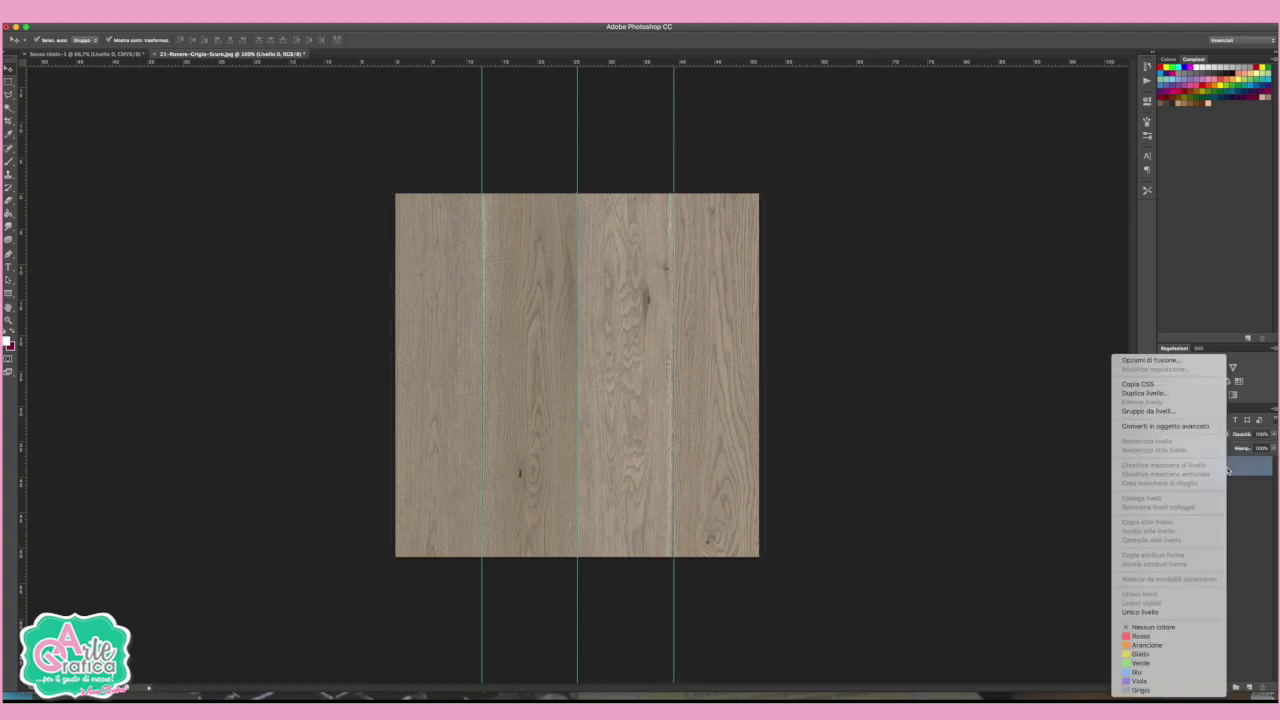
click(1167, 612)
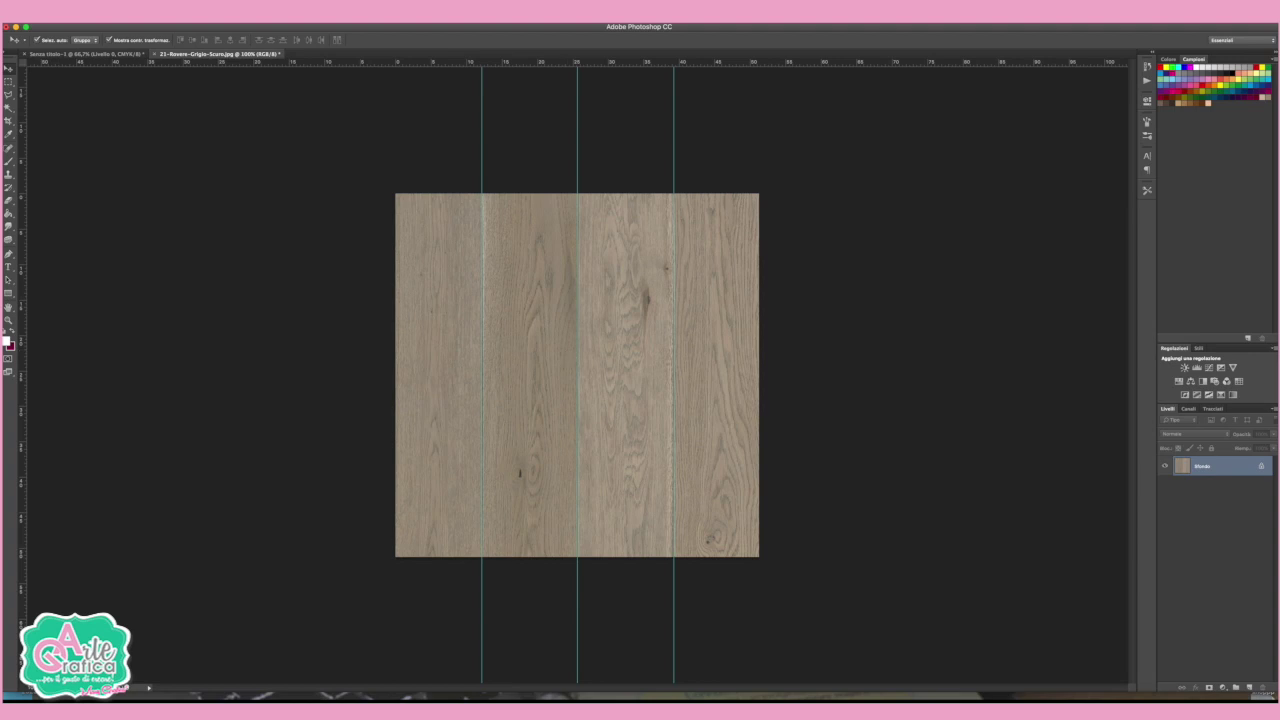
click(110, 15)
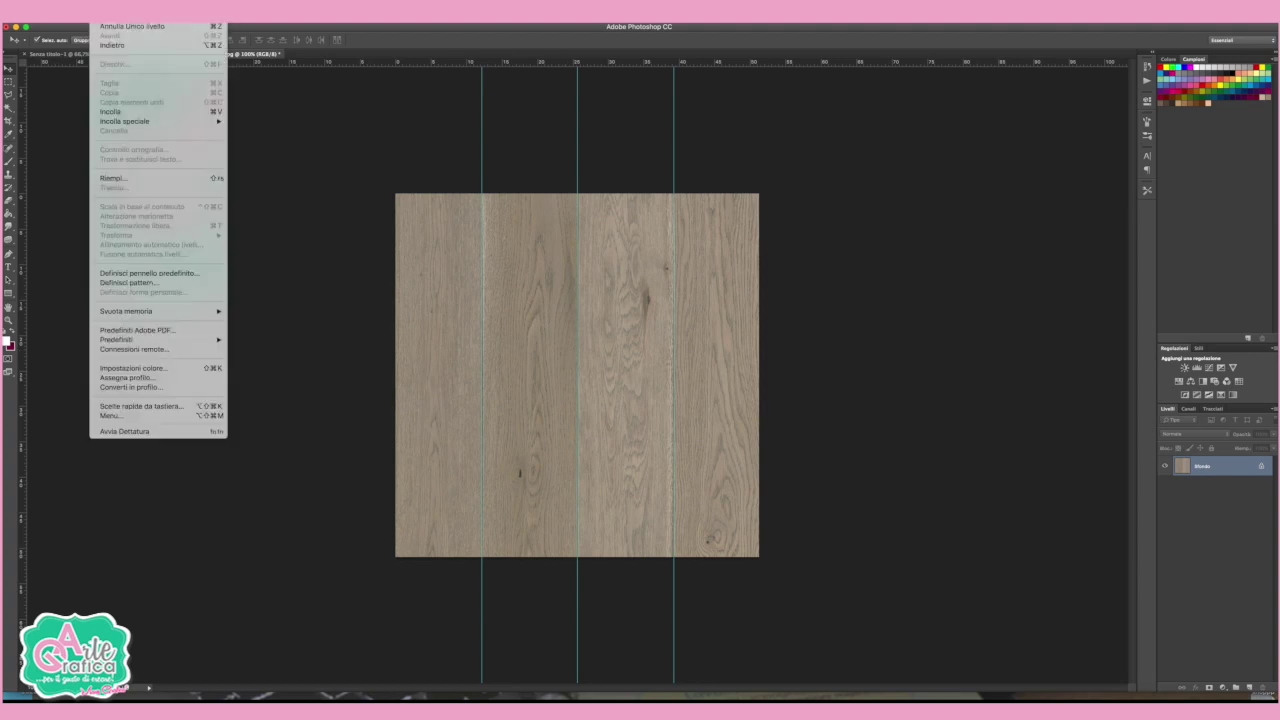
click(174, 283)
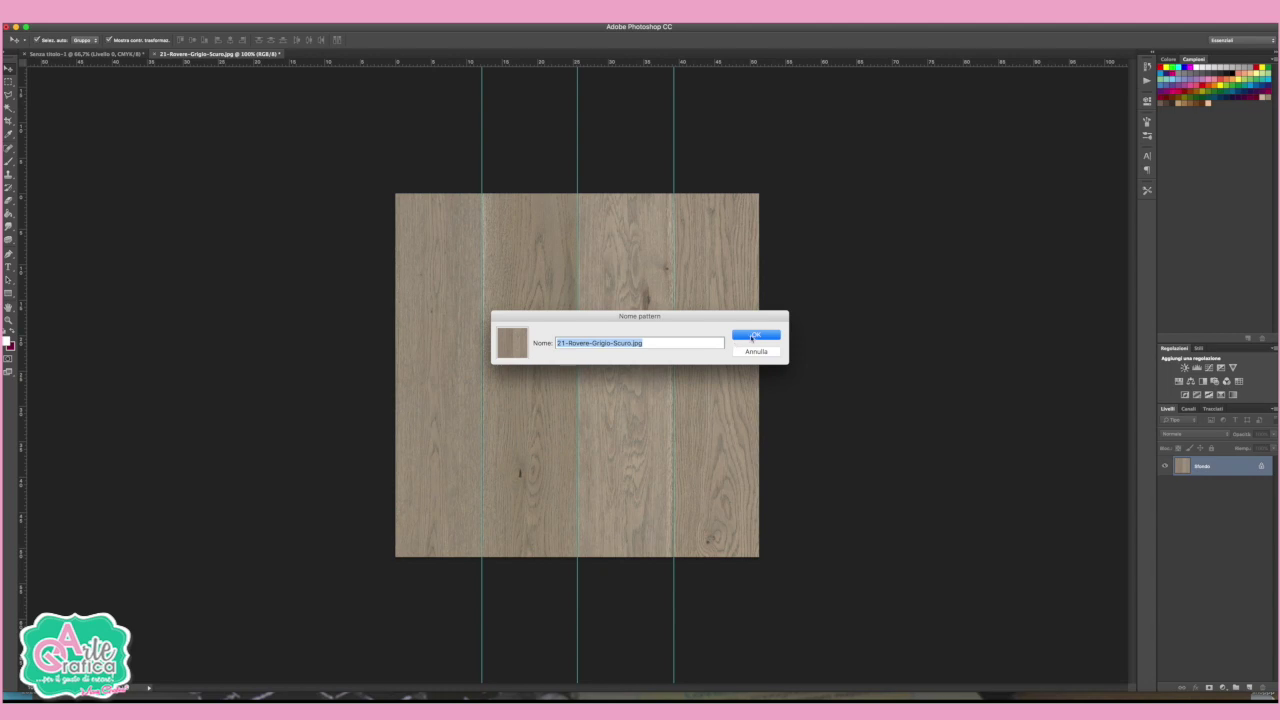
click(765, 337)
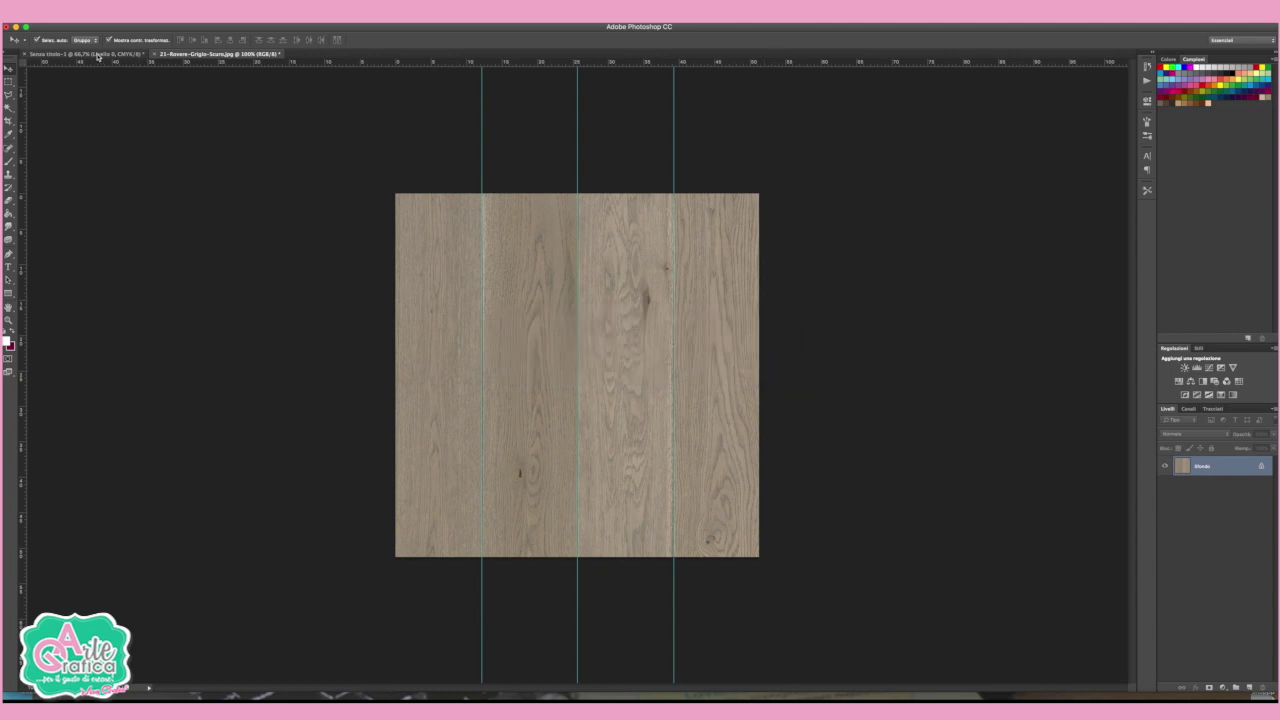
click(99, 55)
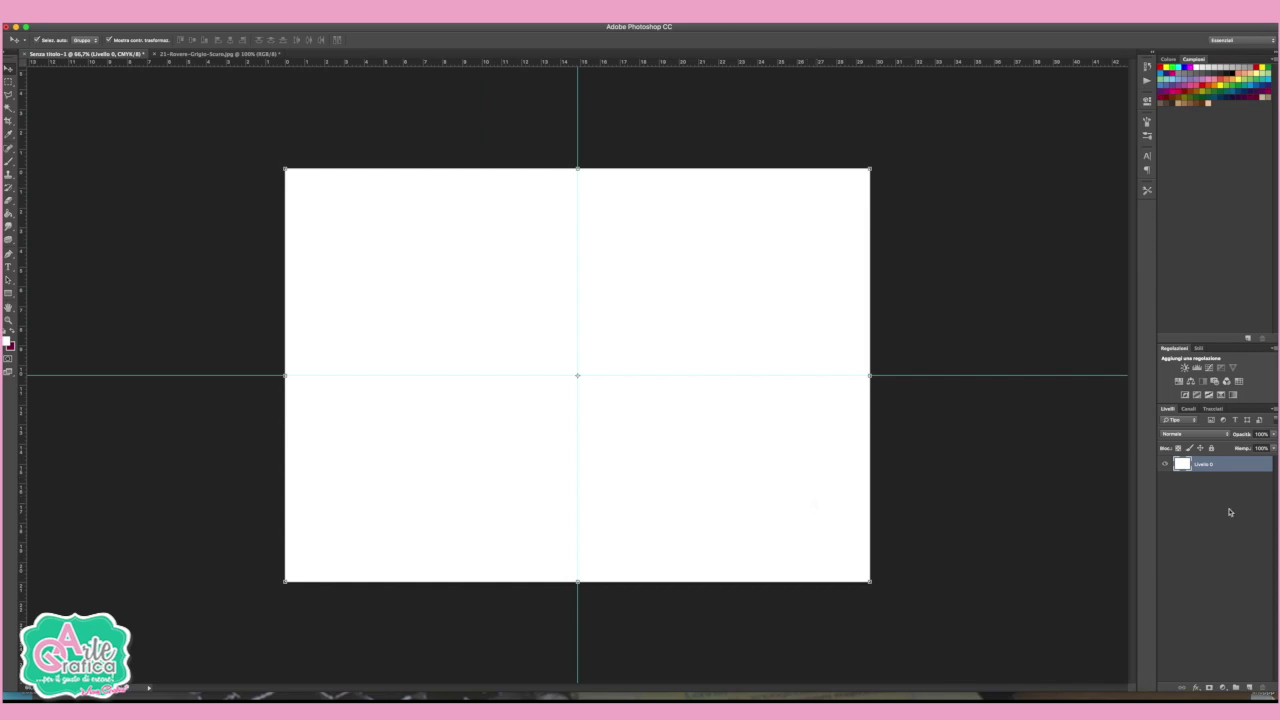
- Add a wood-plank Pattern Overlay at 85% opacity with a reduced scale
click(1195, 688)
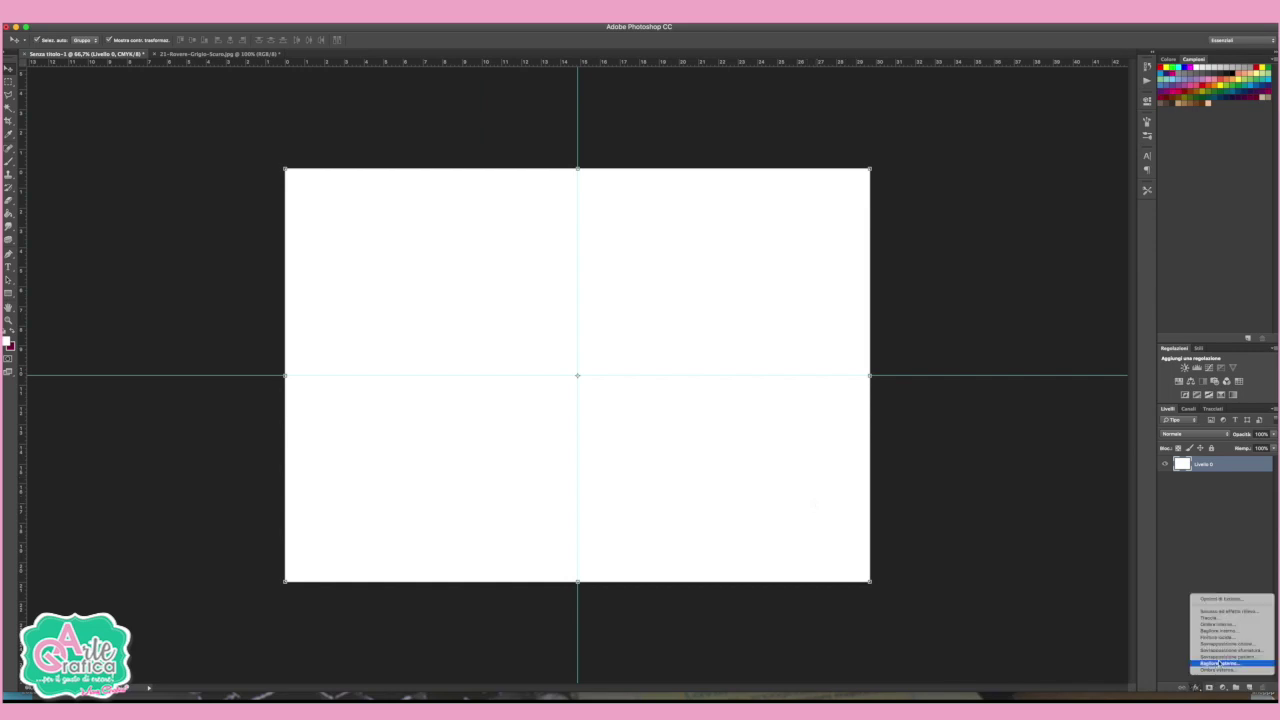
click(1221, 657)
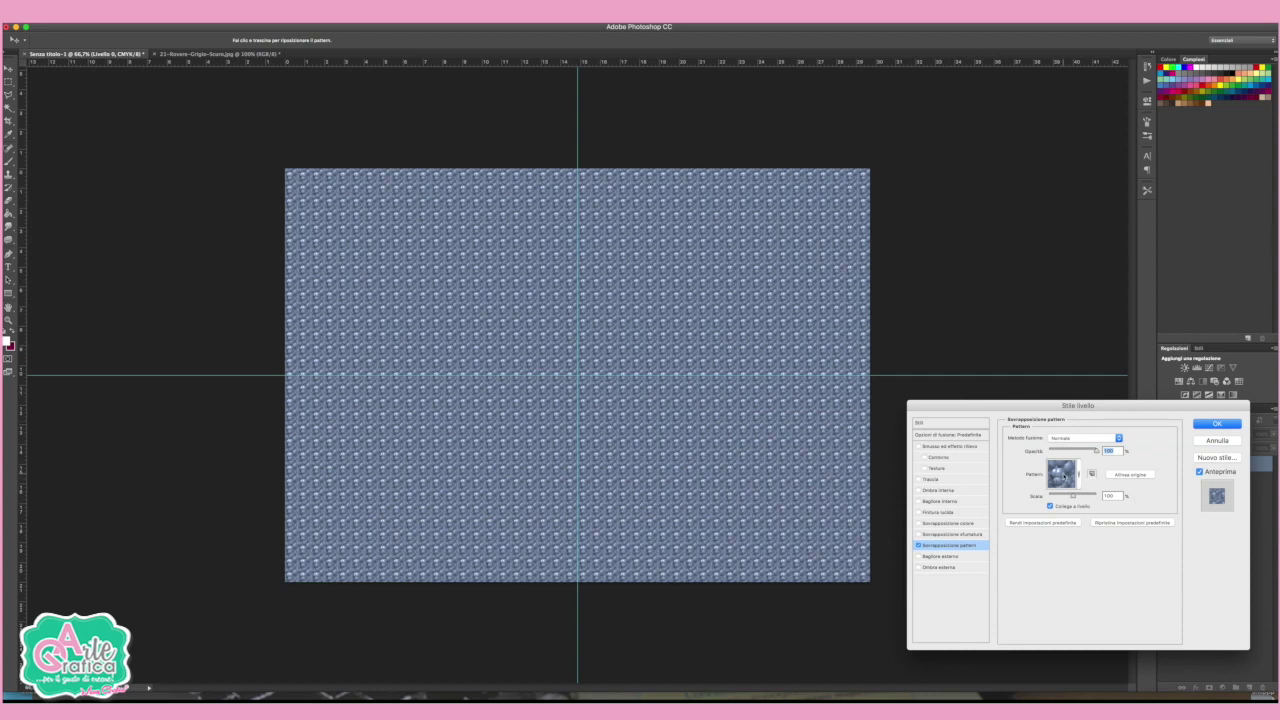
click(1061, 478)
click(1046, 550)
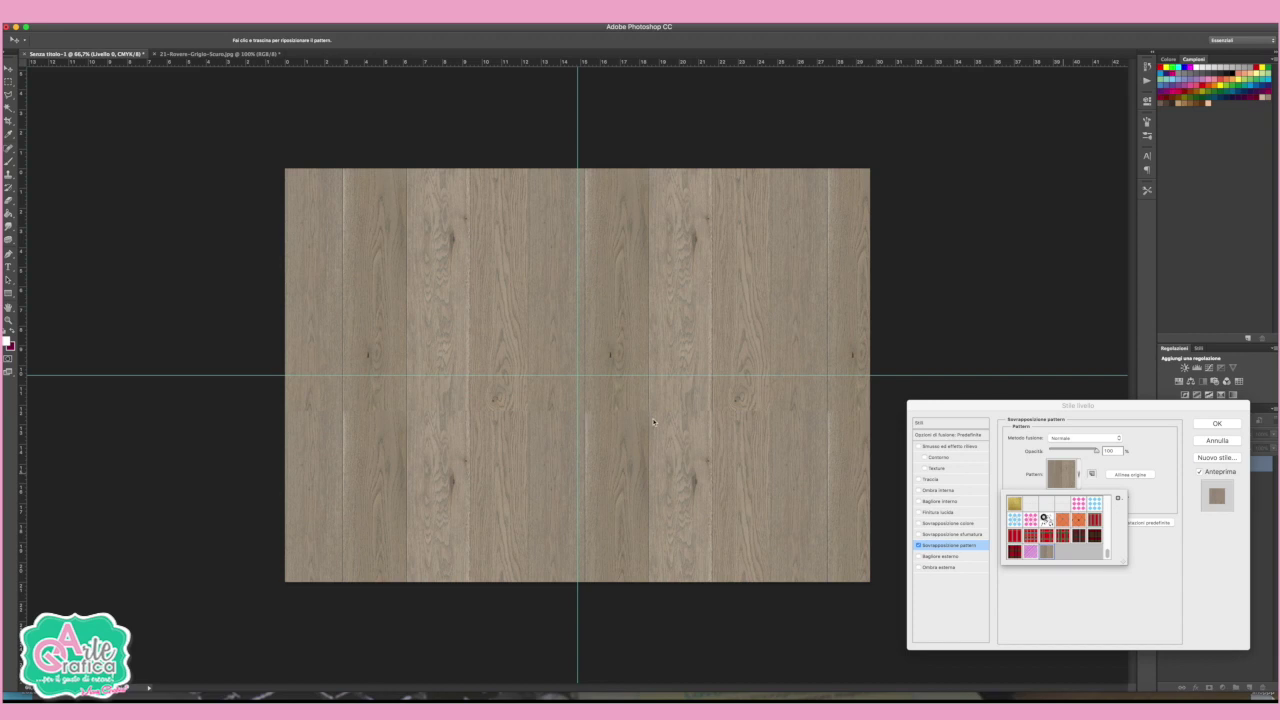
click(1152, 508)
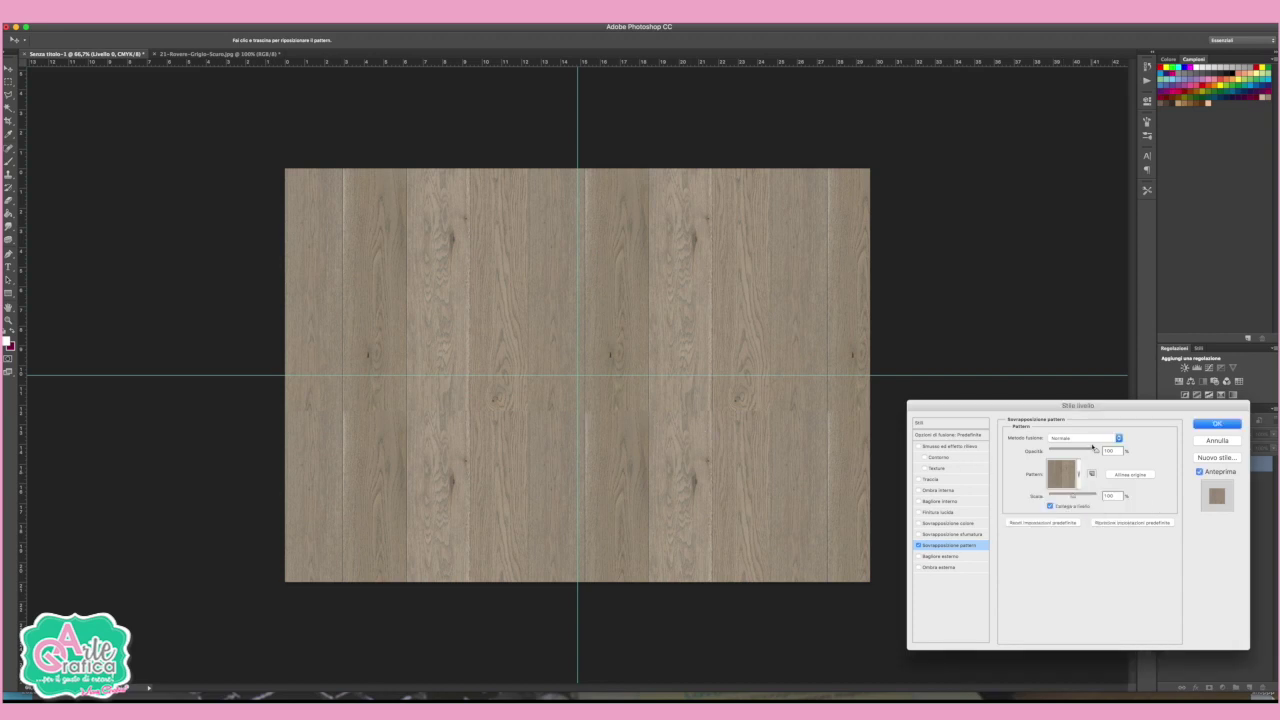
drag(1093, 451, 1090, 451)
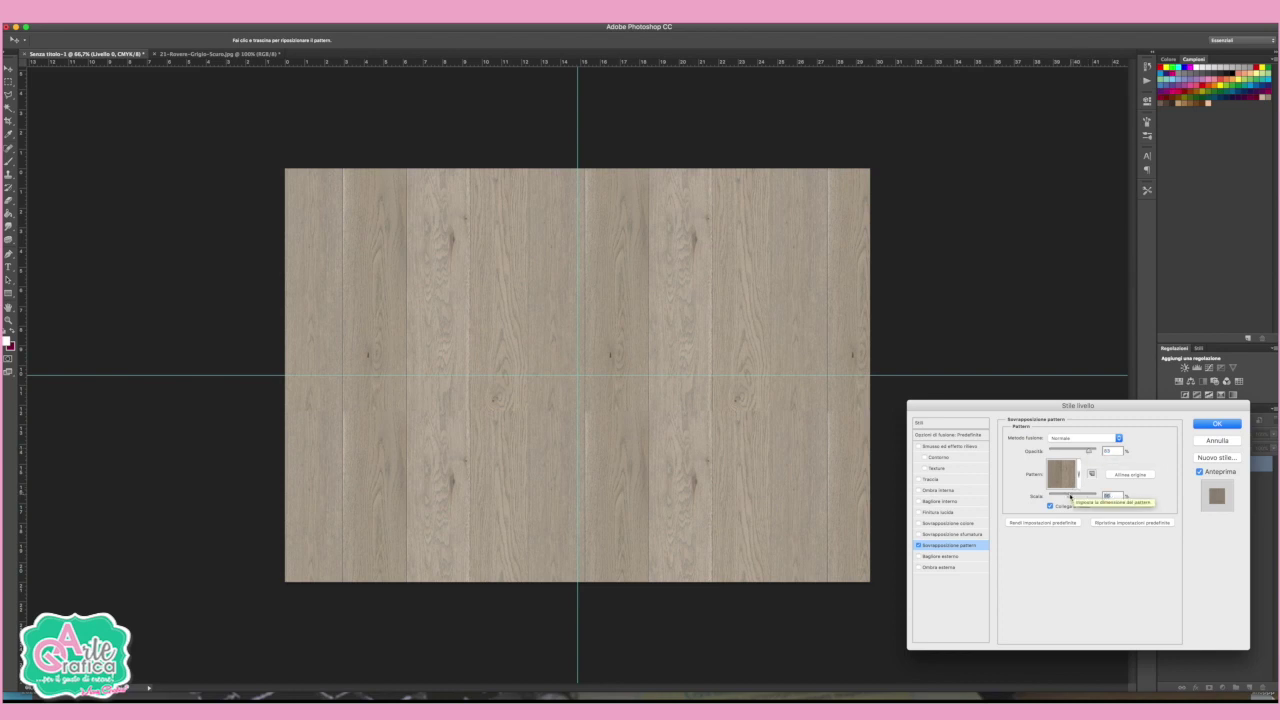
drag(1073, 494, 1070, 496)
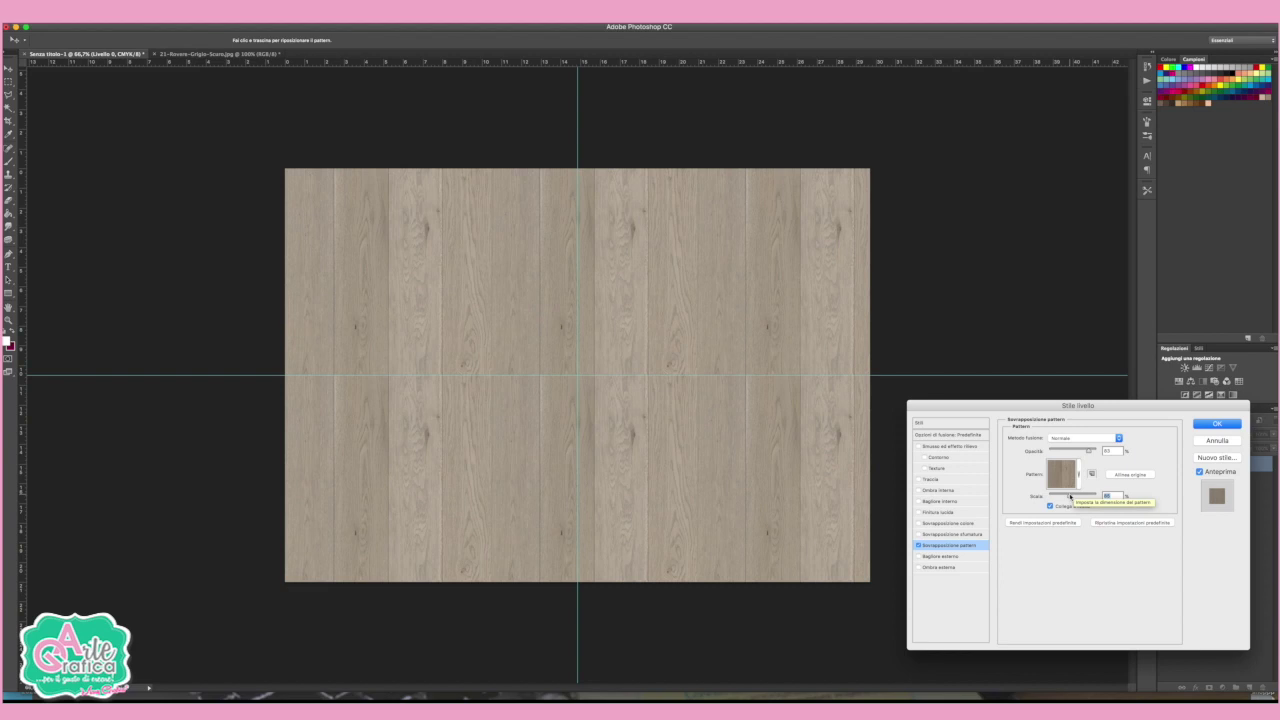
drag(1069, 494, 1067, 497)
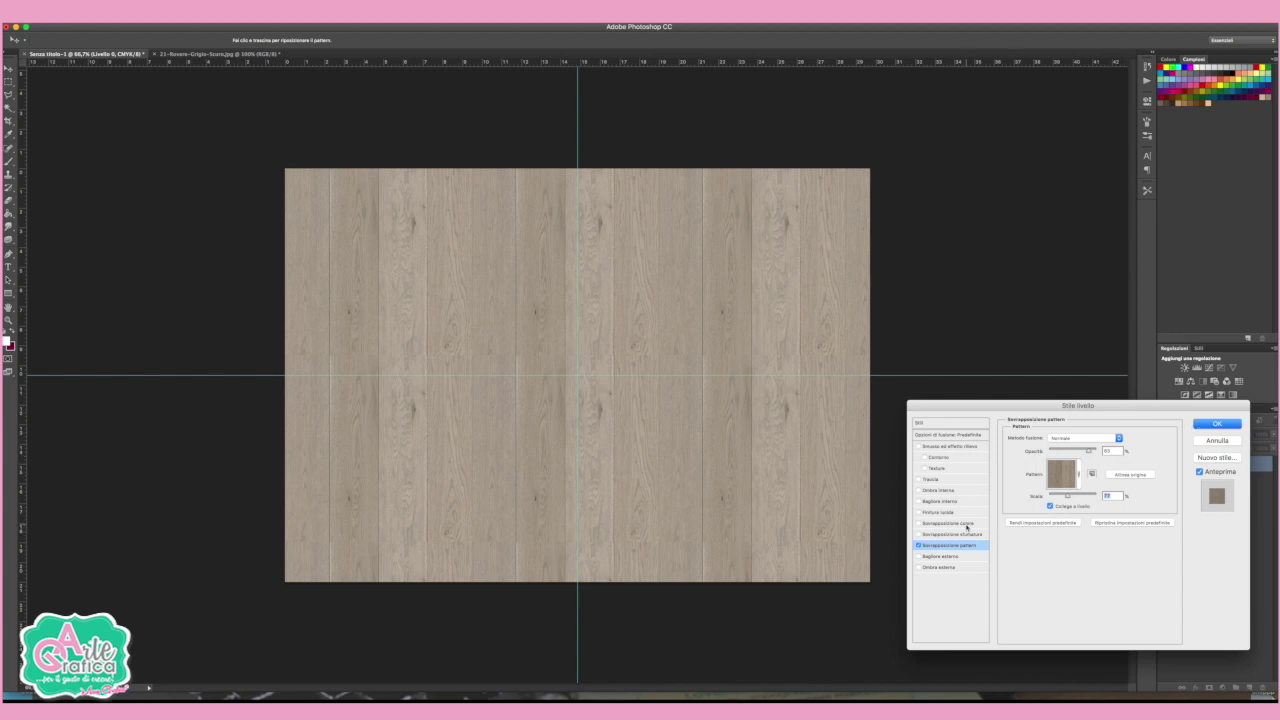
click(967, 524)
- Set the Color Overlay to Colore blend mode with pale pink #f5dbef
click(1089, 439)
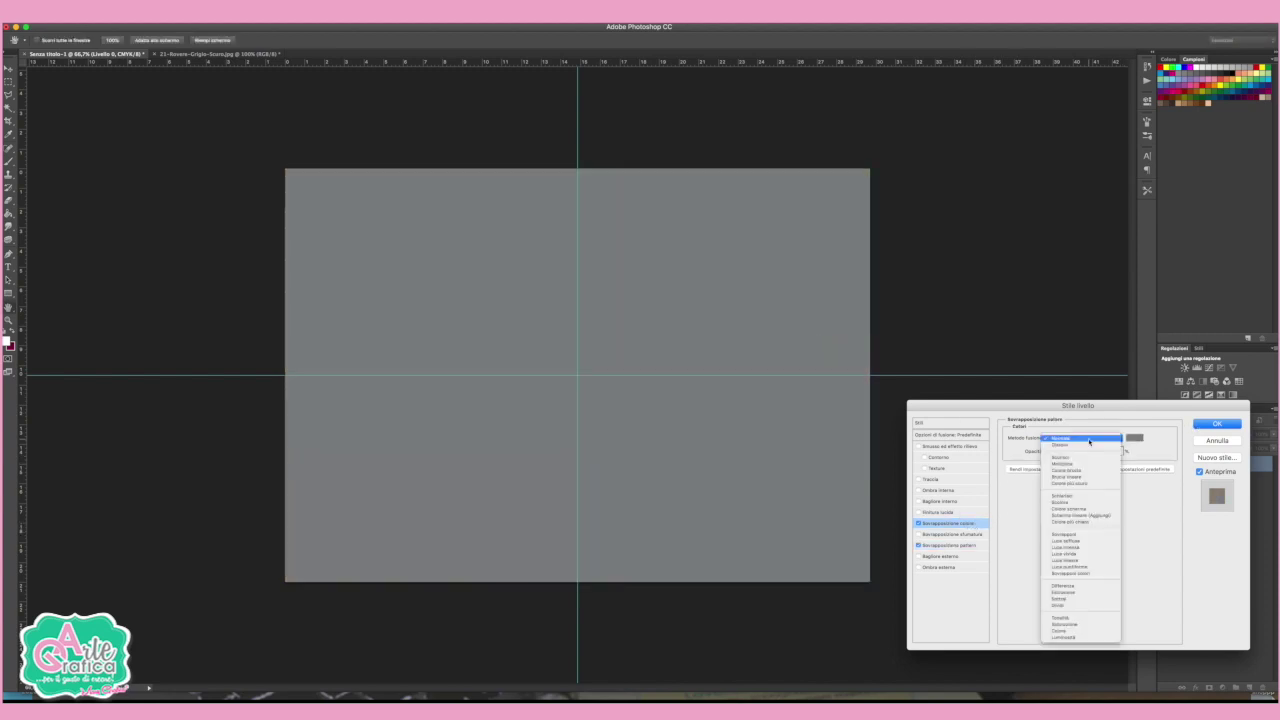
click(1078, 630)
click(1134, 438)
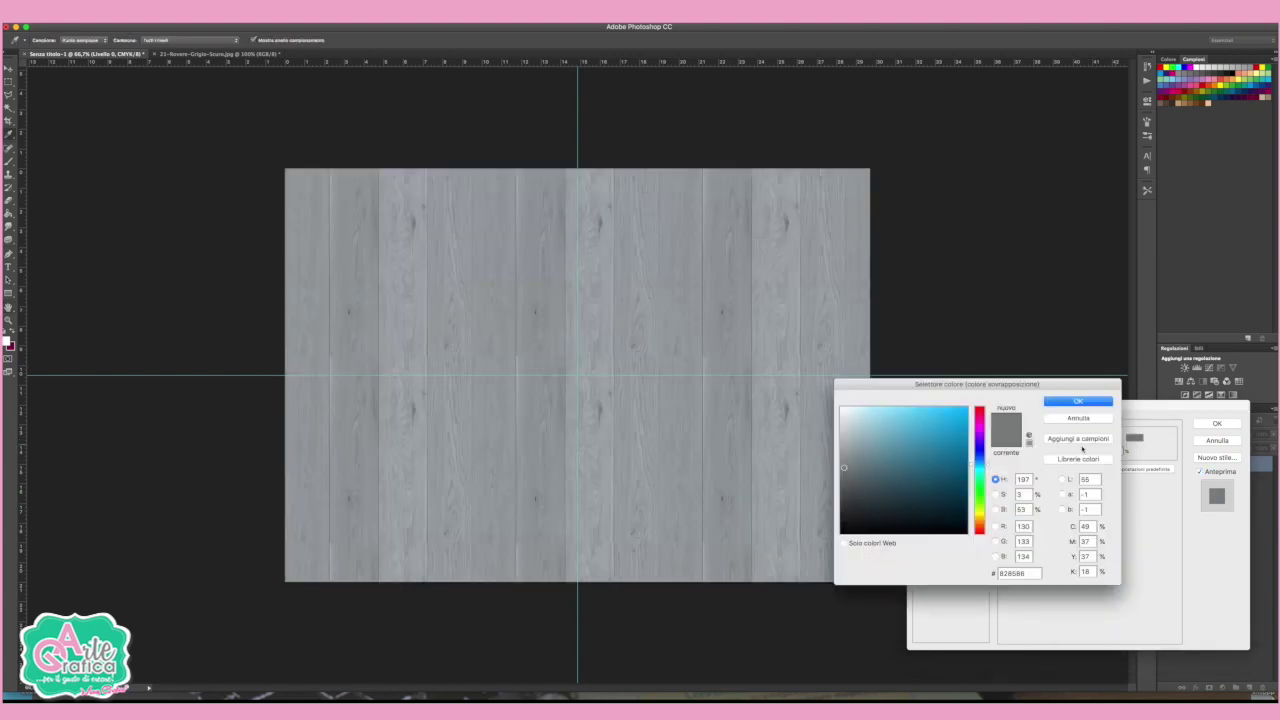
click(1193, 81)
click(1213, 77)
click(972, 424)
click(866, 412)
click(853, 411)
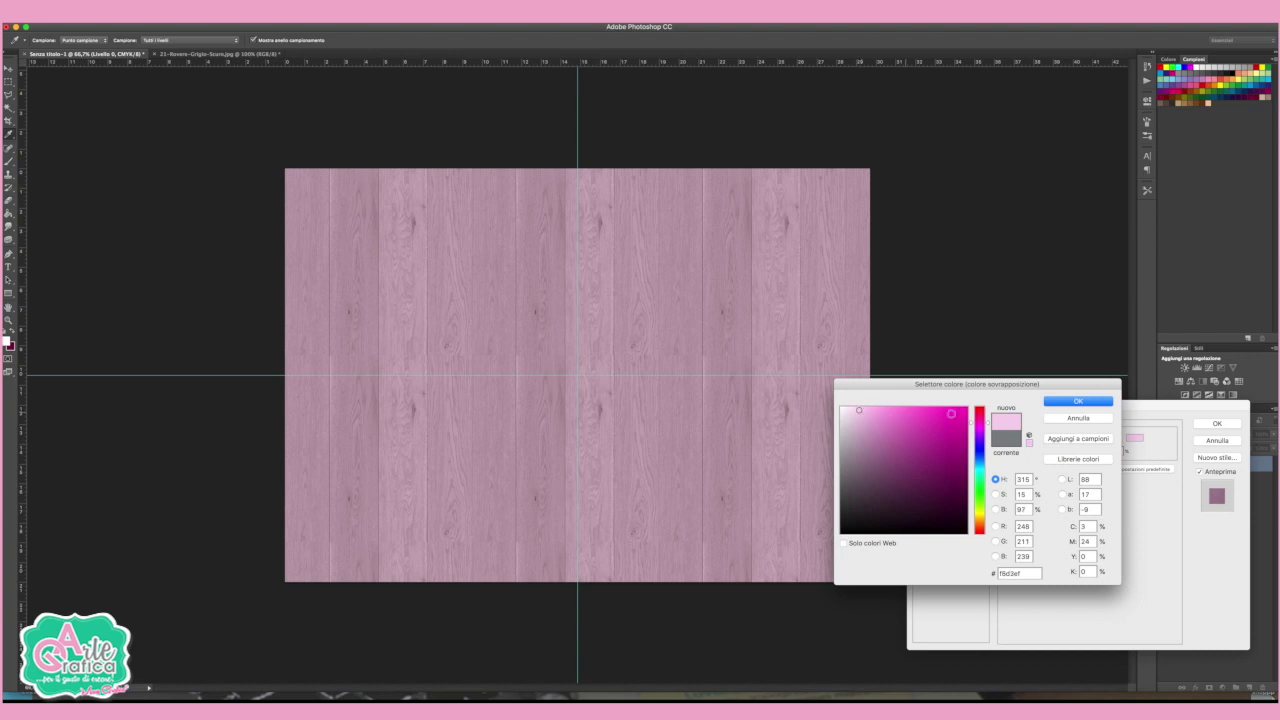
click(1064, 402)
- Lower the colour overlay opacity to about 89% and apply the layer style
drag(1094, 452, 1083, 454)
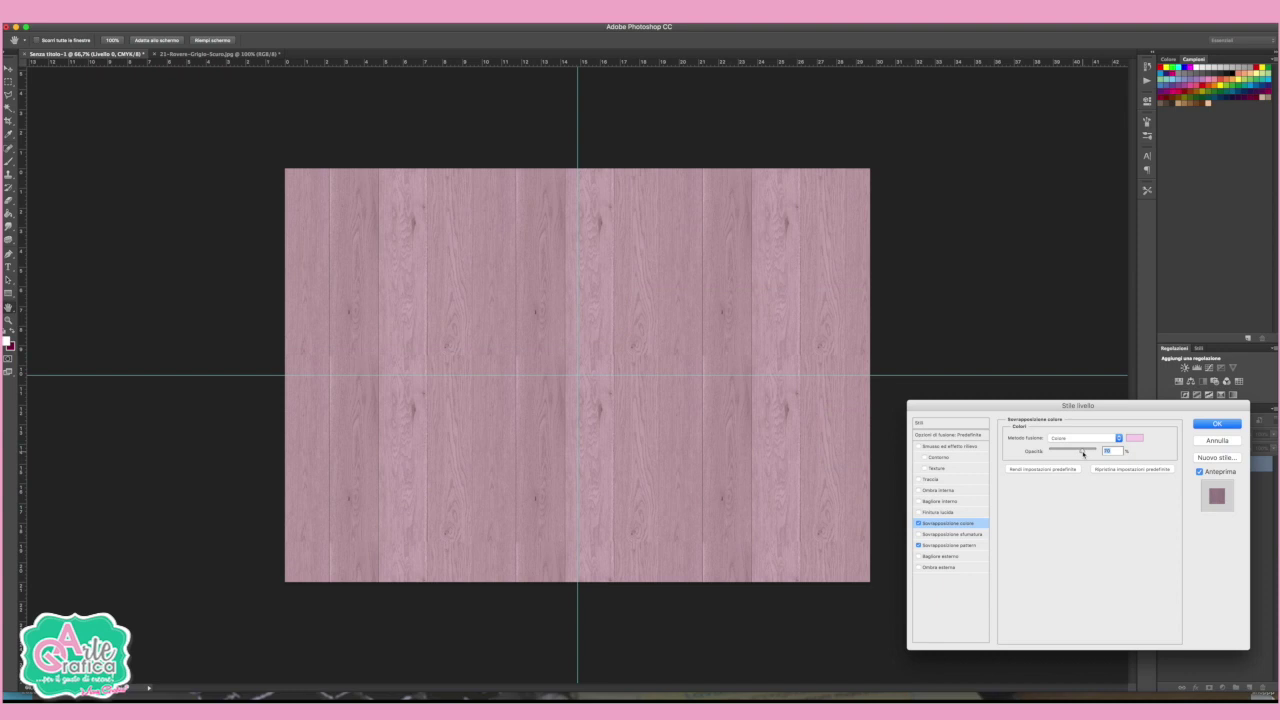
click(1207, 426)
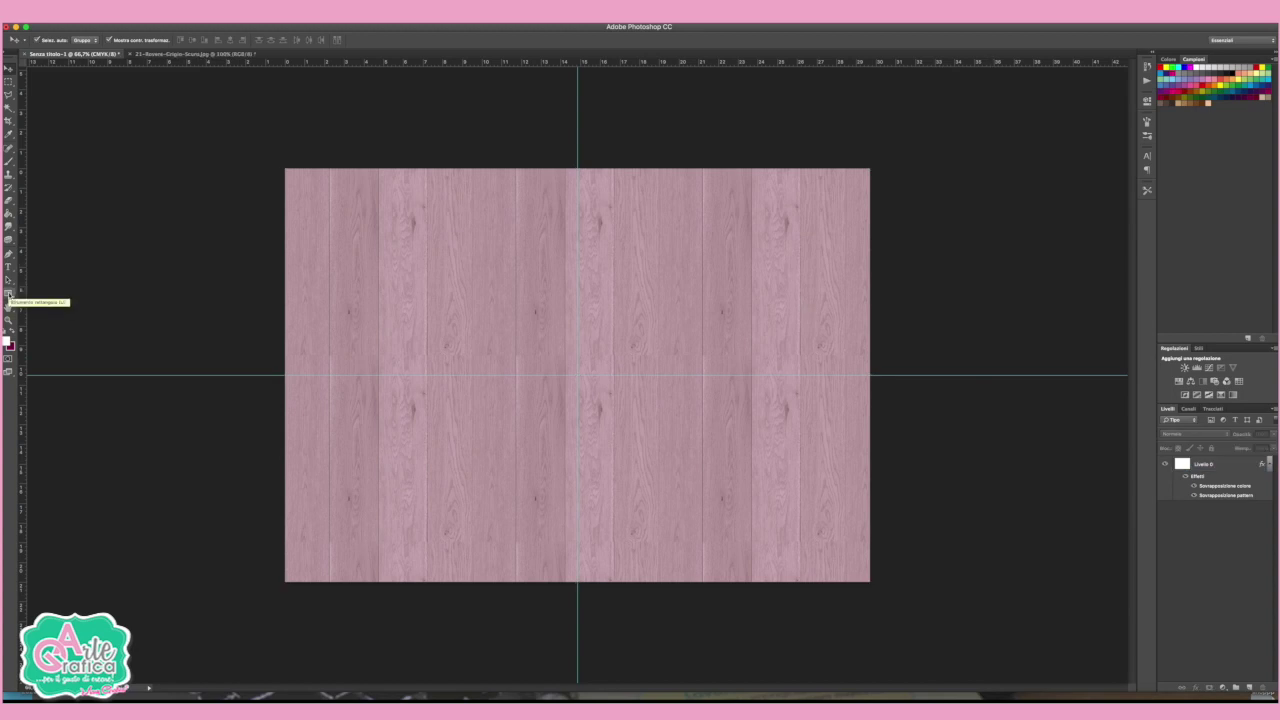
click(8, 293)
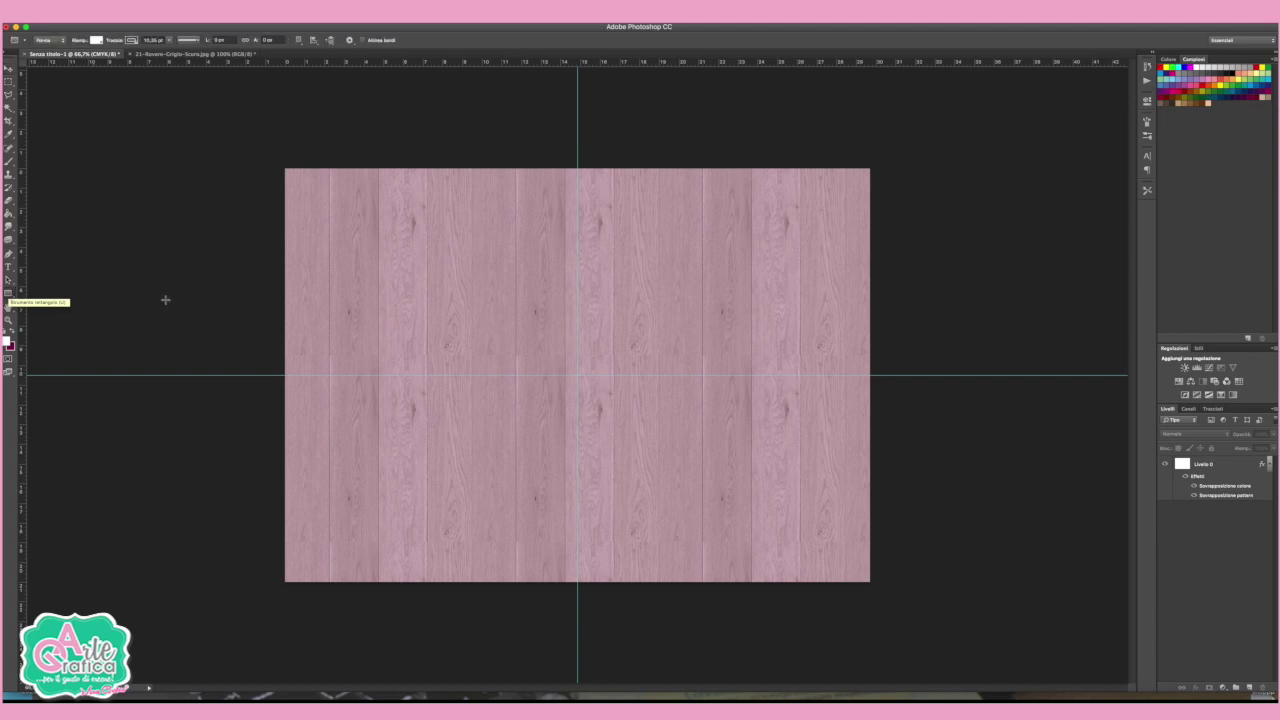
- Draw a large white rectangle on the left with a pink 3 pt outline
click(96, 40)
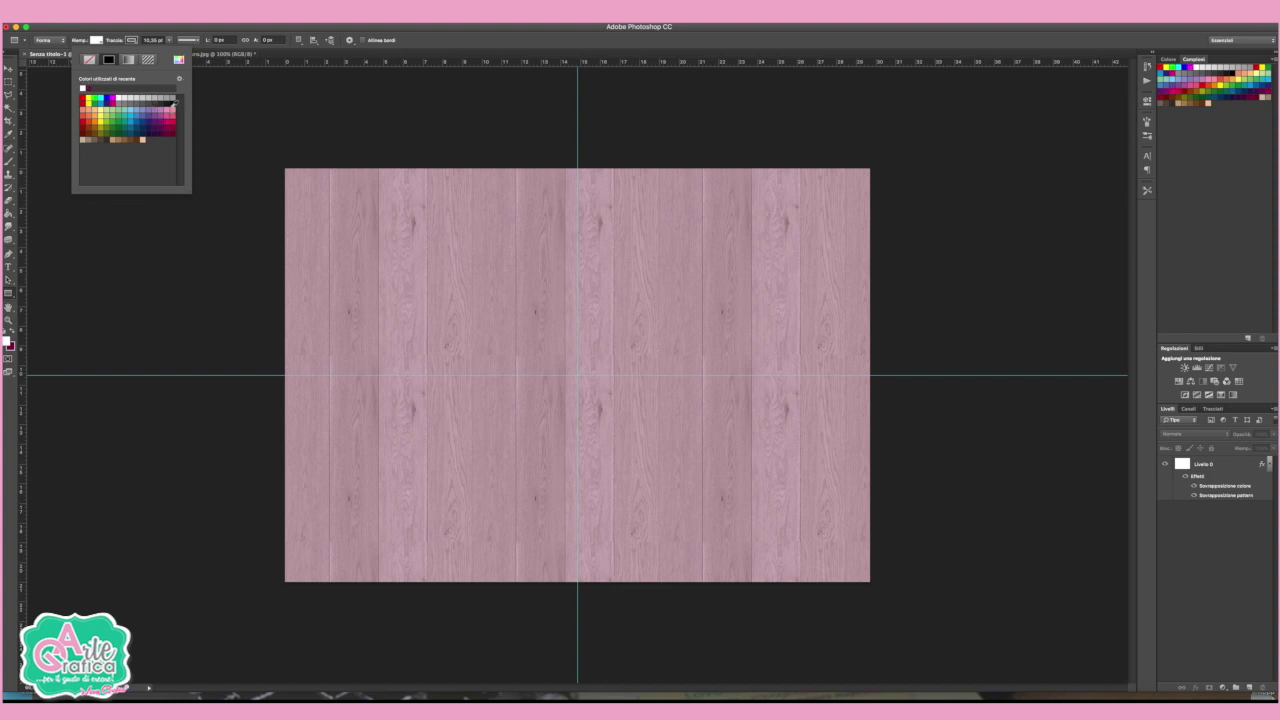
click(175, 109)
click(169, 40)
drag(170, 50, 108, 51)
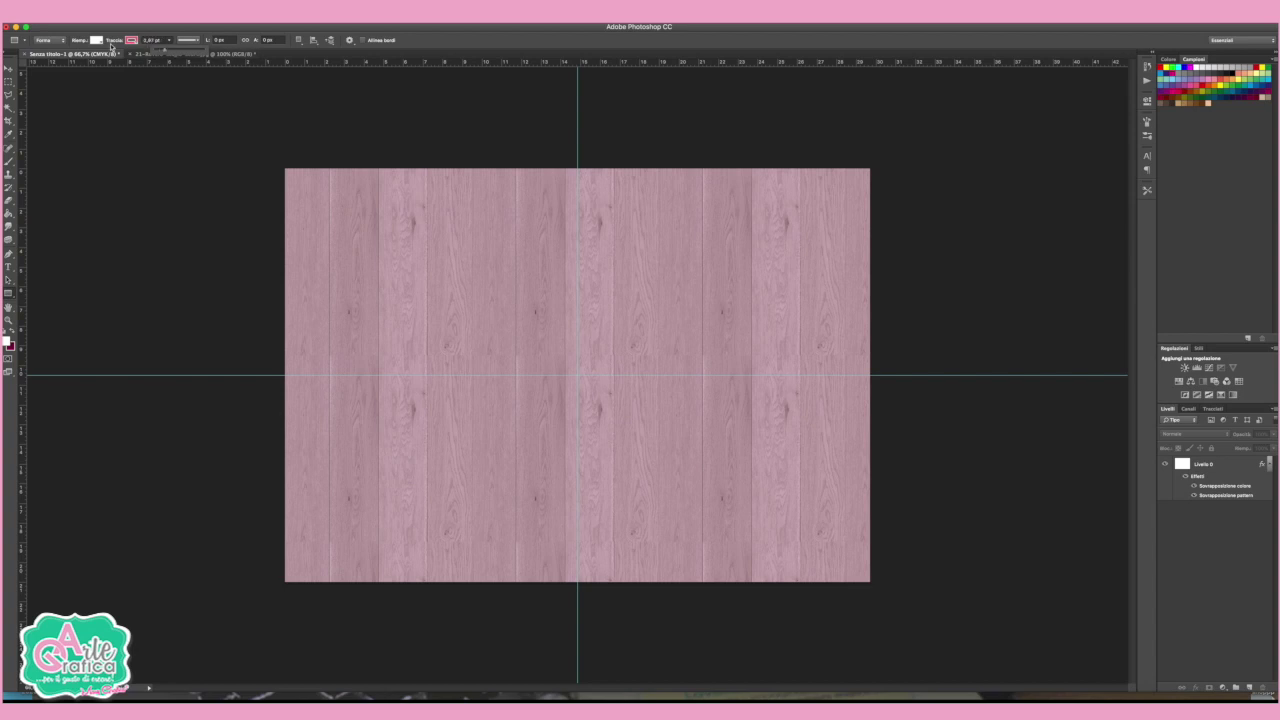
drag(313, 214, 701, 544)
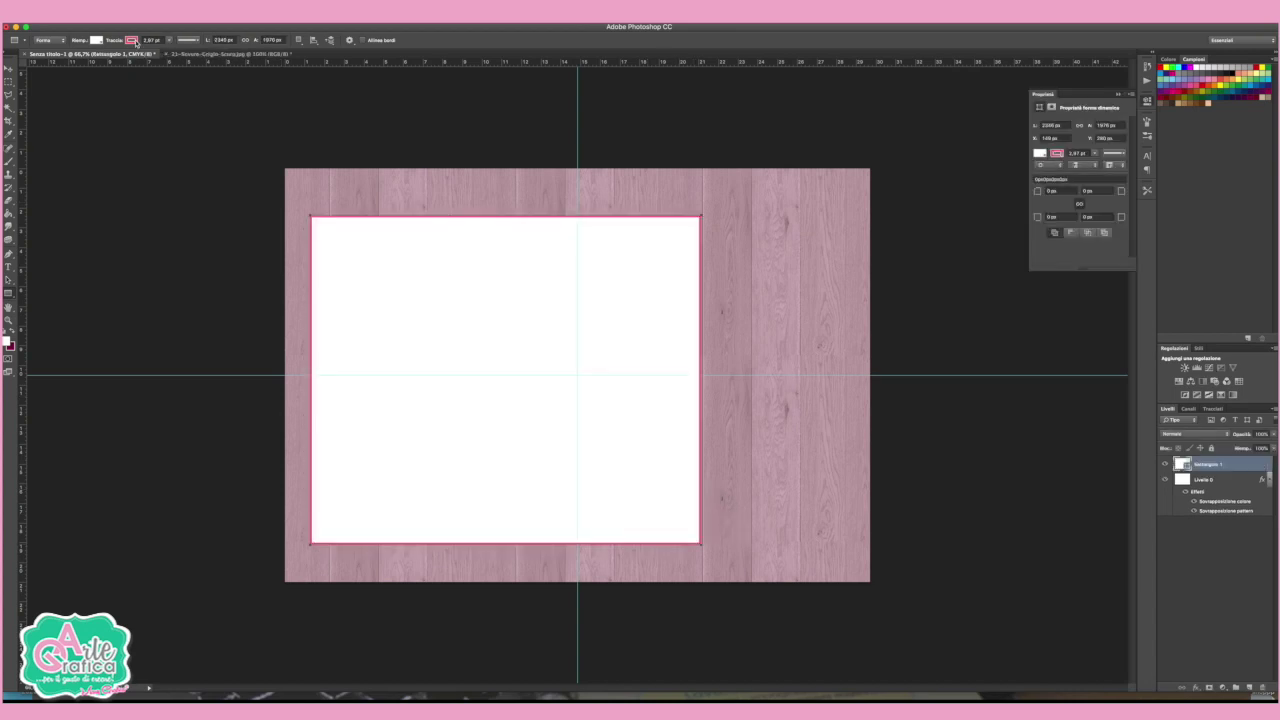
- Change the rectangle outline to magenta at 1,13 pt
click(132, 41)
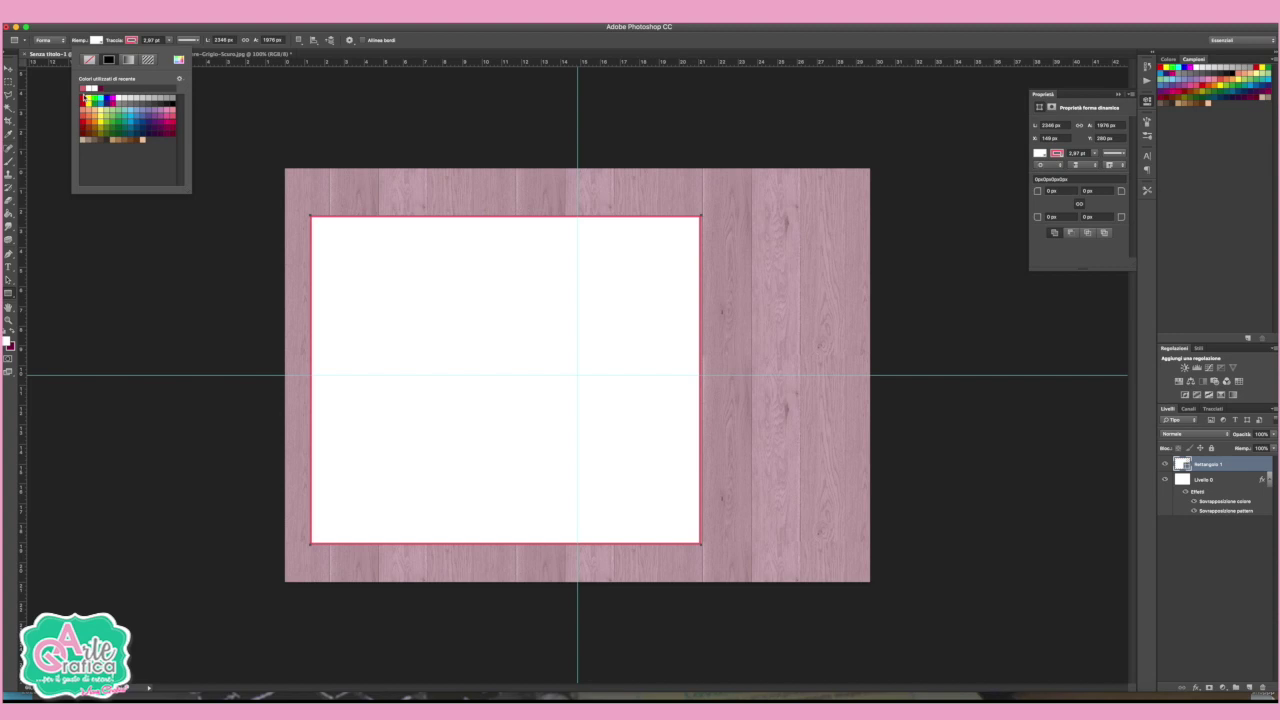
click(115, 97)
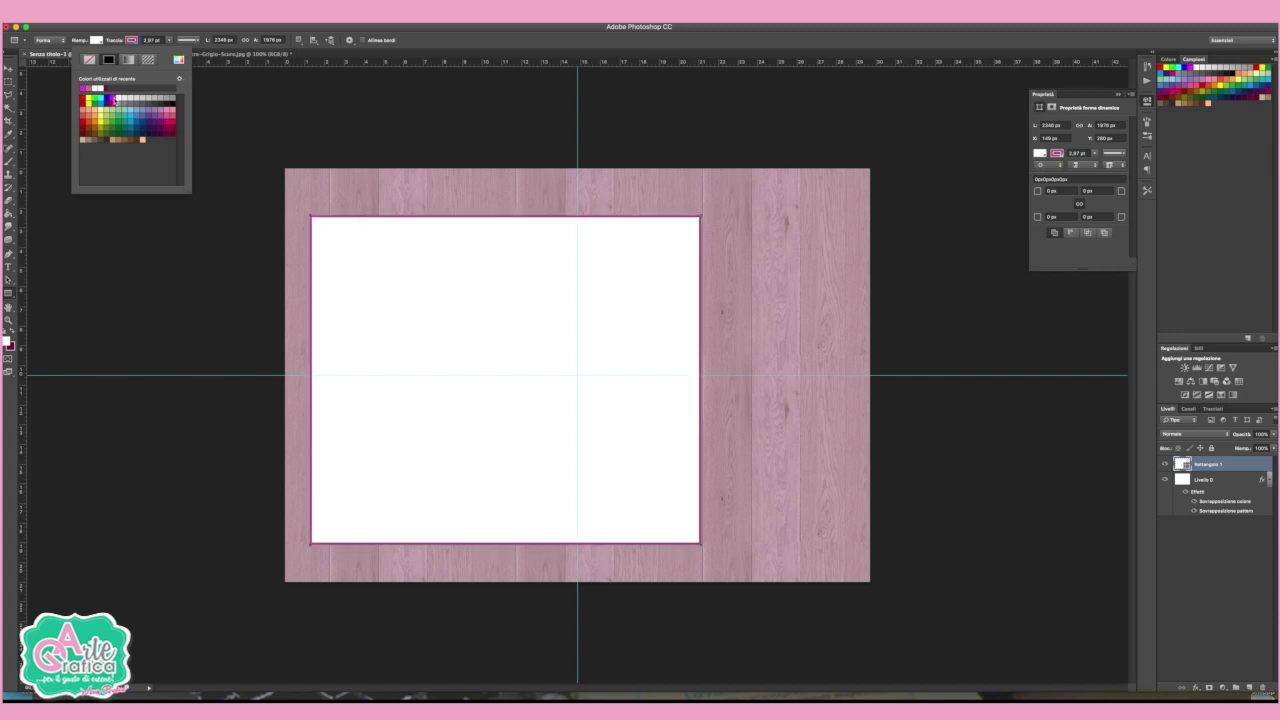
click(170, 40)
drag(170, 44, 170, 52)
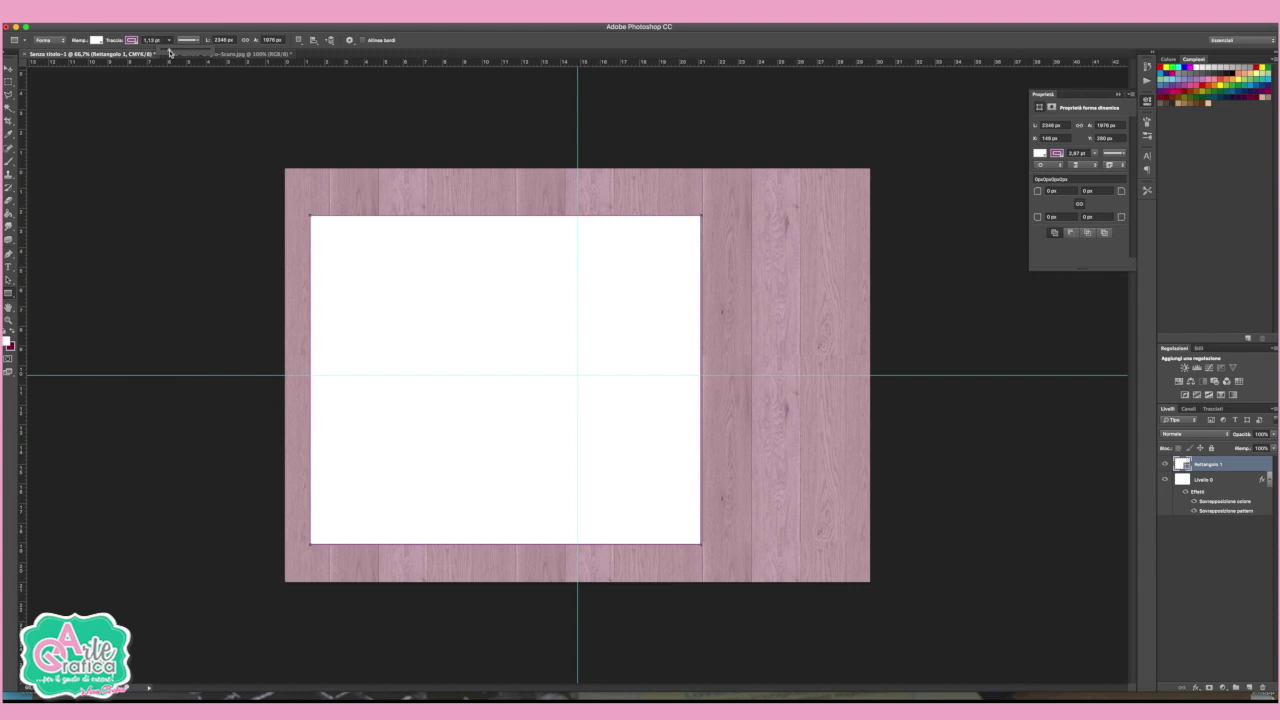
- View at 100% and set up the Line tool with a grey colour
key(ctrl+1)
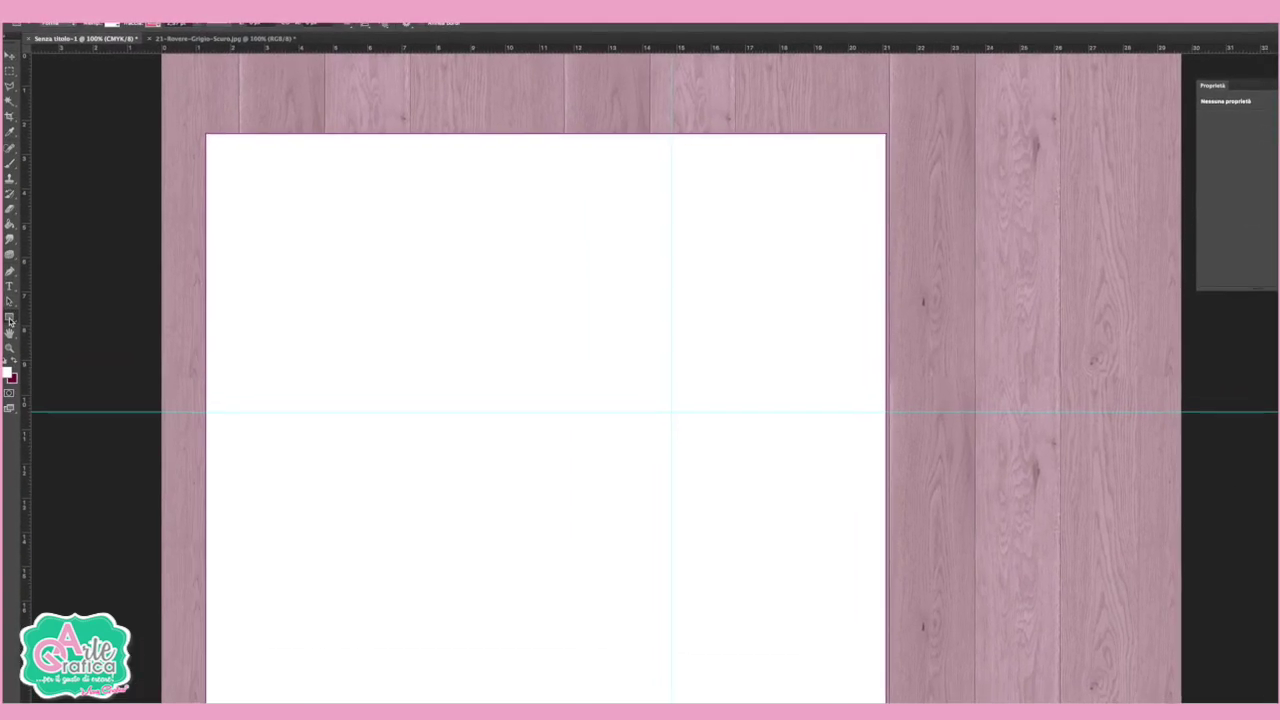
right_click(9, 297)
click(66, 379)
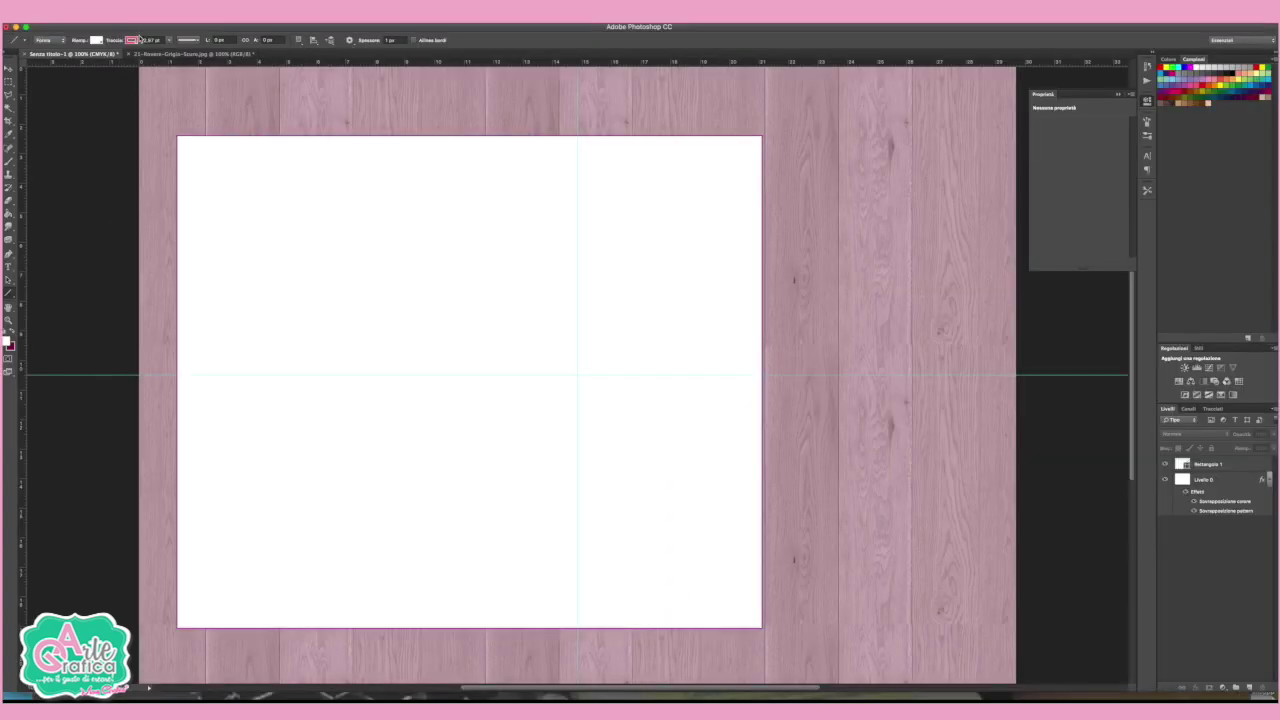
click(96, 40)
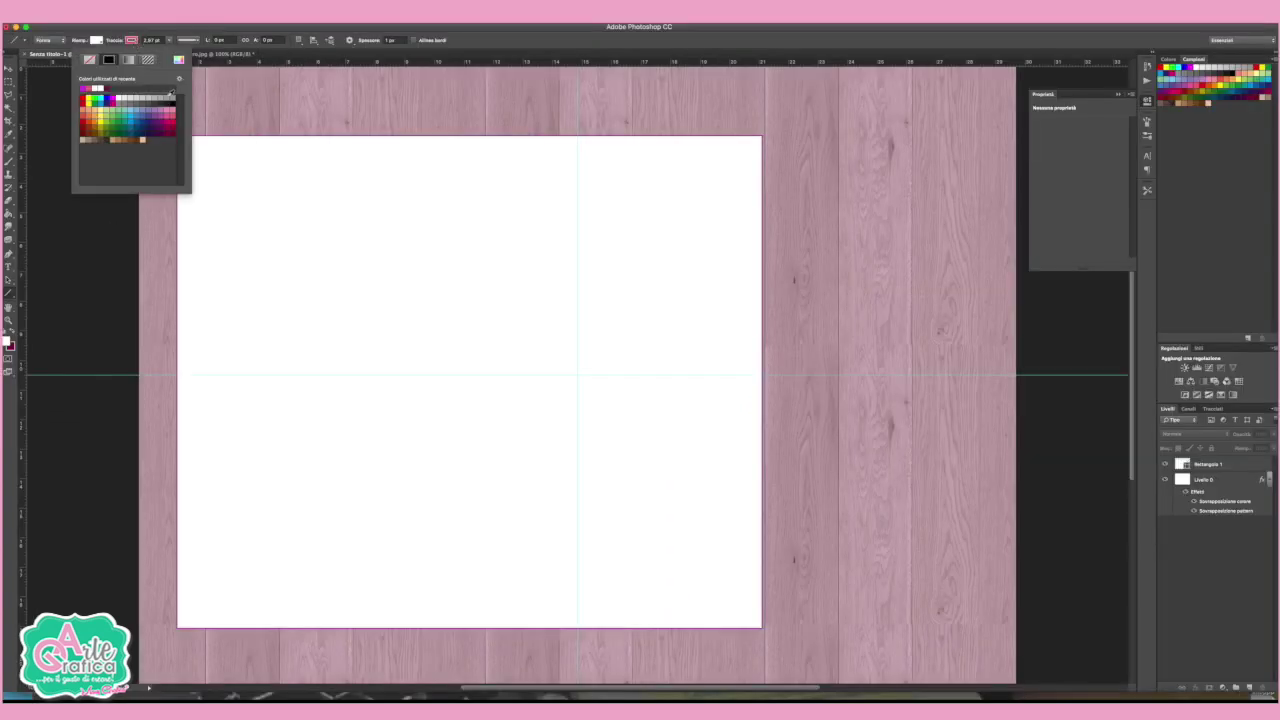
click(177, 94)
- Nudge the white card up slightly and add a vertical guide at 11,20 cm
key(v)
click(481, 310)
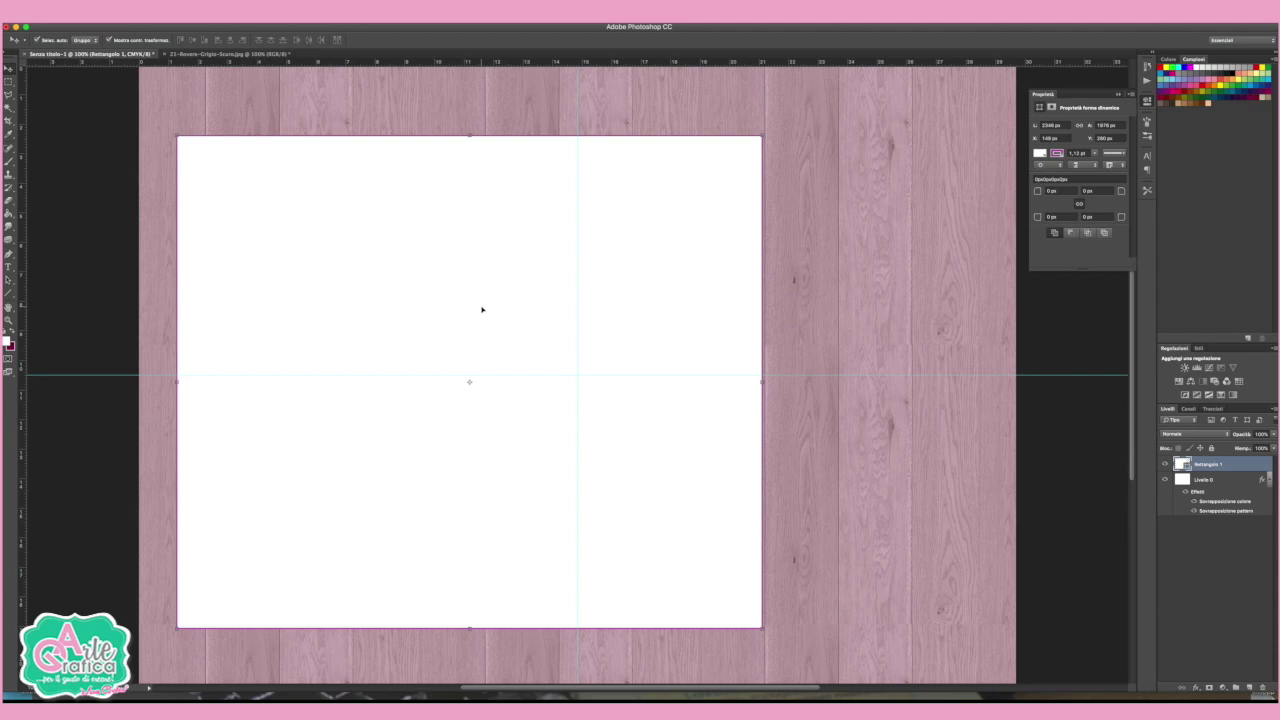
drag(383, 314, 386, 306)
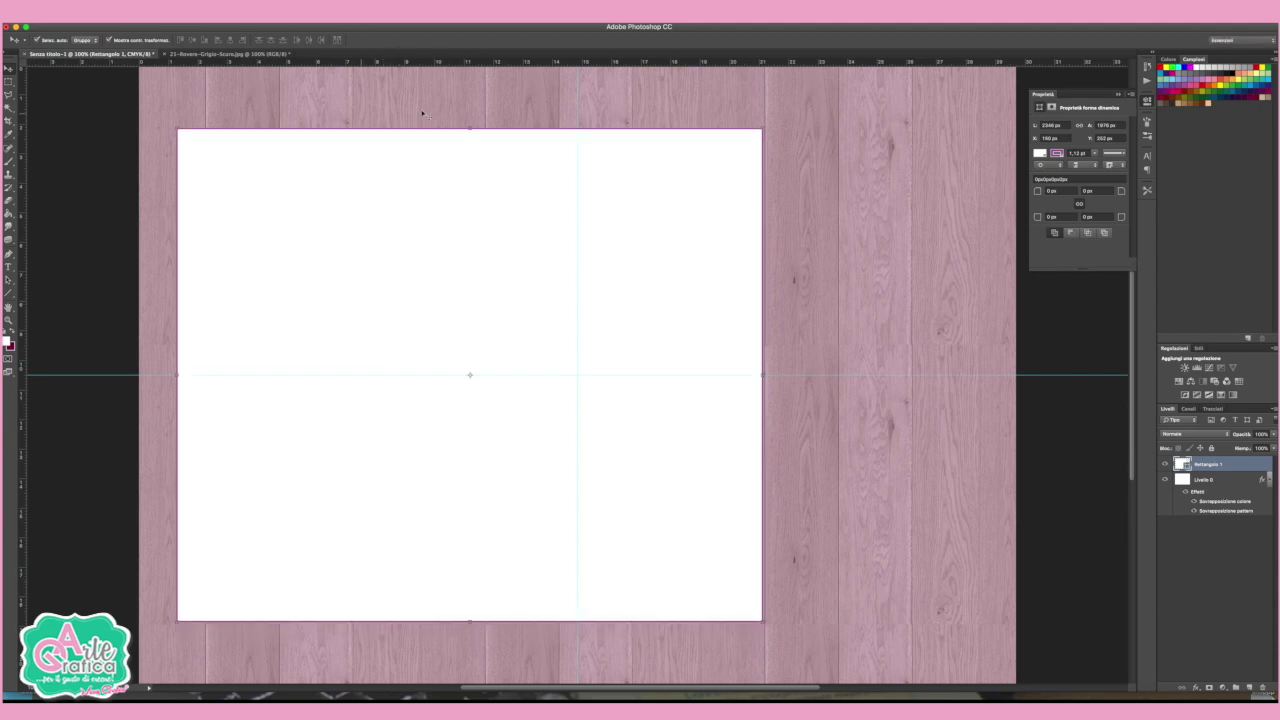
drag(26, 190, 471, 231)
click(9, 292)
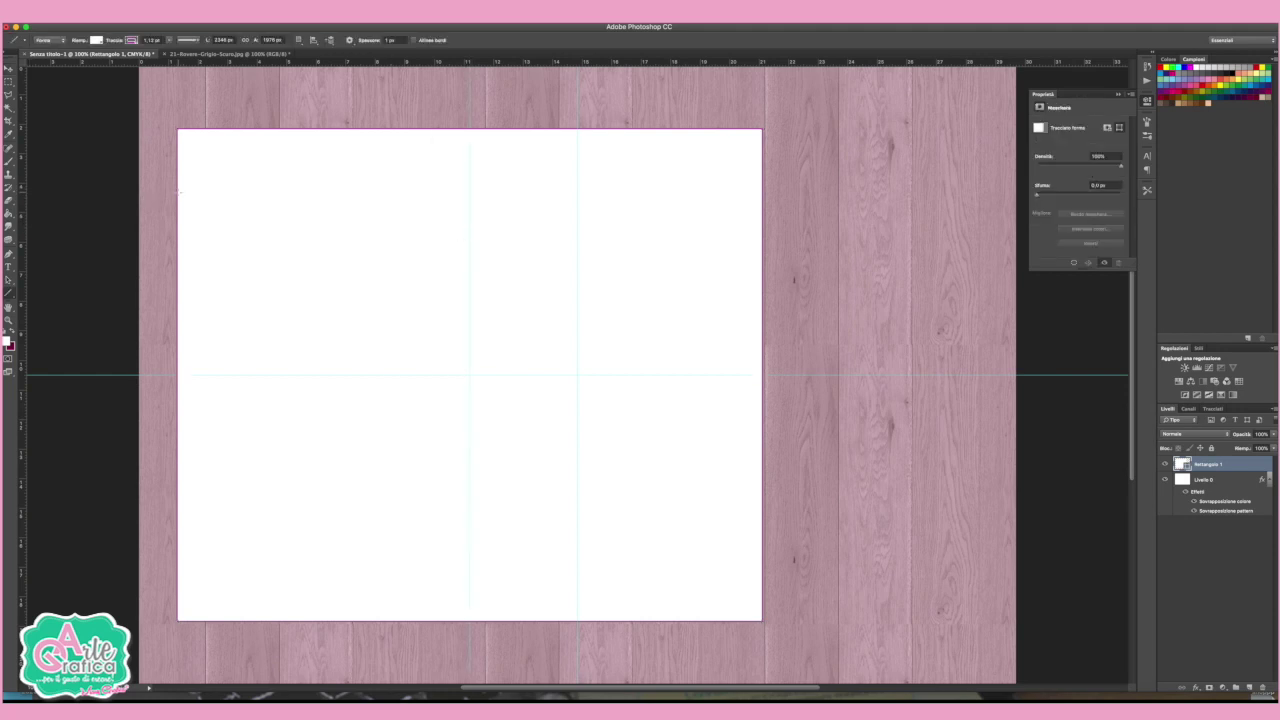
- Draw a grey horizontal line across the top of the card and duplicate its layer
drag(179, 193, 762, 194)
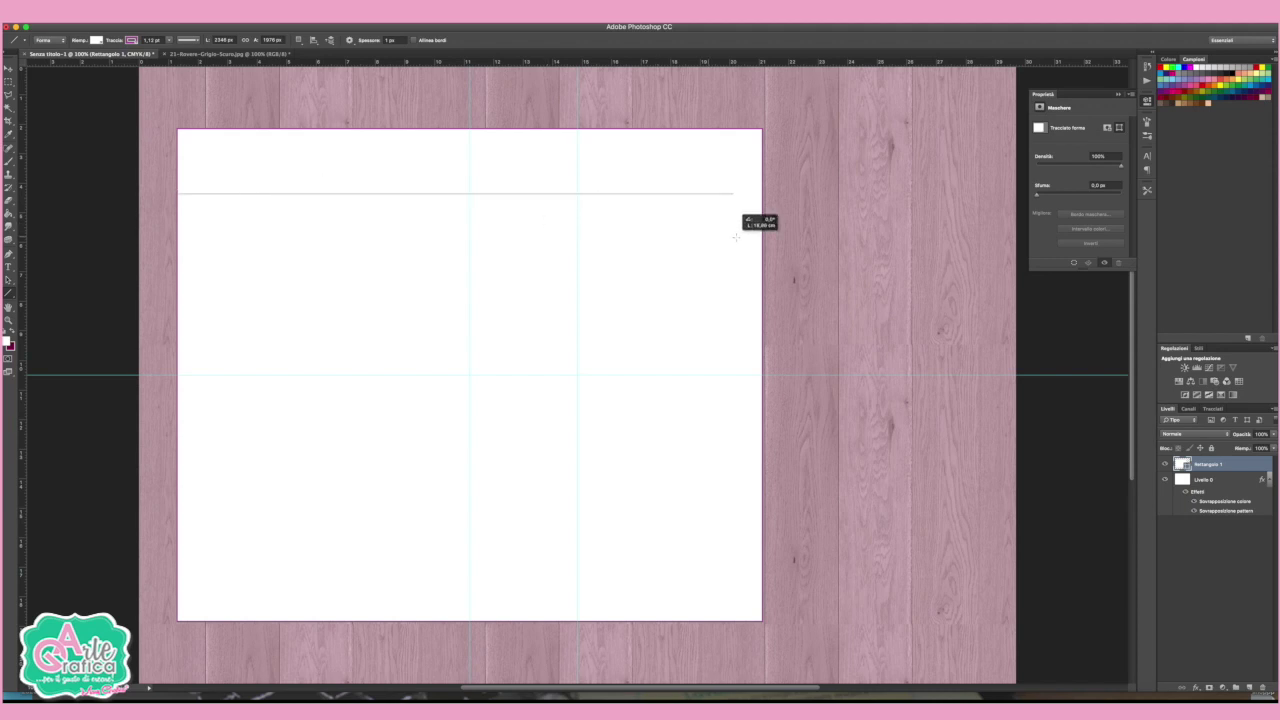
drag(762, 194, 762, 194)
key(v)
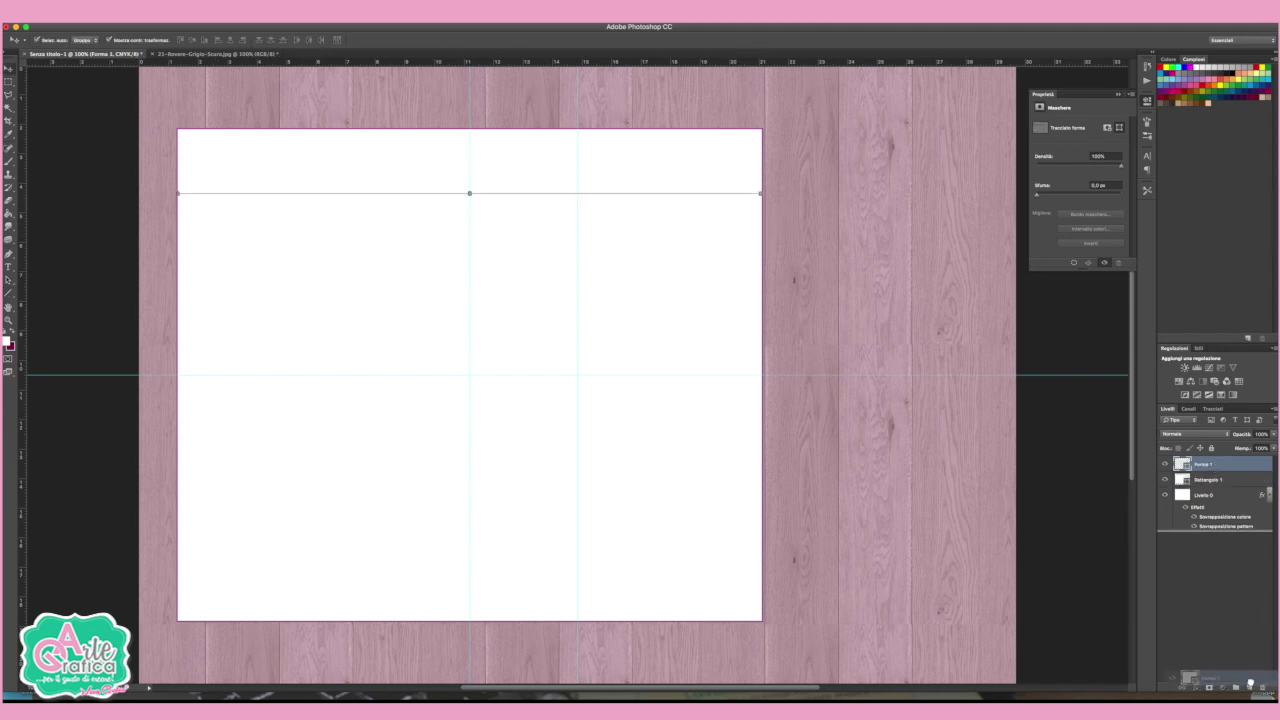
drag(1250, 687, 1250, 687)
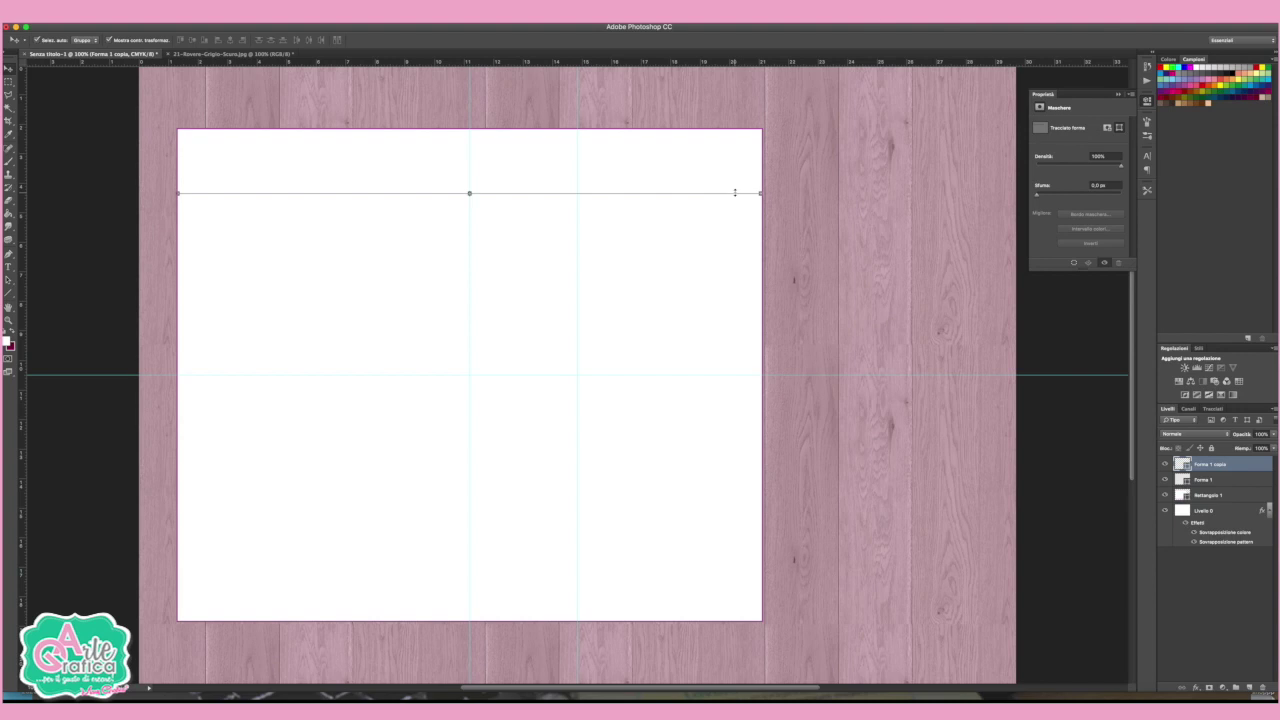
- Move the copied line, Forma 1 copia, further down the card
key(ctrl+plus)
scroll(735, 196, up, 3)
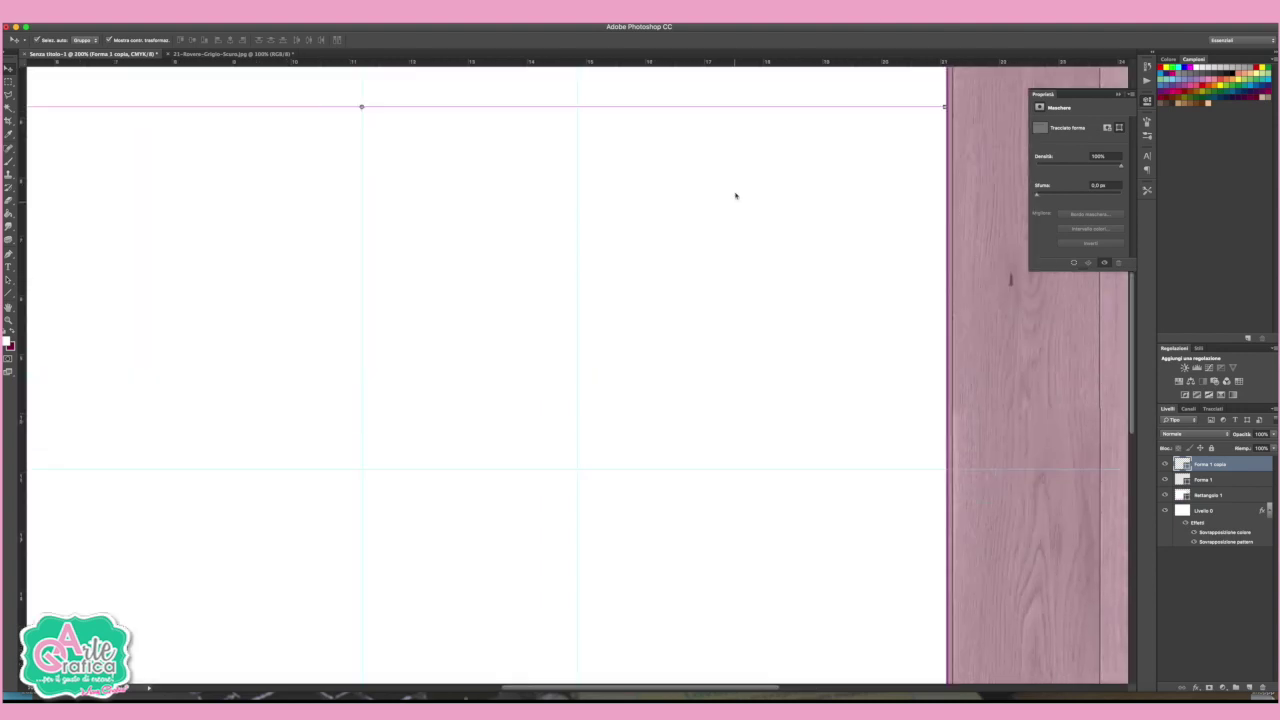
scroll(735, 196, up, 2)
key(ctrl+plus)
drag(848, 171, 814, 634)
key(ctrl+minus)
key(ctrl+minus)
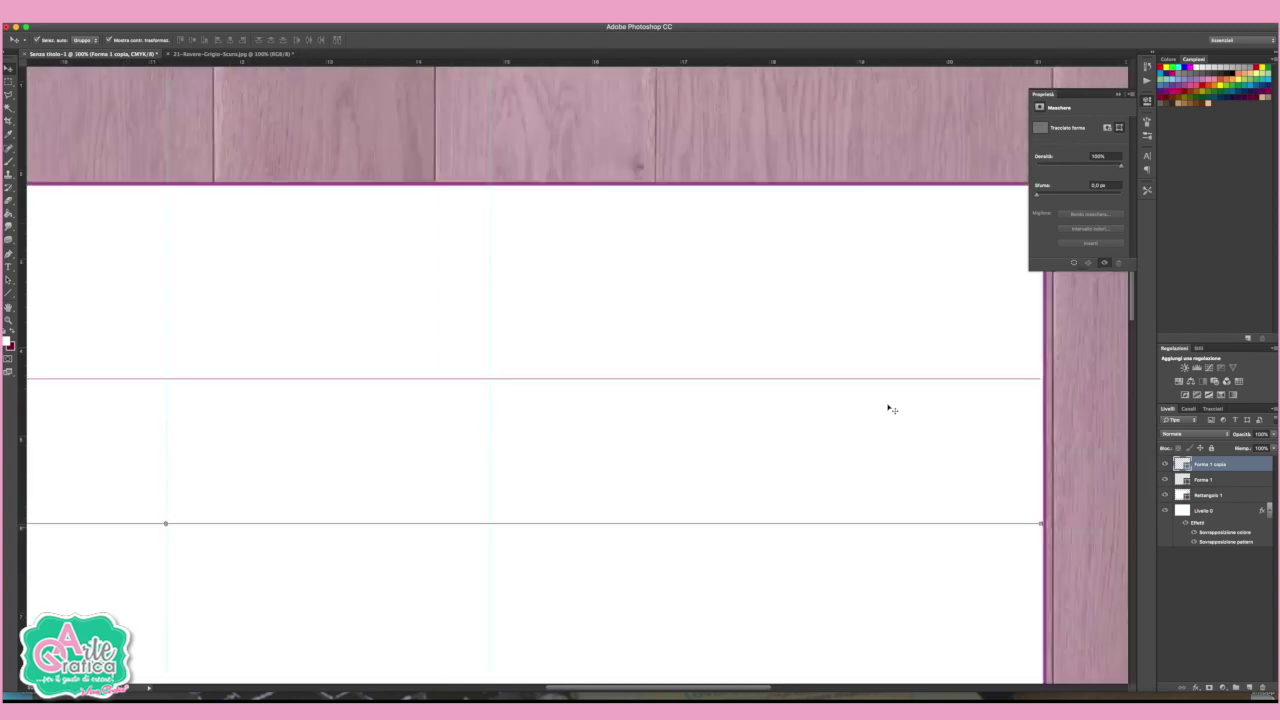
key(ctrl+minus)
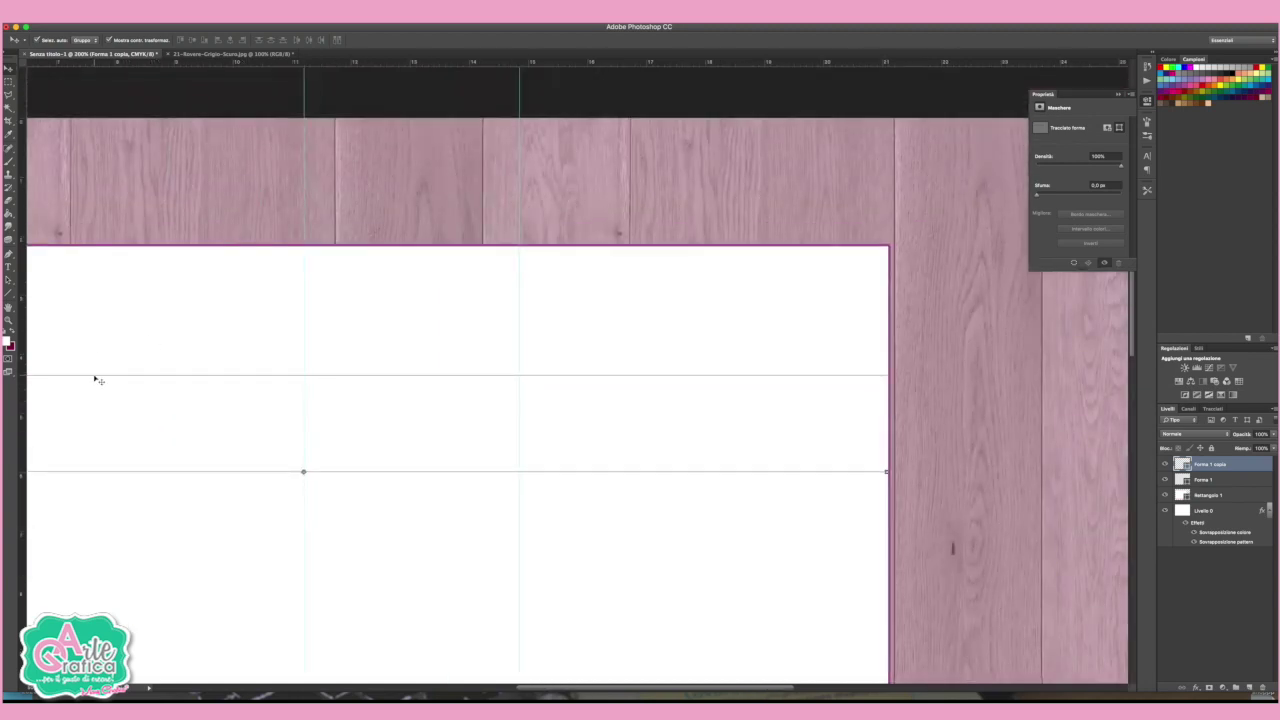
shift+click(90, 375)
click(8, 296)
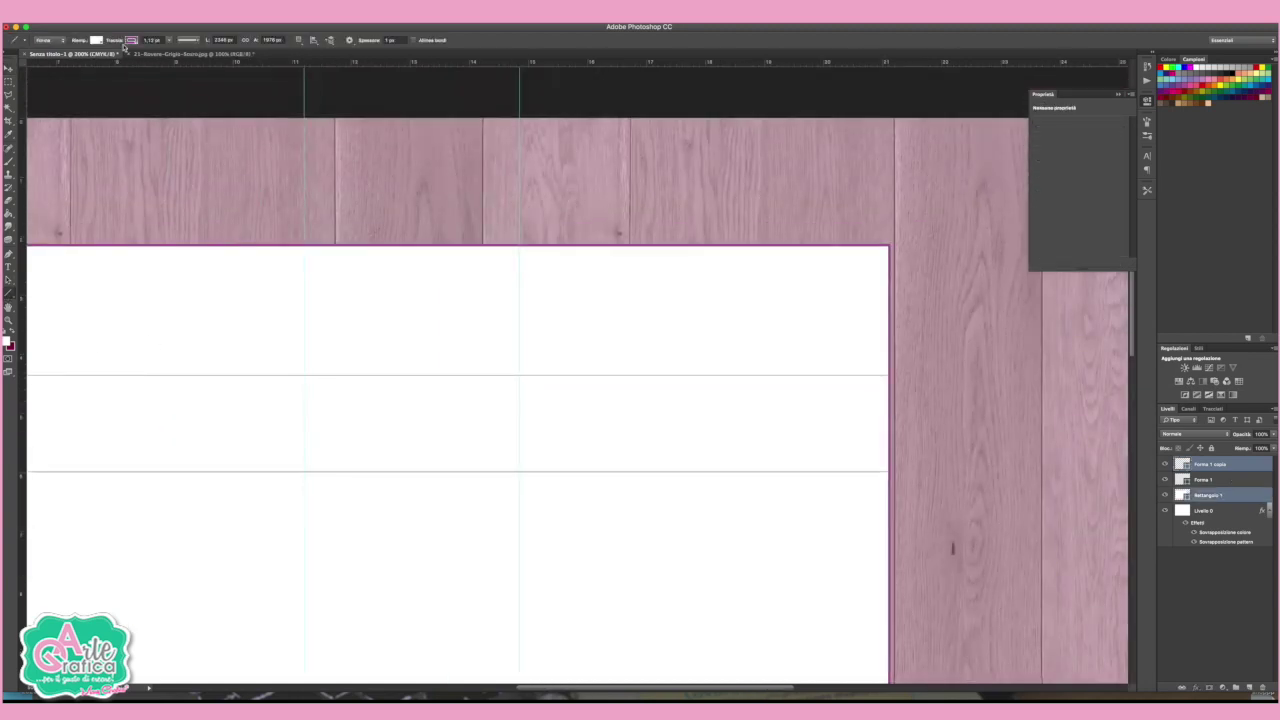
- Select both Forma line layers and set their stroke colour to grey
key(v)
click(751, 106)
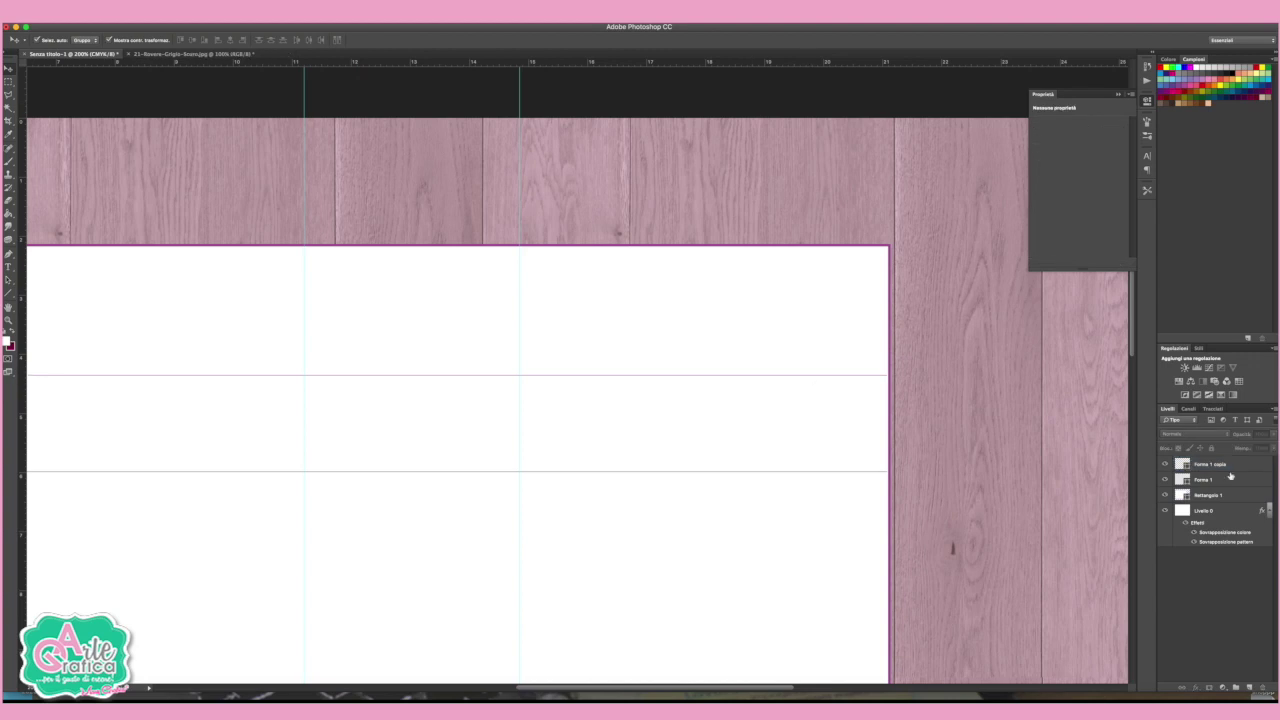
click(1225, 464)
shift+click(1225, 479)
click(8, 295)
click(130, 40)
click(90, 88)
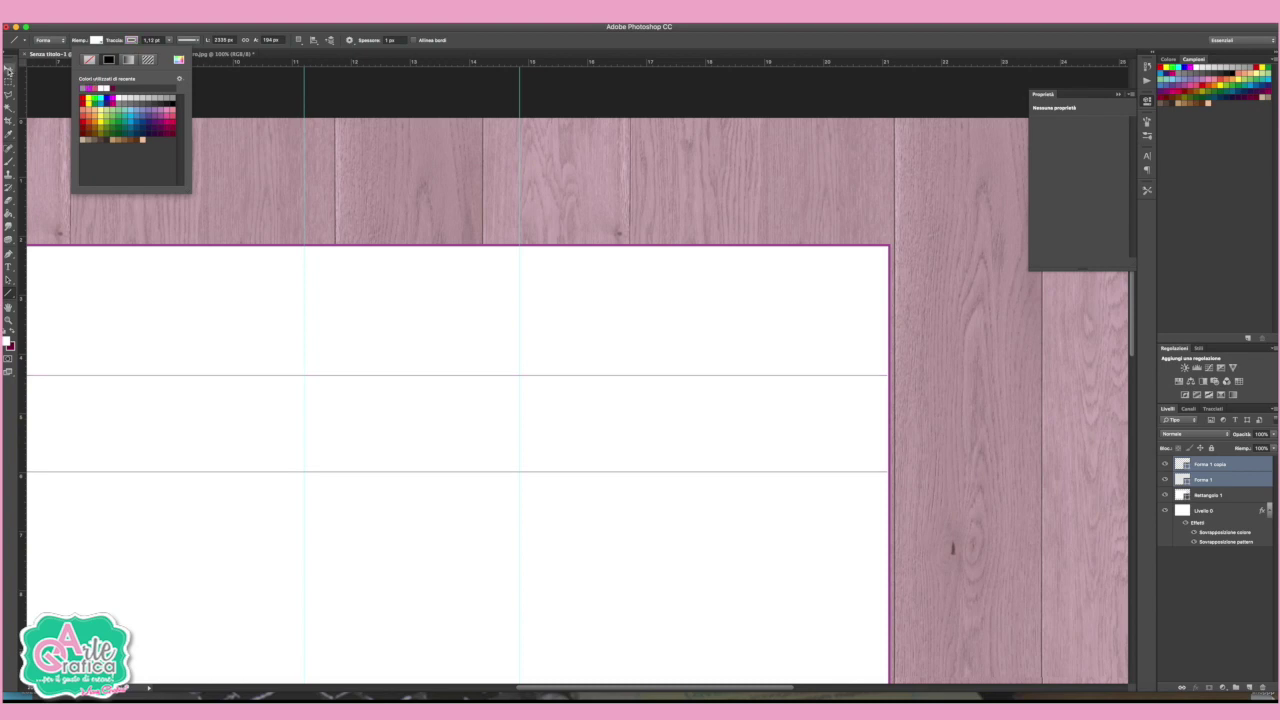
- Free-transform the two grey lines slightly to the right and commit
click(9, 70)
click(885, 423)
drag(886, 423, 889, 423)
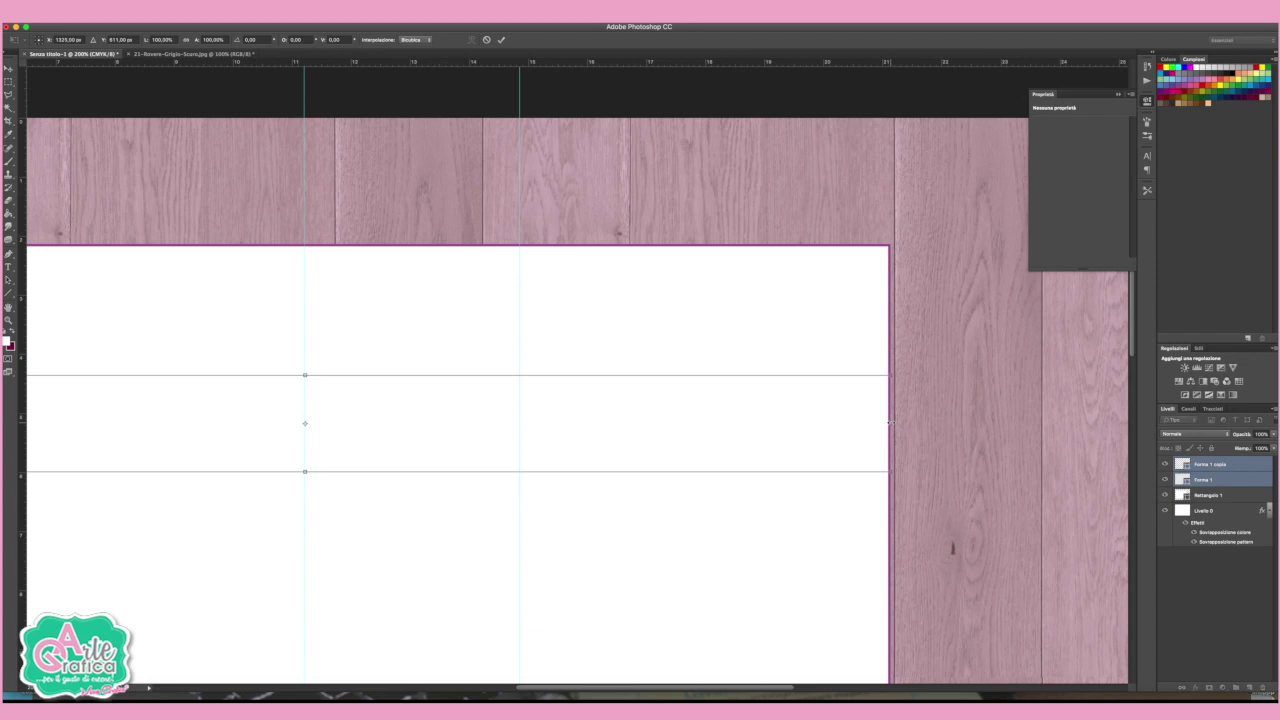
scroll(446, 380, left, 5)
scroll(703, 377, left, 4)
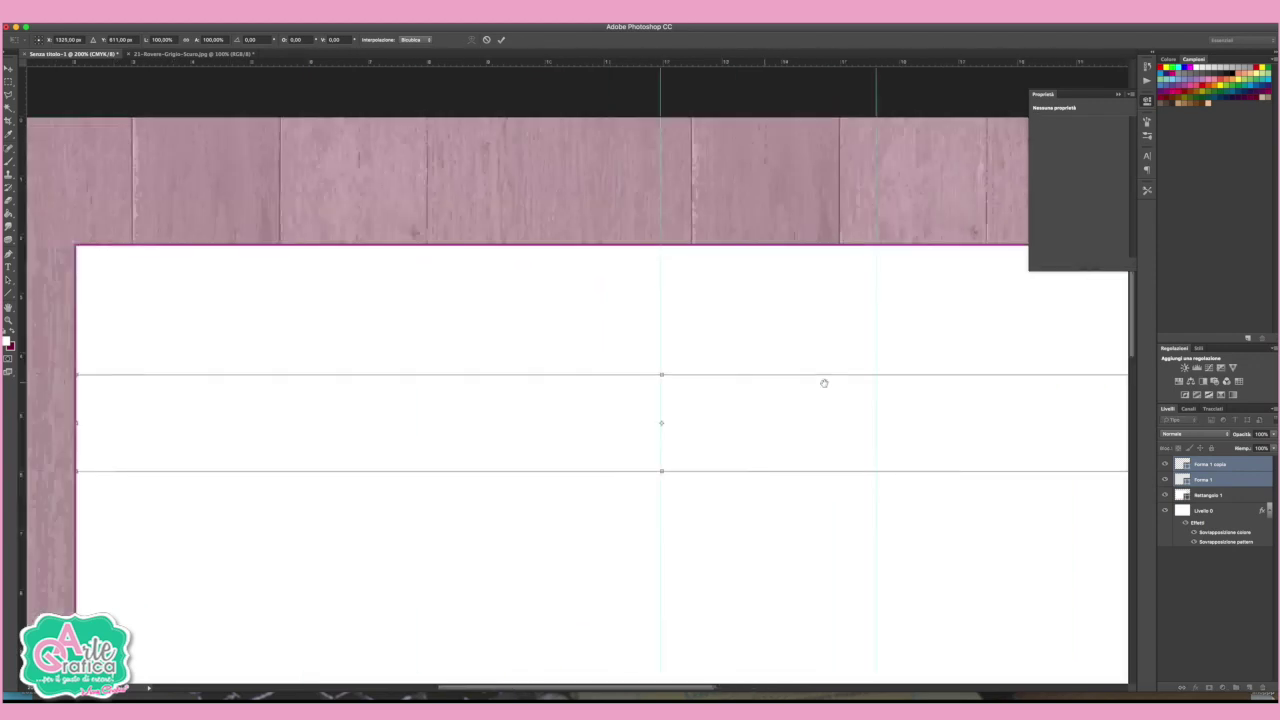
scroll(823, 380, left, 2)
key(Return)
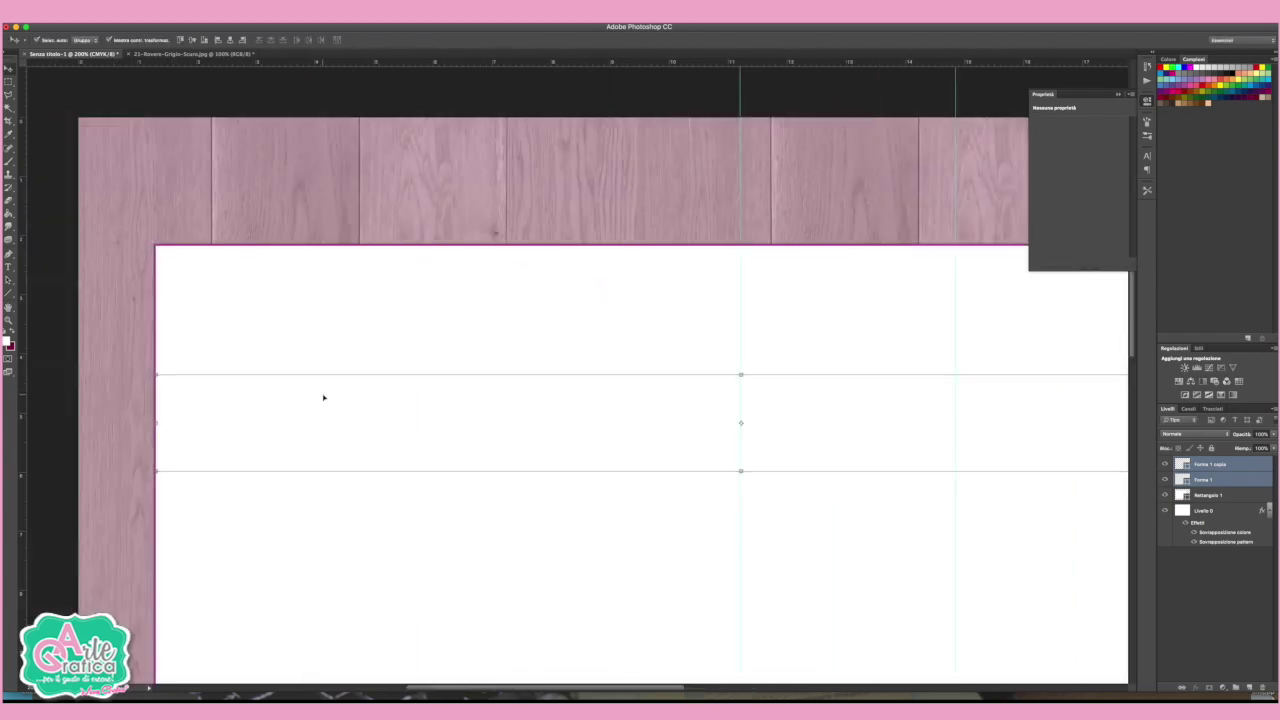
click(76, 300)
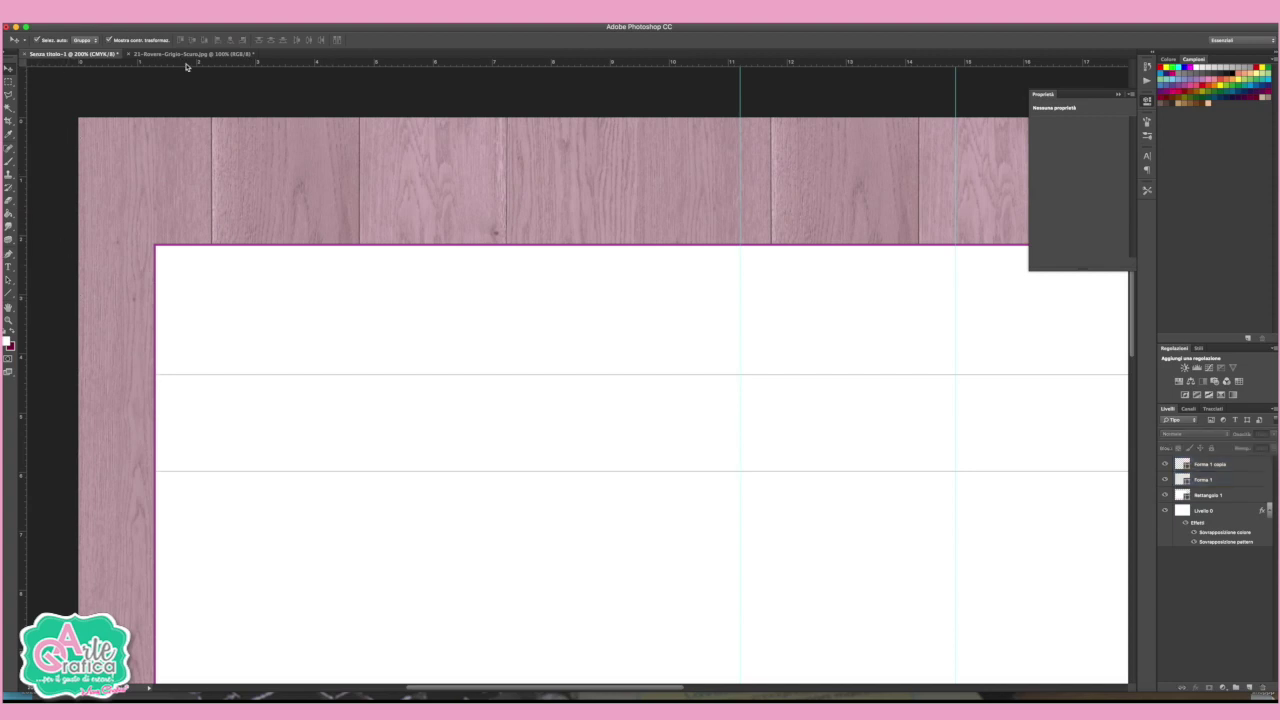
- Add a horizontal guide at about 1,74 cm and nudge the upper line onto it
drag(27, 64, 154, 245)
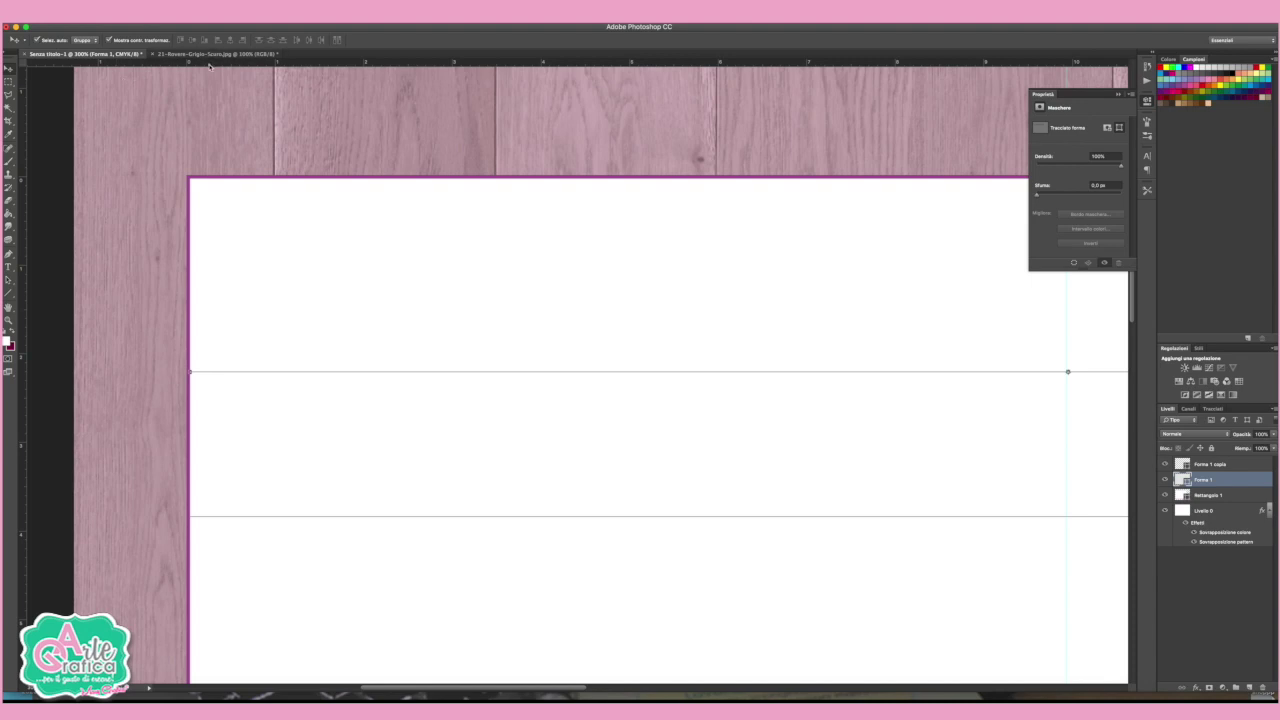
drag(209, 66, 93, 265)
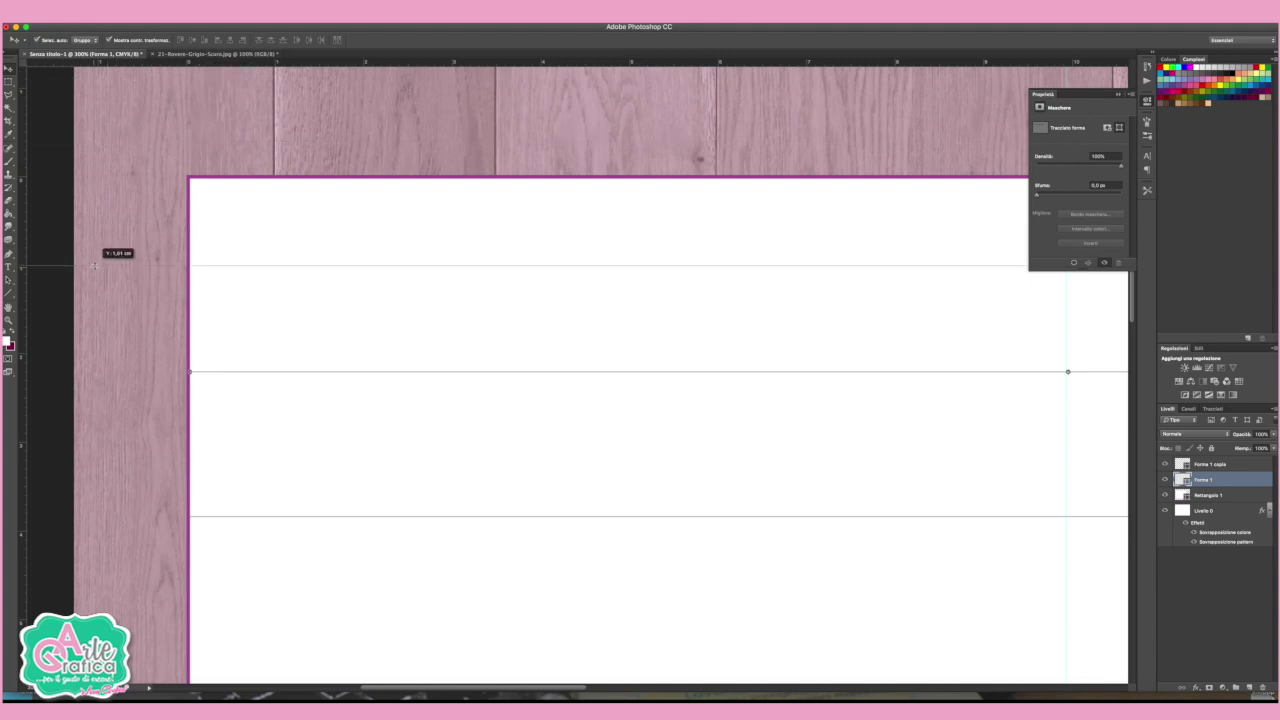
drag(93, 265, 76, 354)
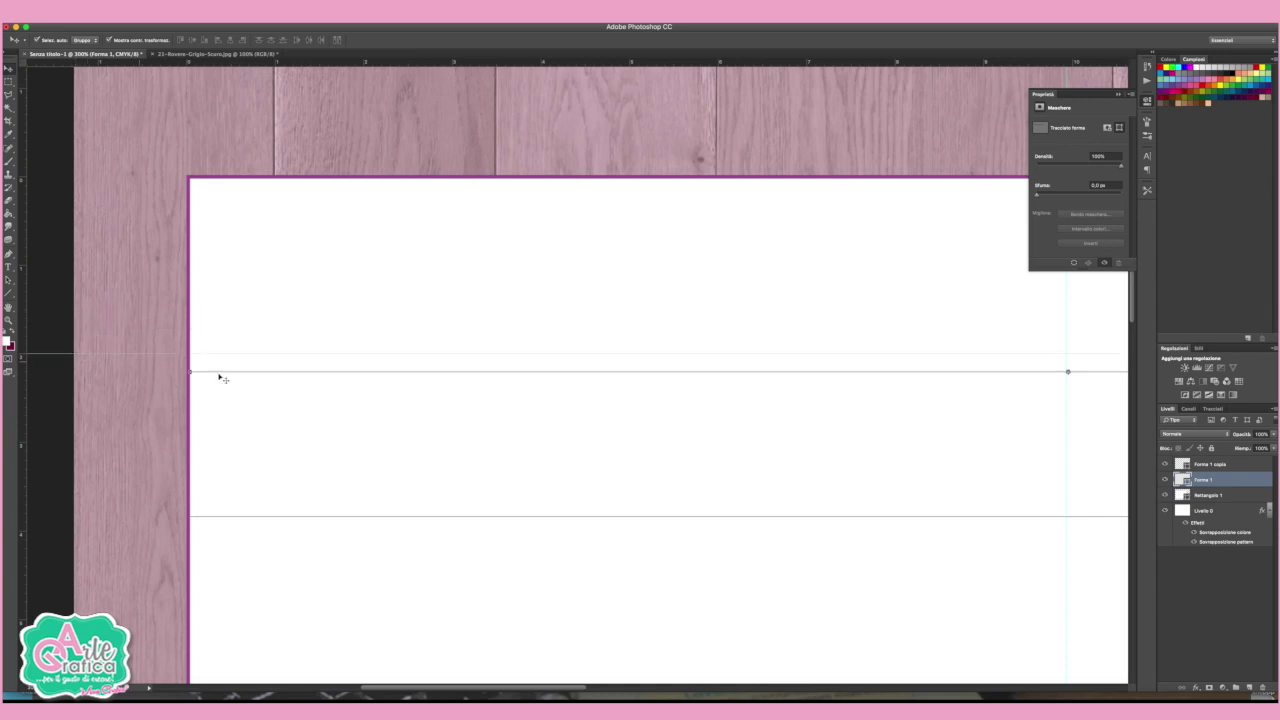
key(Up)
key(Up)
key(Up)
key(Up)
key(Up)
key(Up)
key(Up)
key(Up)
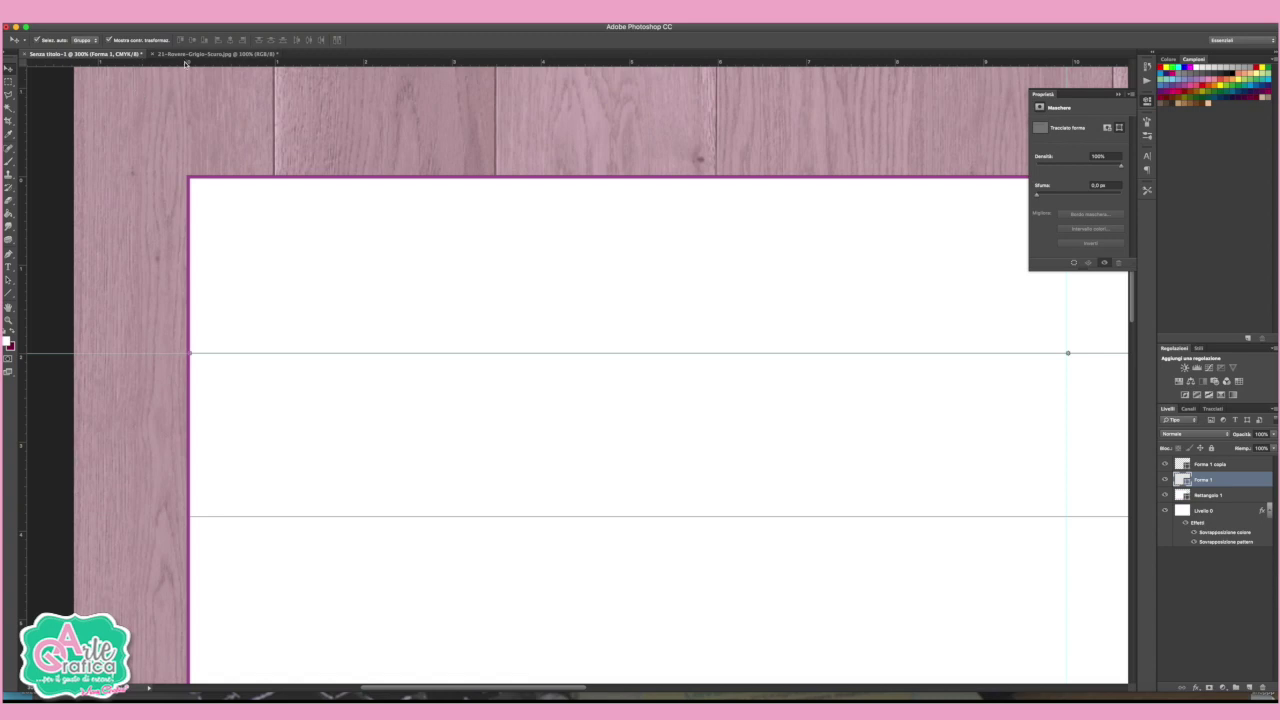
- Add a second guide near 4 cm and move the lower line down onto it
drag(184, 62, 127, 530)
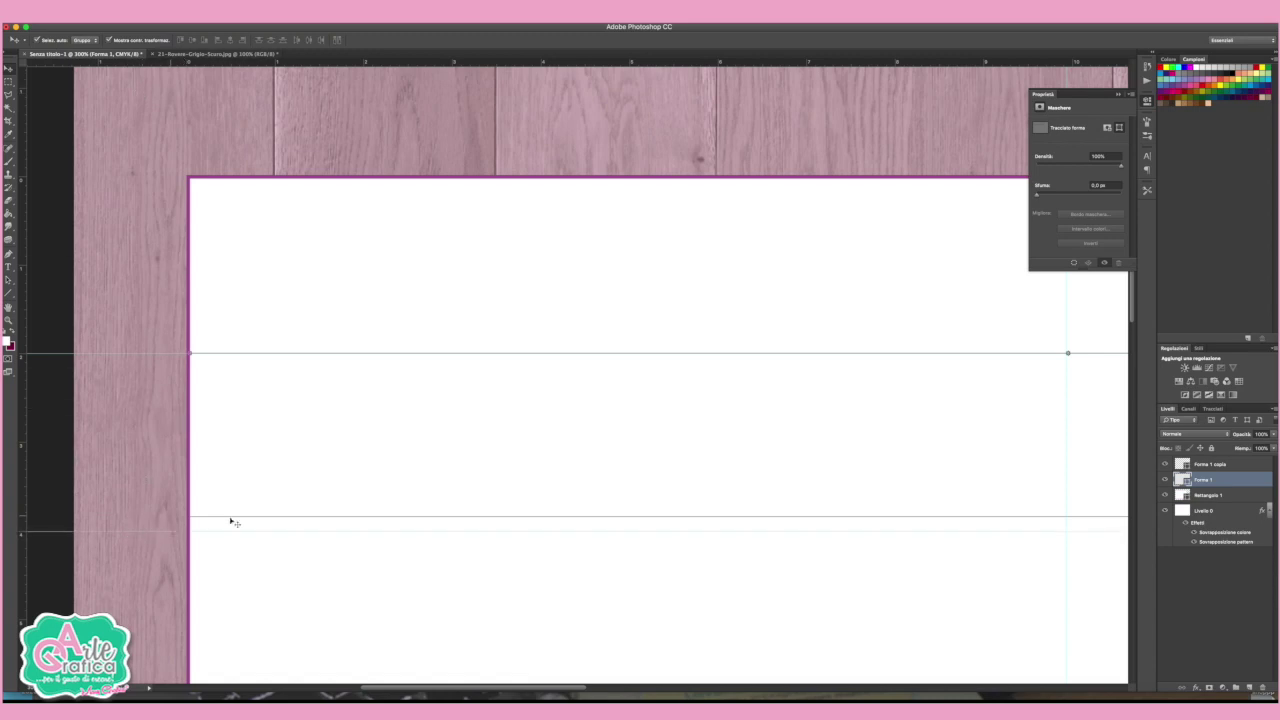
click(352, 518)
key(Down)
key(Down)
key(Down)
drag(352, 517, 356, 522)
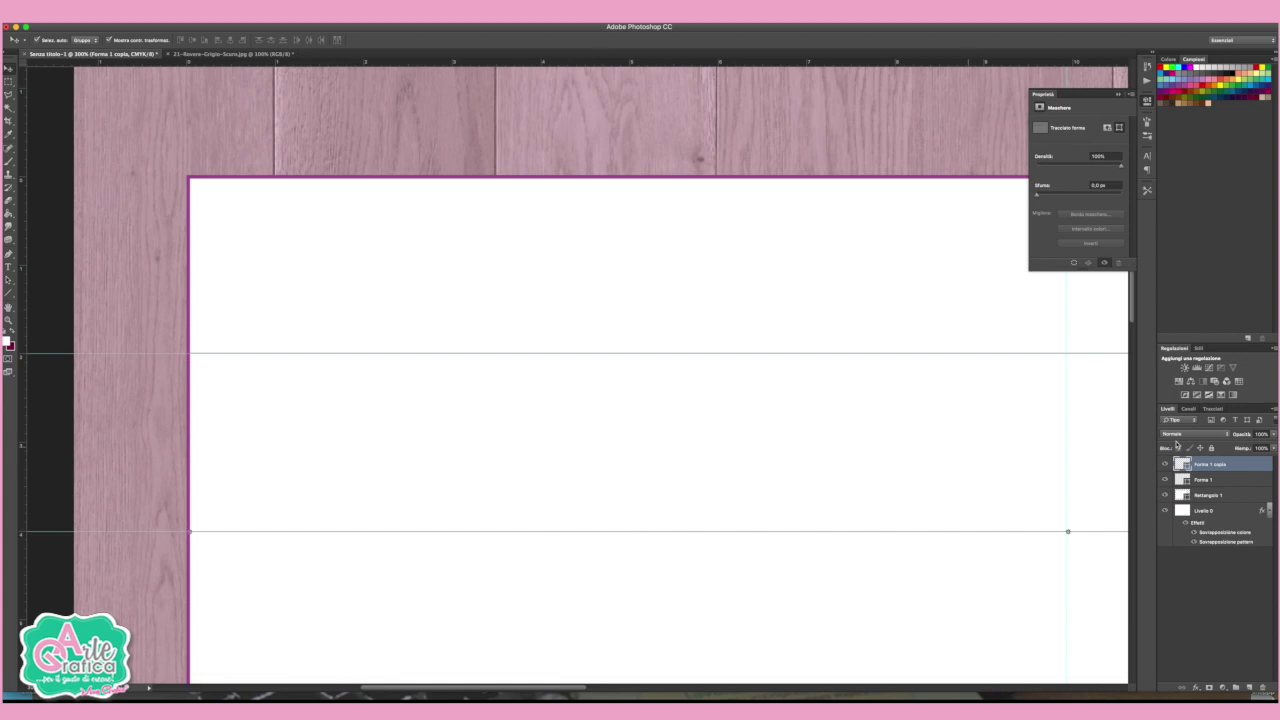
- Duplicate the two grey lines and move the copies further down the card
shift+click(1203, 481)
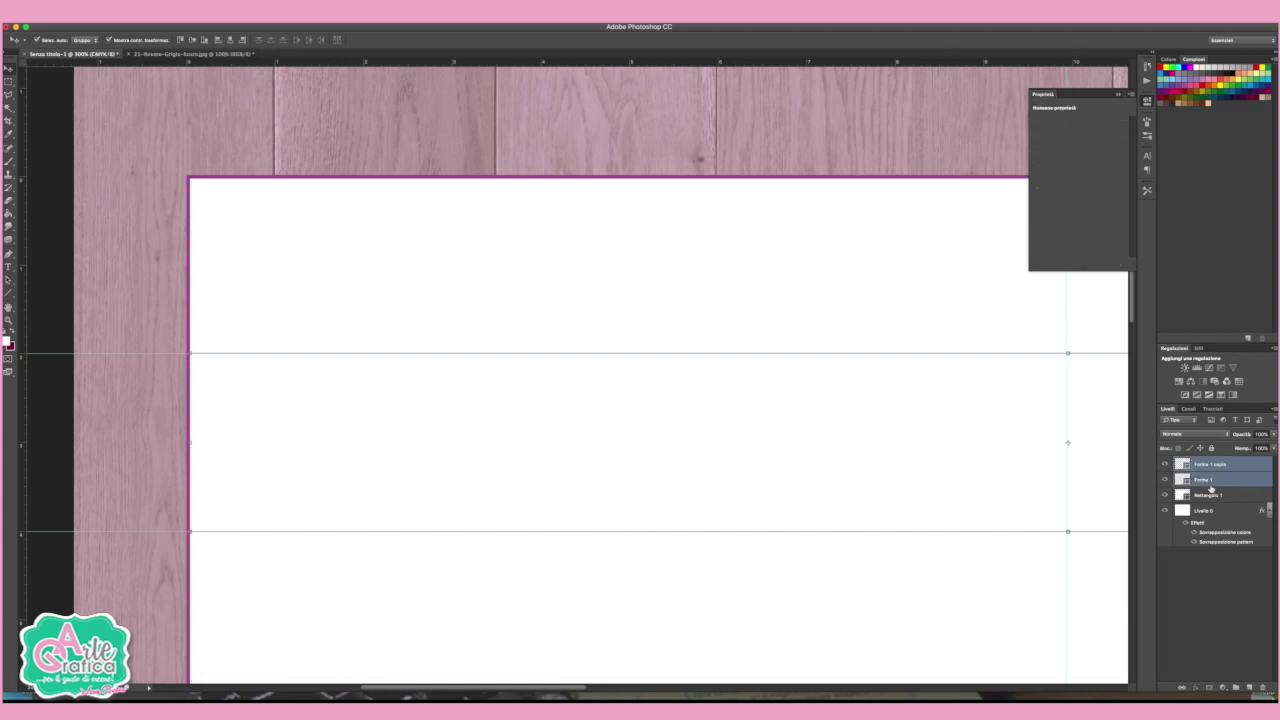
drag(1212, 488, 1248, 688)
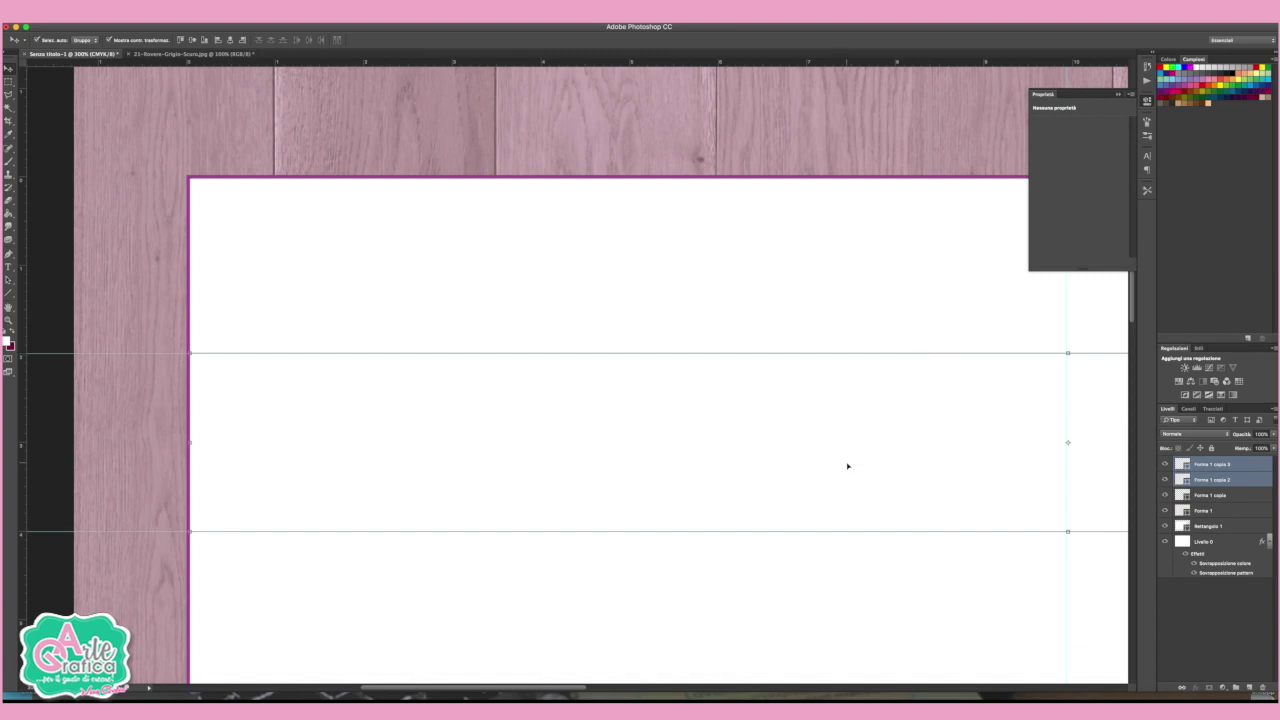
key(Down)
key(Down)
key(Down)
key(Down)
key(Down)
key(Down)
key(Down)
drag(844, 367, 830, 538)
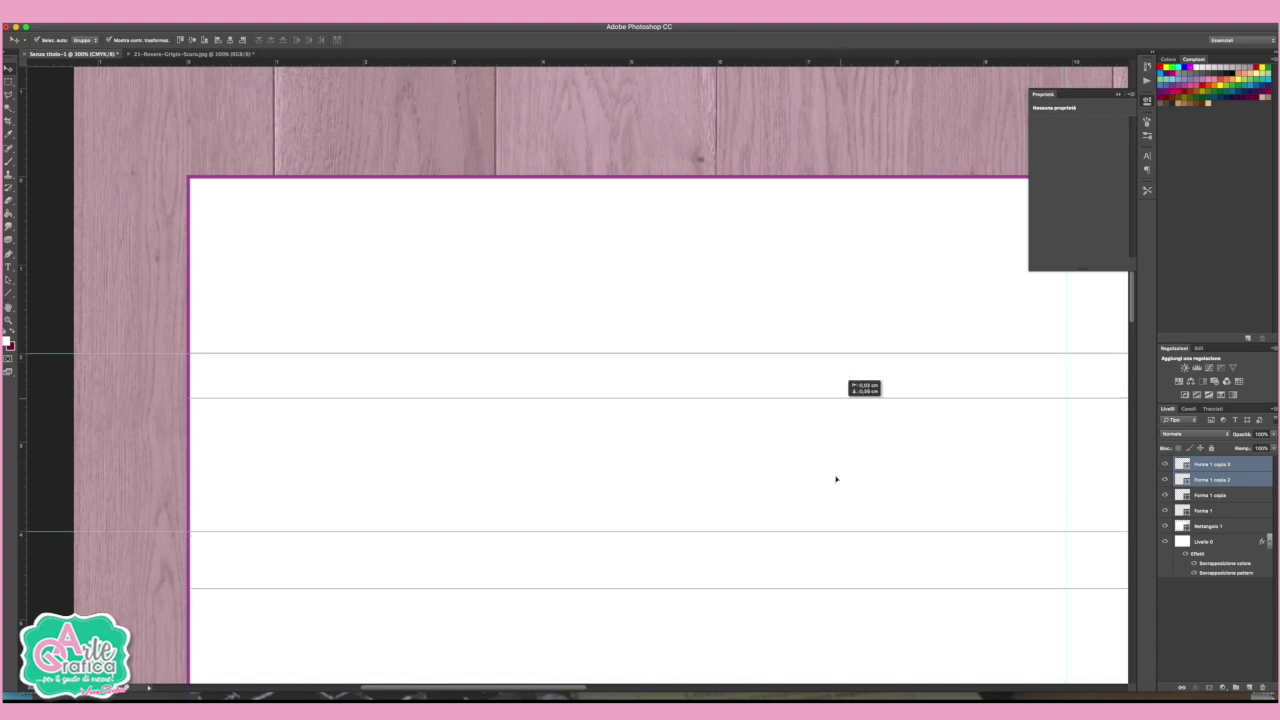
drag(830, 538, 831, 533)
click(51, 443)
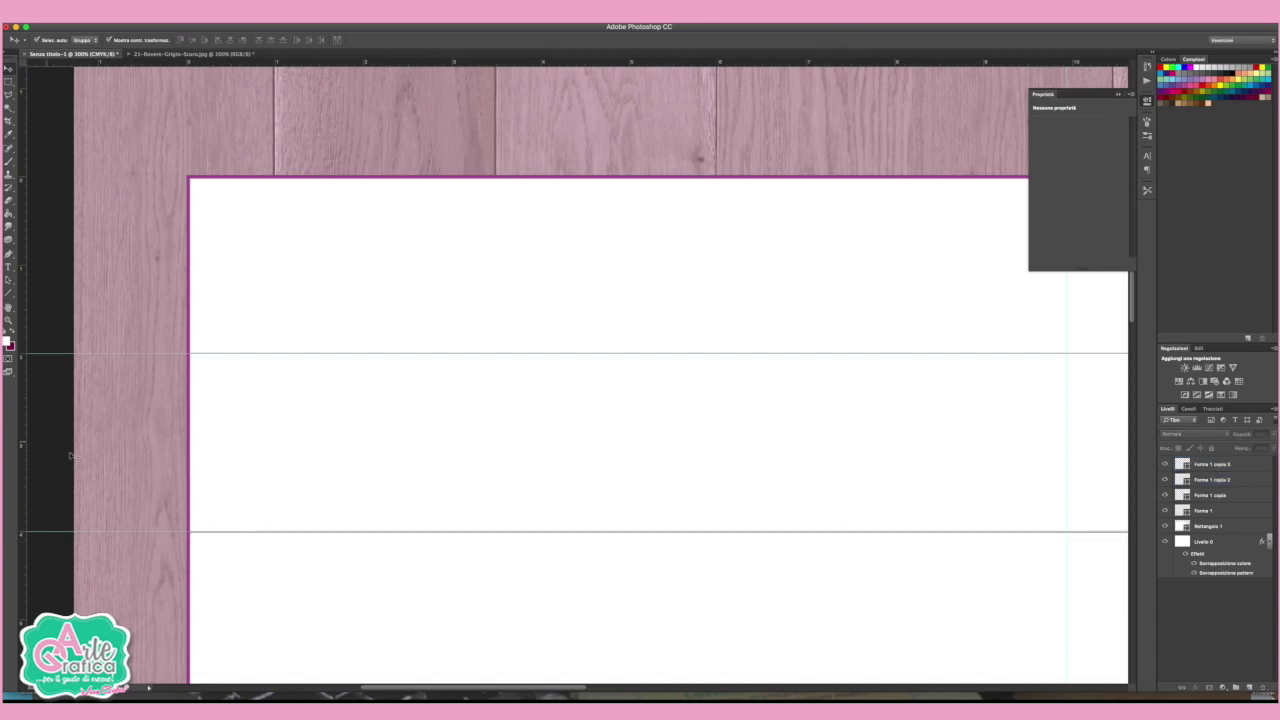
- Delete Forma 1 copia 2 and select Forma 1 copia 3, Forma 1 and Forma 1 copia
click(1211, 481)
key(Delete)
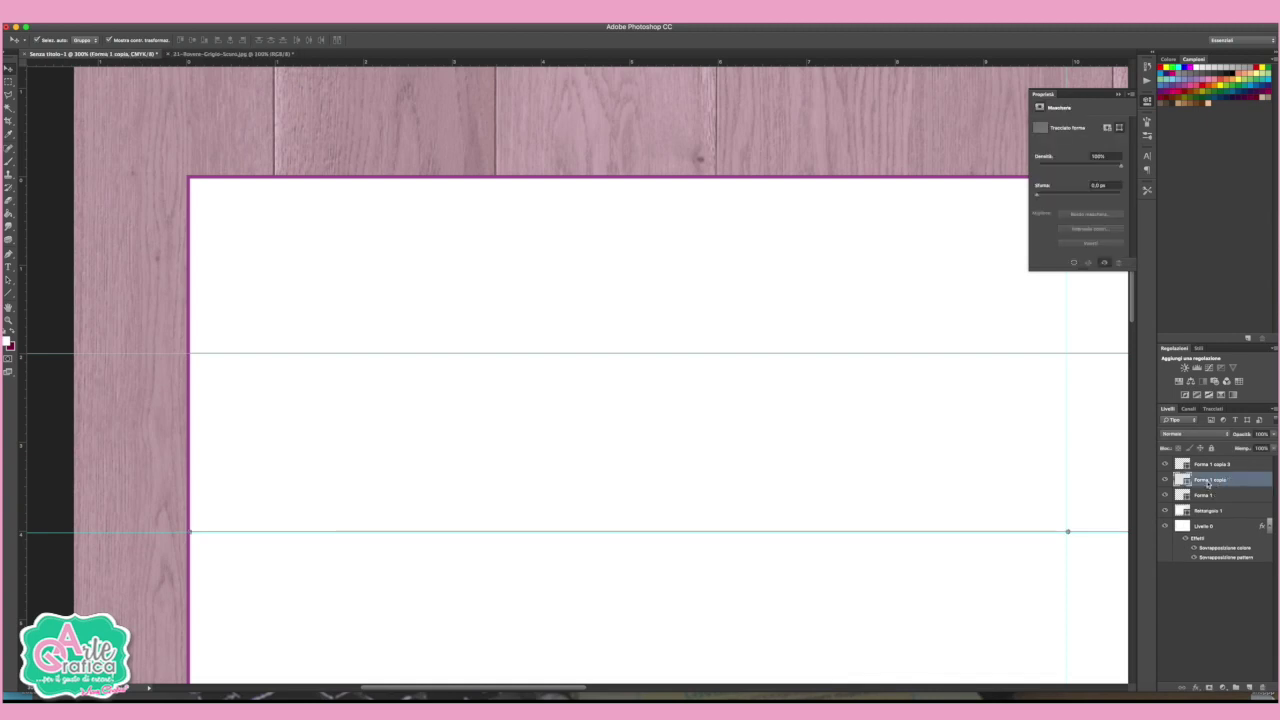
scroll(694, 426, down, 3)
scroll(694, 426, down, 5)
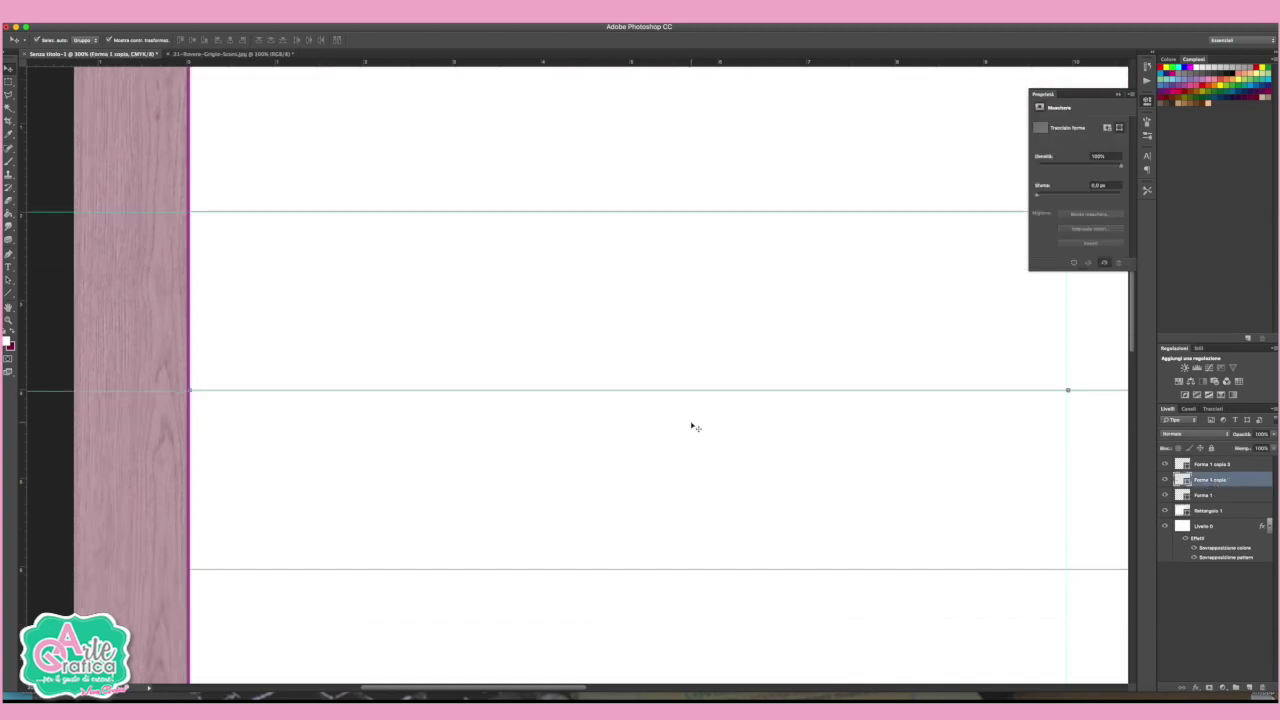
scroll(660, 370, right, 10)
click(1213, 468)
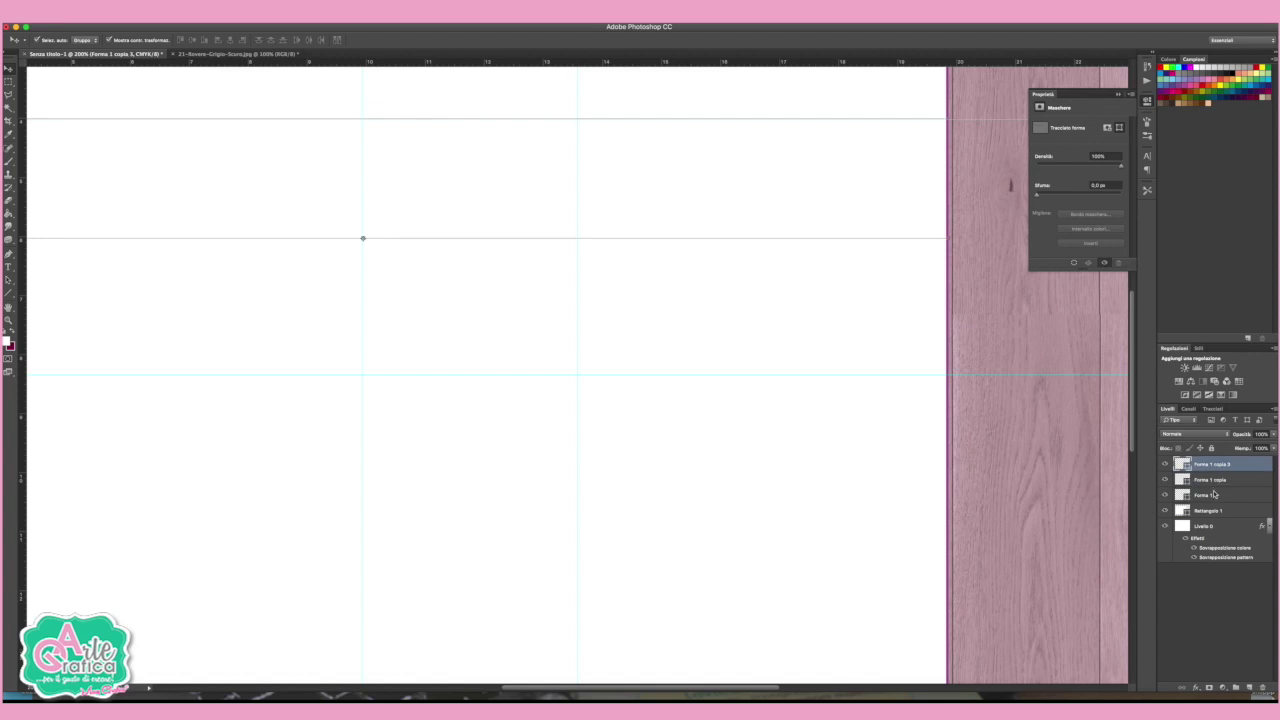
shift+click(1213, 495)
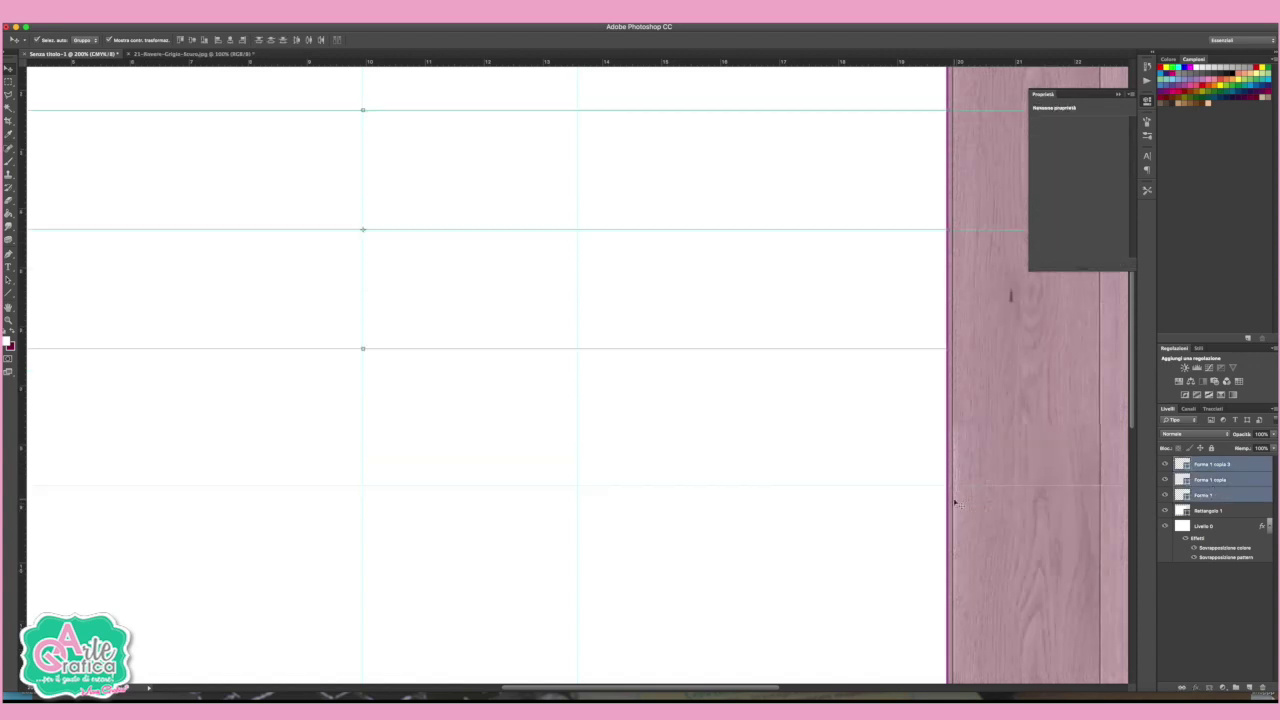
scroll(955, 503, up, 5)
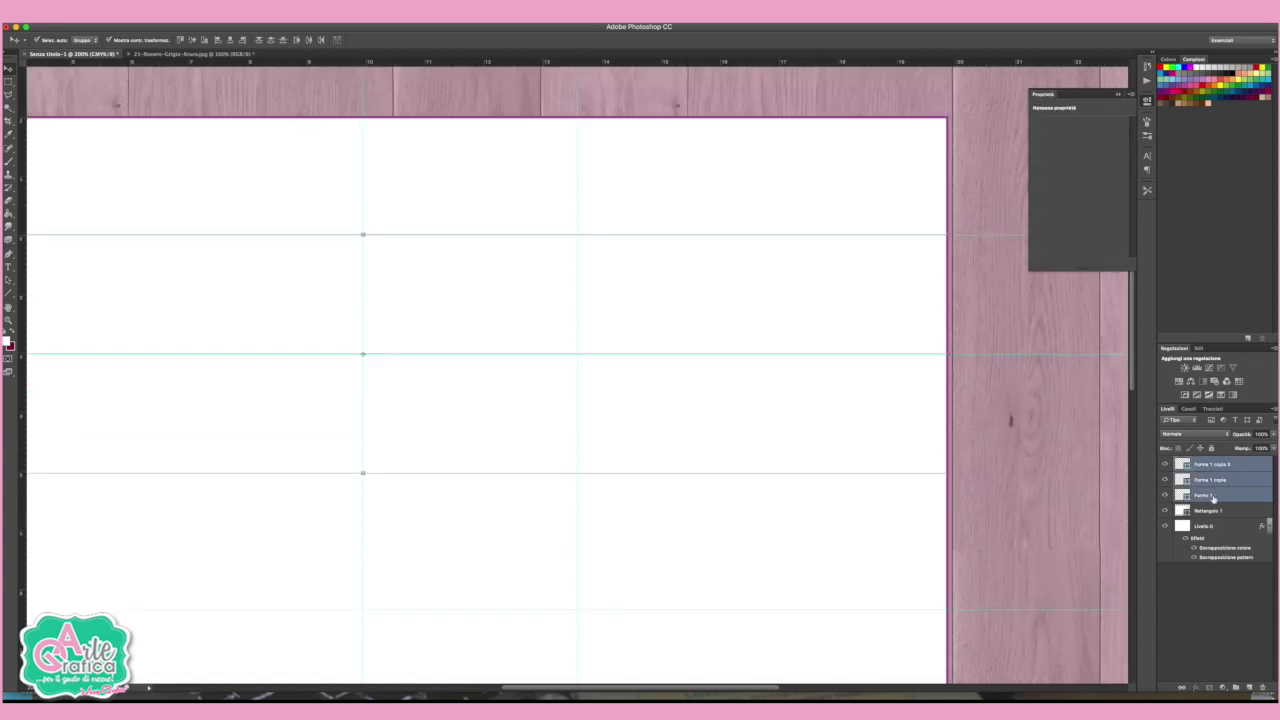
- Duplicate the three lines lower down the card and delete the stray extra copy
drag(1215, 497, 1251, 687)
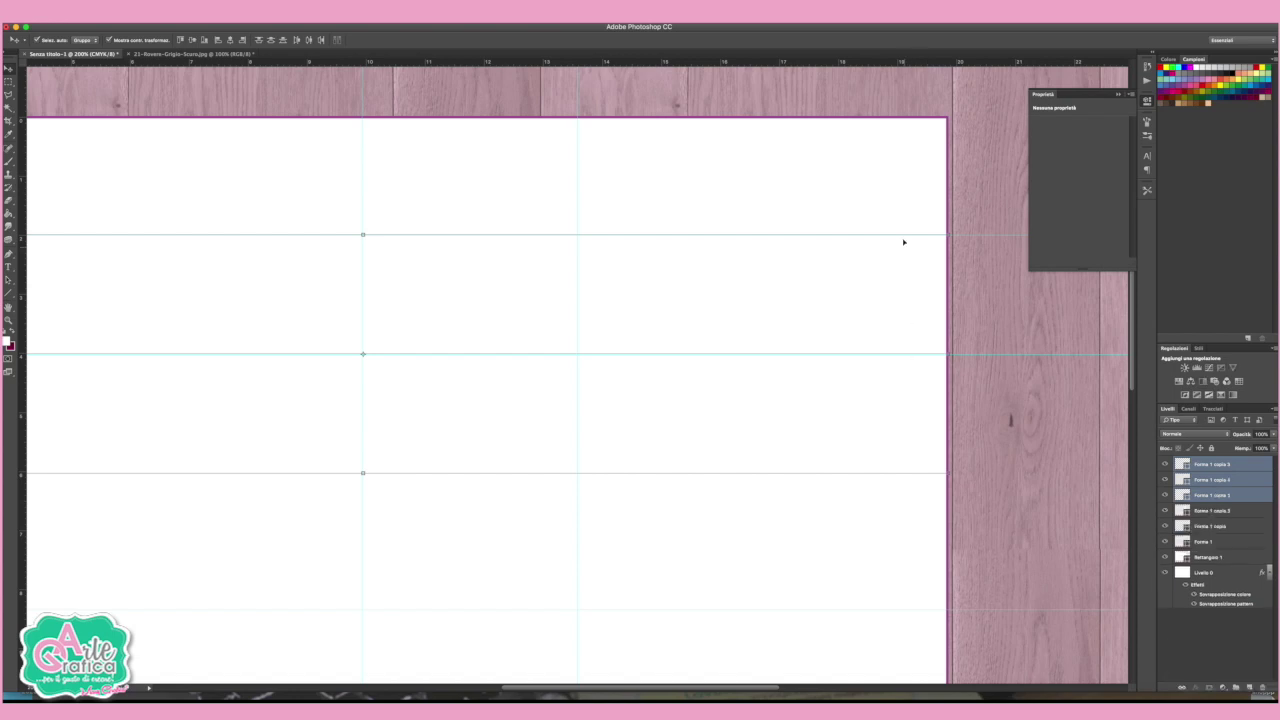
key(Down)
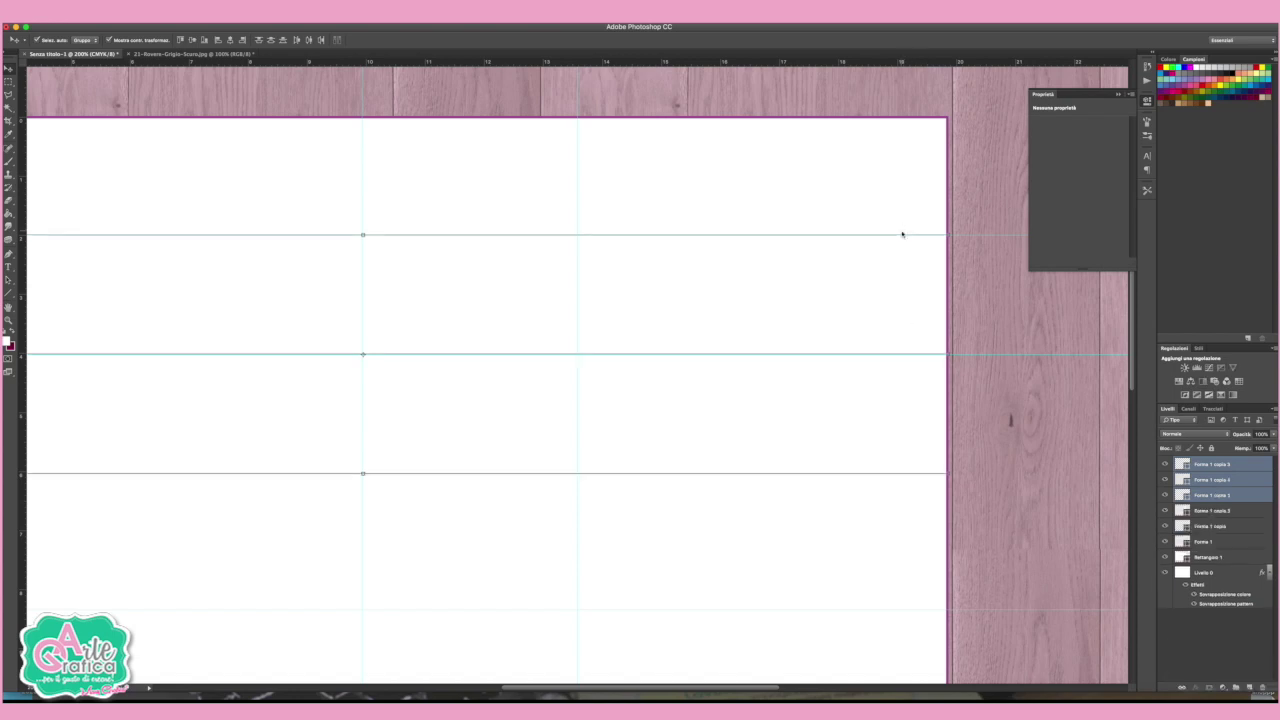
key(Down)
key(Down)
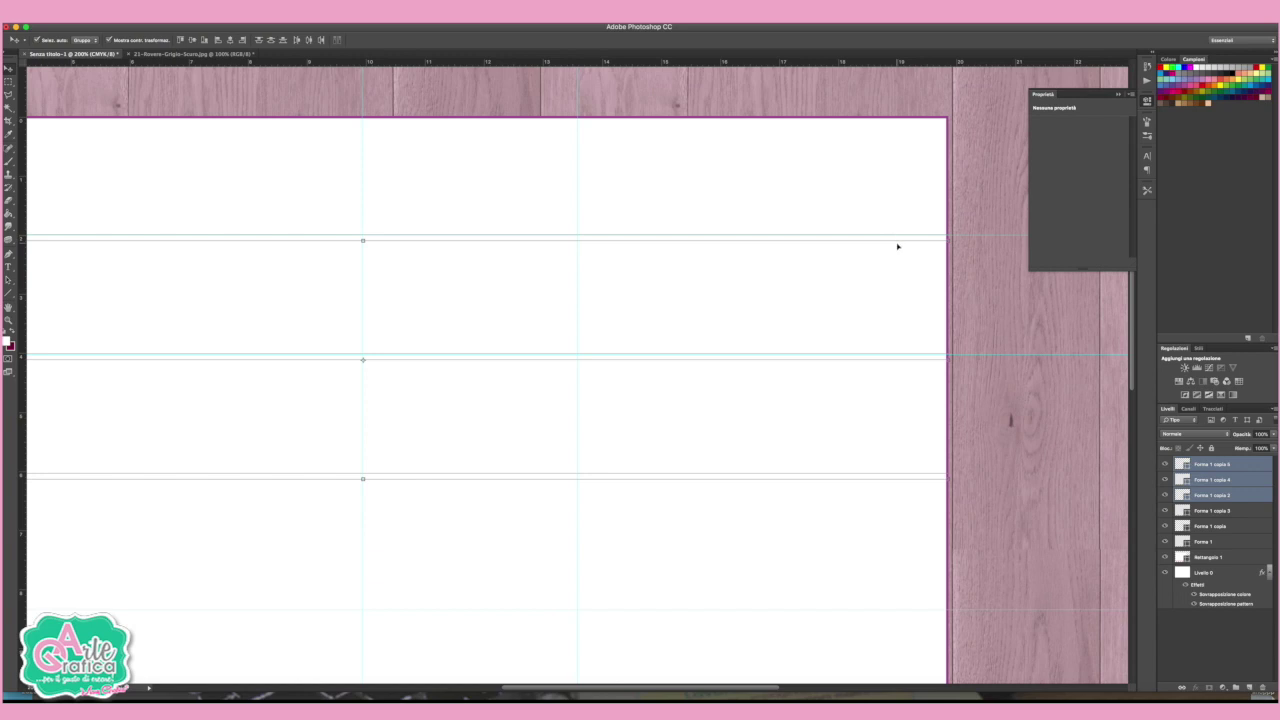
drag(898, 243, 887, 476)
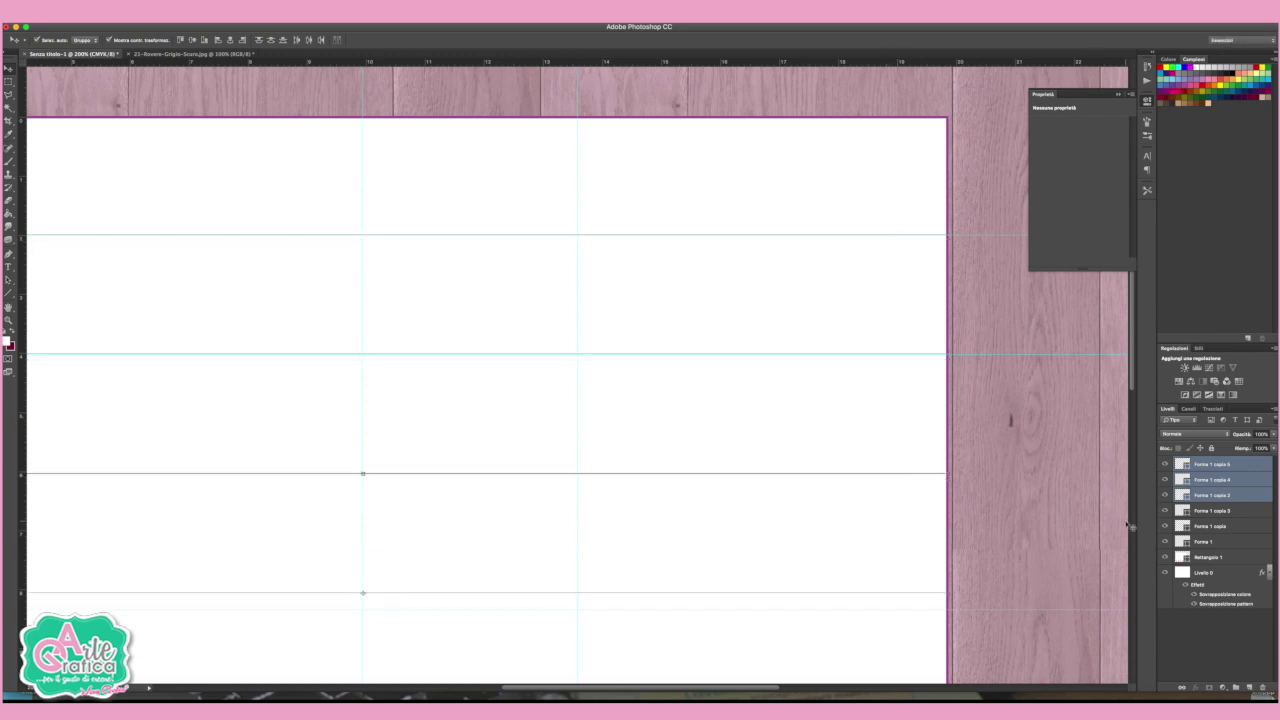
click(895, 472)
click(897, 475)
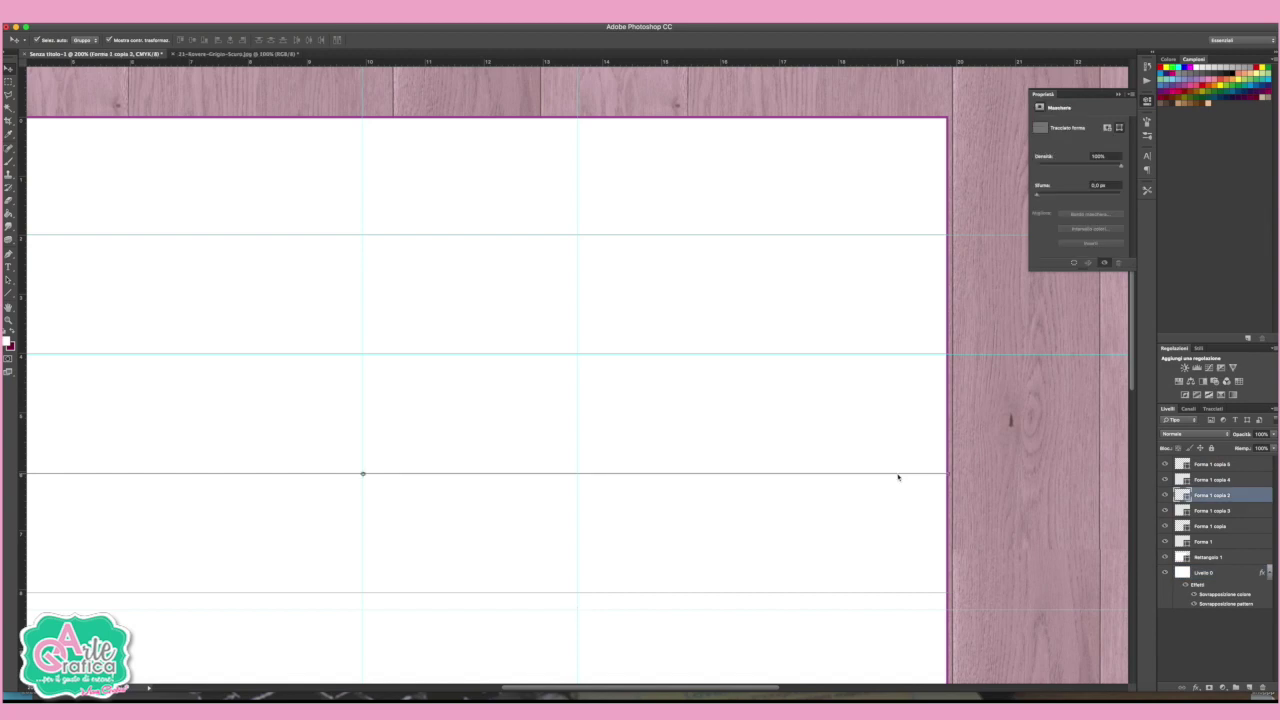
key(Delete)
- Duplicate all line layers from Forma 1 up and move the copies down the card
click(1220, 467)
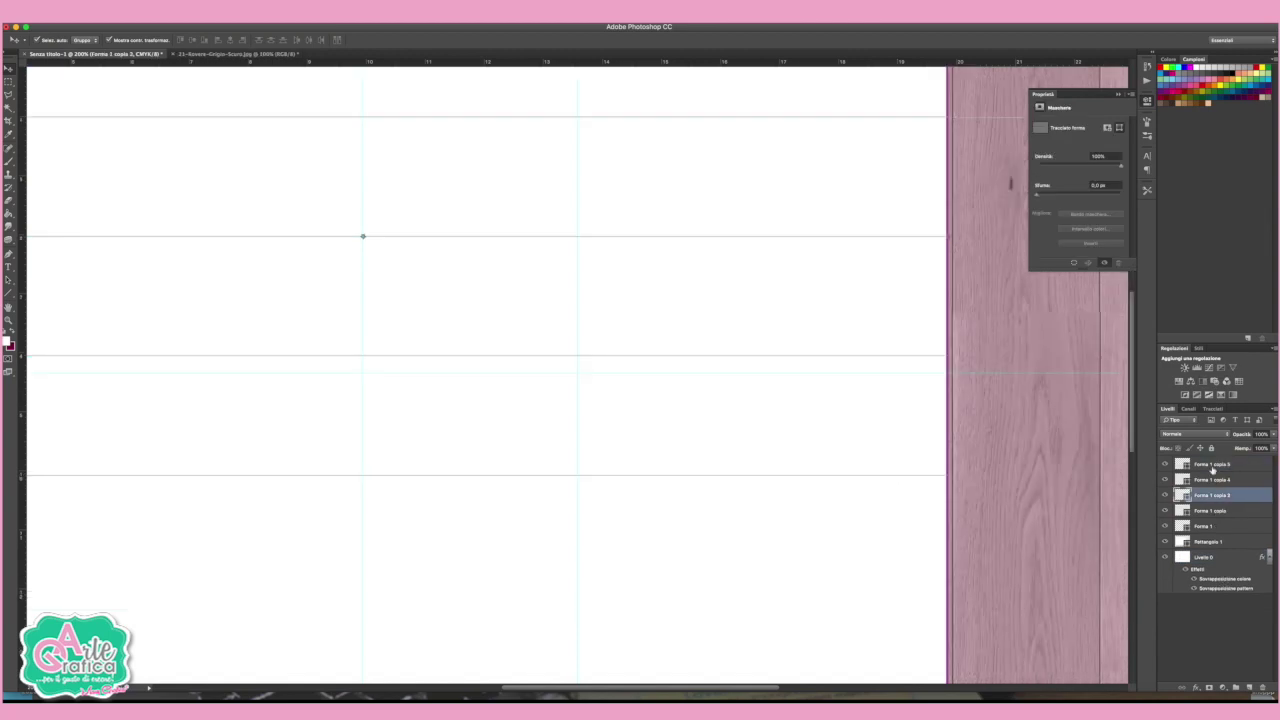
shift+click(1210, 528)
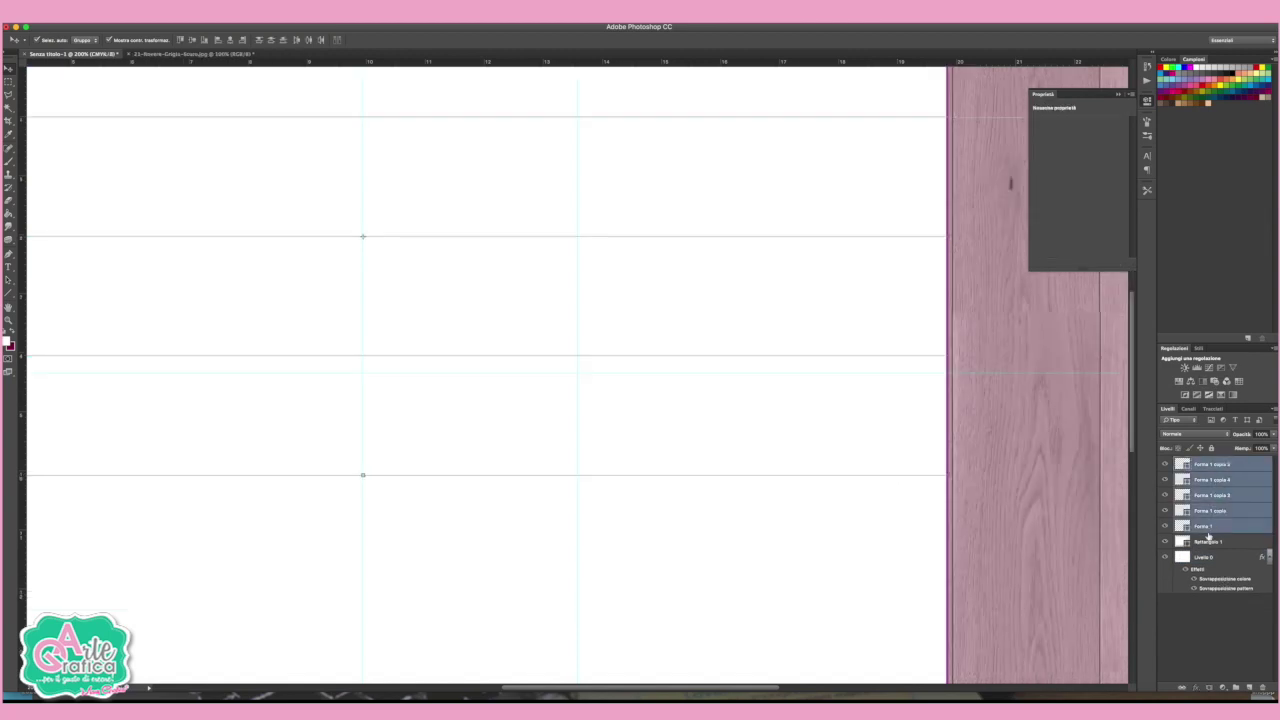
drag(1210, 530, 1251, 688)
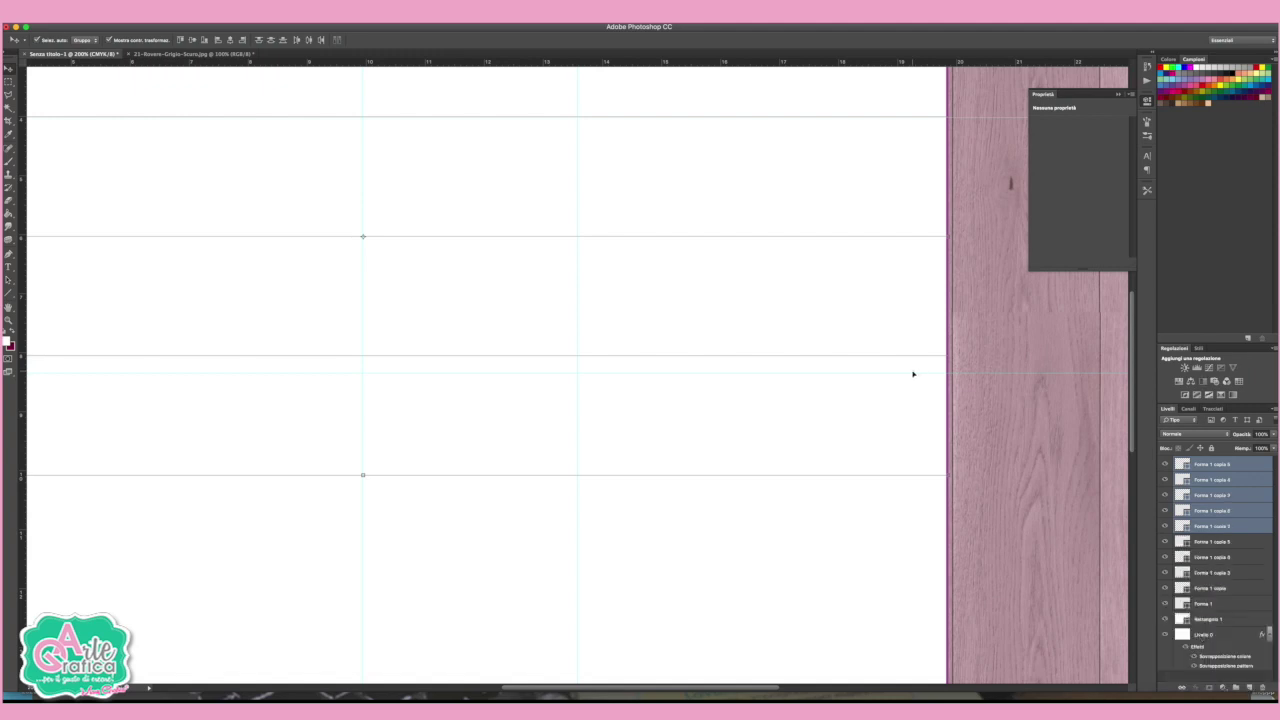
key(Down)
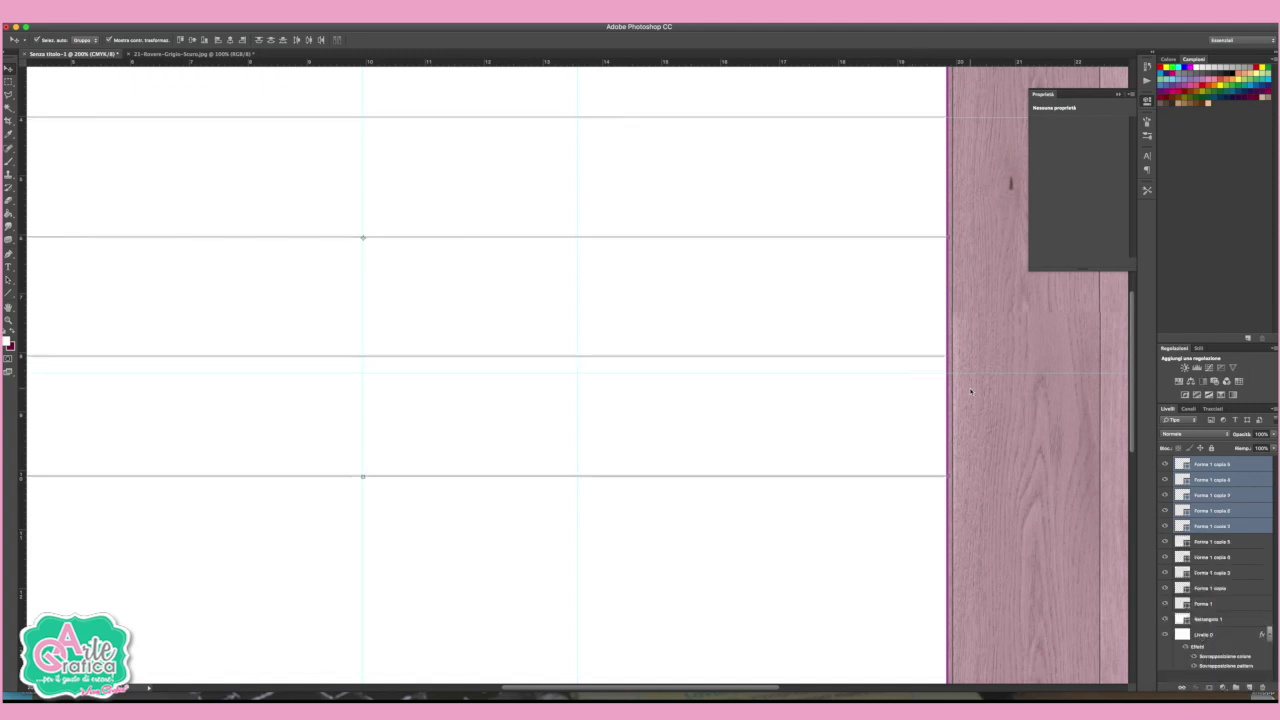
scroll(955, 375, left, 2)
scroll(948, 369, down, 3)
scroll(948, 369, left, 2)
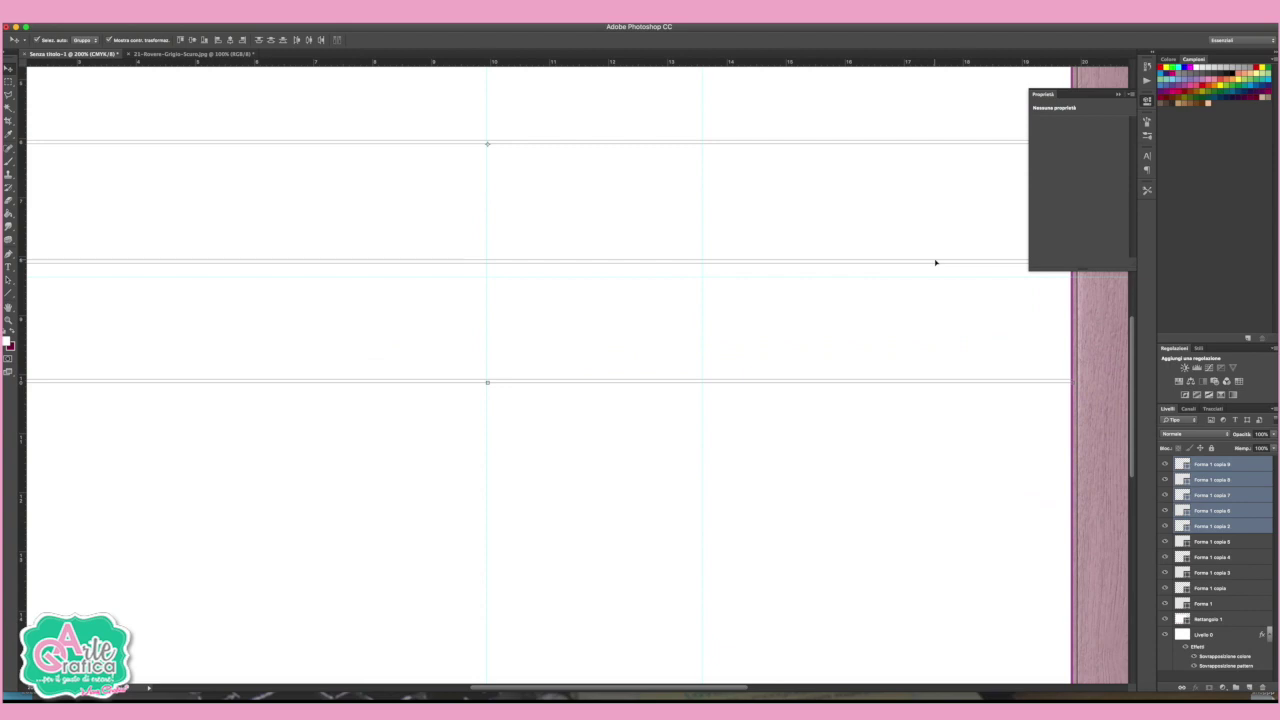
drag(935, 266, 921, 636)
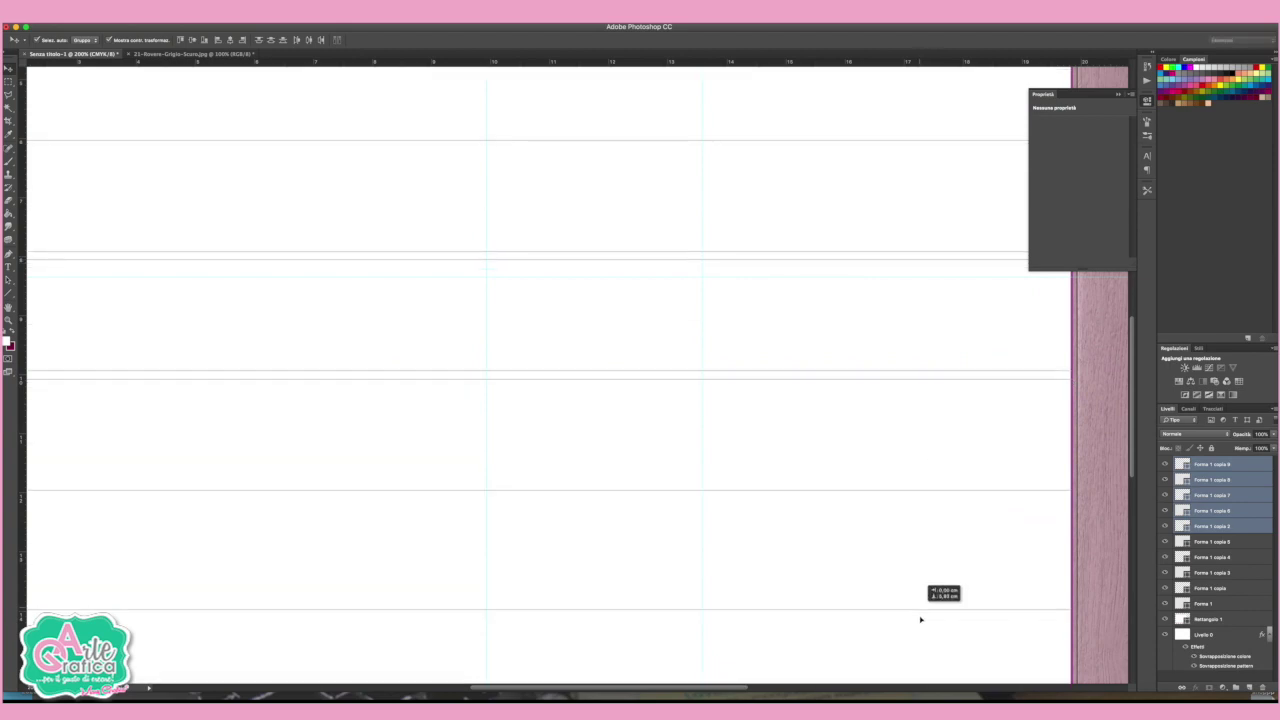
drag(921, 636, 921, 636)
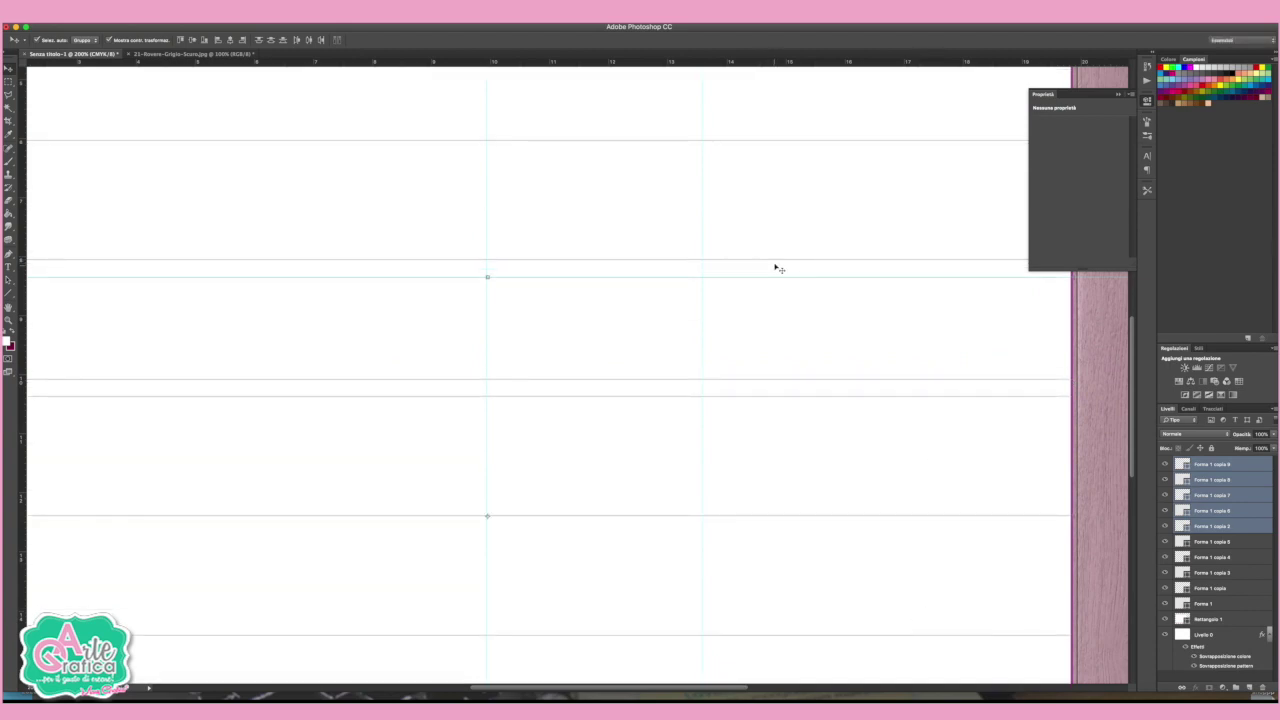
- Duplicate the lines once more further down the page, then select the topmost line layer
drag(808, 399, 794, 497)
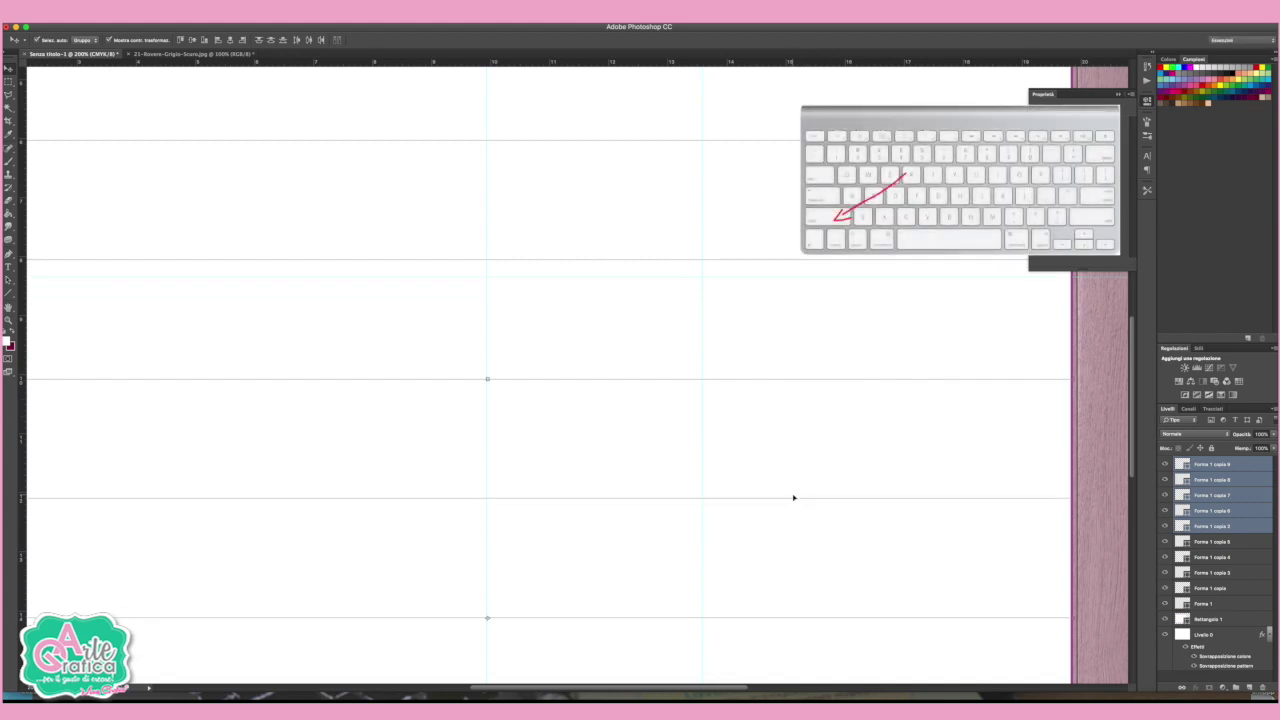
scroll(836, 482, down, 5)
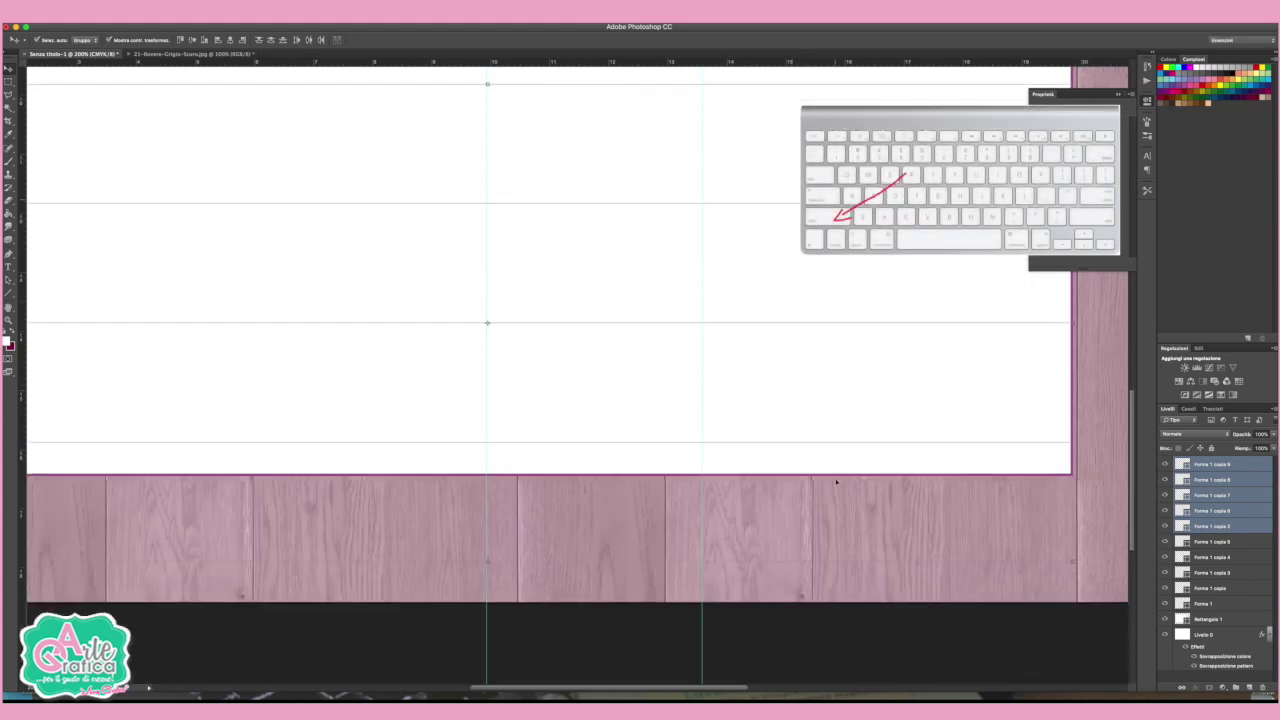
click(917, 663)
click(1064, 559)
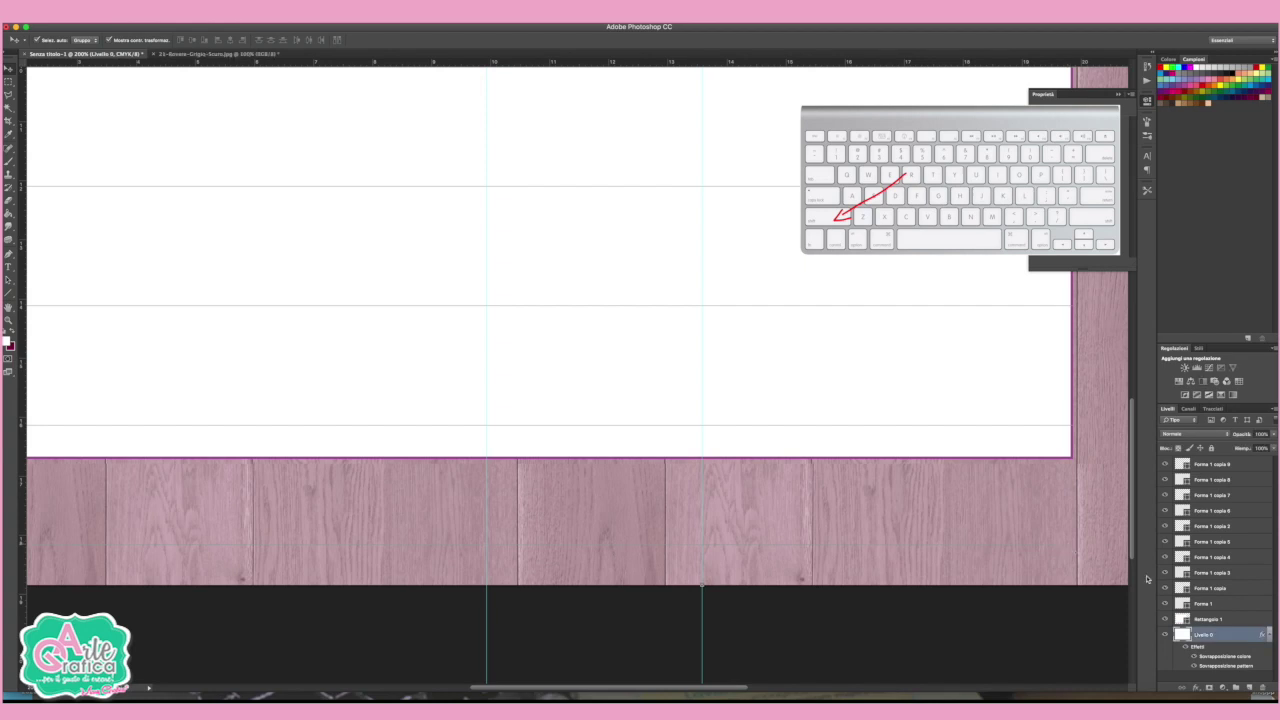
key(alt+period)
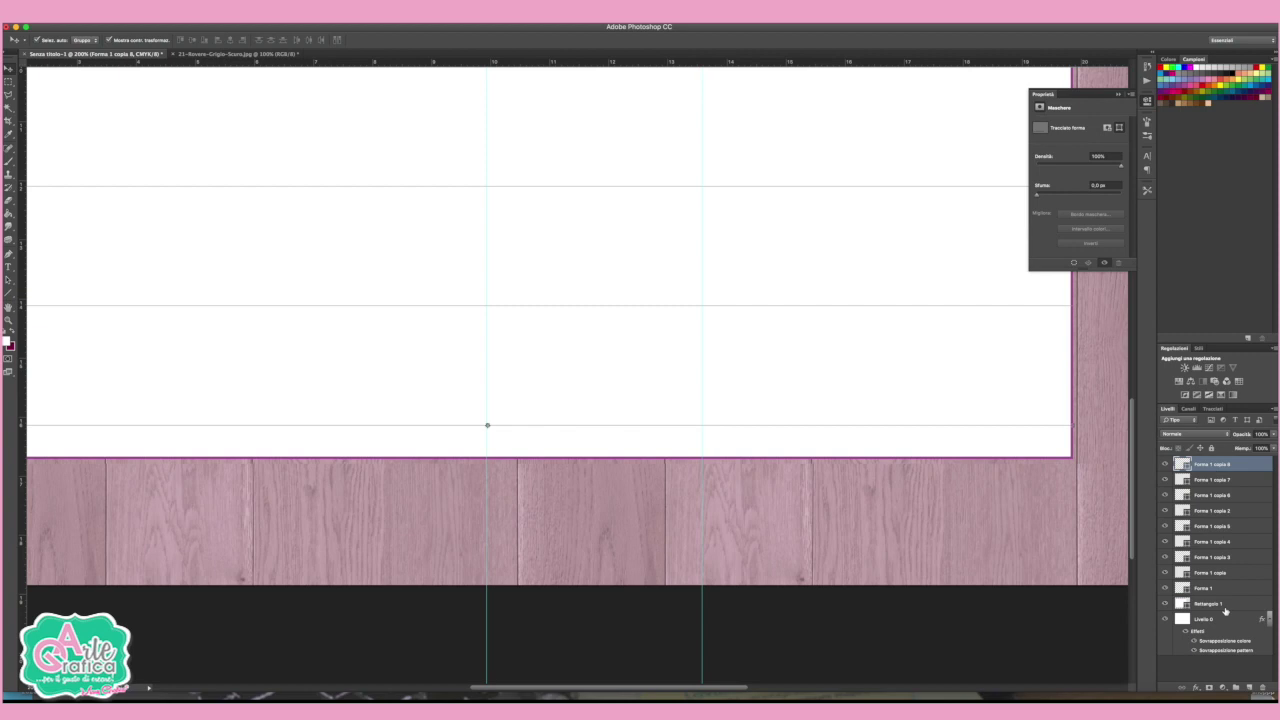
- Raise Rettangolo 1's bottom edge so the white card is about 16,18 cm tall
shift+click(1224, 590)
key(ctrl+minus)
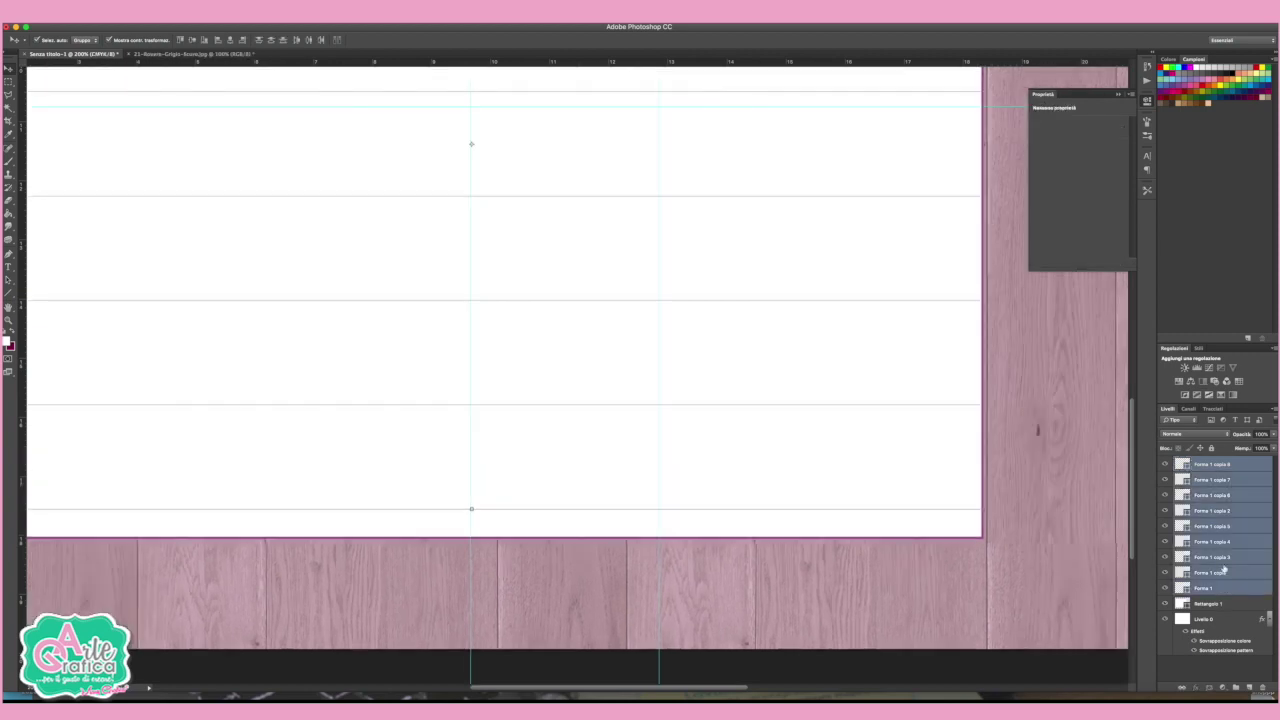
click(693, 434)
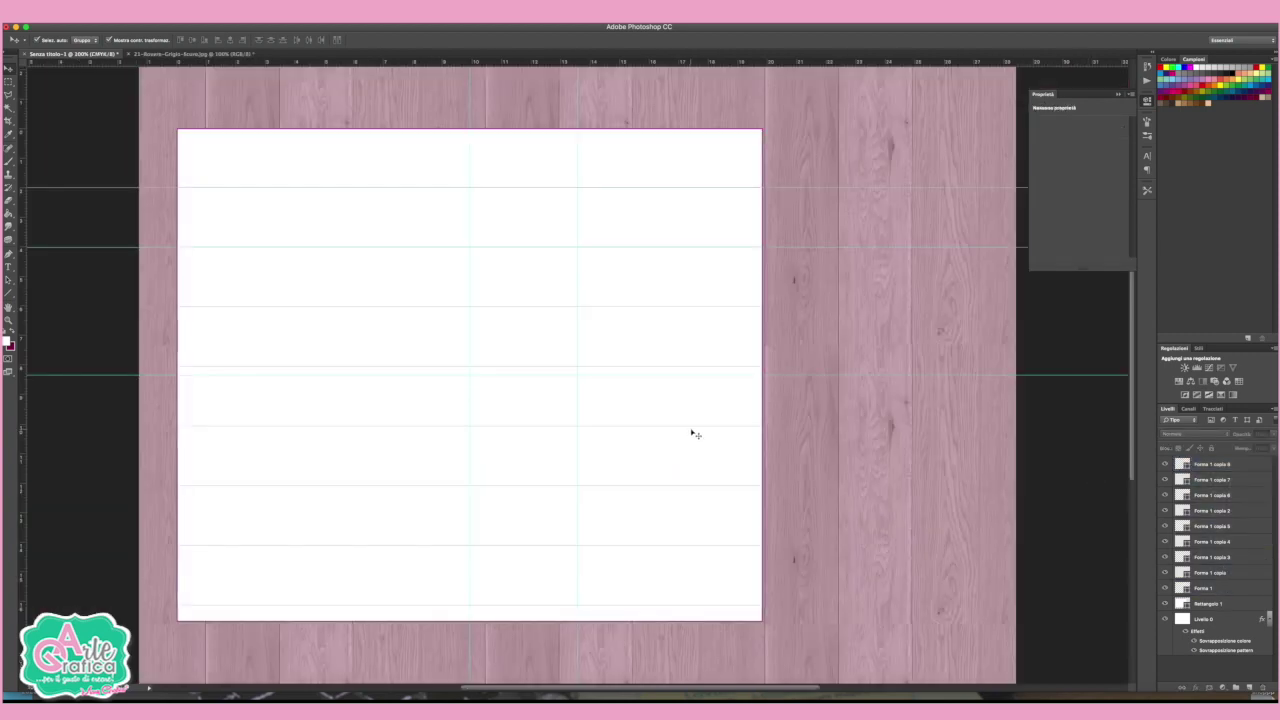
drag(719, 368, 703, 352)
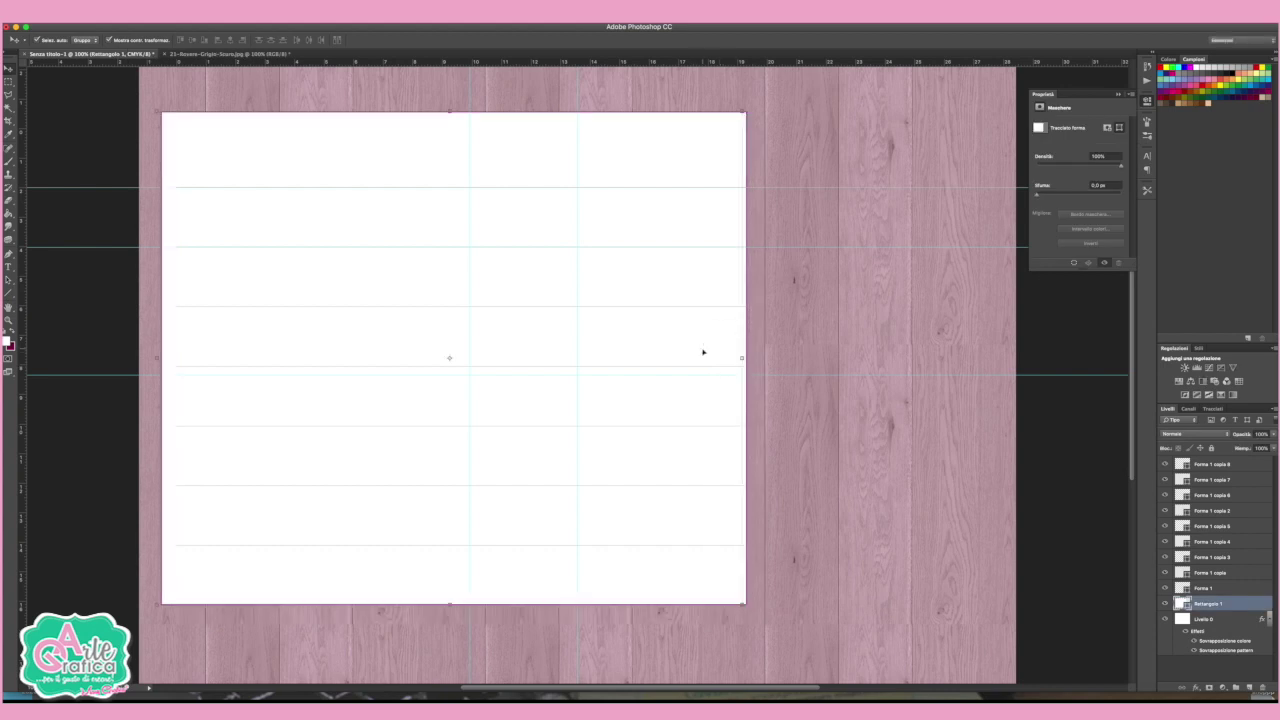
key(ctrl+z)
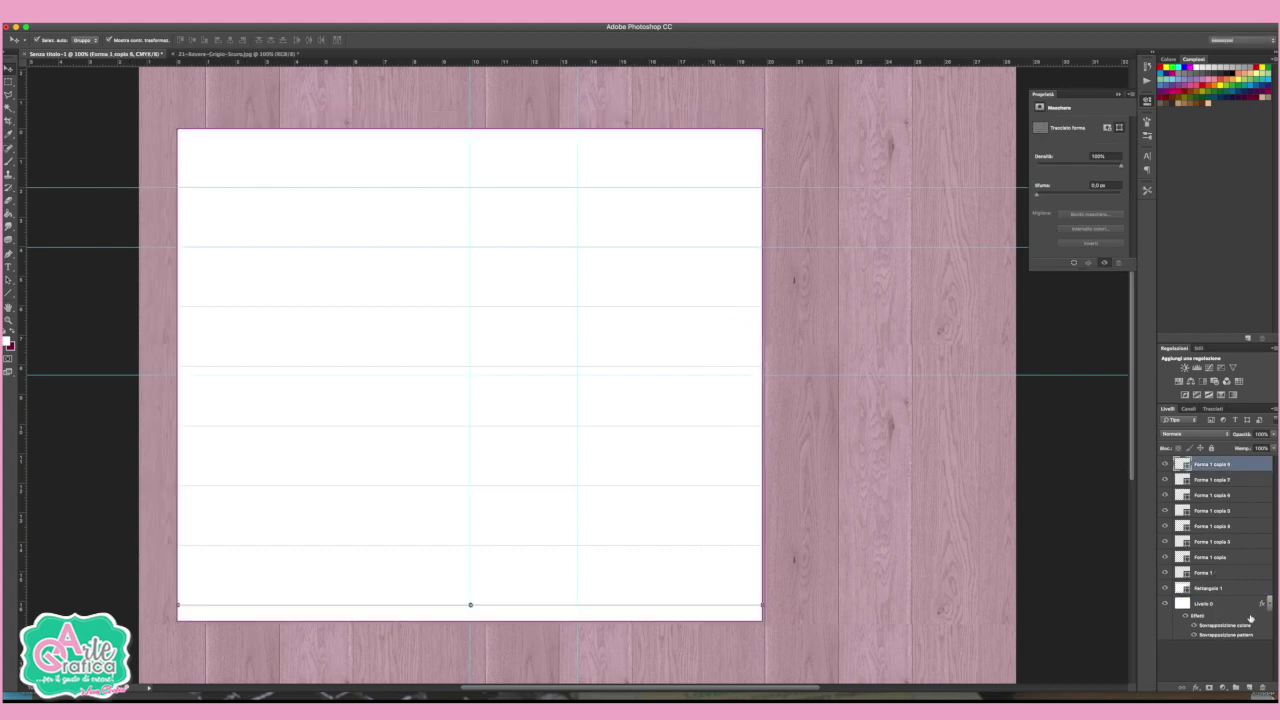
scroll(717, 545, down, 2)
click(729, 531)
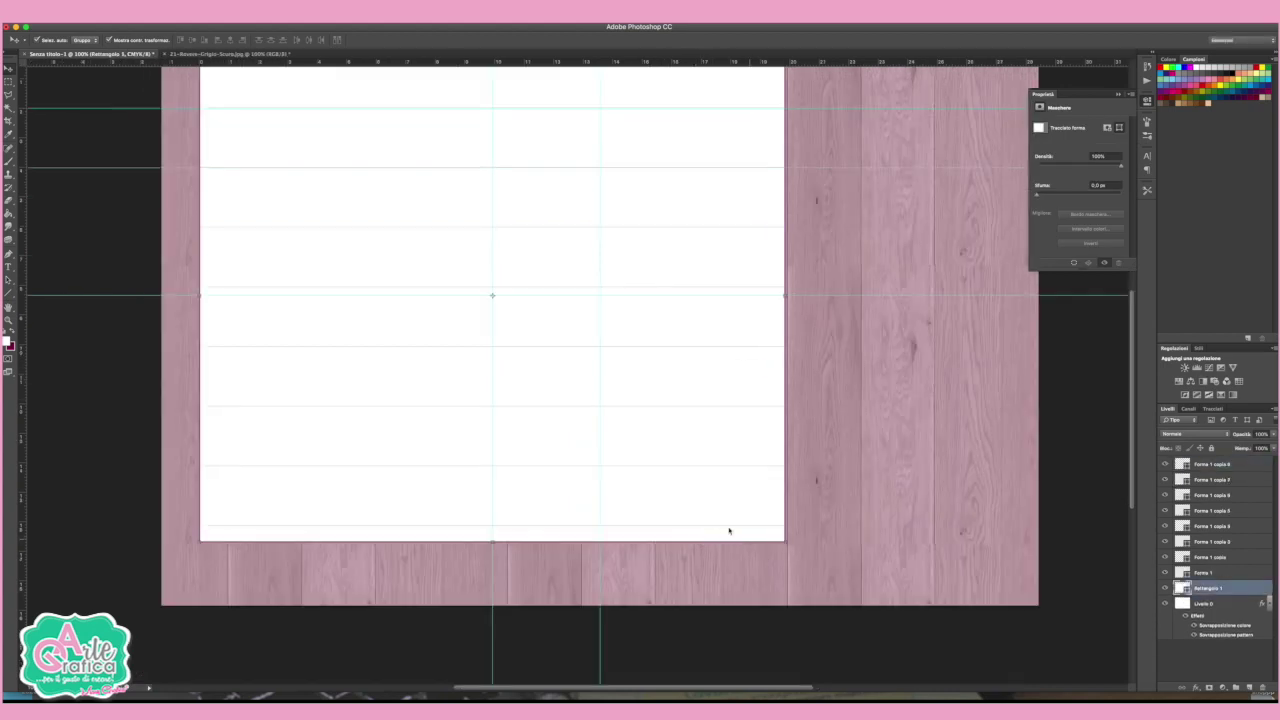
drag(492, 542, 490, 525)
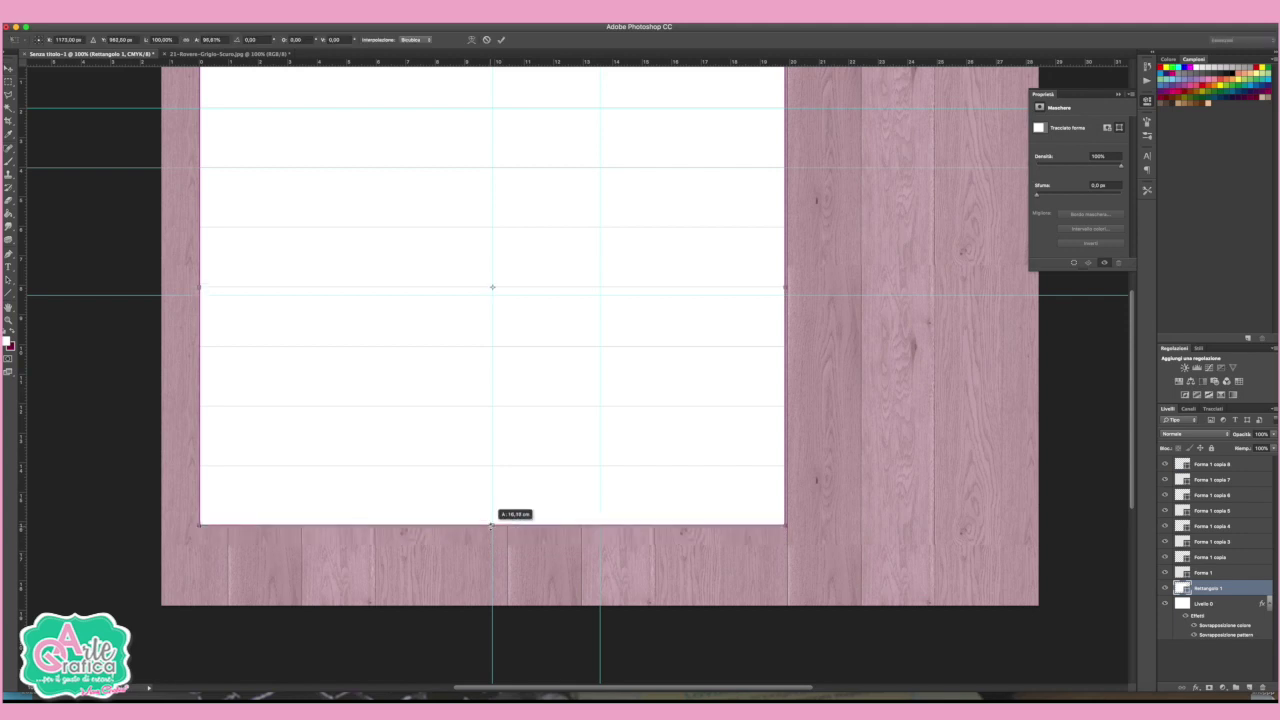
key(Return)
click(833, 659)
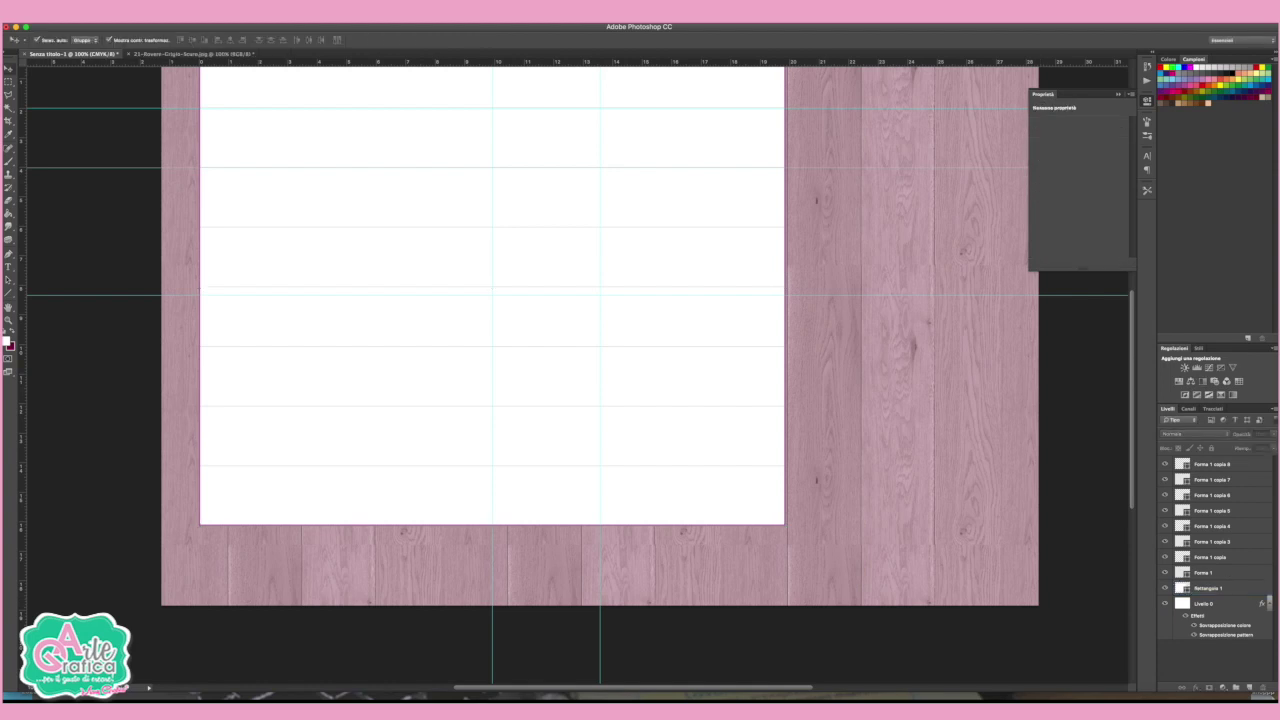
- Delete the extra Forma 1 copia 8 rule line
click(1231, 466)
key(Delete)
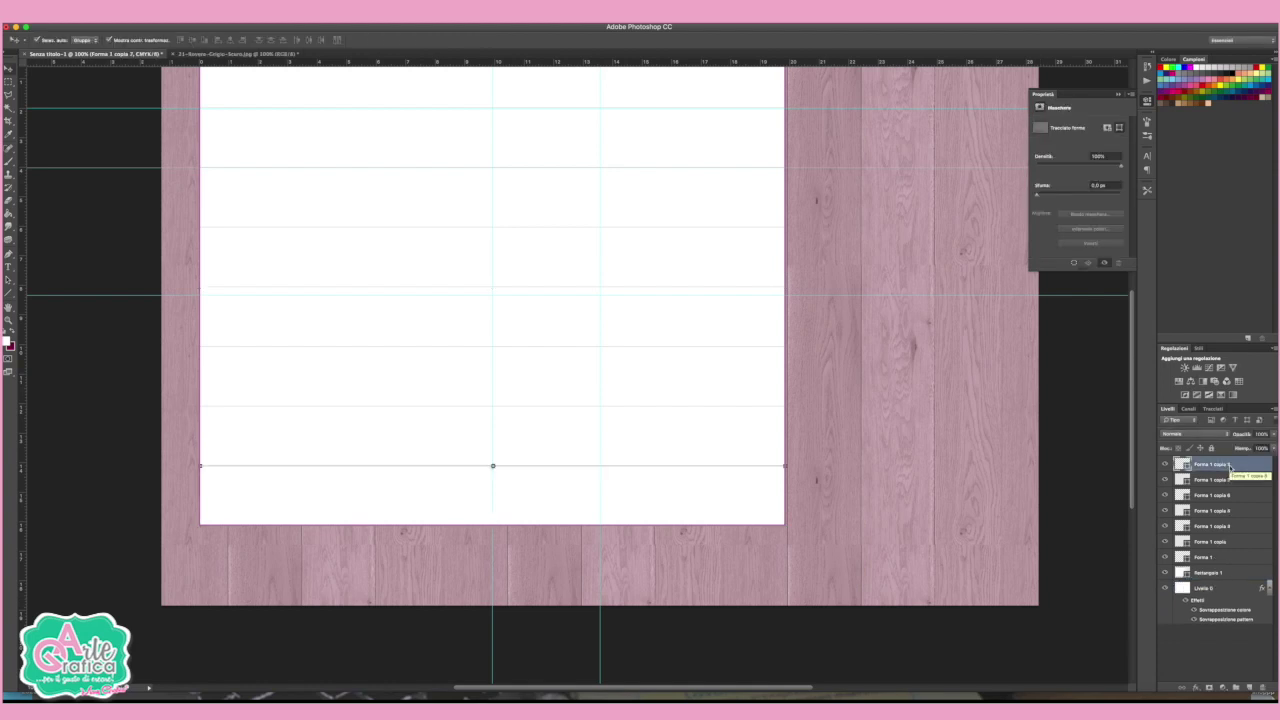
scroll(600, 380, up, 3)
- Set up the Rounded Rectangle tool with a white stroke and pink fill
click(8, 303)
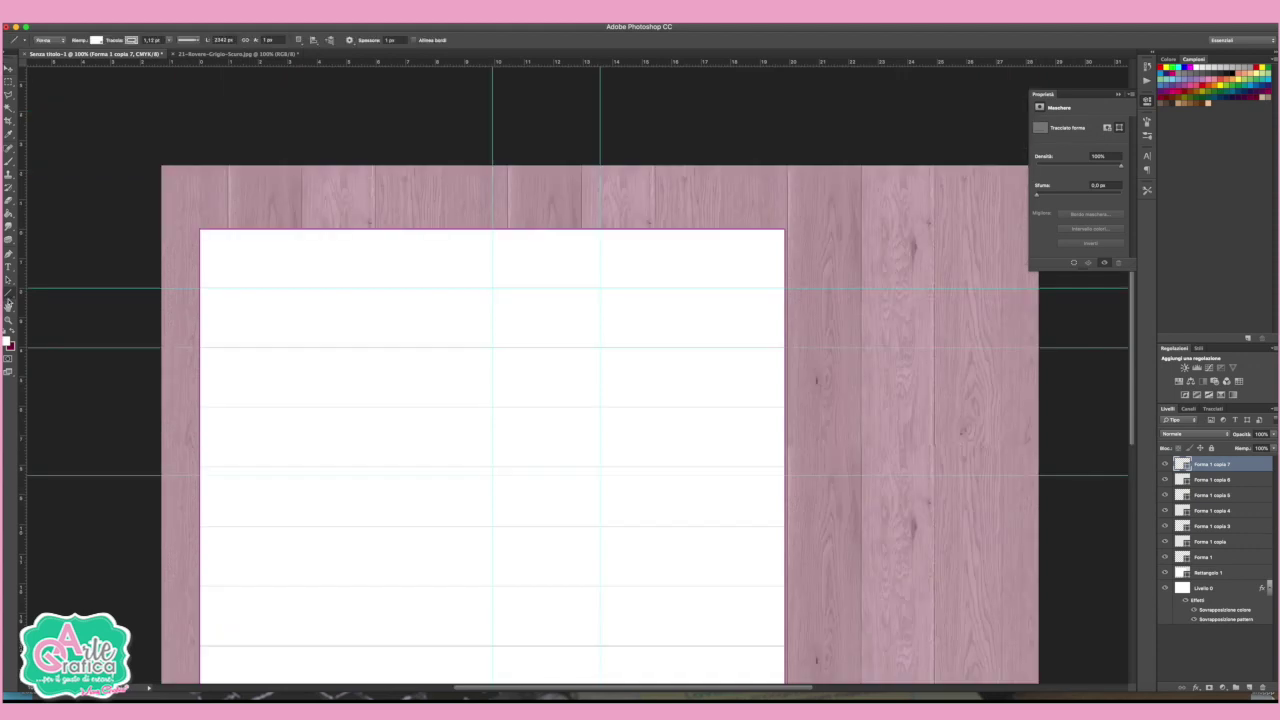
right_click(8, 300)
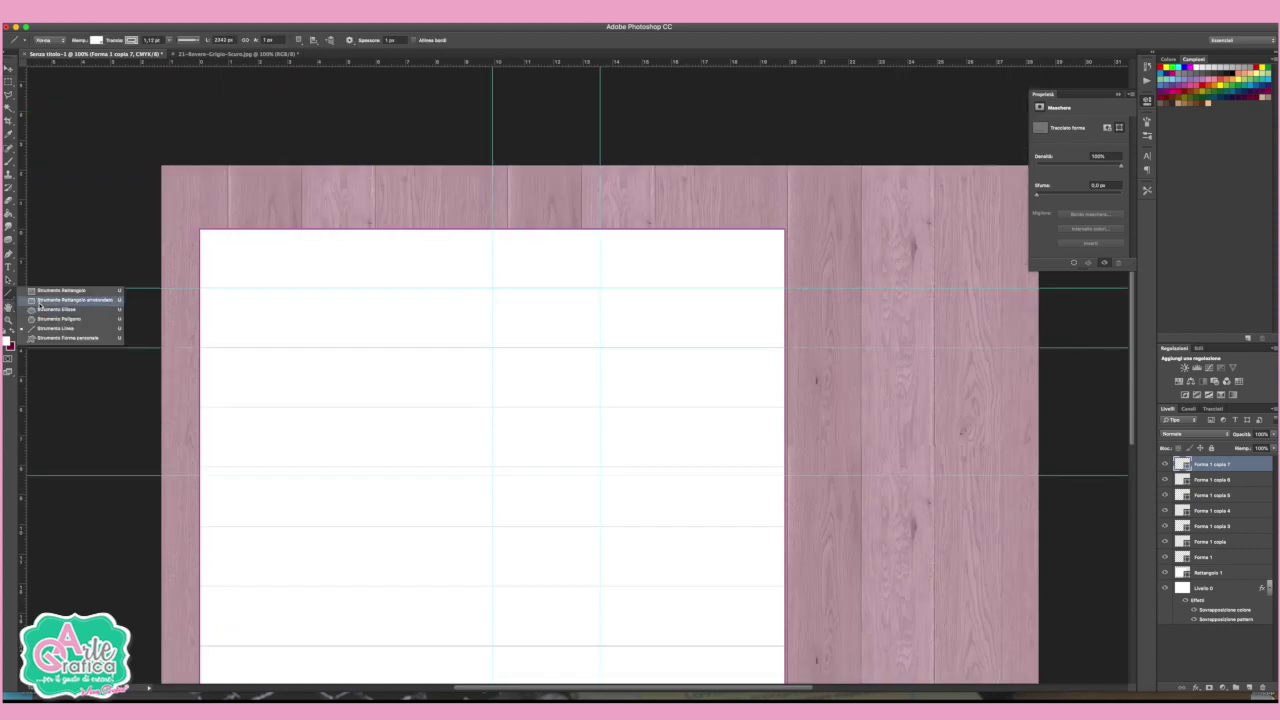
click(60, 300)
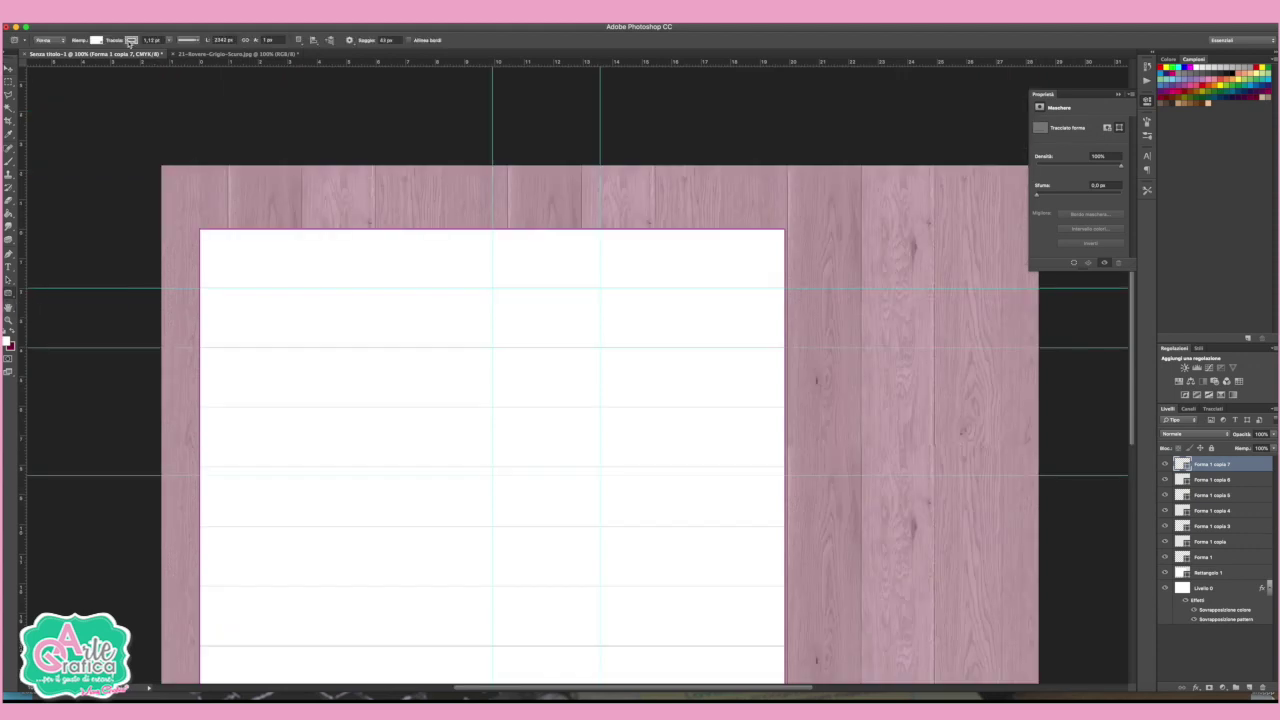
click(131, 40)
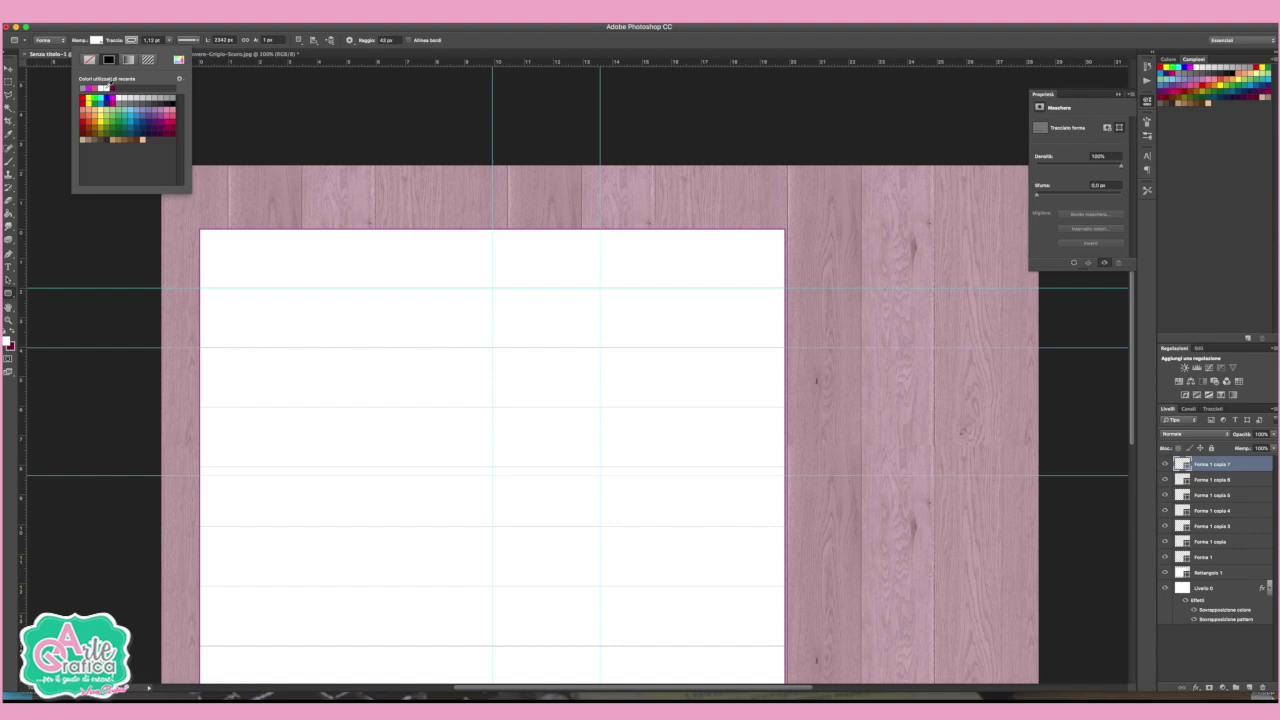
click(108, 88)
click(96, 41)
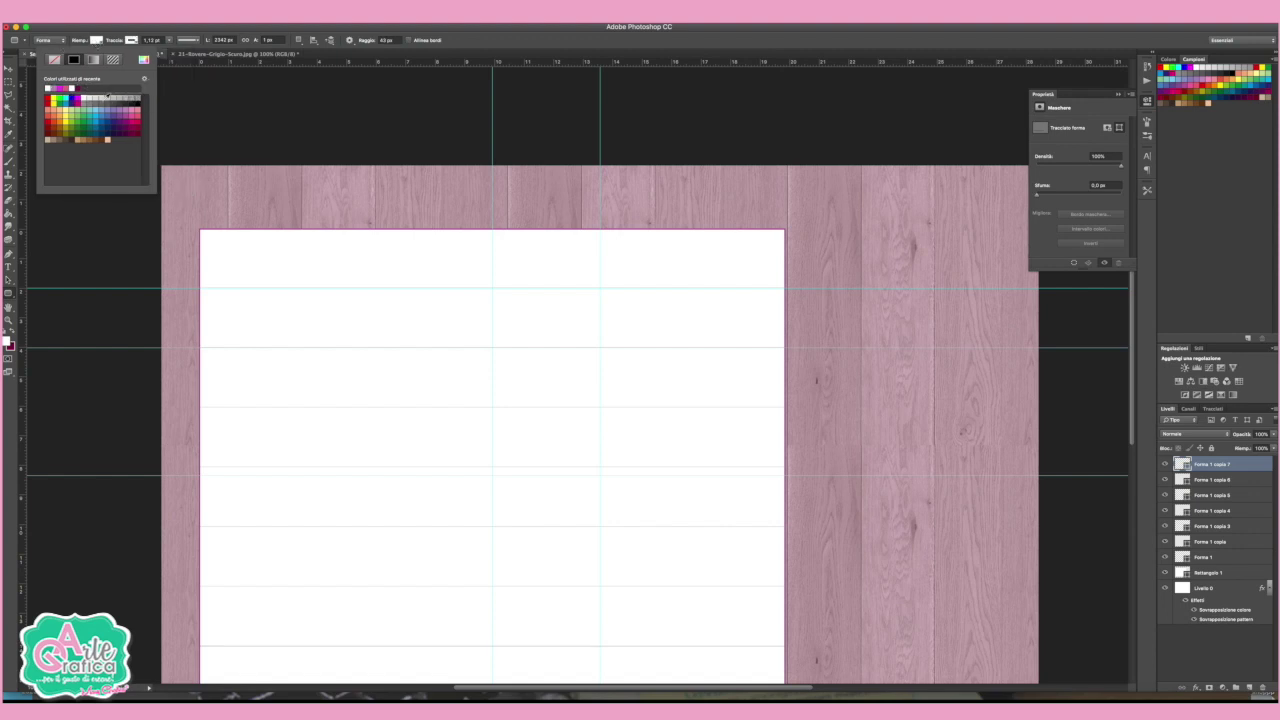
click(134, 112)
- Draw the header bar across the card top and place its layer beneath Rettangolo 1
mouse_move(201, 200)
mouse_down()
mouse_move(668, 310)
mouse_move(780, 309)
mouse_up()
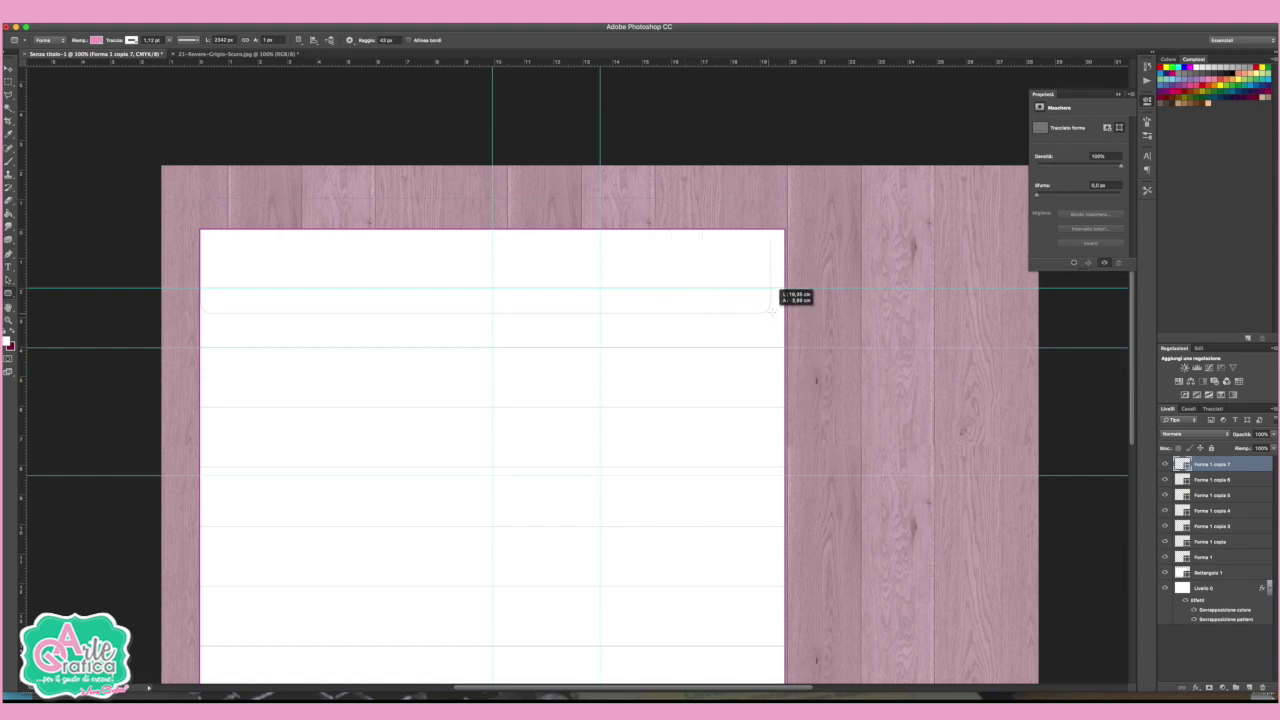
drag(781, 309, 782, 309)
click(9, 68)
drag(1231, 466, 1225, 588)
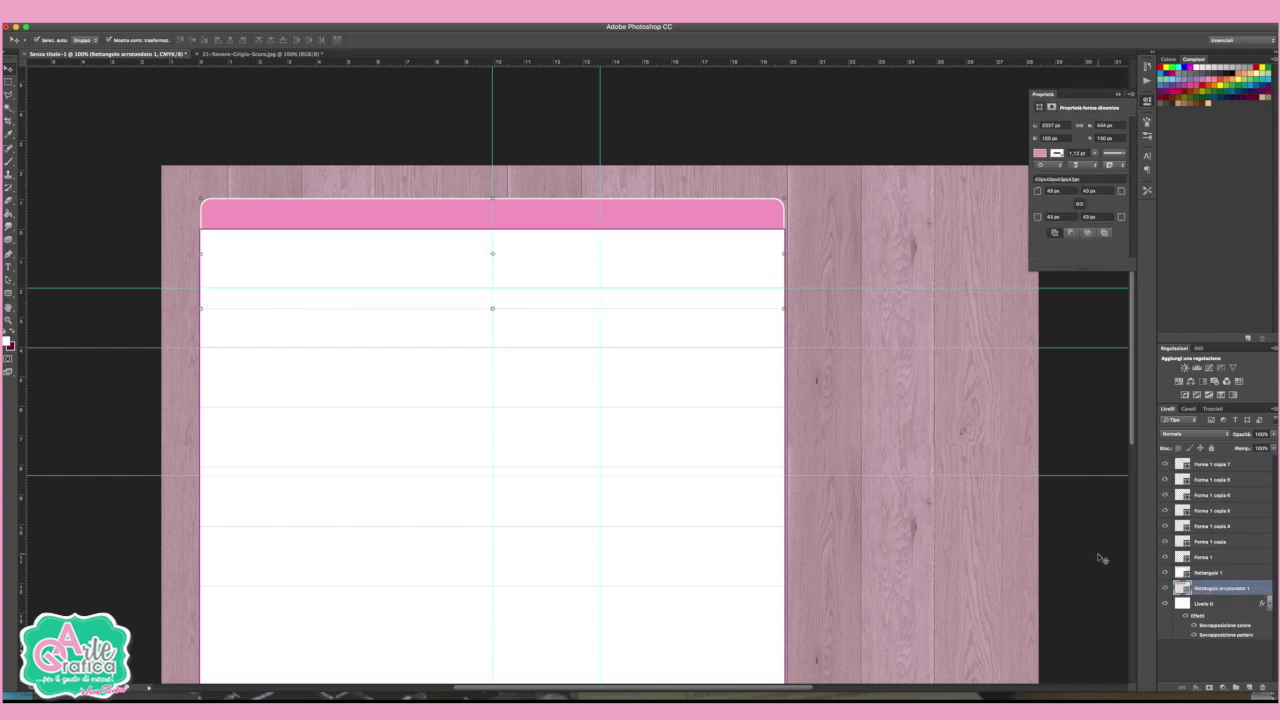
- Change Rettangolo arrotondato 1's fill to a paler pink in the Color Picker
click(9, 293)
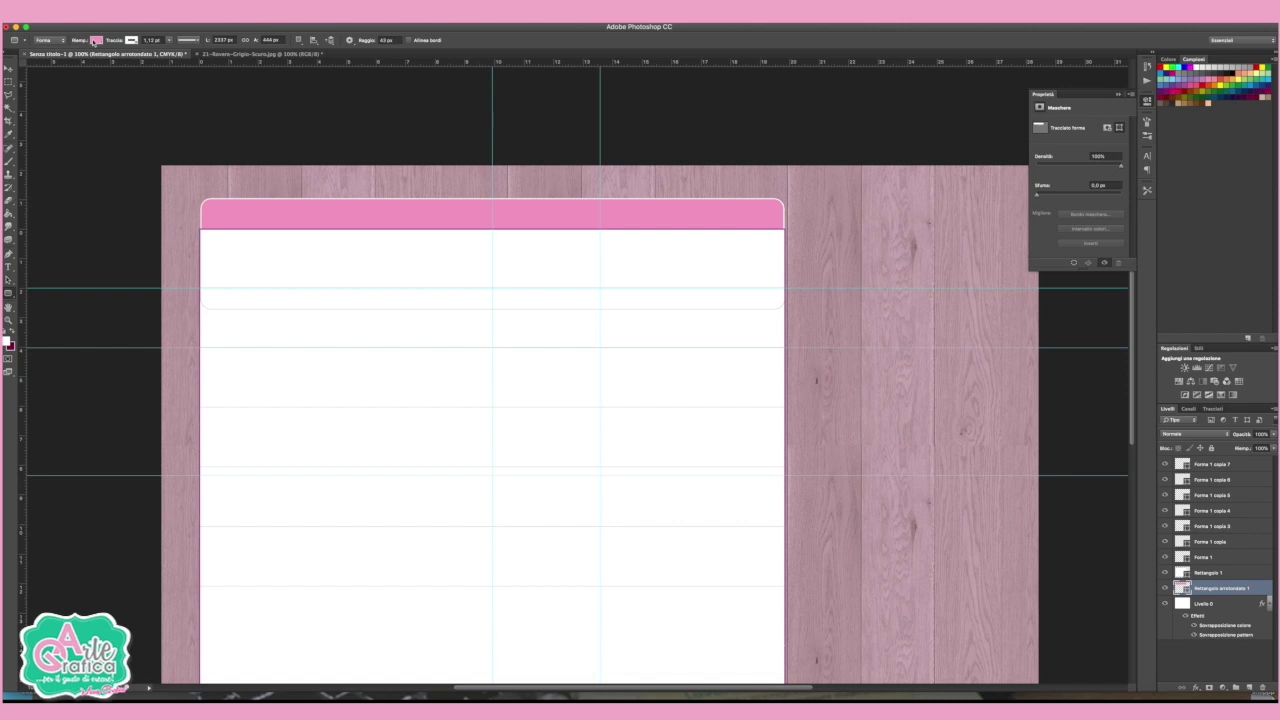
click(96, 40)
click(143, 61)
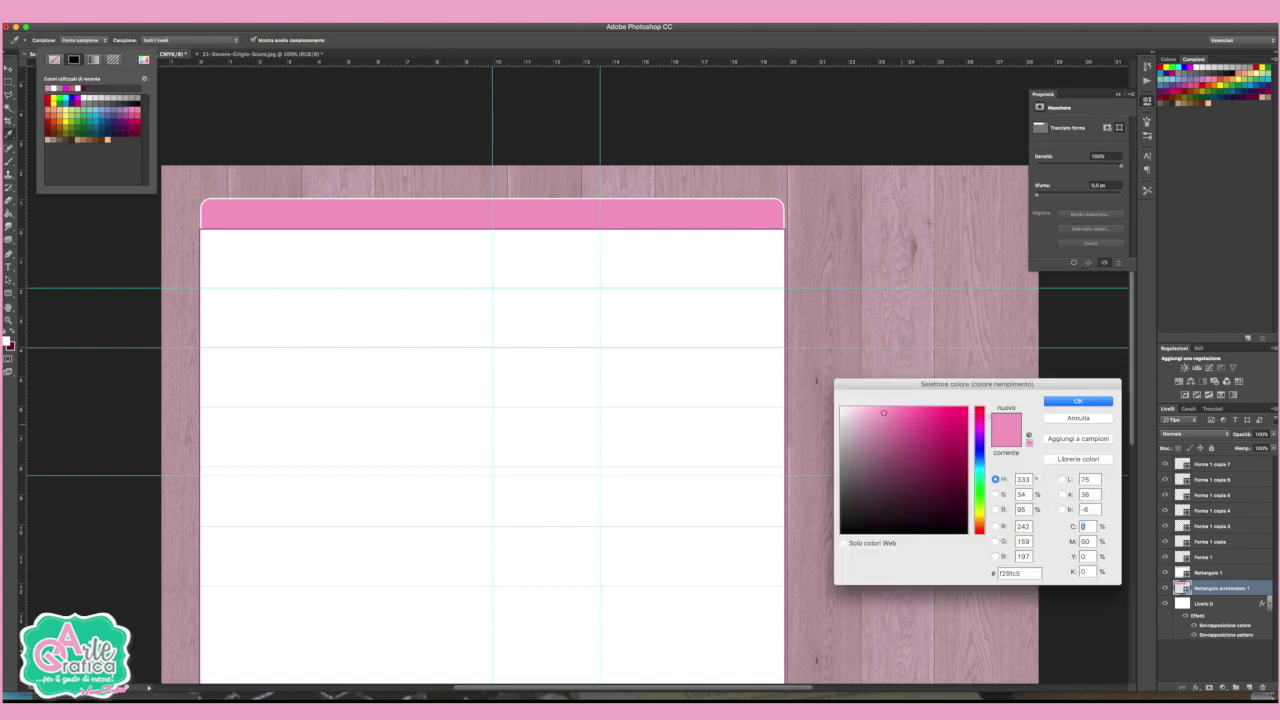
drag(883, 412, 868, 410)
click(1075, 401)
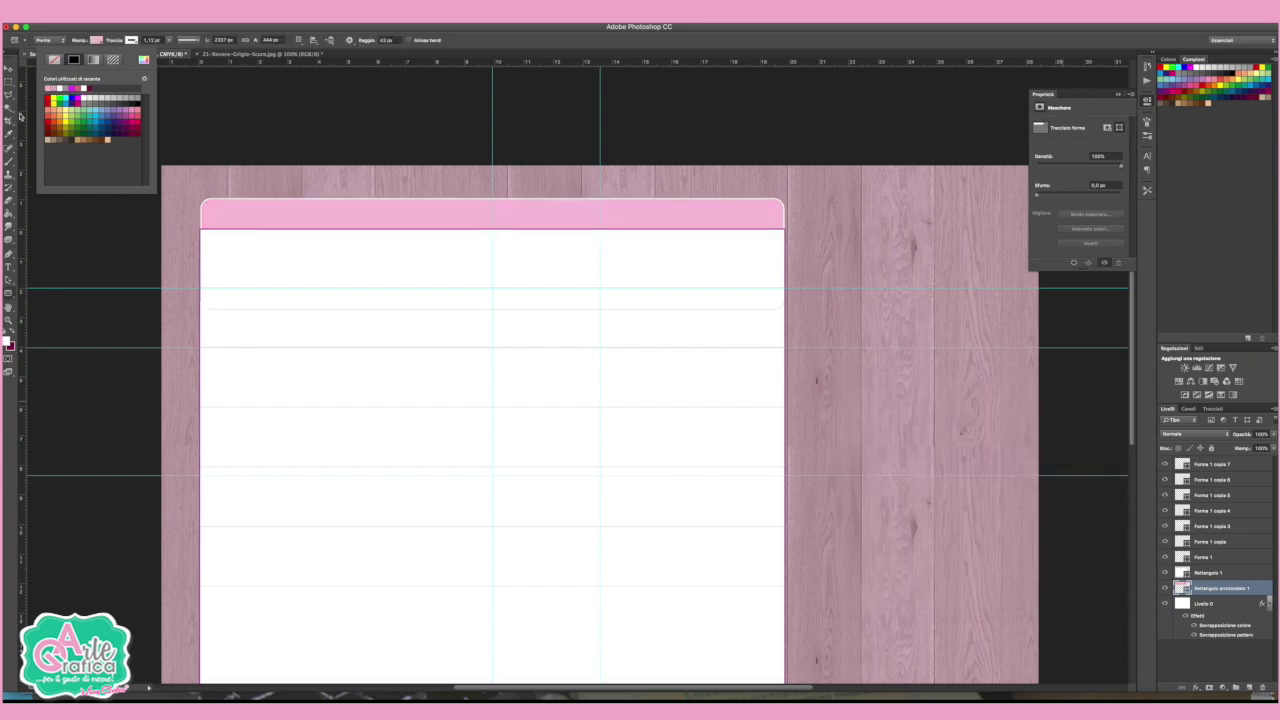
click(8, 266)
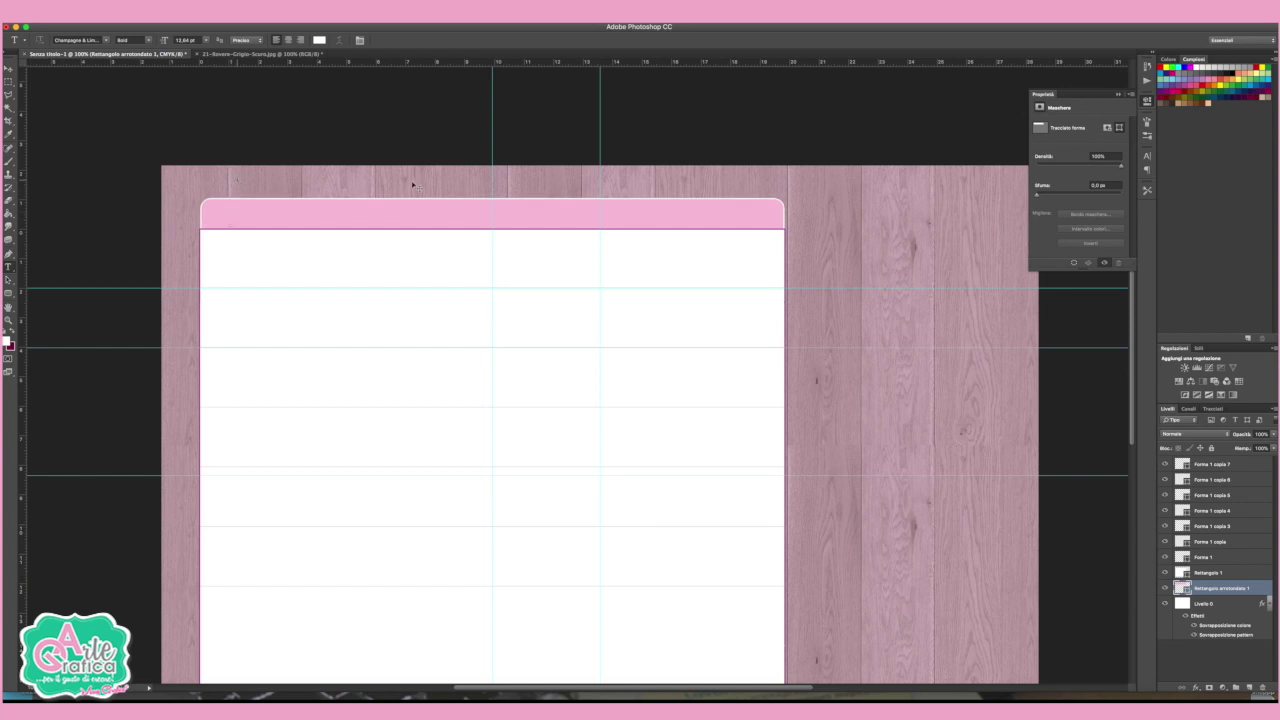
- Type 'LUNEDI MARTEDI MERCOLEDI GIOVEDI VENERDI SABATO DOMENICA' and move it into the pink header
click(237, 180)
text(LUNEDI MARTEDI MERCOLEDI GIOVEDI VENERDI SABATO DOMENICA)
key(ctrl+Return)
key(v)
drag(445, 189, 433, 232)
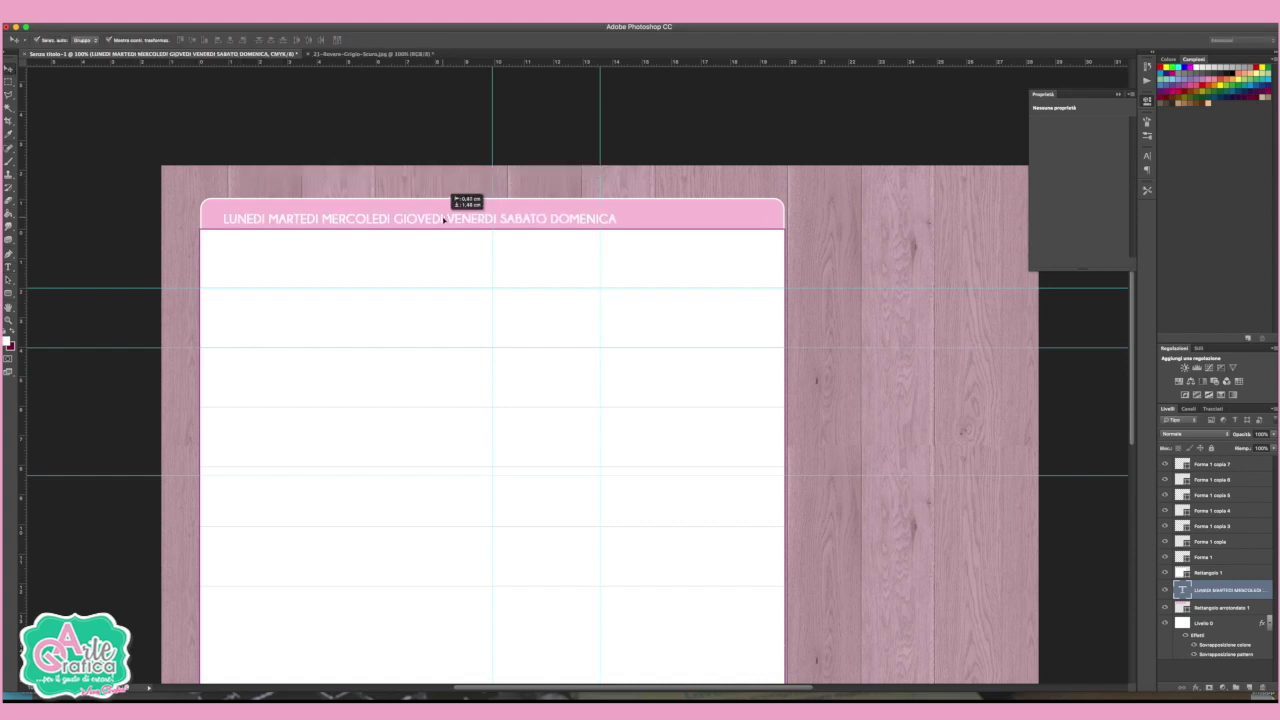
- Widen the gaps between the weekday names so they spread evenly across the header
key(t)
click(266, 218)
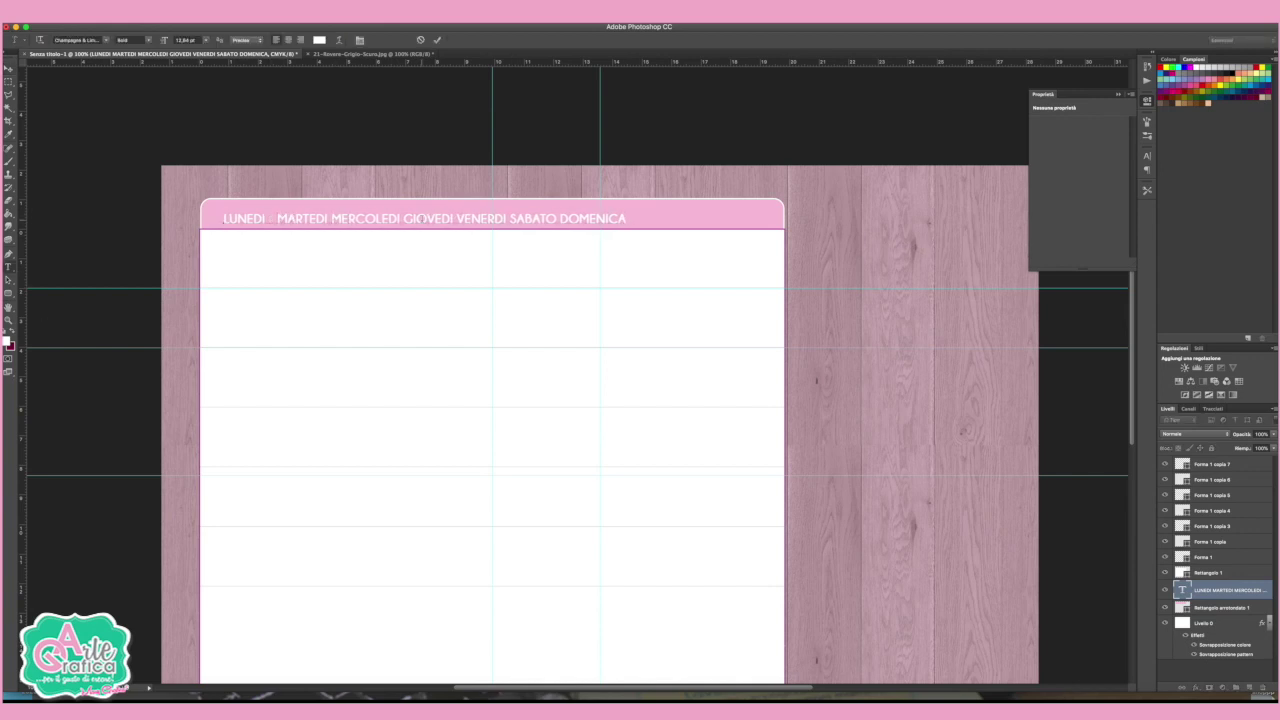
click(422, 218)
key(super+Return)
click(333, 218)
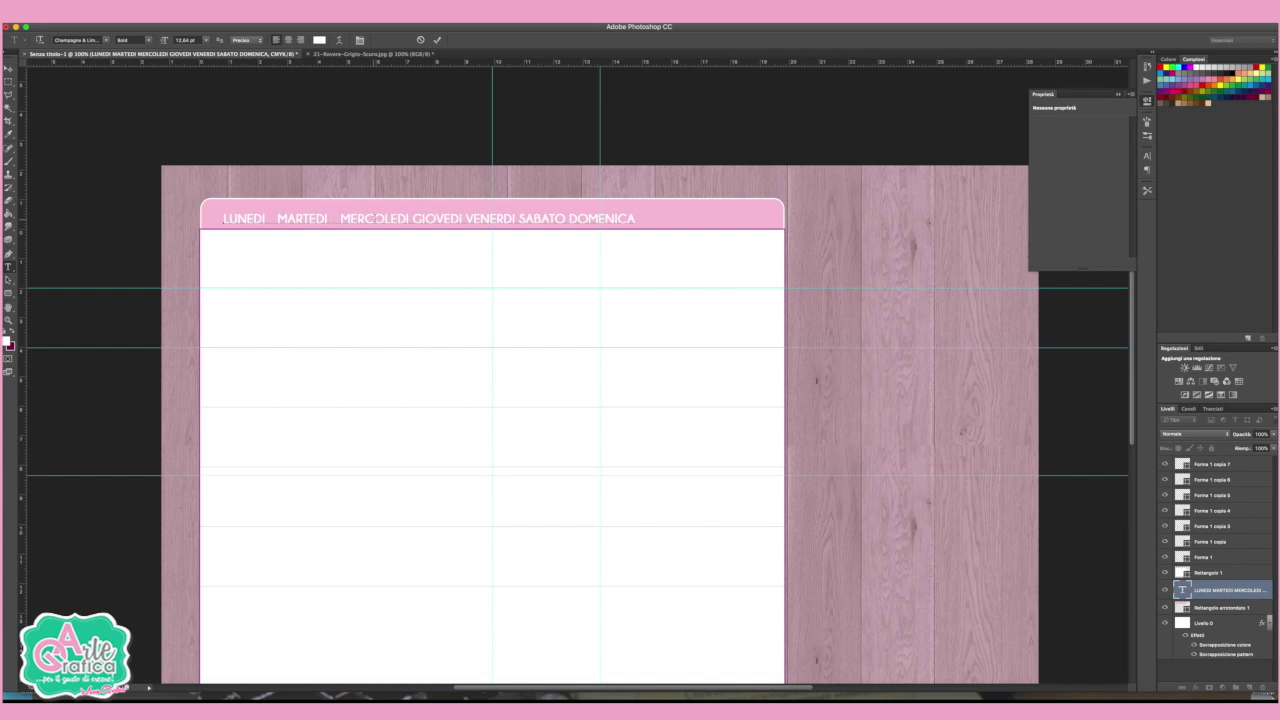
click(412, 218)
click(476, 218)
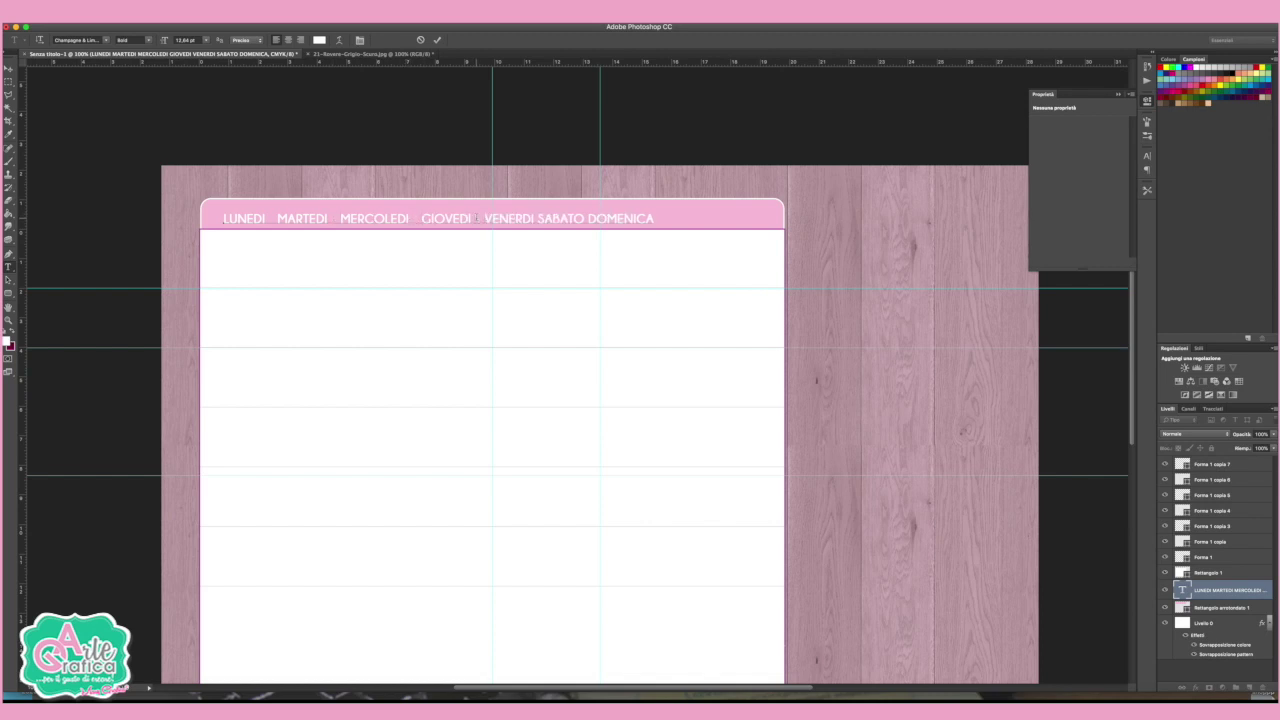
click(534, 218)
click(586, 218)
click(271, 218)
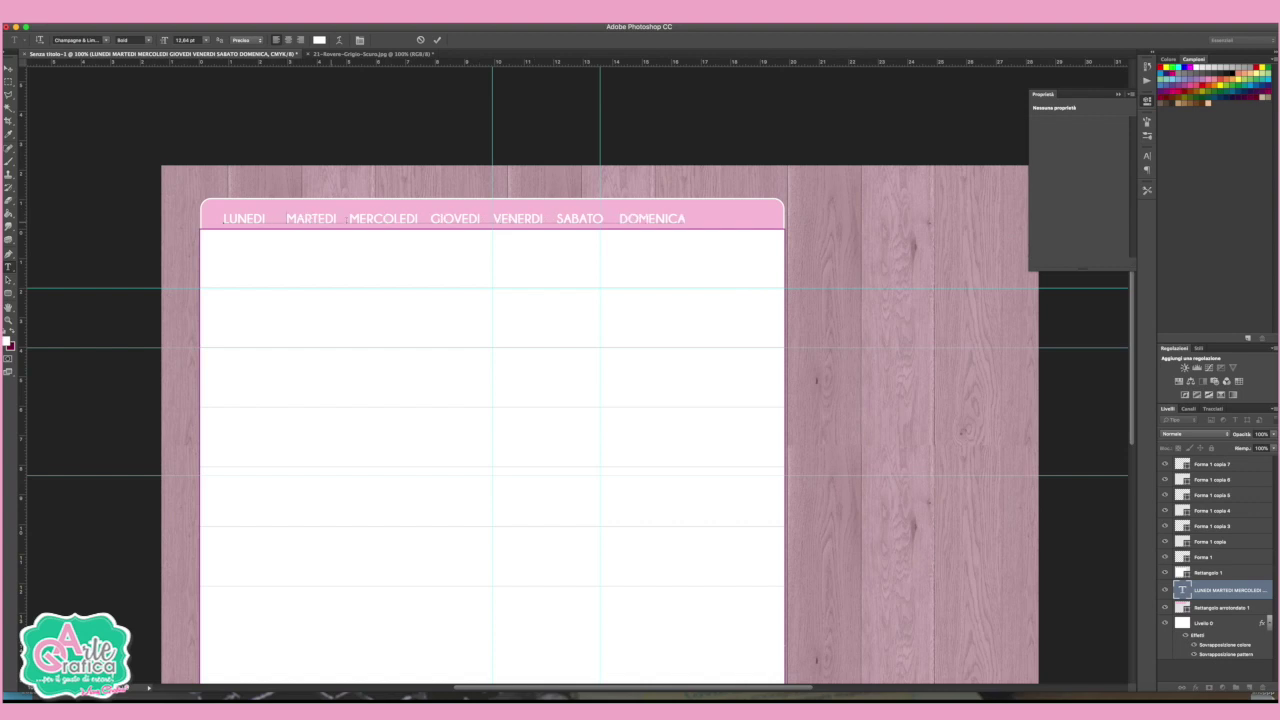
click(342, 218)
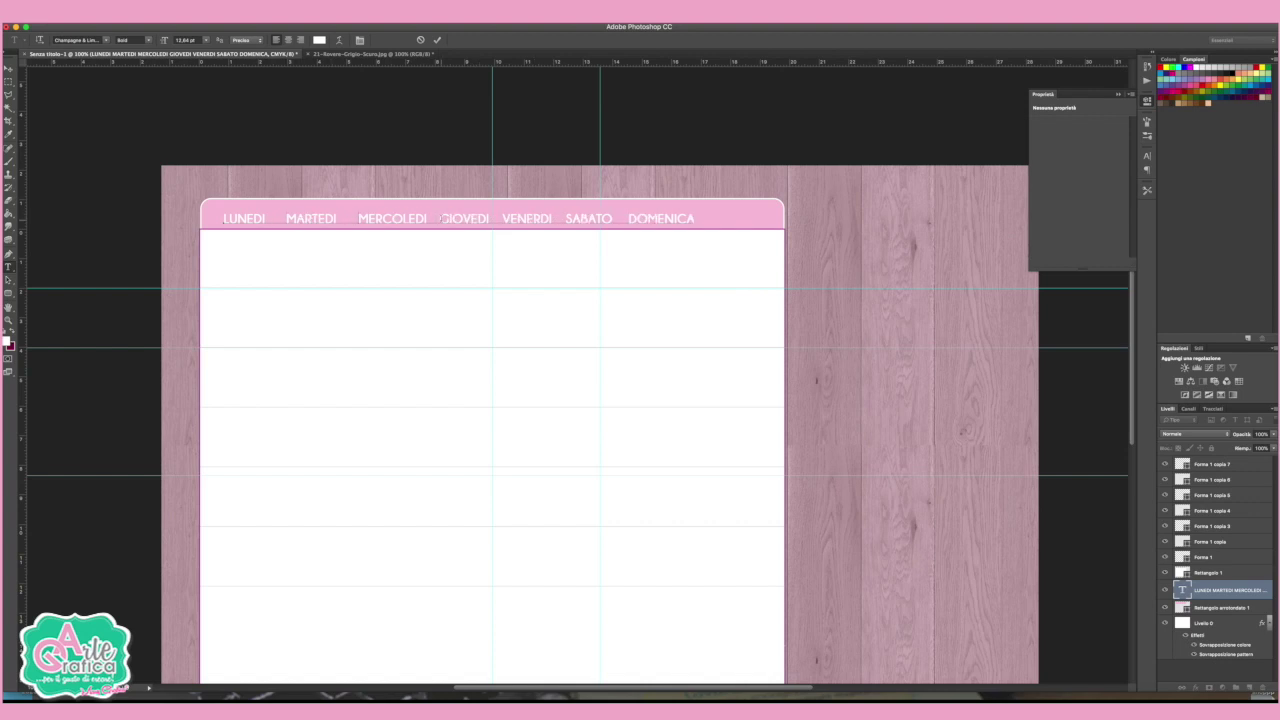
click(441, 218)
click(512, 218)
click(580, 218)
click(652, 218)
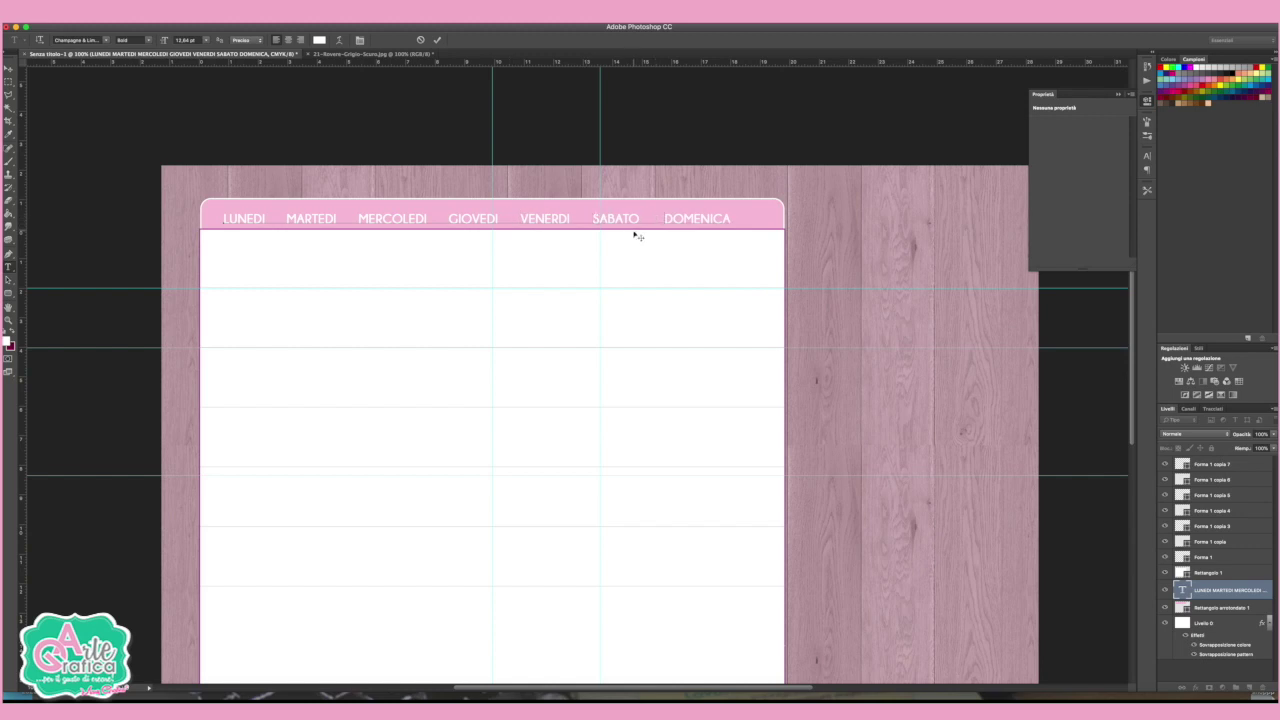
click(287, 218)
click(369, 218)
click(470, 218)
click(548, 218)
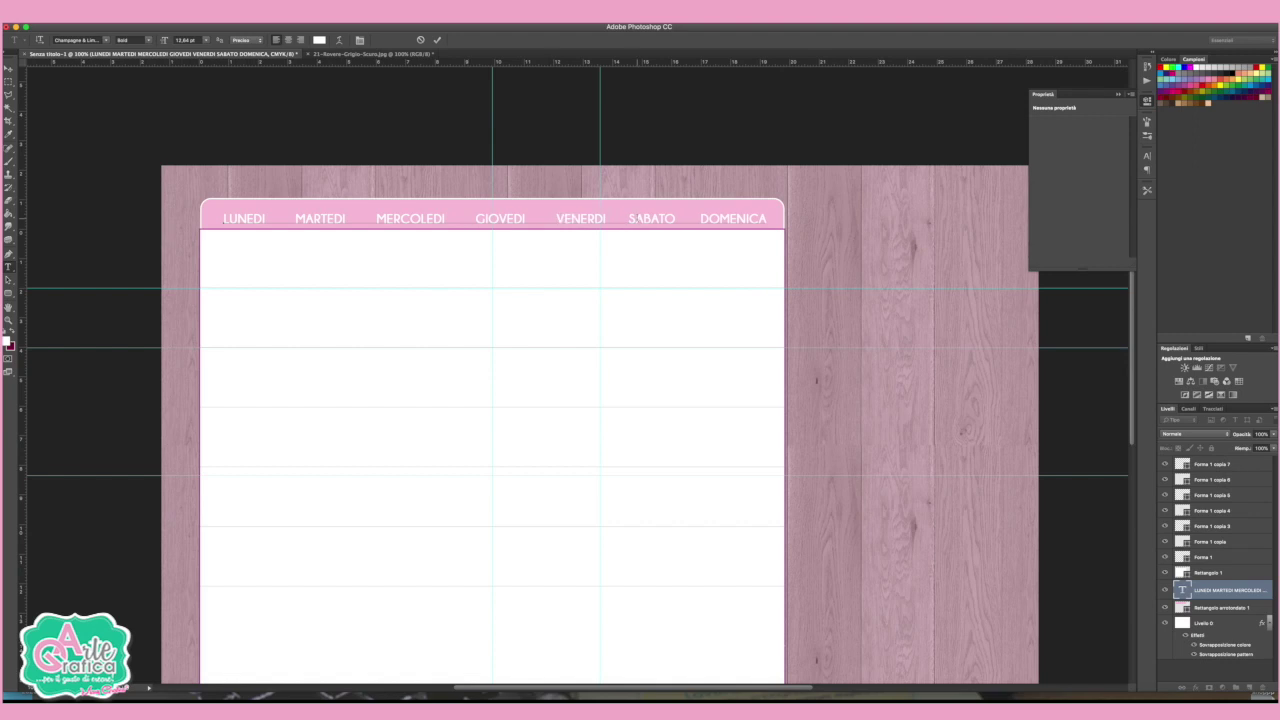
click(631, 218)
- Commit the weekday text and nudge it slightly left
click(10, 68)
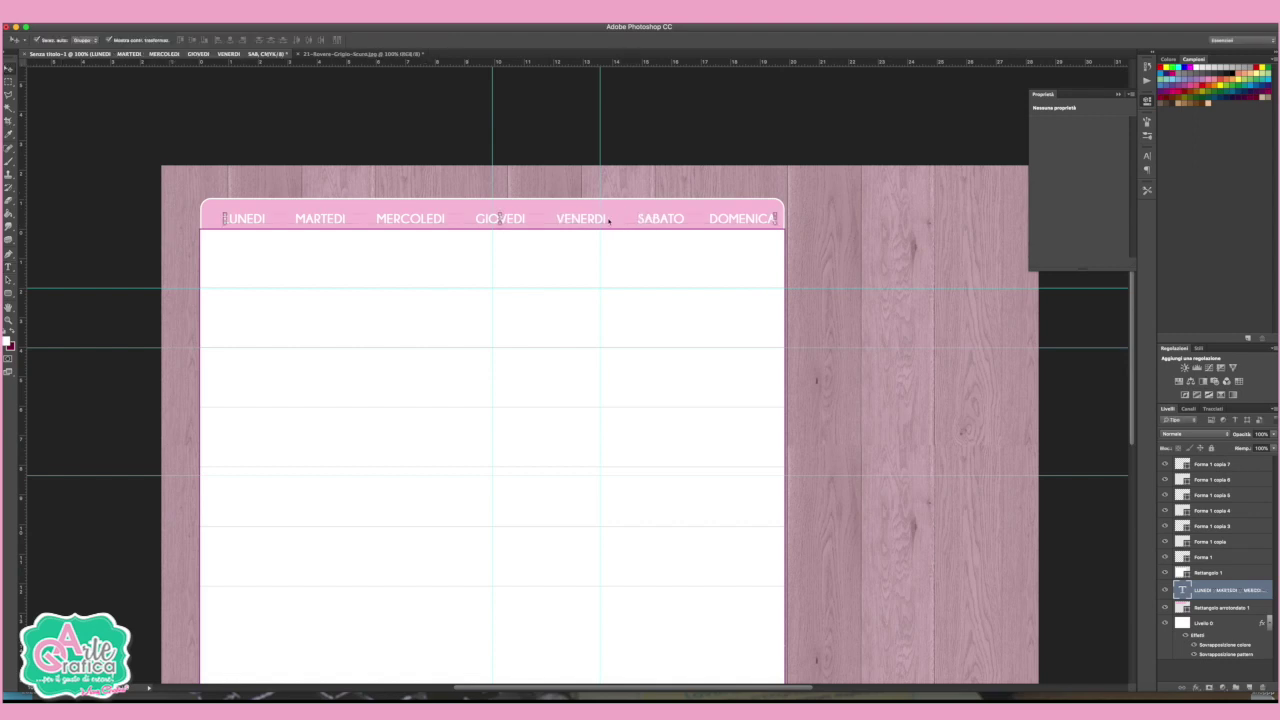
key(Left)
key(Left)
key(Left)
key(Left)
click(468, 127)
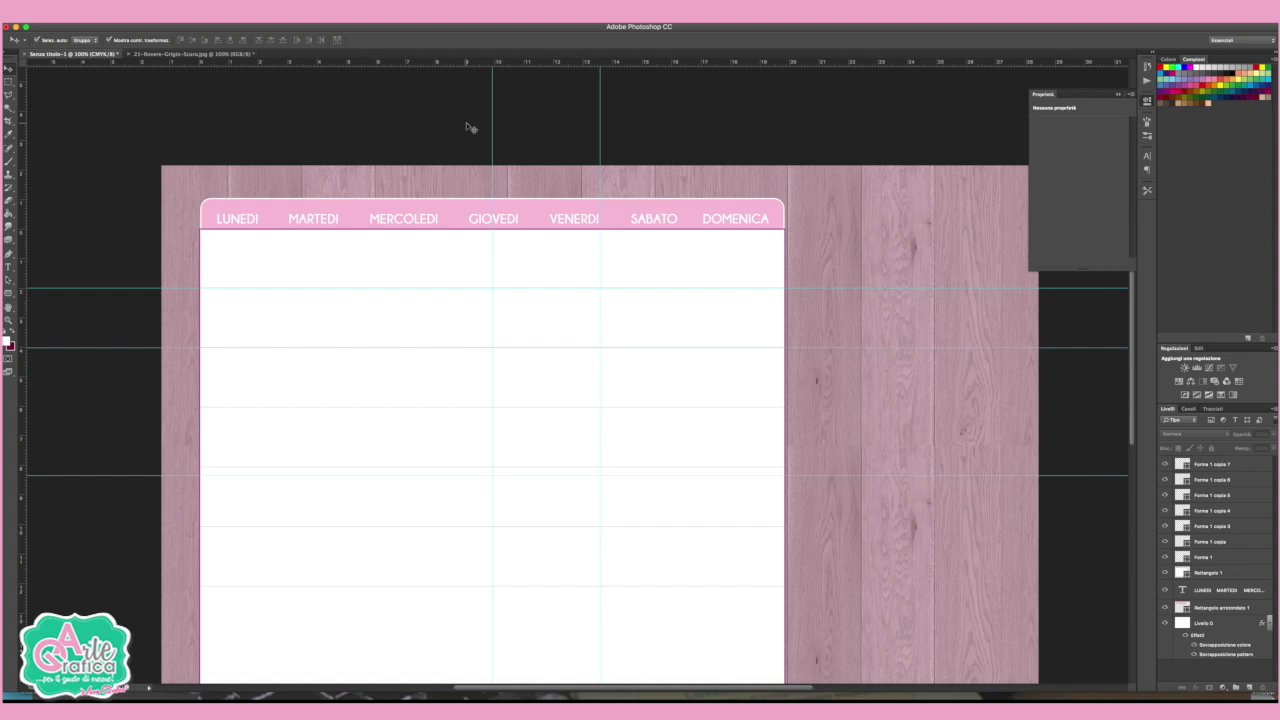
- Draw a thin 0,69 px vertical line down the card after the LUNEDI column
click(9, 281)
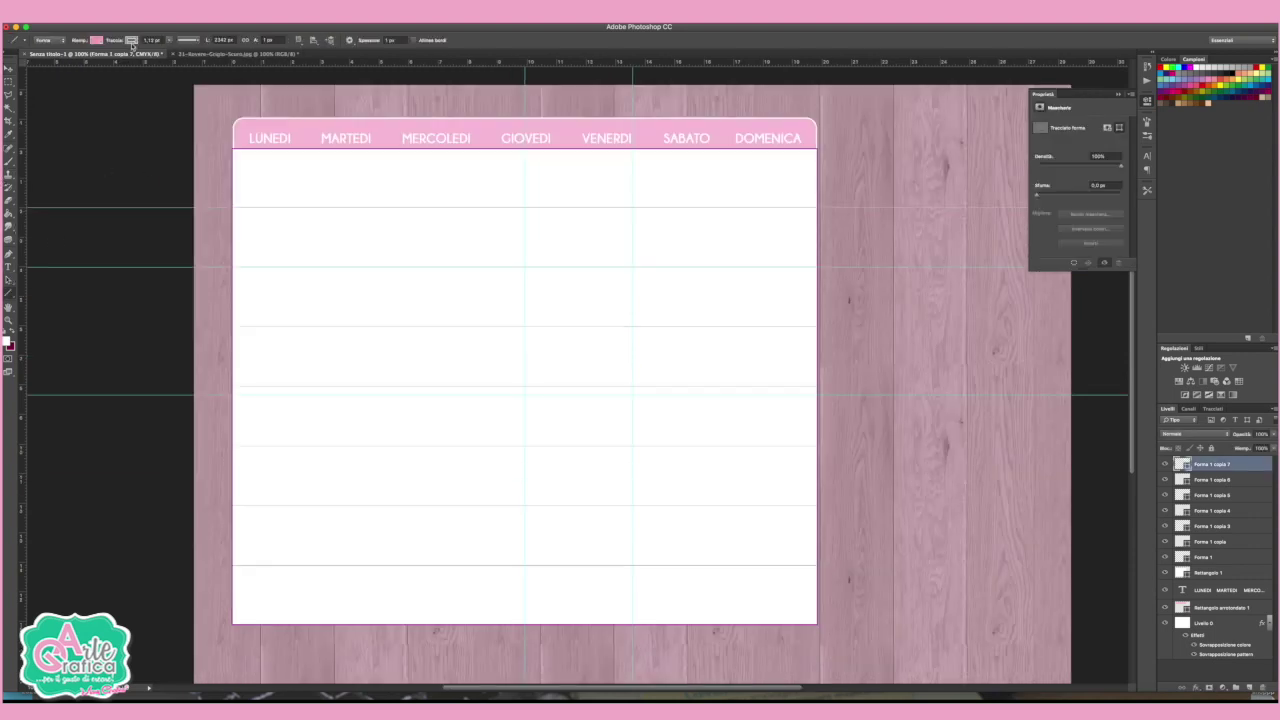
drag(169, 40, 172, 51)
click(132, 41)
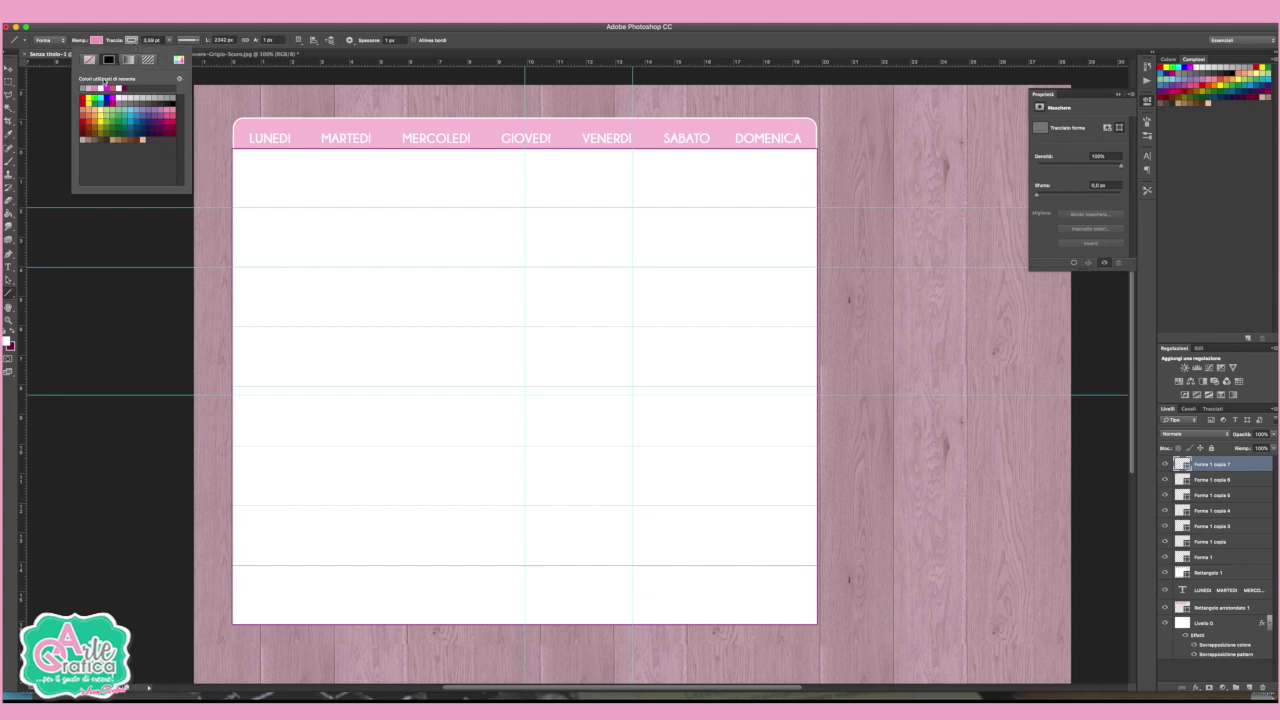
click(88, 85)
click(93, 87)
drag(284, 122, 286, 619)
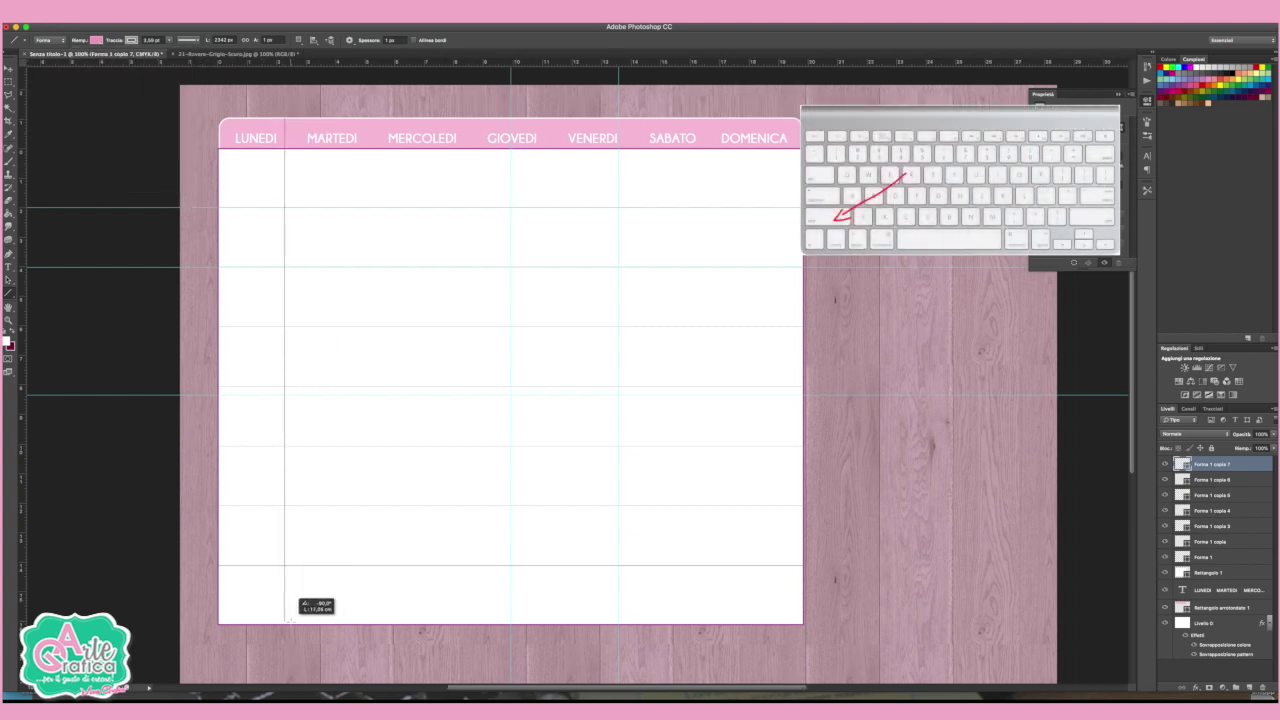
drag(288, 618, 288, 620)
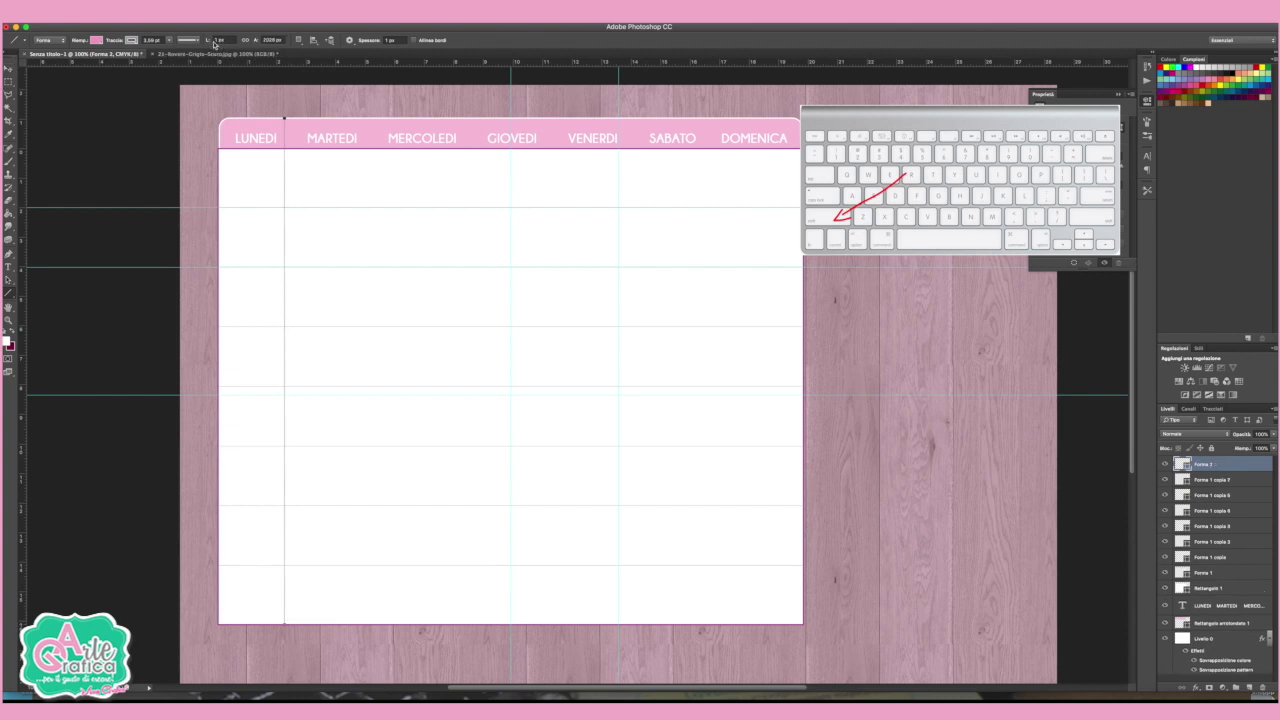
- Set the line weight to 6, duplicate it and move the copy after MARTEDI
click(212, 45)
text(6)
key(Return)
key(v)
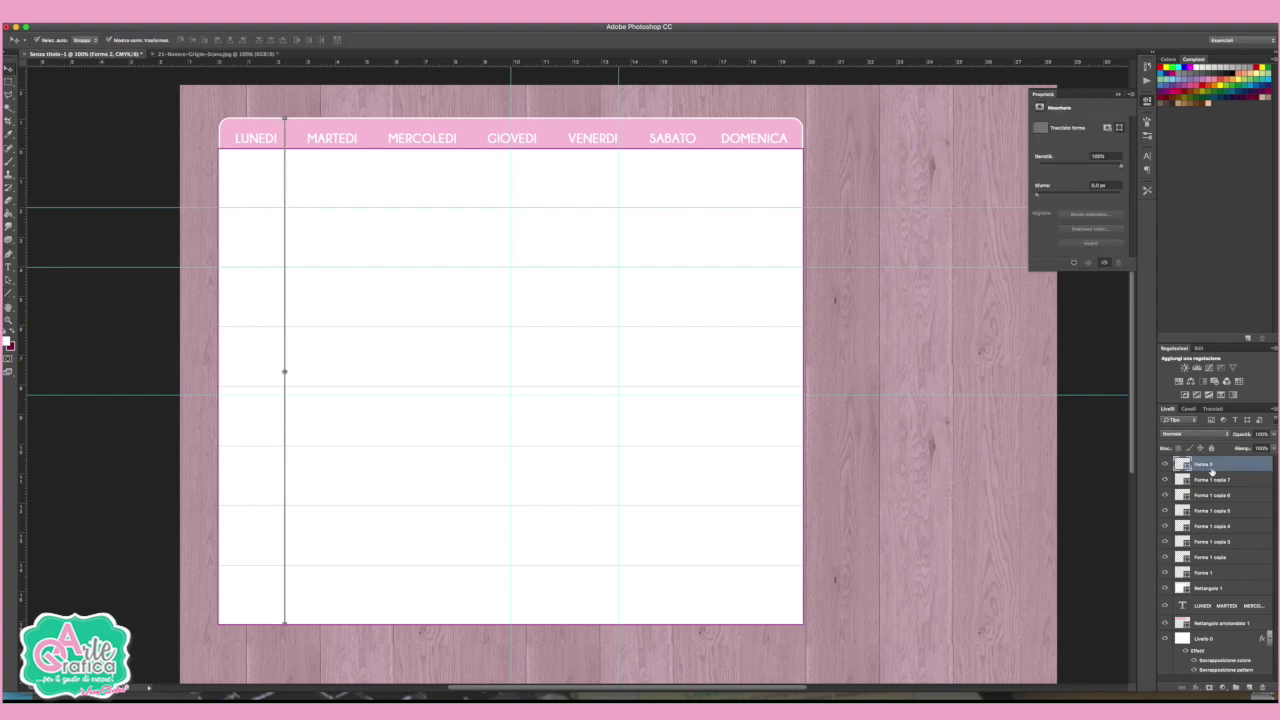
key(ctrl+j)
drag(350, 486, 380, 487)
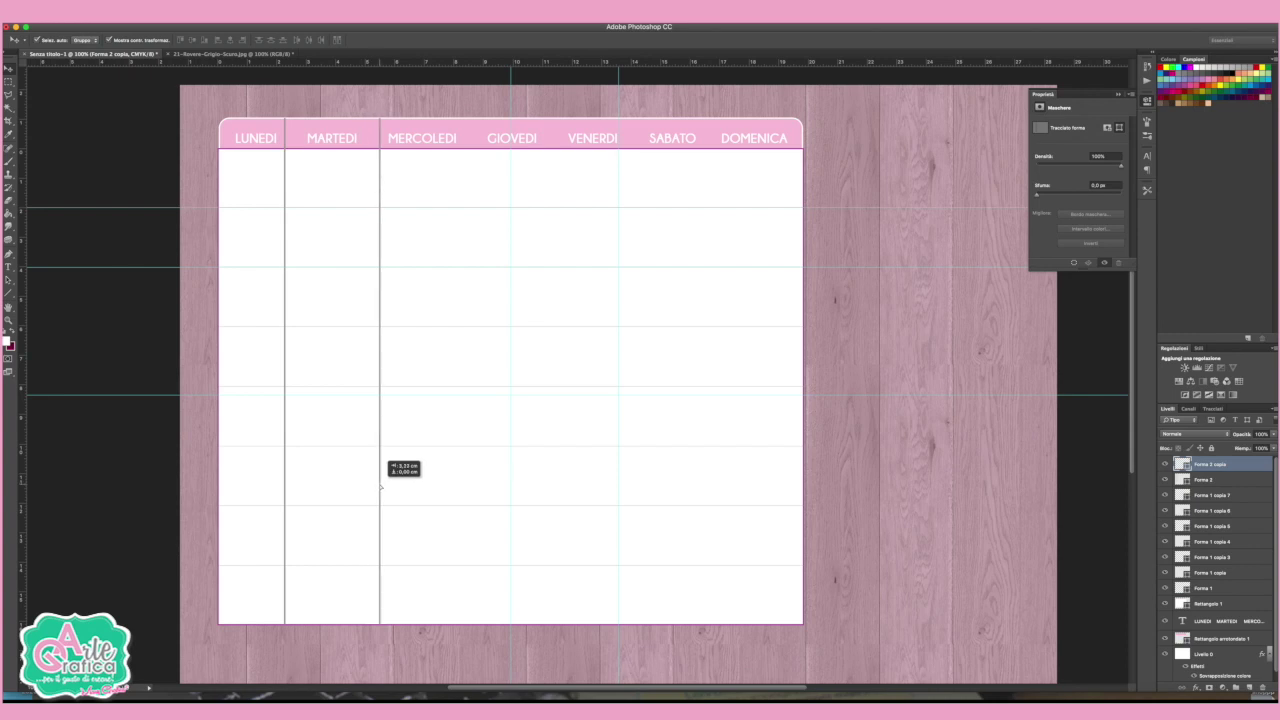
- Marquee one column's width and drag a vertical guide through the MARTEDI column
click(286, 475)
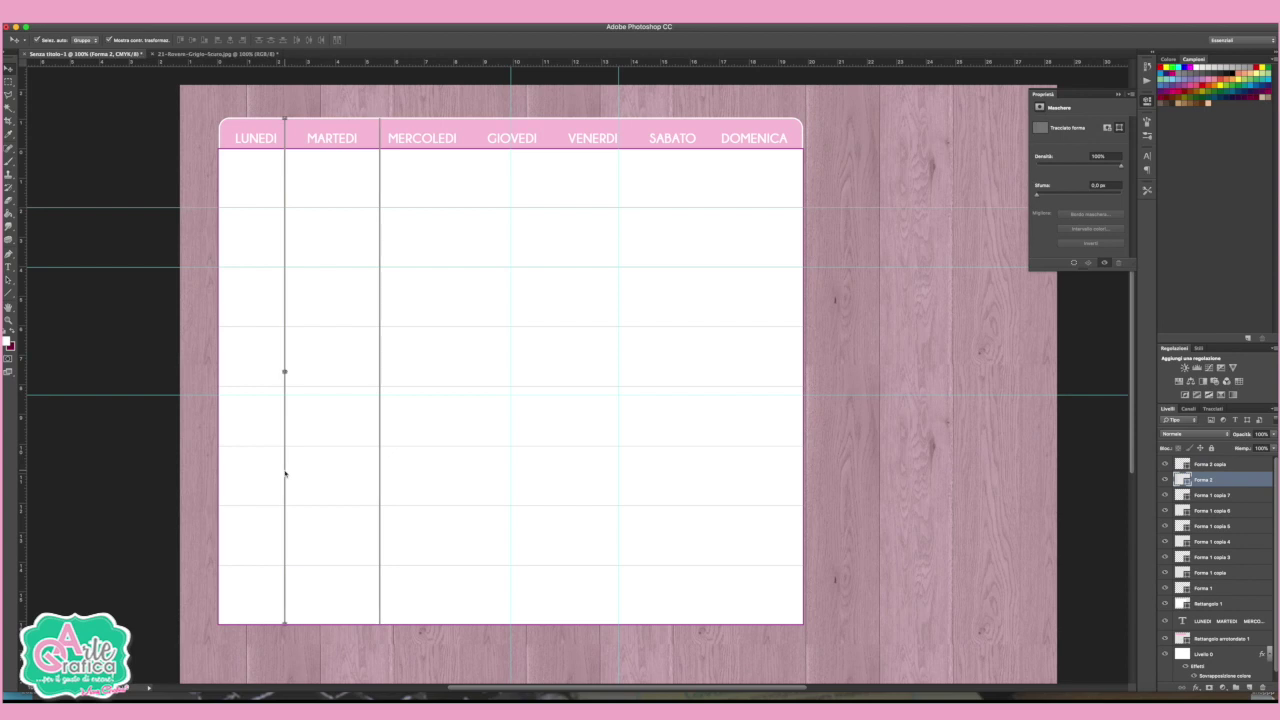
key(Right)
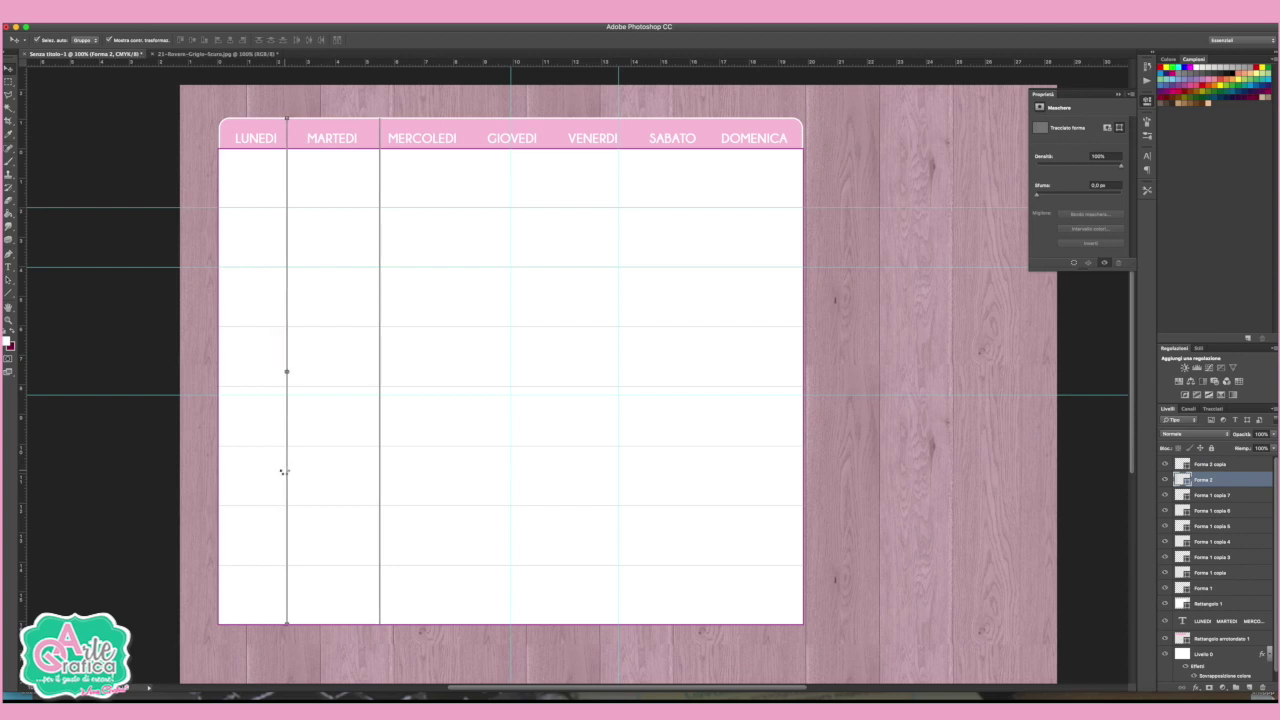
key(ctrl+z)
click(9, 80)
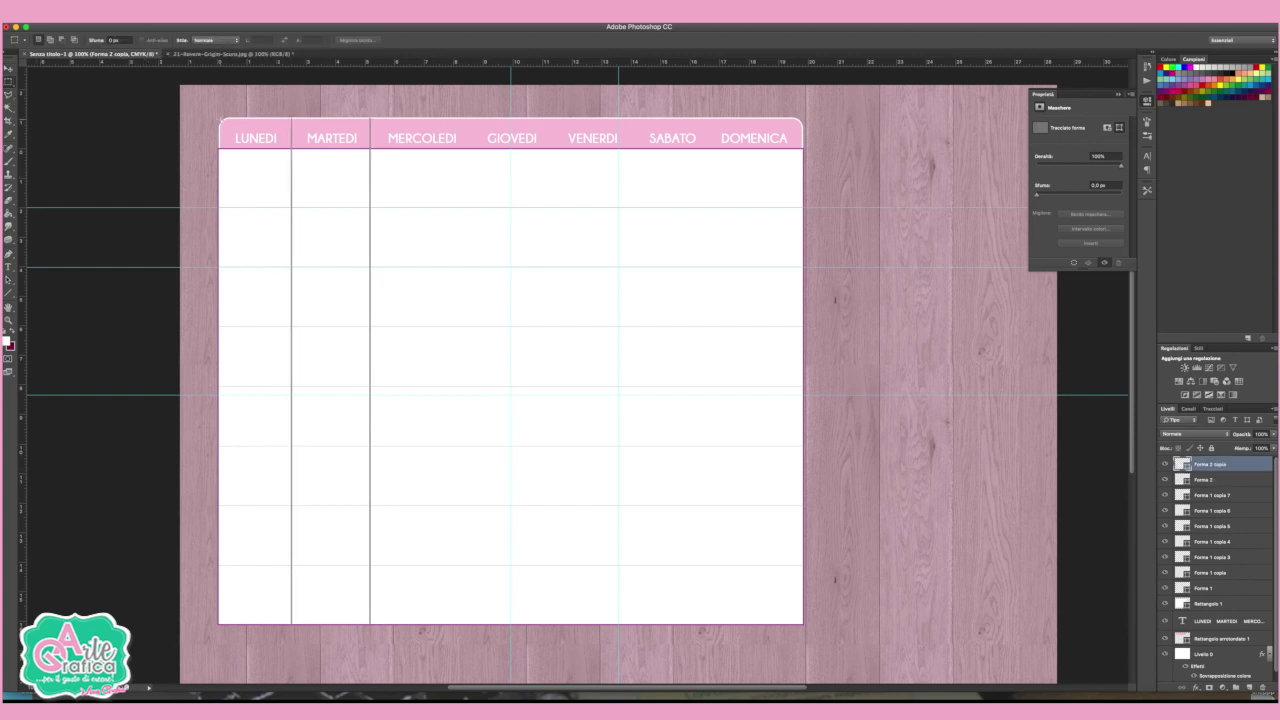
drag(220, 150, 292, 240)
drag(291, 264, 319, 271)
click(9, 68)
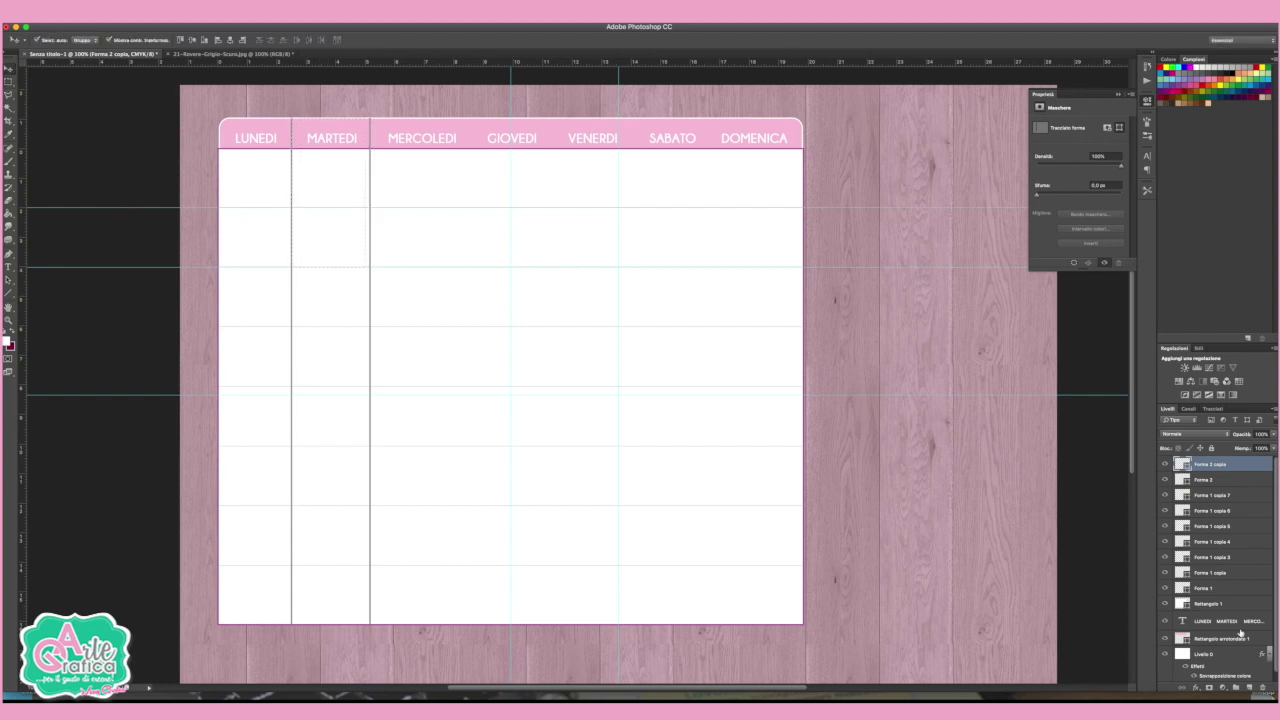
click(1211, 656)
drag(22, 270, 328, 275)
- Shift the rectangular selection one column right into the MERCOLEDI column
click(9, 80)
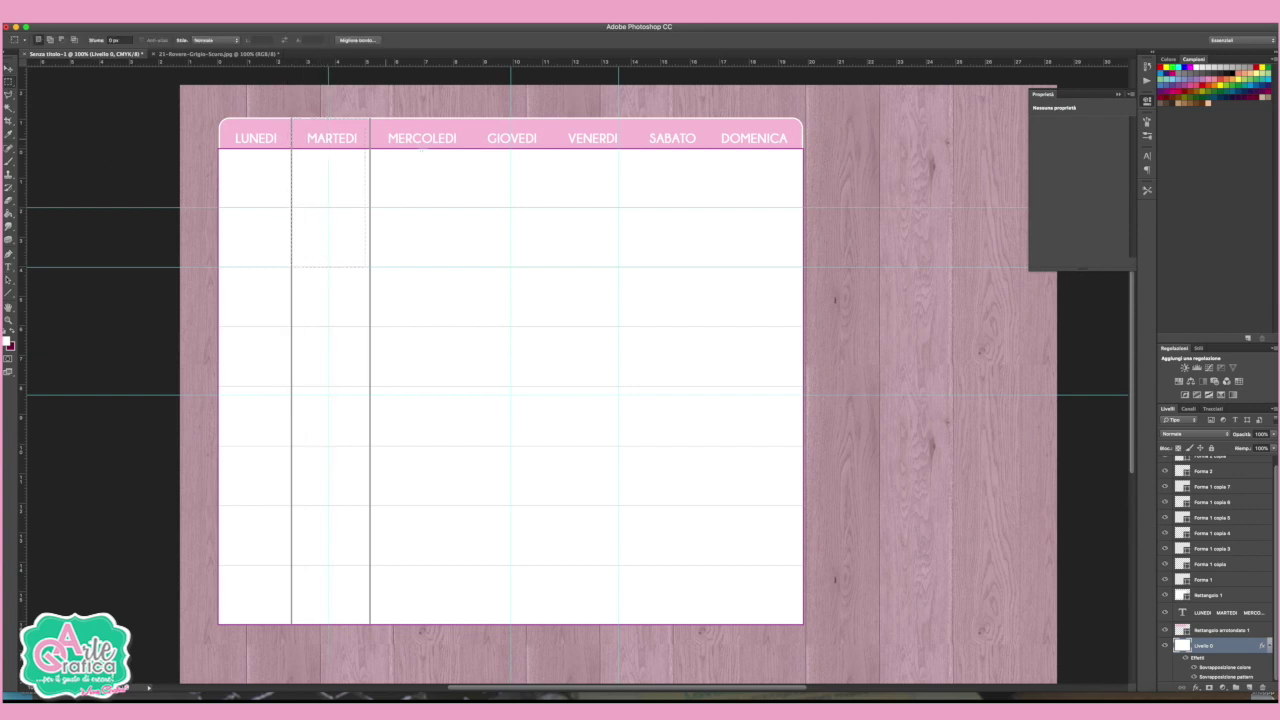
drag(367, 178, 428, 181)
drag(361, 179, 361, 234)
drag(311, 270, 382, 272)
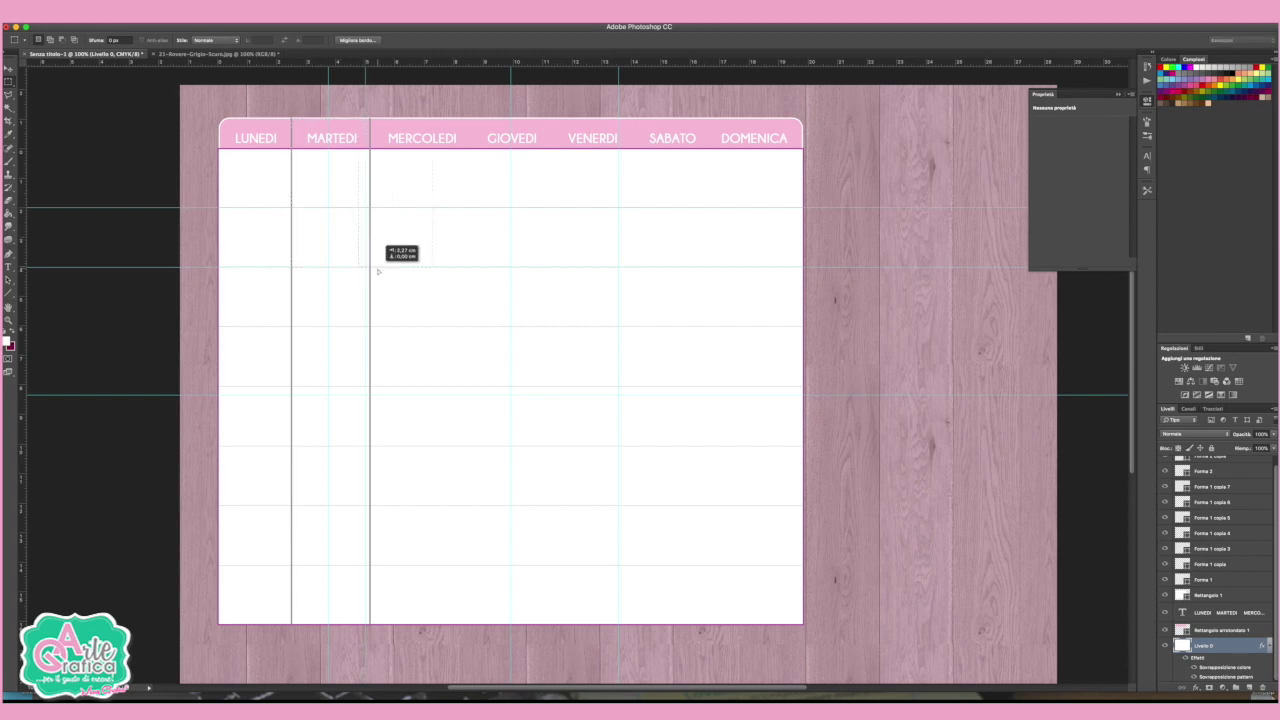
- Add a vertical guide through the MERCOLEDI column, deselect, and pick up the second divider line
key(v)
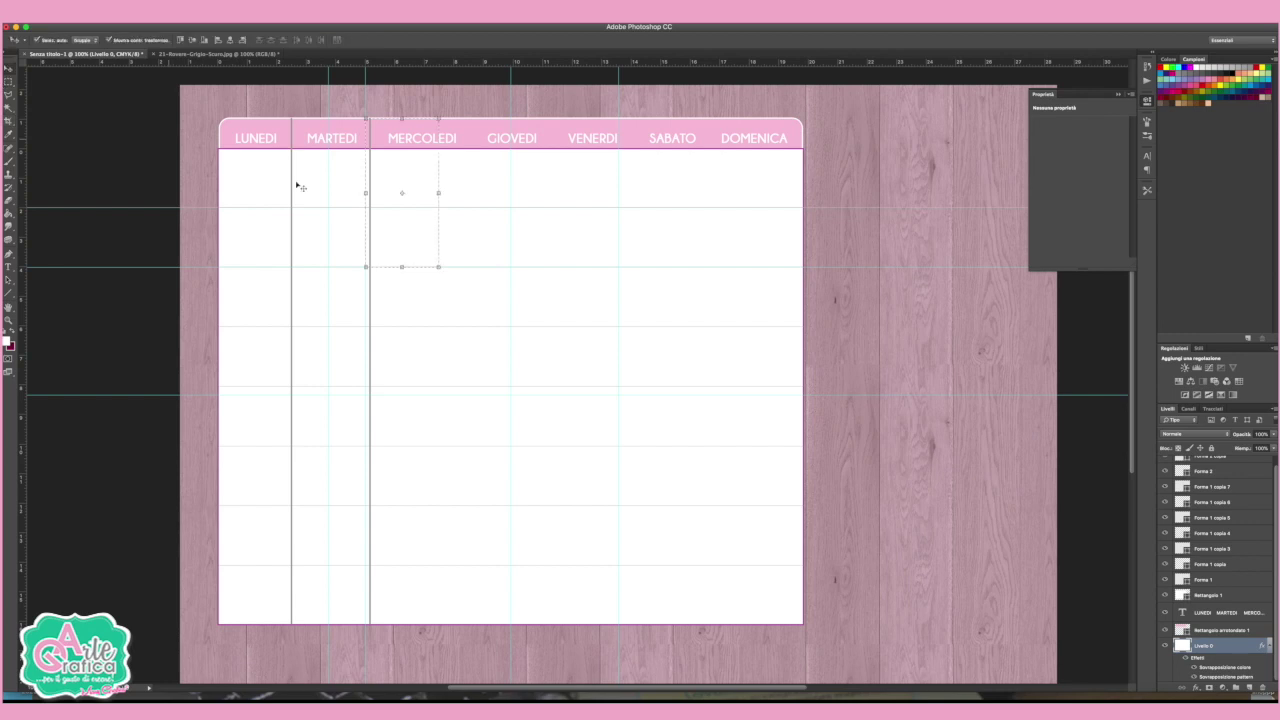
drag(25, 418, 404, 420)
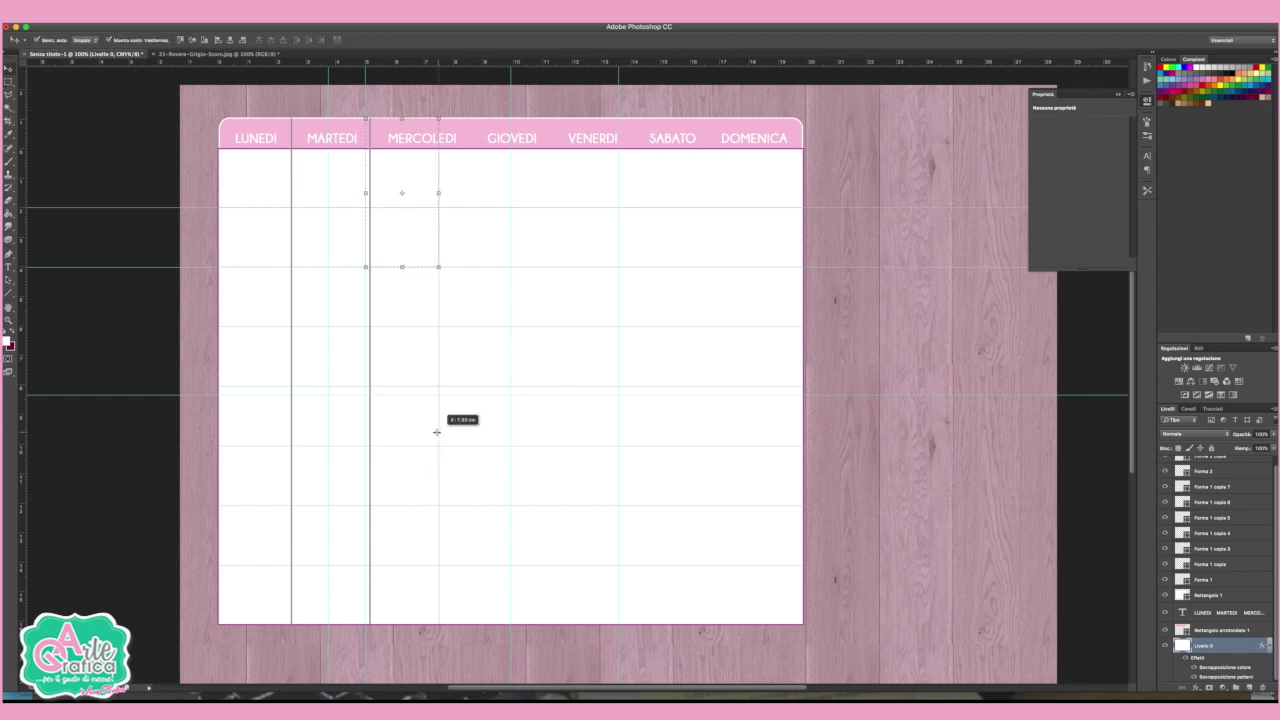
key(ctrl+d)
key(m)
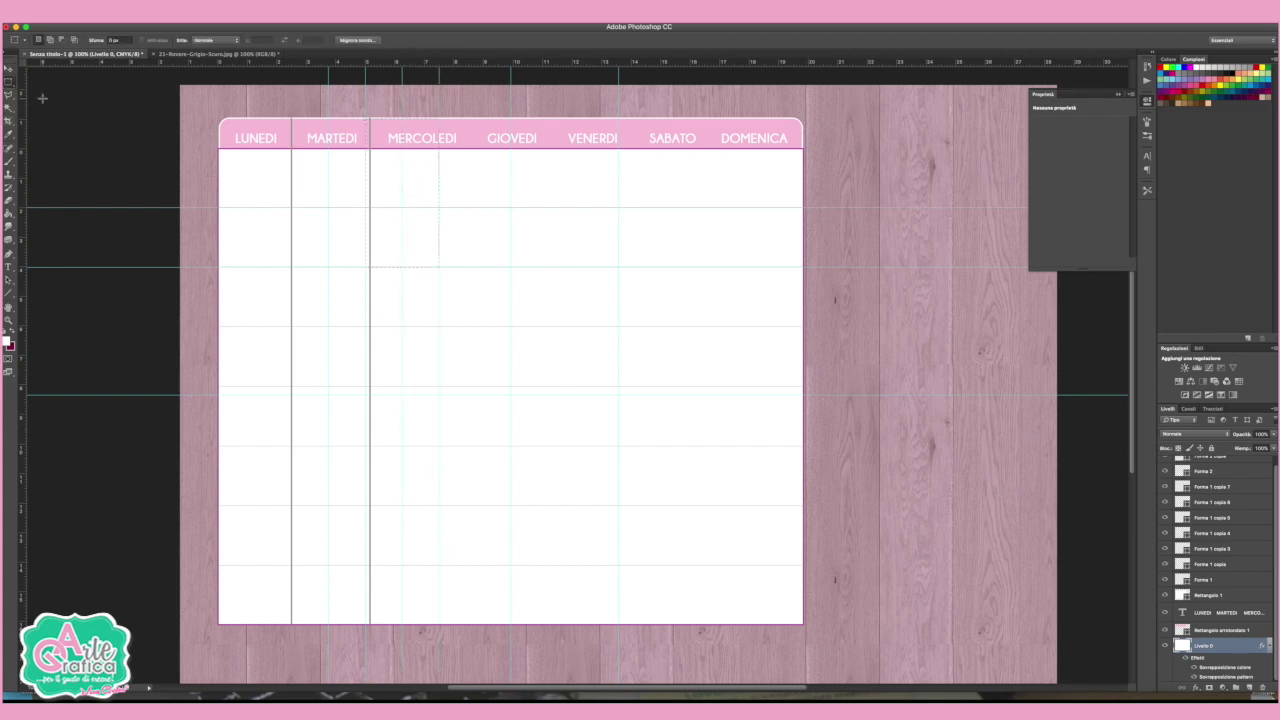
key(v)
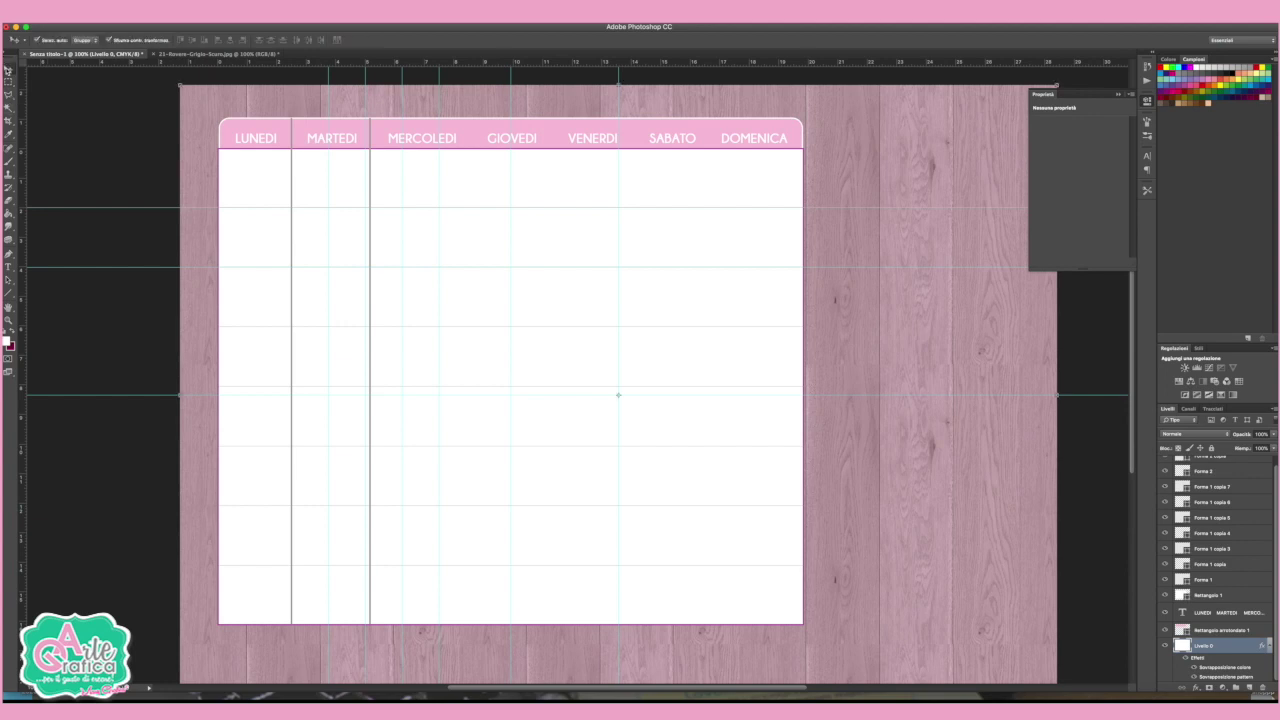
drag(371, 374, 368, 371)
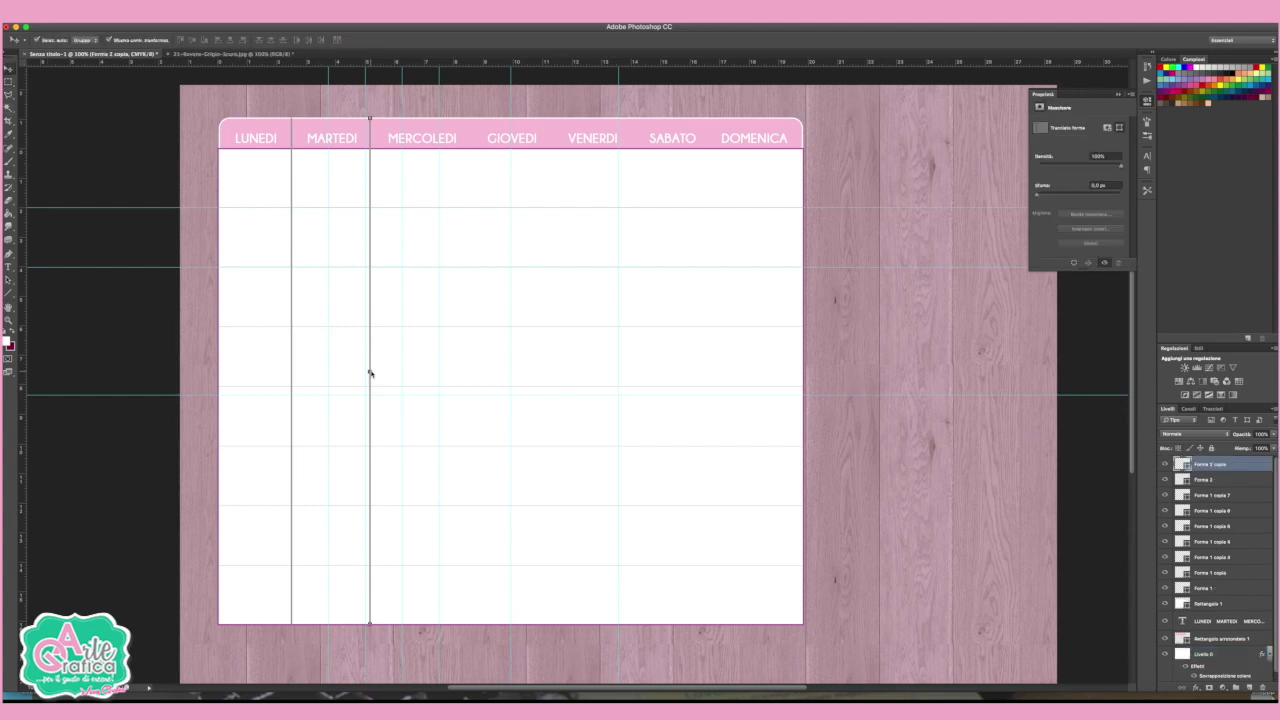
- Duplicate the divider line and place the copy after the MERCOLEDI column
key(Left)
key(Left)
key(Left)
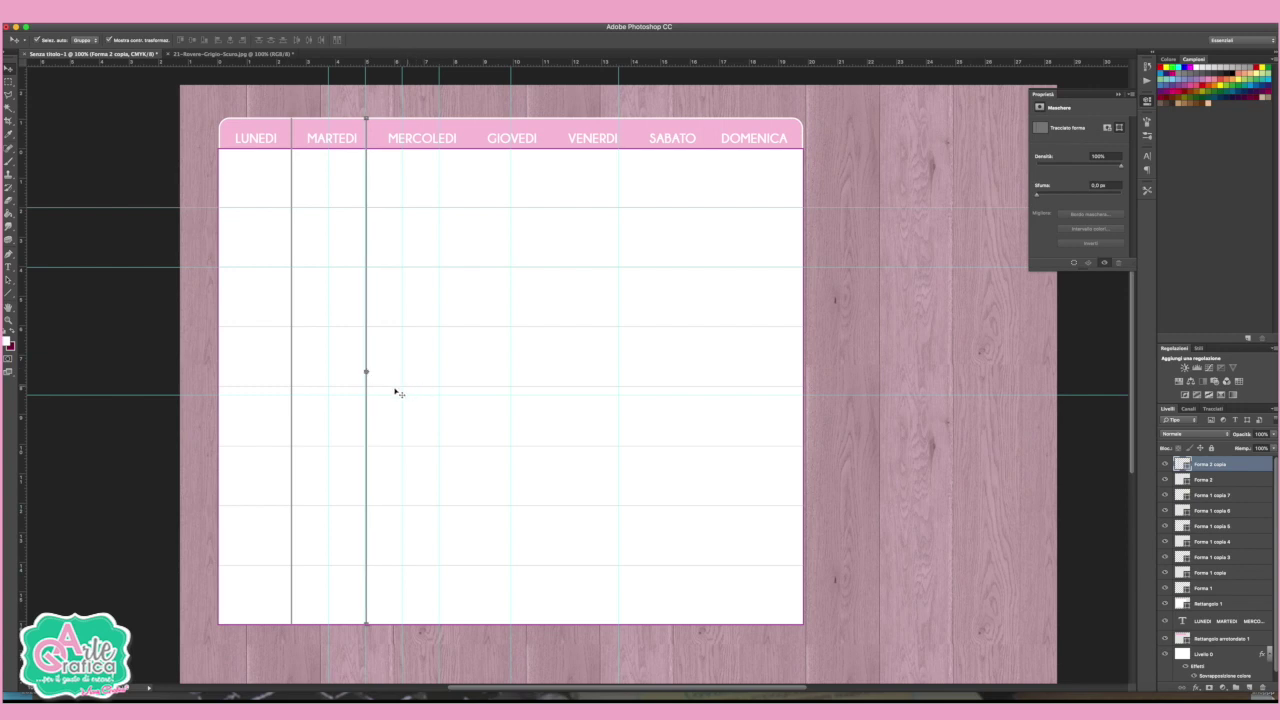
key(ctrl+j)
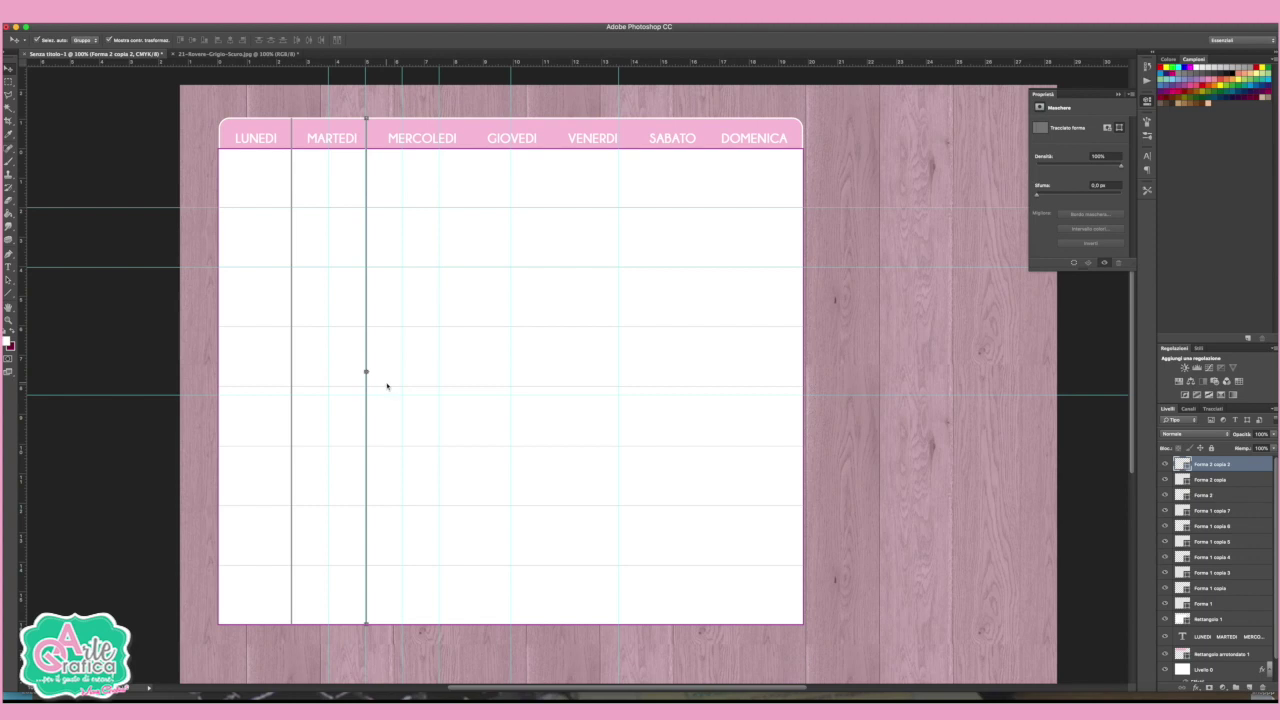
key(Right)
key(Right)
key(Right)
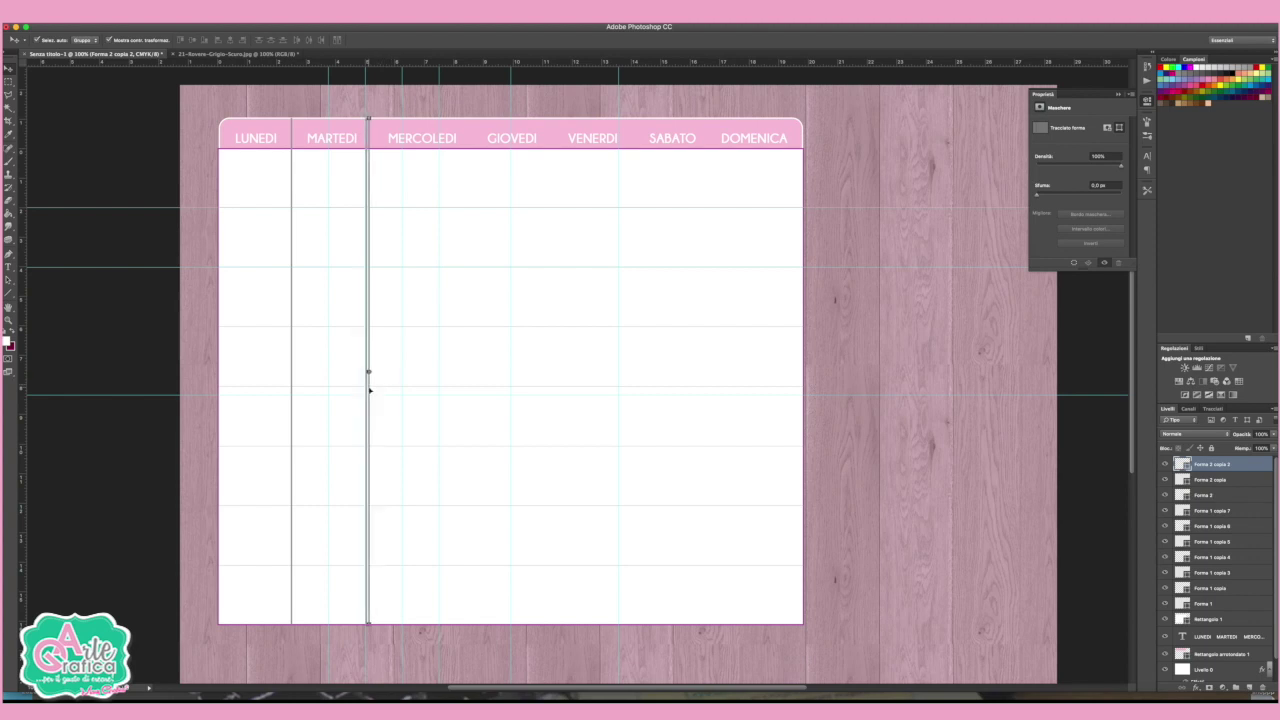
drag(369, 394, 462, 518)
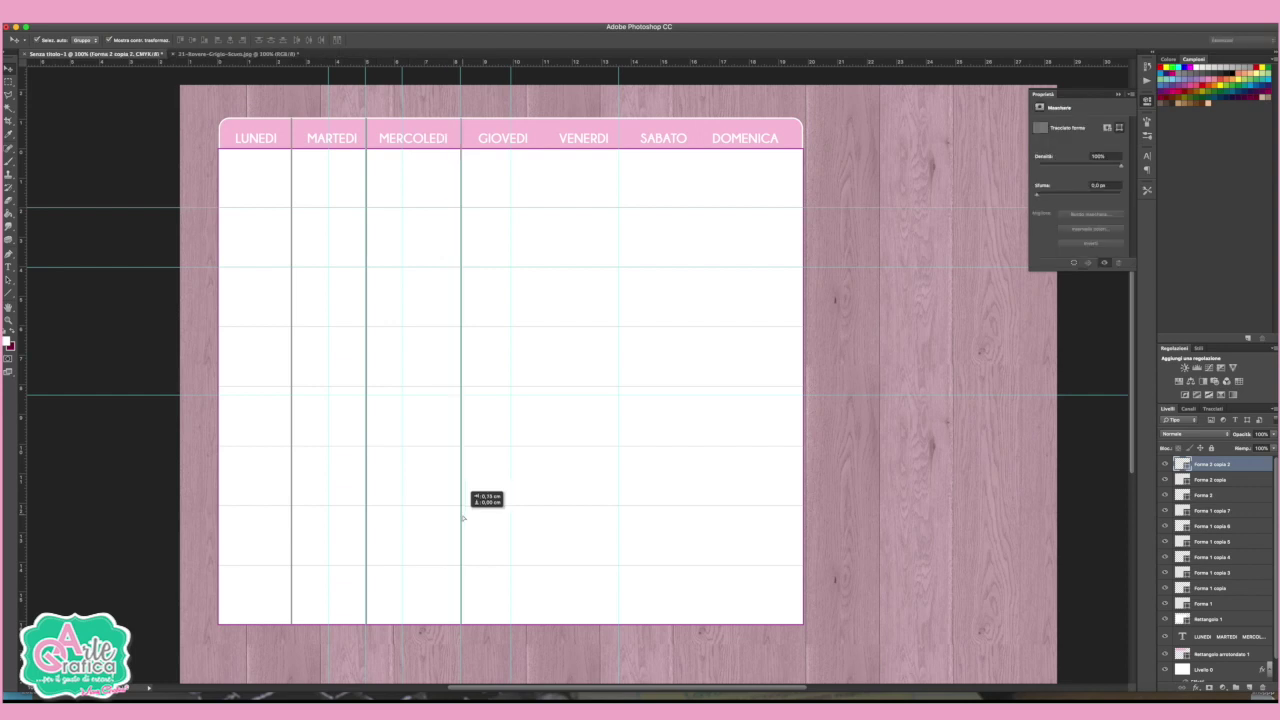
click(143, 436)
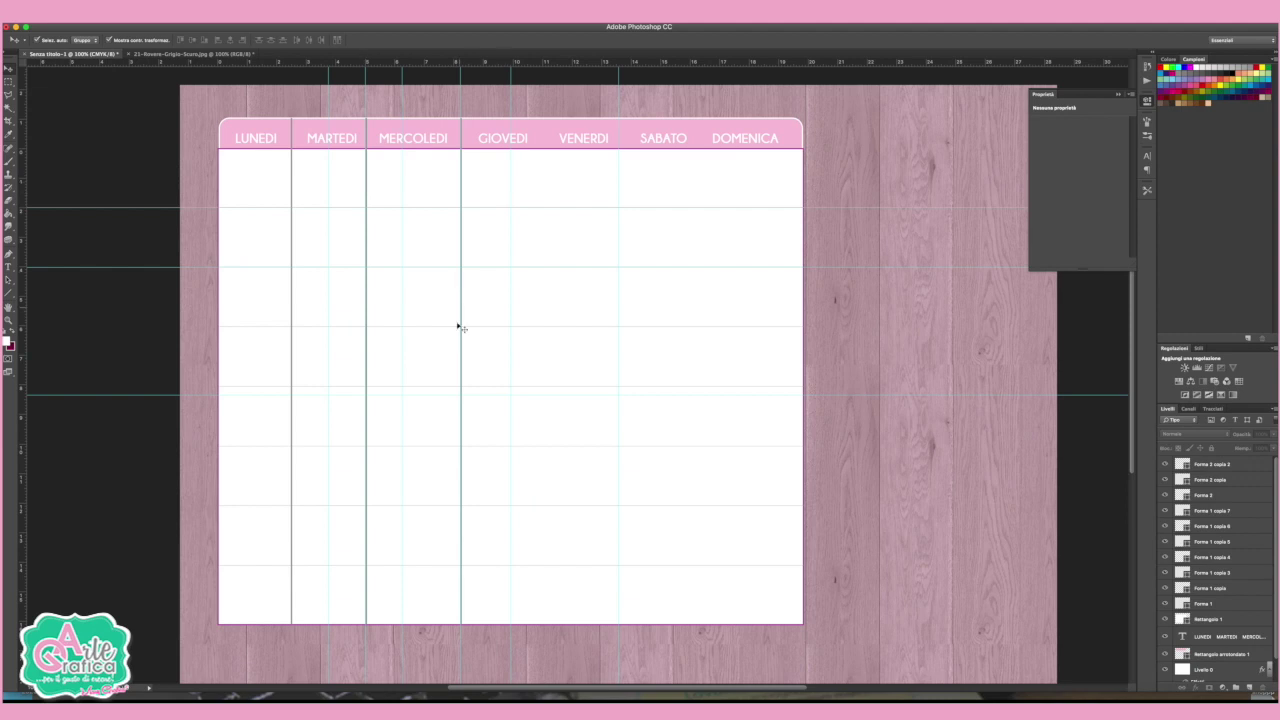
- Select the first two divider lines and copy them further along the card
click(292, 424)
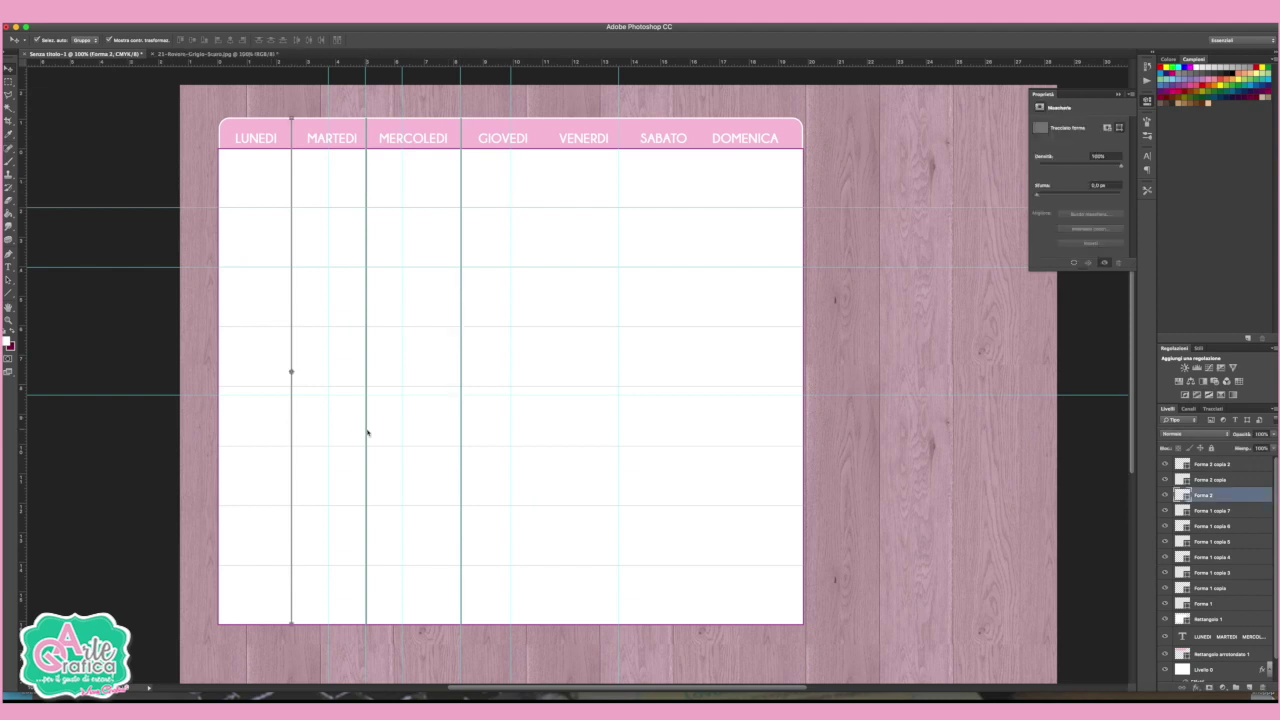
shift+click(367, 432)
drag(1250, 636, 1252, 645)
mouse_move(317, 494)
mouse_down()
mouse_move(500, 497)
mouse_move(461, 497)
mouse_up()
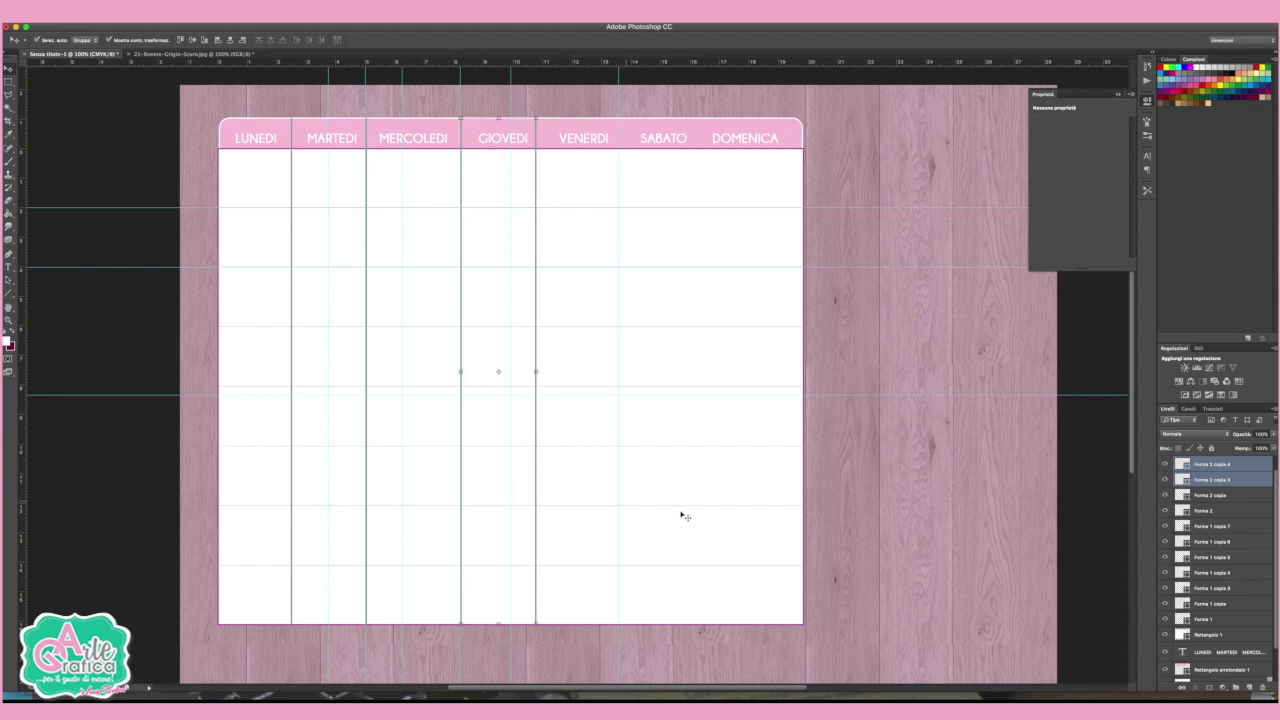
- Duplicate a divider, accidentally widen it, then remove the widened bar
key(ctrl+j)
key(ctrl+t)
drag(461, 600, 502, 600)
key(Return)
key(Delete)
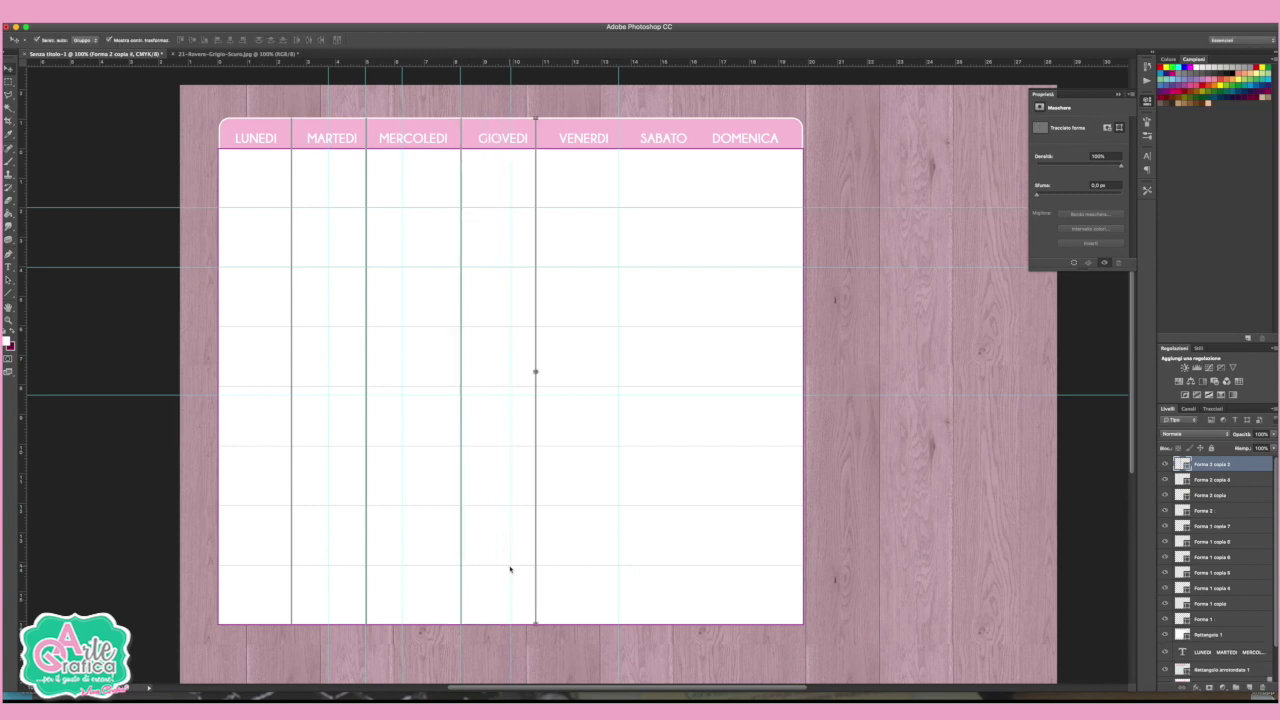
- Place further divider lines after the GIOVEDI and VENERDI columns, then deselect
key(Right)
key(Right)
key(Right)
key(Right)
key(Right)
key(Right)
key(Right)
key(Right)
key(Right)
key(ctrl+j)
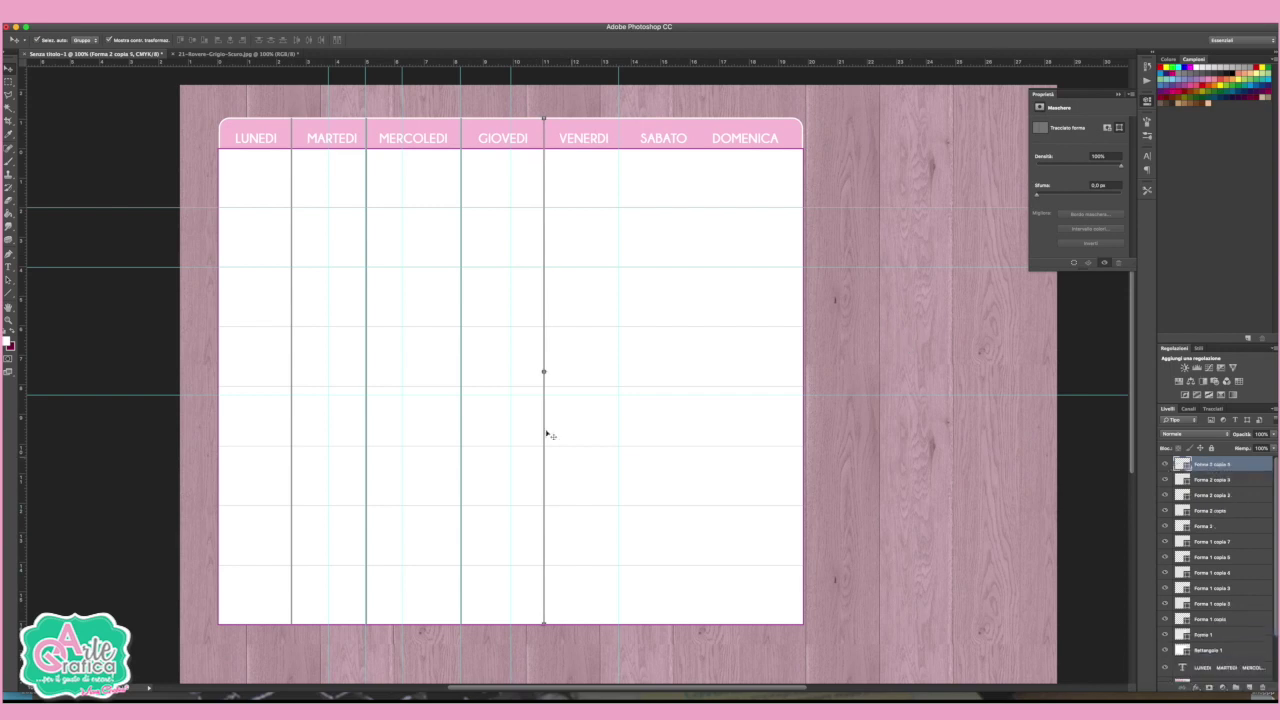
drag(544, 432, 630, 434)
key(ctrl+j)
drag(635, 552, 709, 552)
click(898, 513)
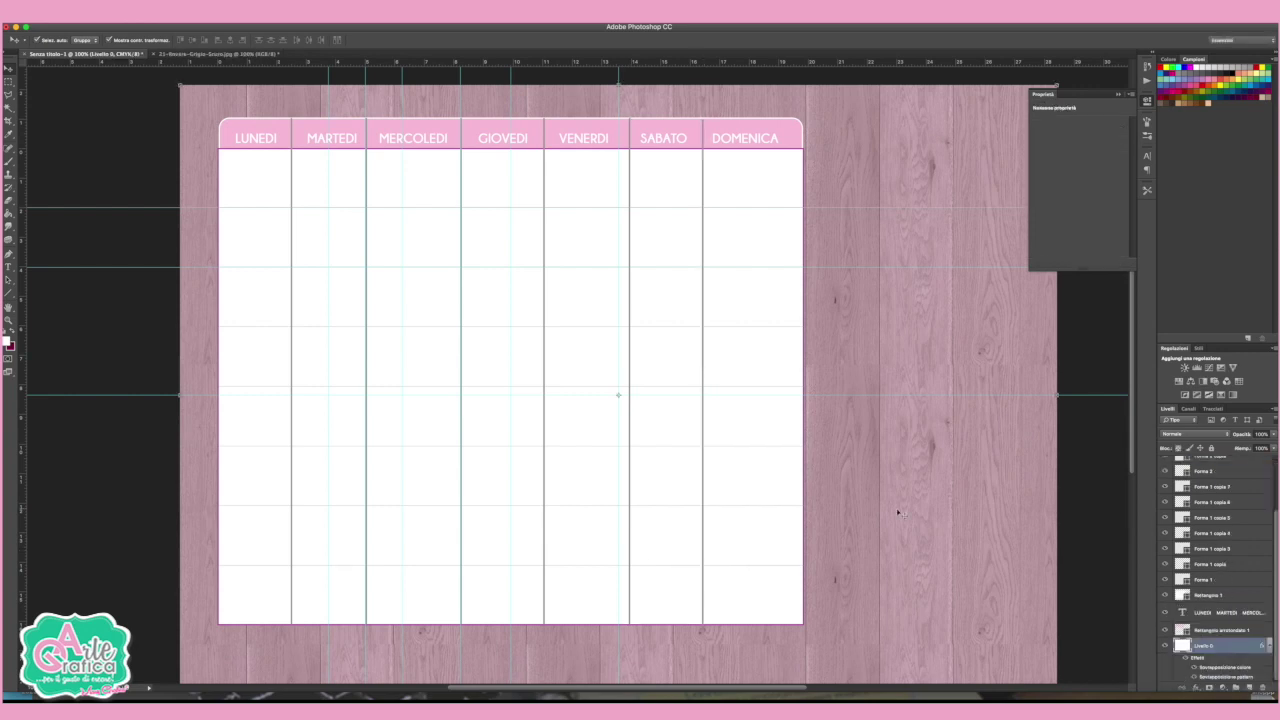
- Give the white card Rettangolo 1 a lower-opacity drop shadow offset downward onto the wood
key(ctrl+minus)
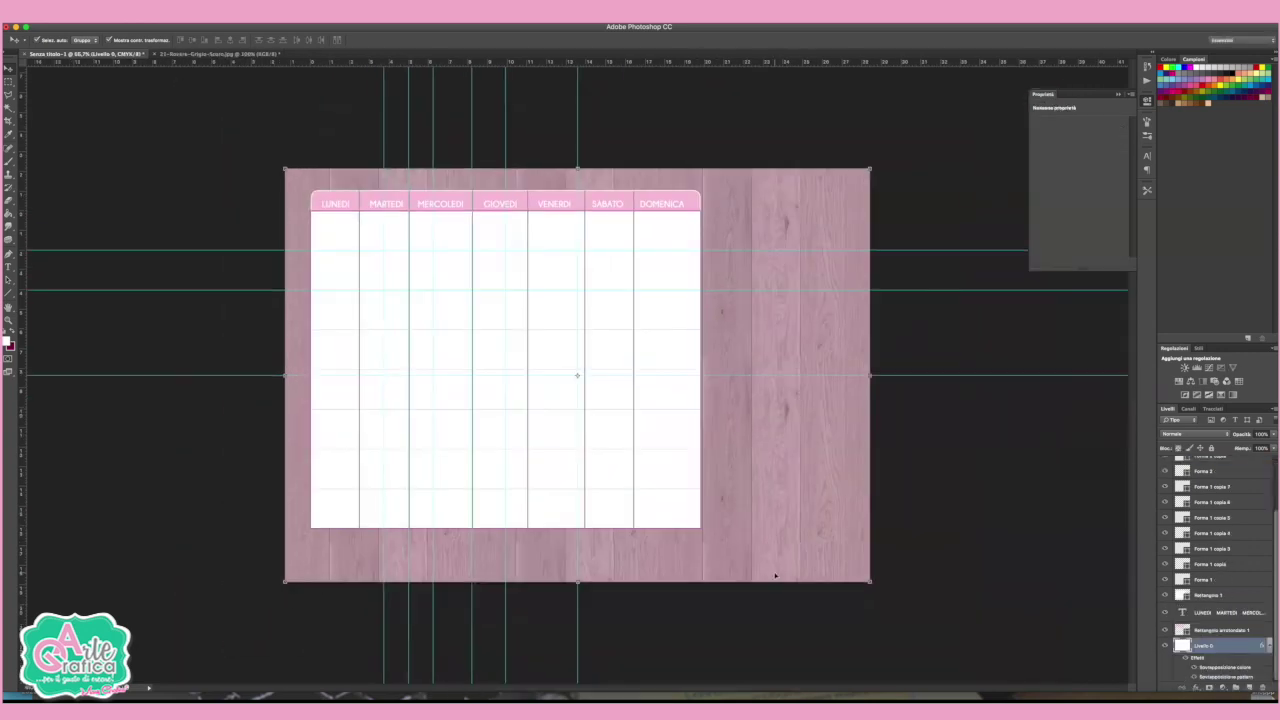
click(666, 511)
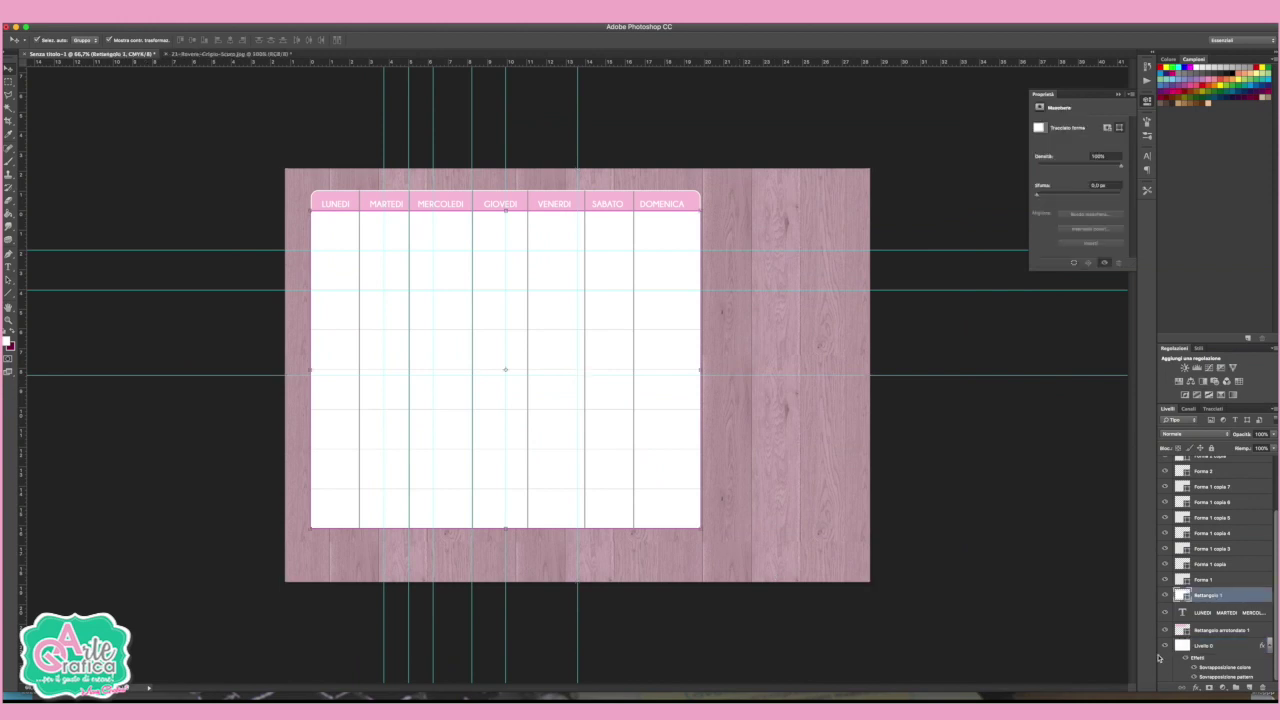
click(1196, 688)
click(1202, 670)
click(1055, 485)
drag(1054, 484, 1062, 508)
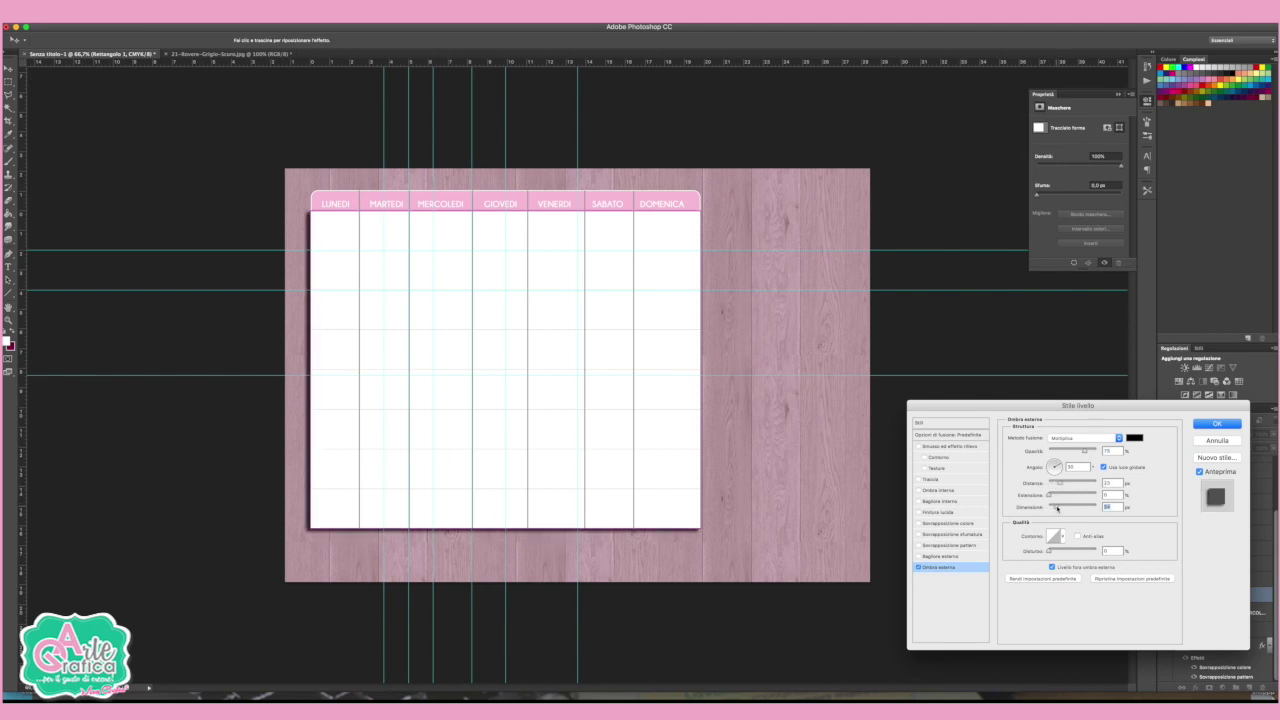
drag(1084, 451, 1065, 452)
key(Tab)
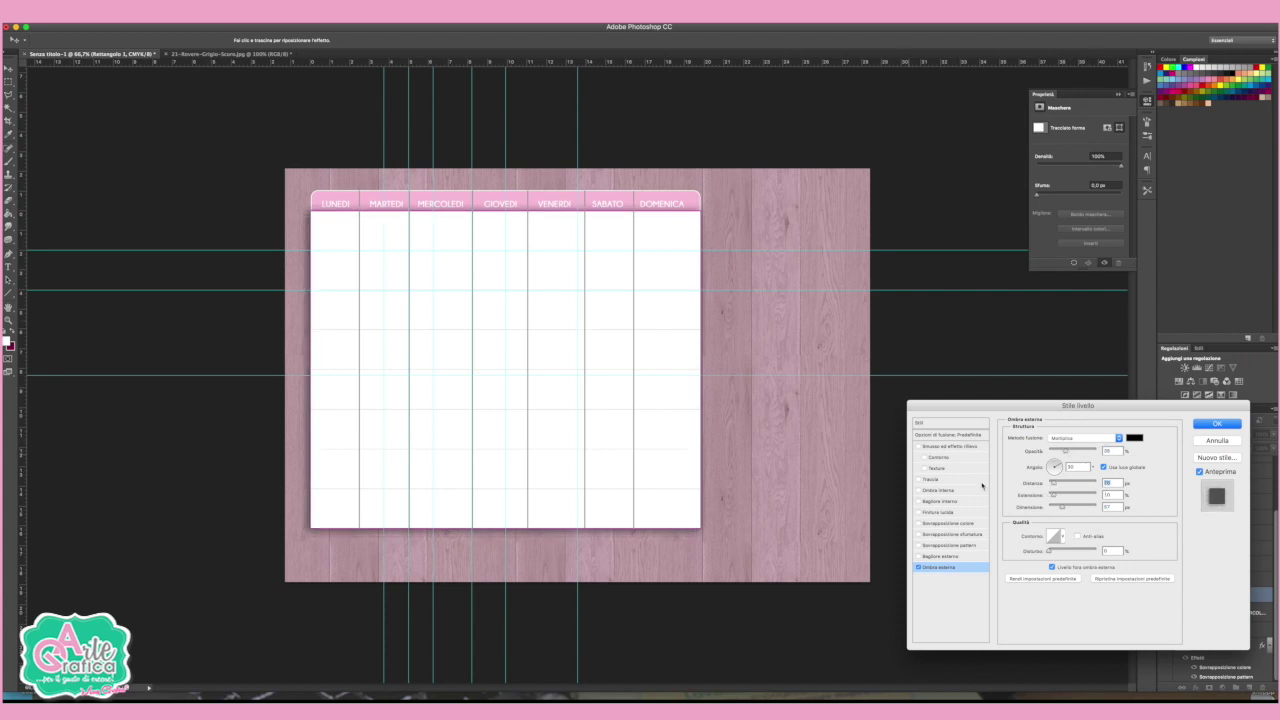
click(667, 311)
mouse_move(665, 310)
mouse_down()
mouse_move(608, 206)
mouse_move(645, 212)
mouse_up()
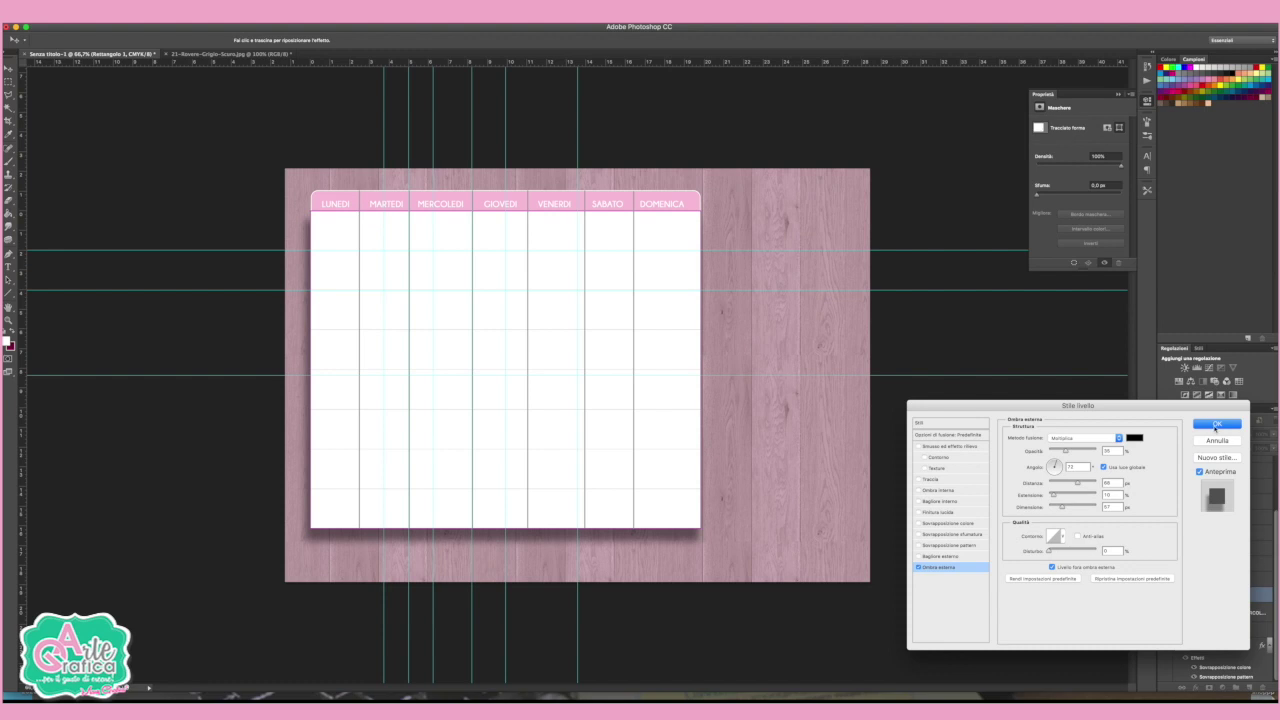
key(Return)
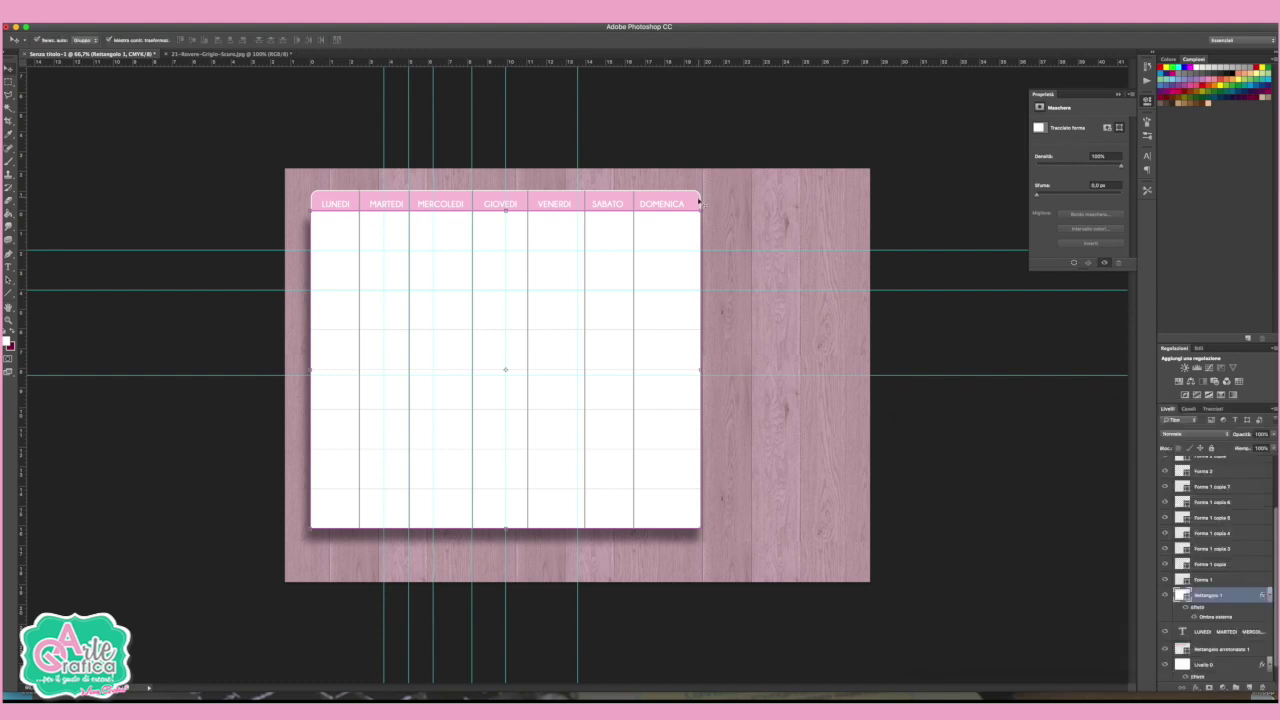
- Give the pink header bar a Multiply drop shadow: about 38% opacity, 20 px distance, 50 px size
click(698, 203)
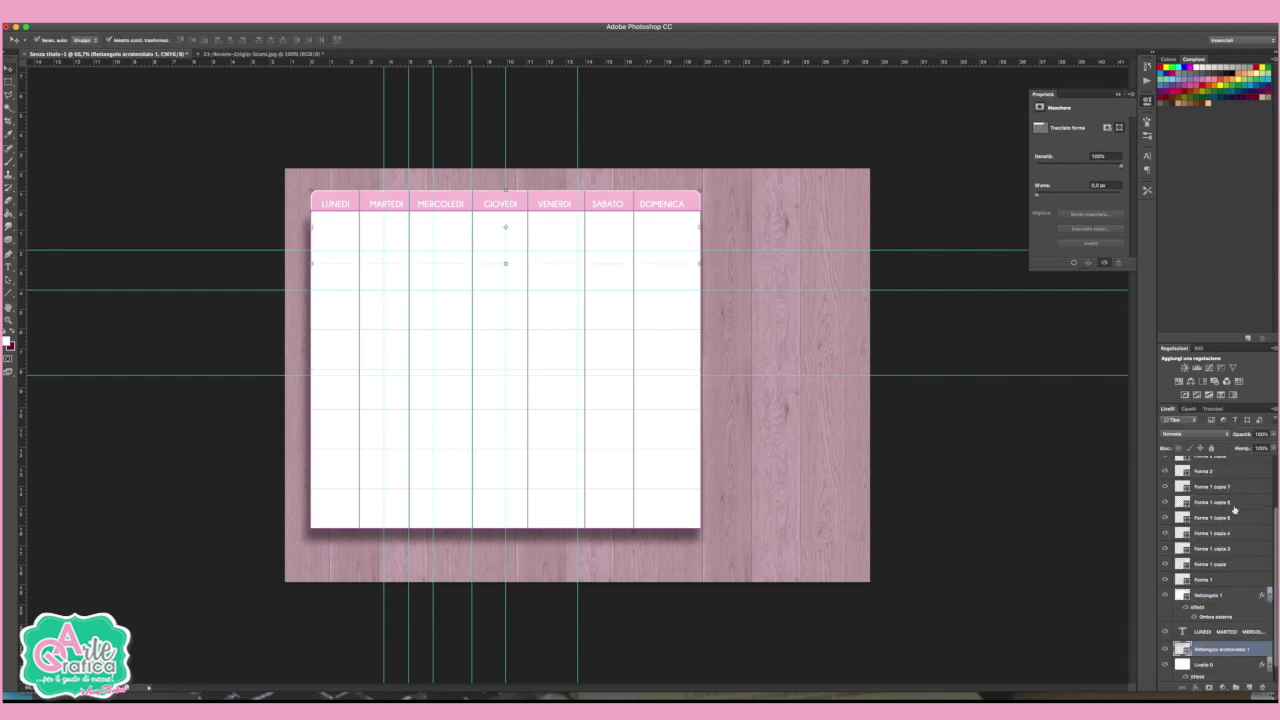
click(1197, 688)
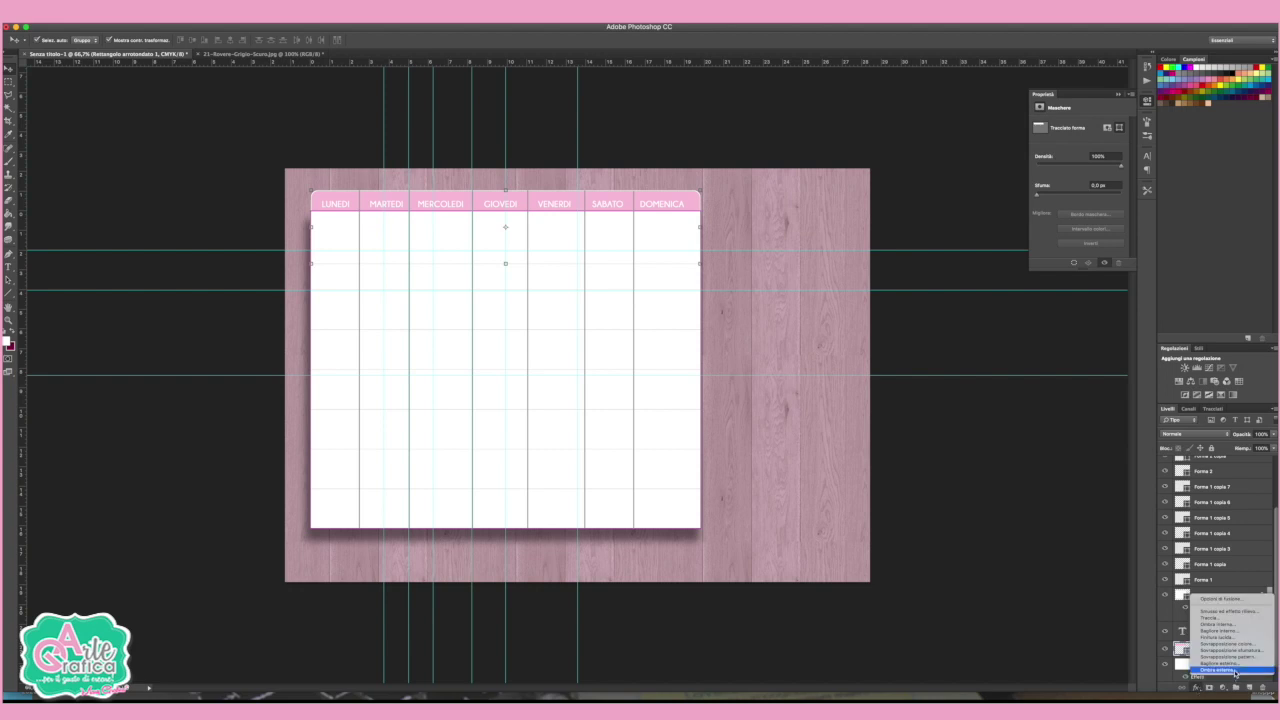
click(1215, 669)
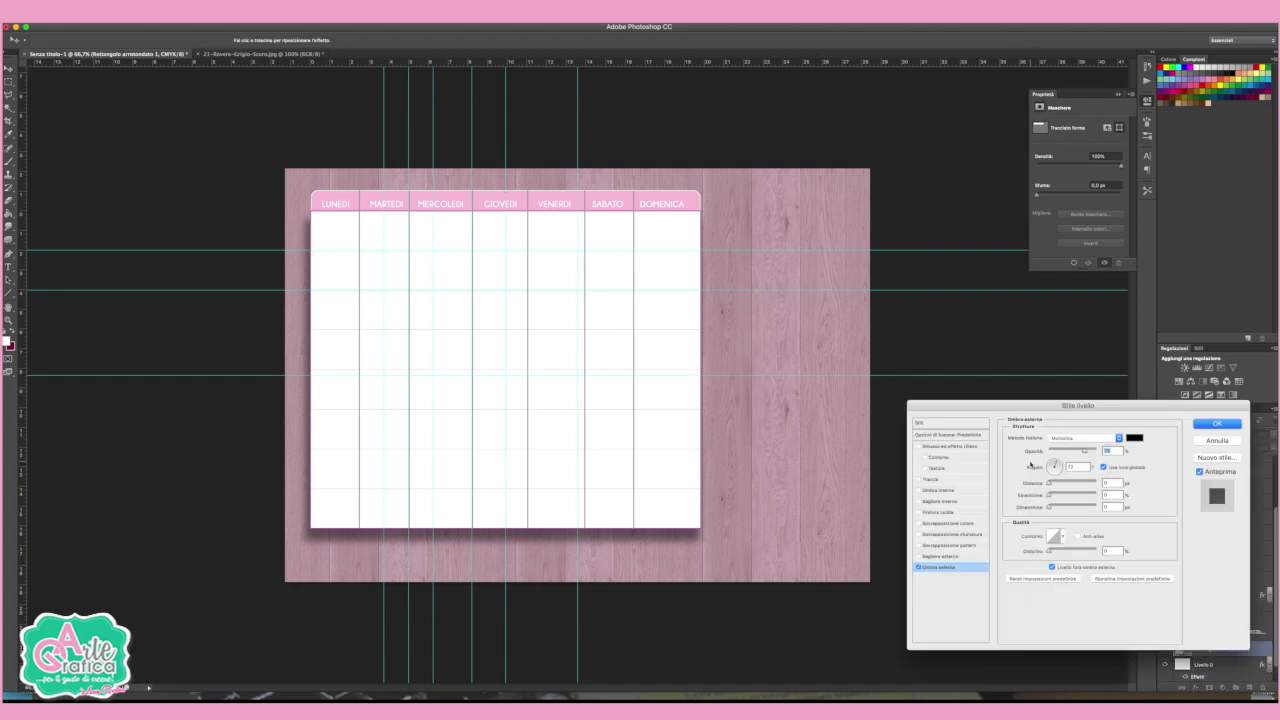
click(1054, 485)
drag(1049, 507, 1058, 507)
drag(1084, 454, 1072, 455)
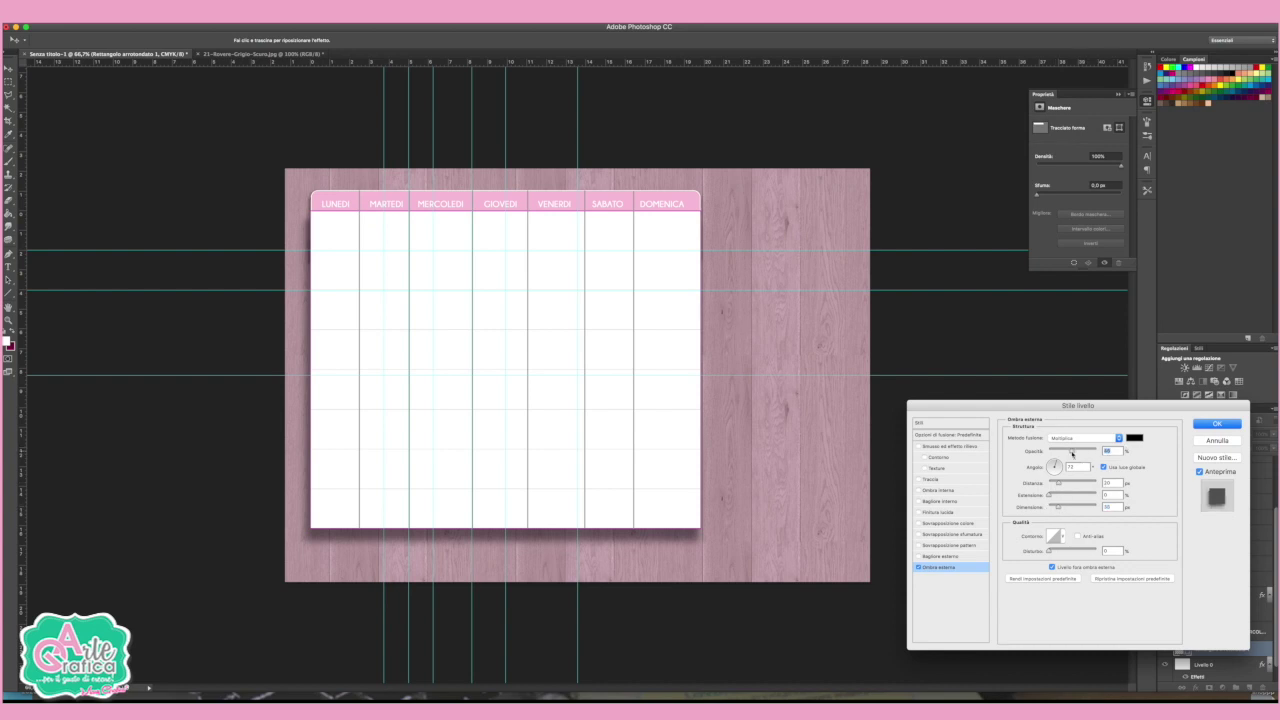
click(318, 205)
drag(318, 205, 314, 199)
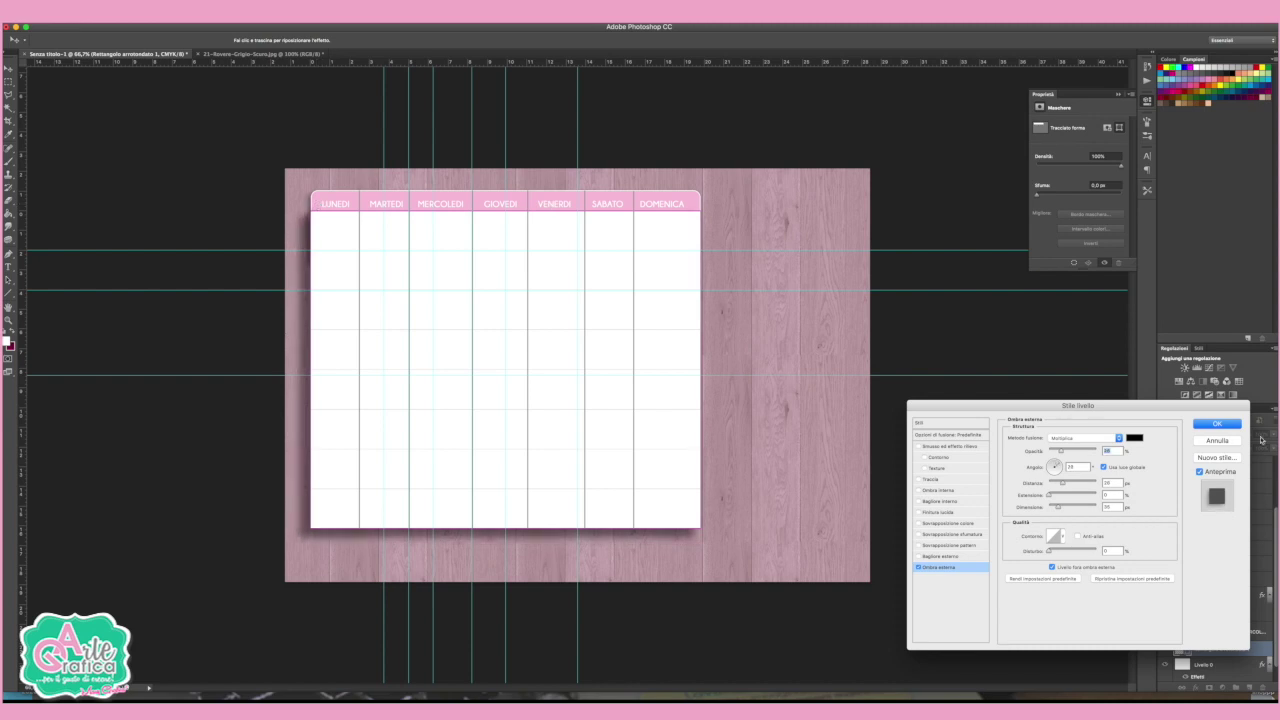
key(Return)
scroll(1210, 490, up, 2)
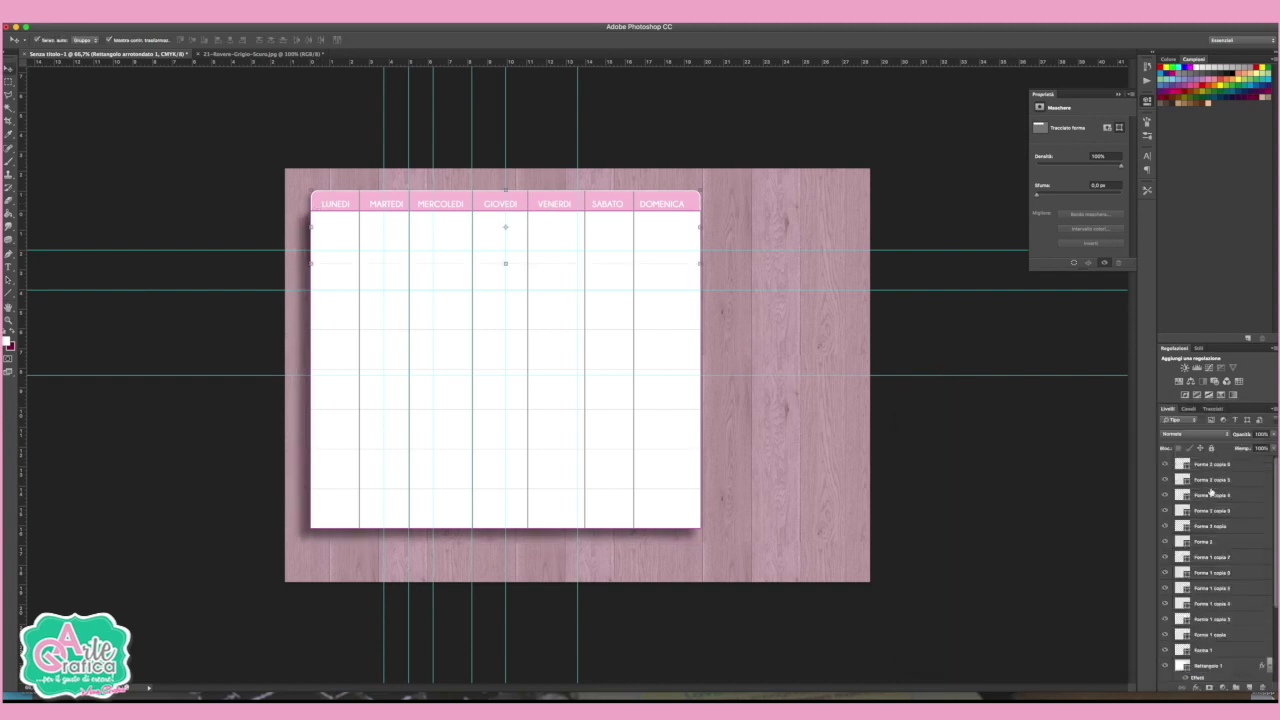
- Group the planner layers into Gruppo 1 and move the whole card slightly lower
click(1224, 466)
scroll(1215, 520, down, 3)
shift+click(1208, 557)
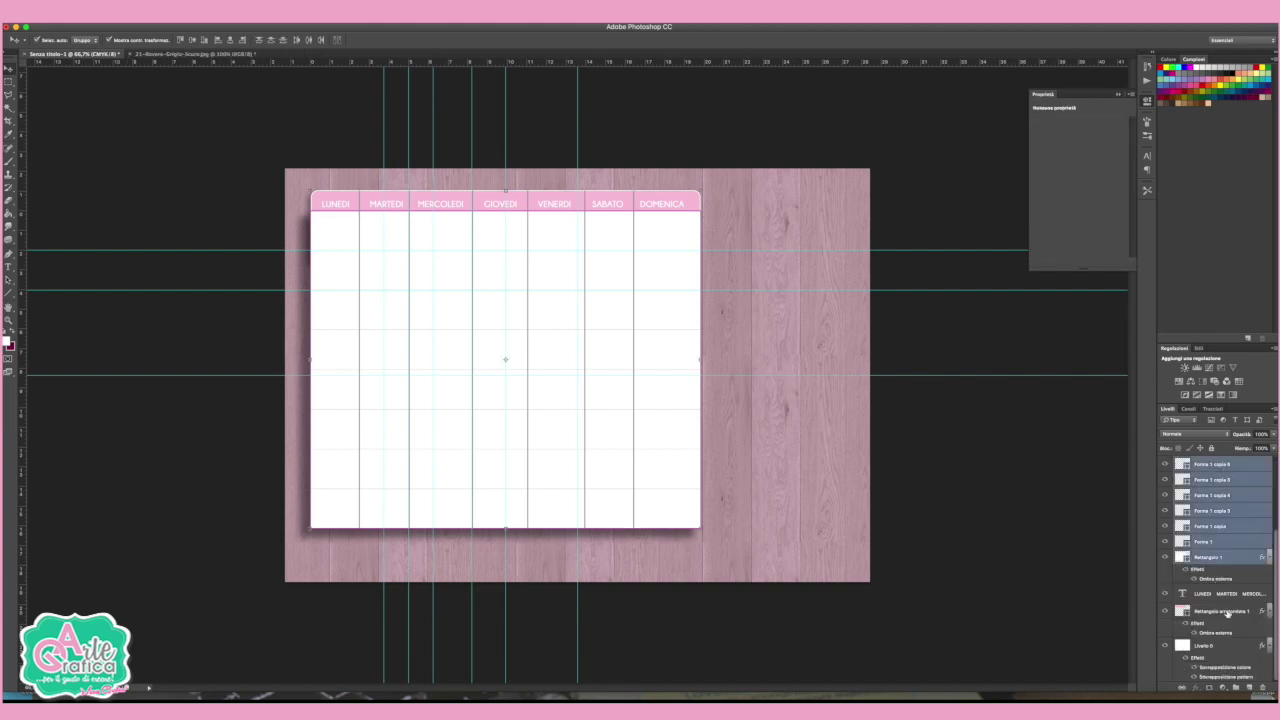
shift+click(1211, 611)
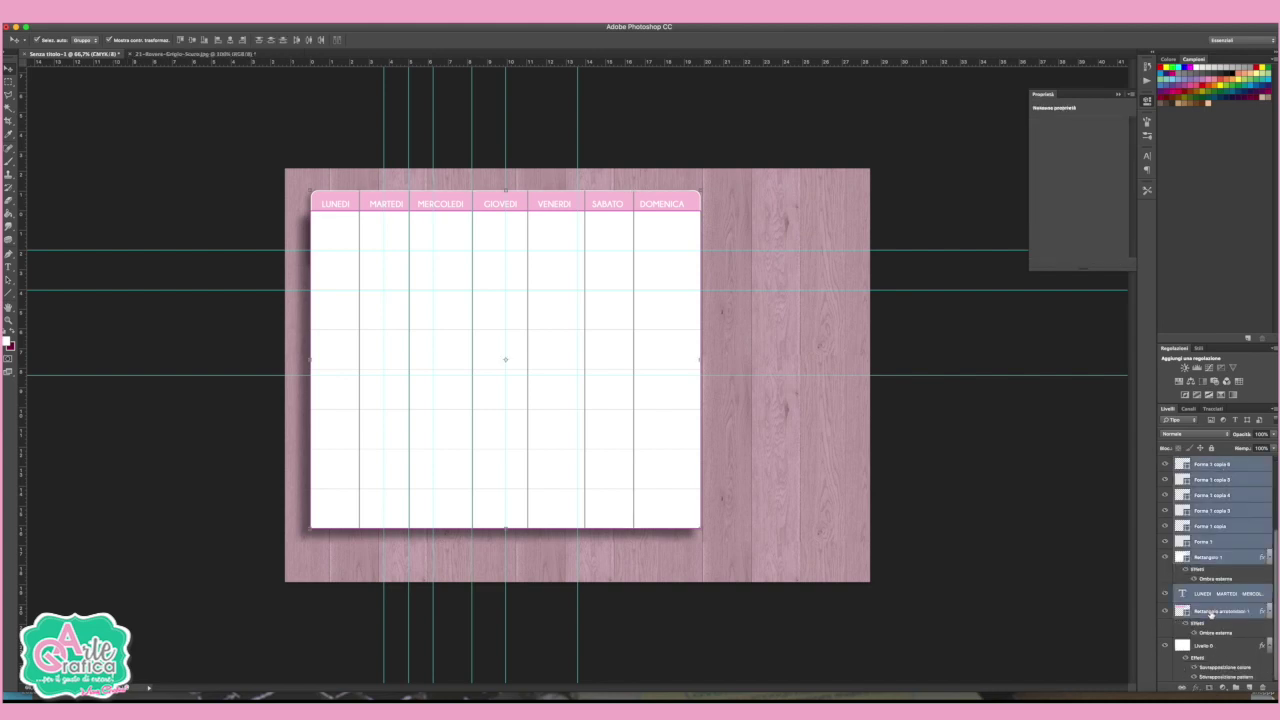
drag(1218, 614, 1236, 689)
drag(617, 216, 620, 218)
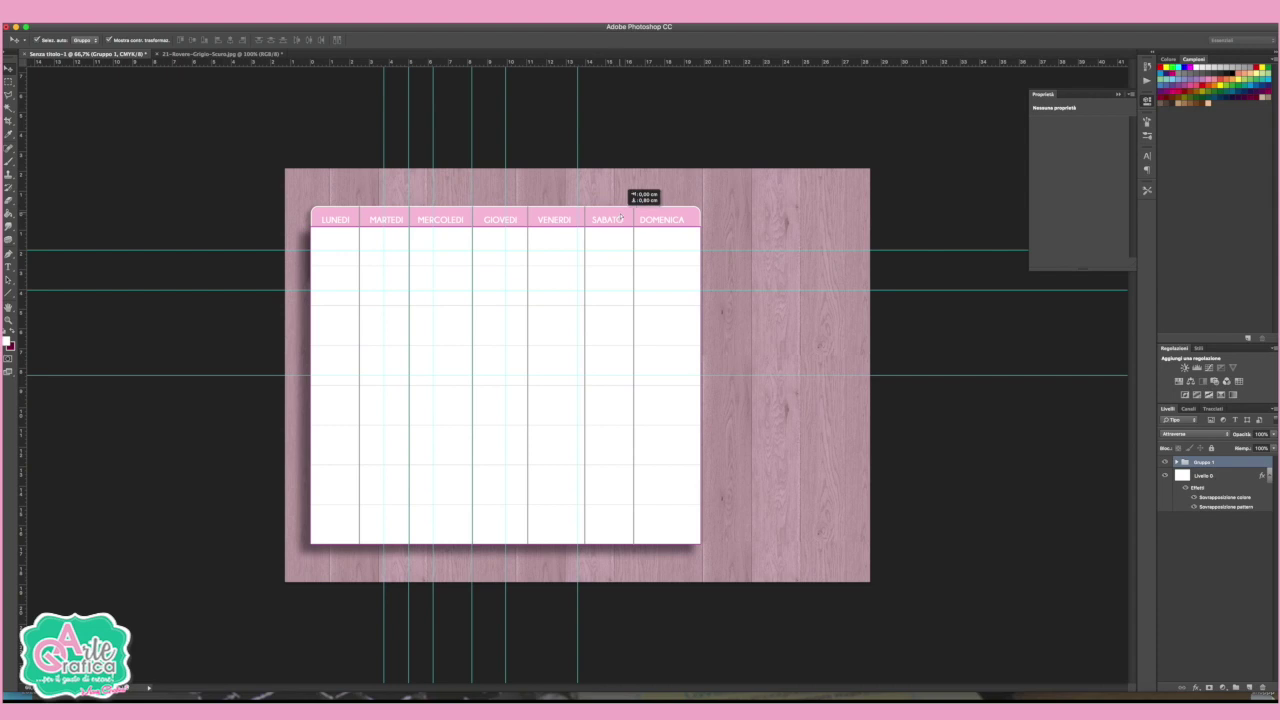
click(926, 189)
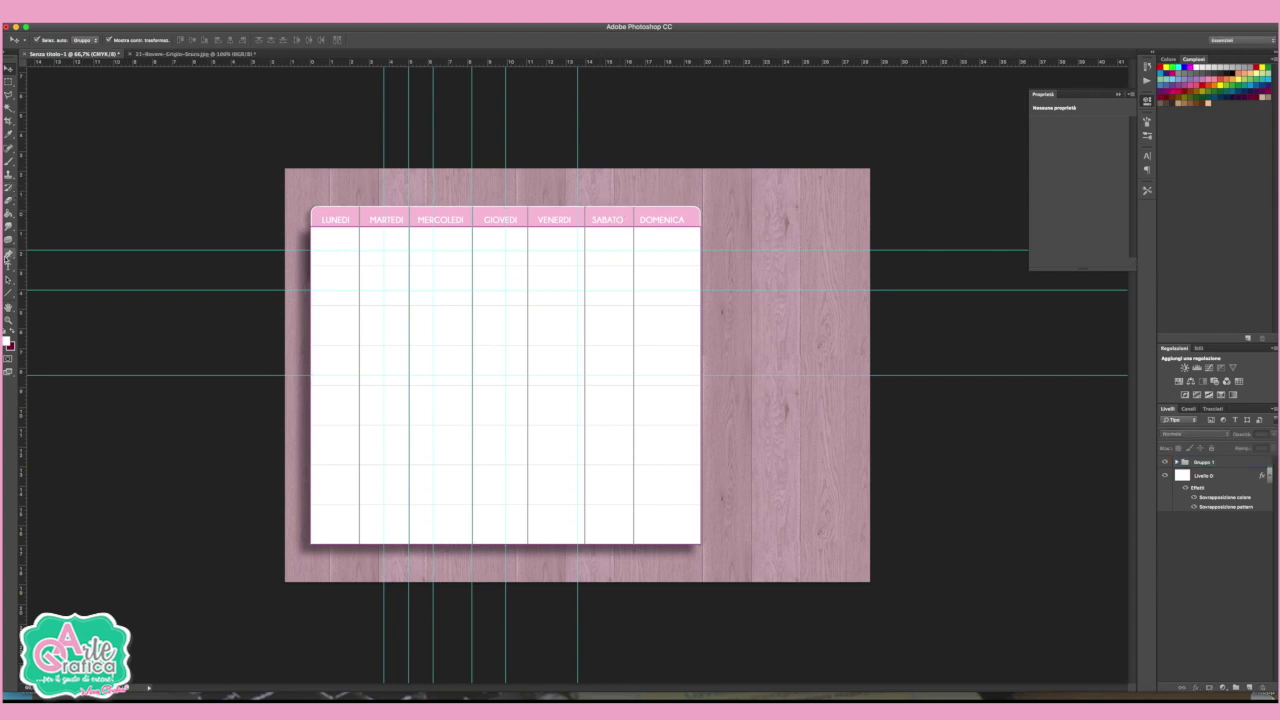
click(9, 293)
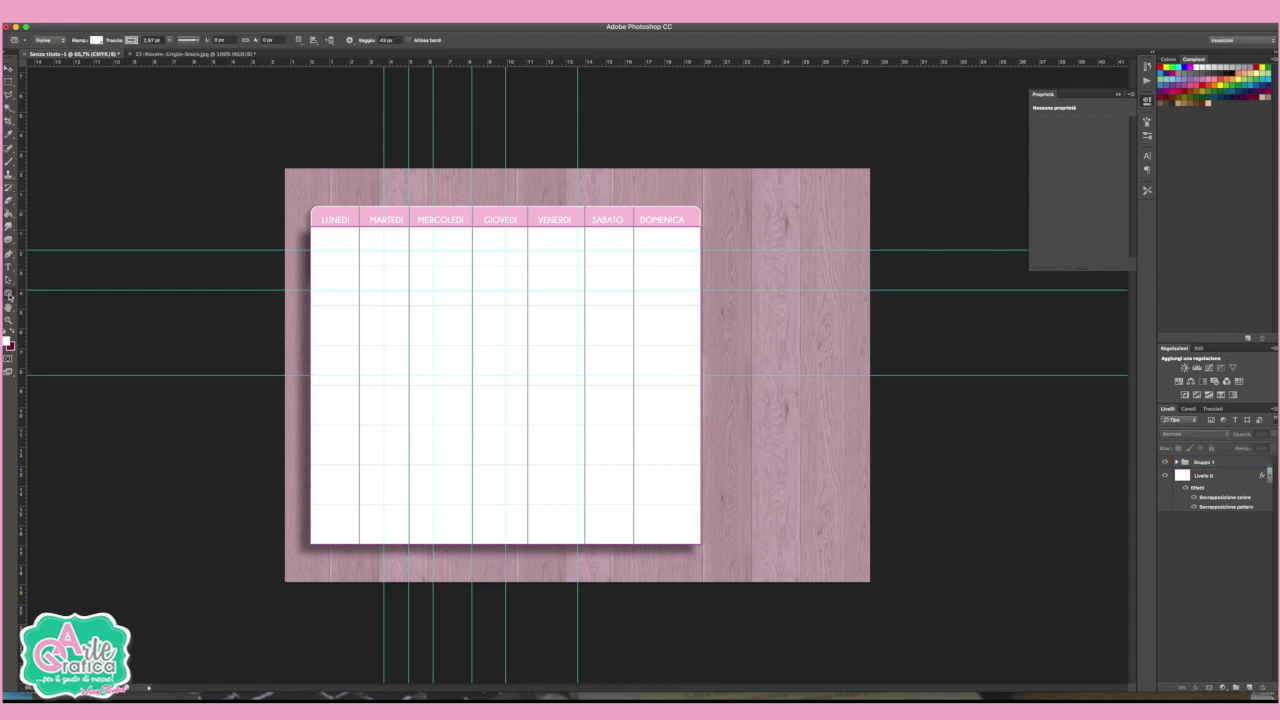
- Draw Rettangolo 2, a white box with pink stroke right of the card, and duplicate it
right_click(9, 293)
click(50, 293)
mouse_move(709, 209)
mouse_down()
mouse_move(852, 360)
mouse_move(846, 374)
mouse_up()
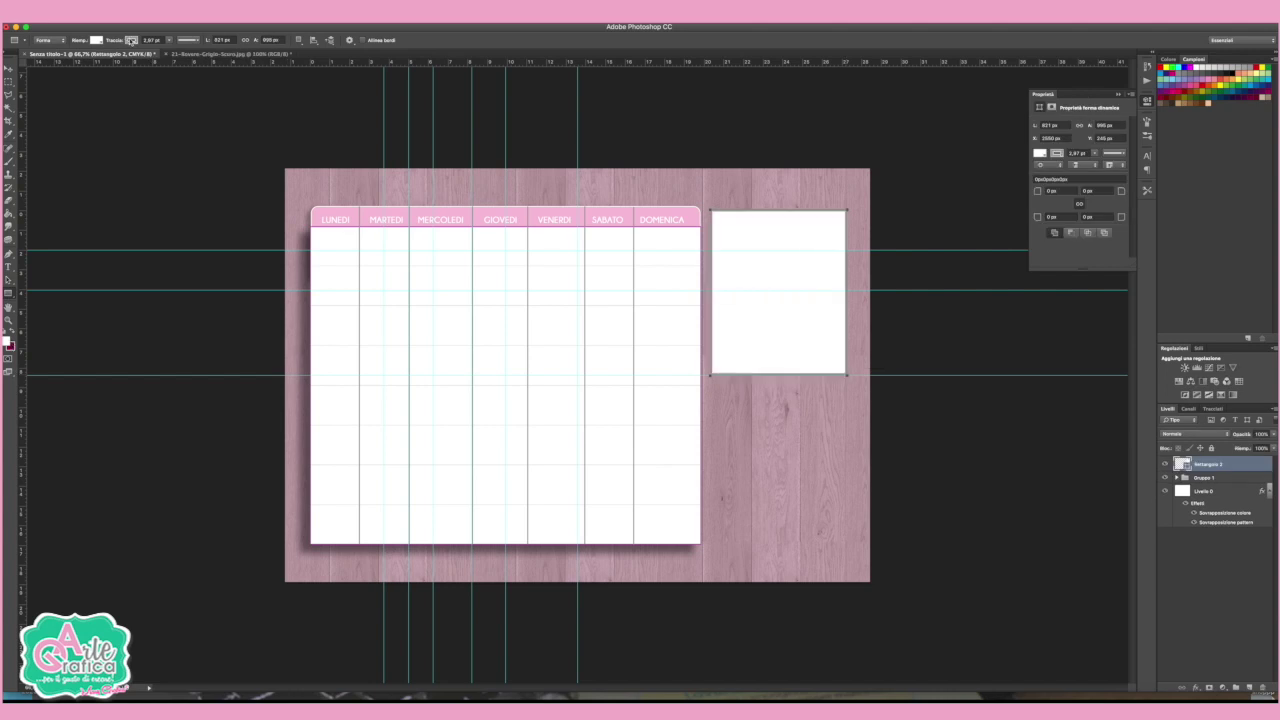
click(131, 41)
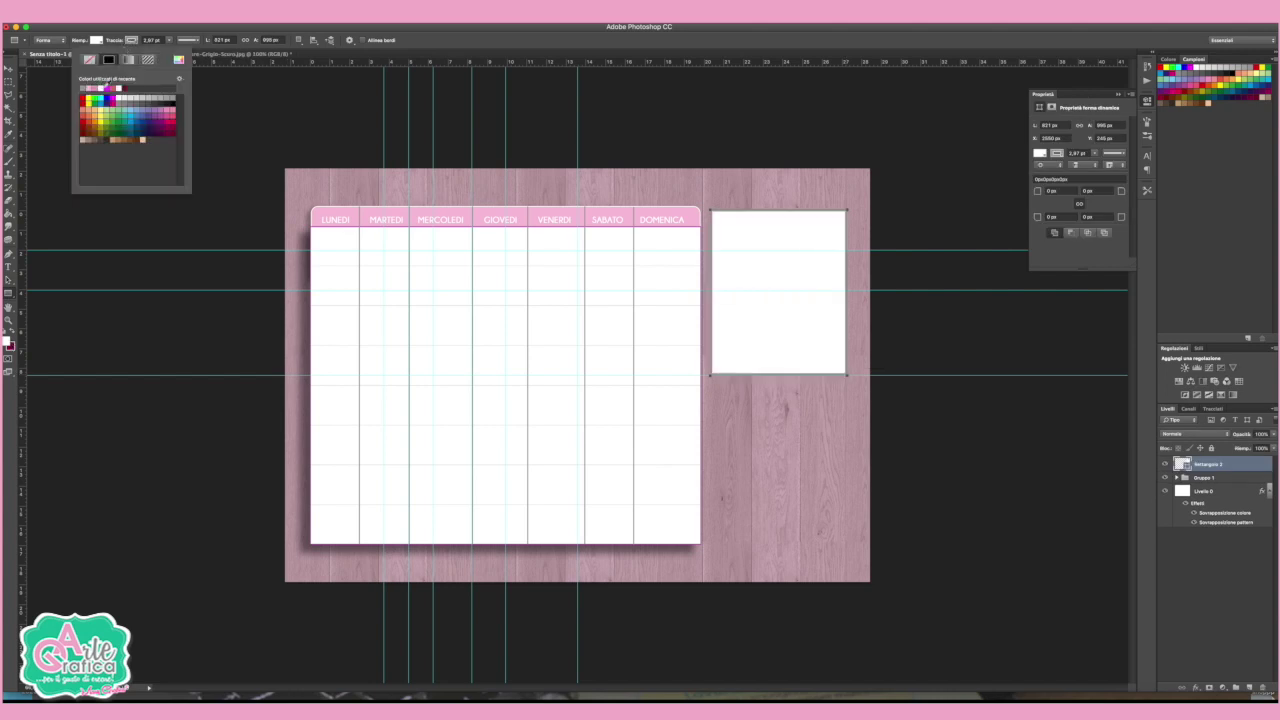
click(9, 68)
click(823, 343)
click(817, 358)
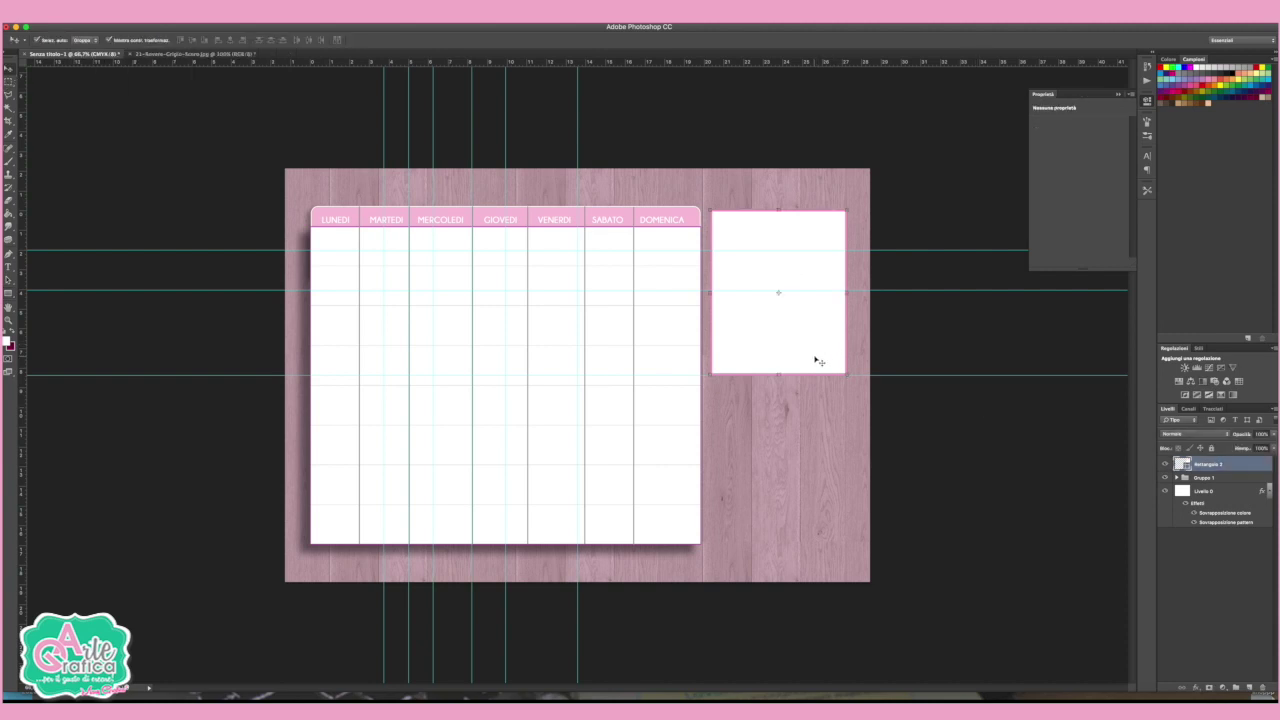
drag(1248, 472, 1249, 688)
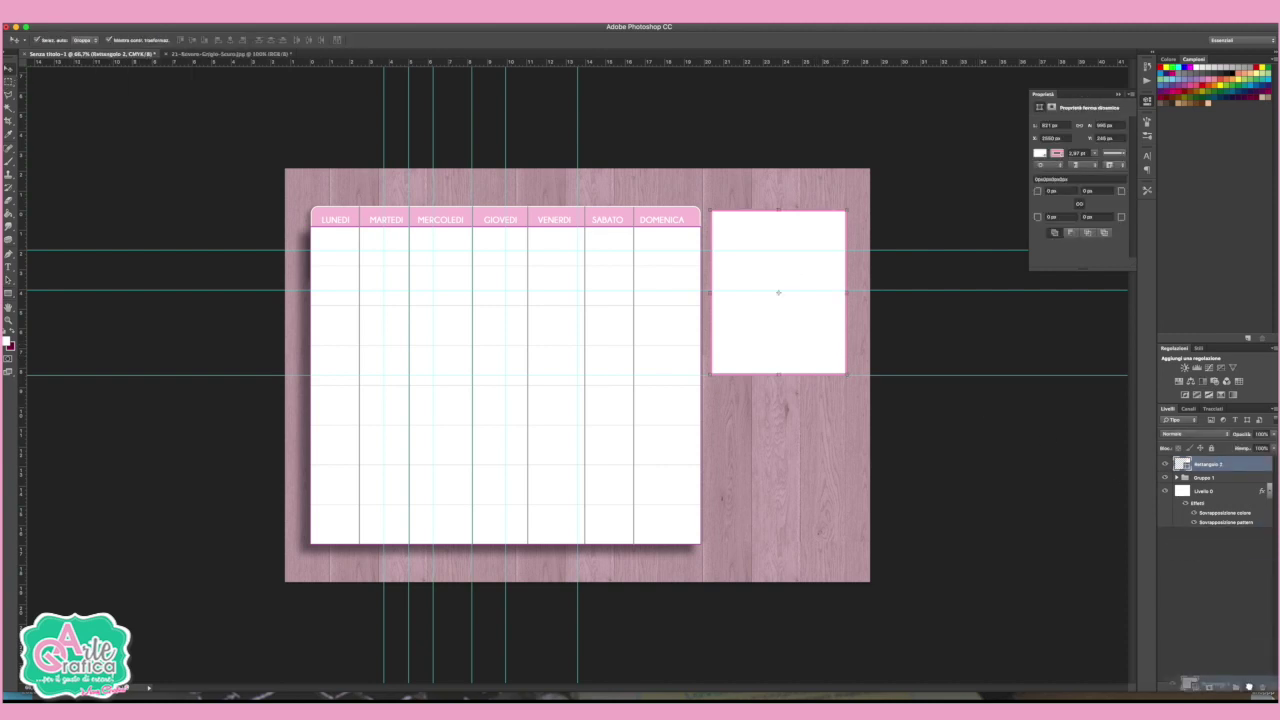
- Move the copied box below the first one and add a drop shadow to it
mouse_move(789, 222)
mouse_down()
mouse_move(791, 418)
mouse_move(789, 407)
mouse_up()
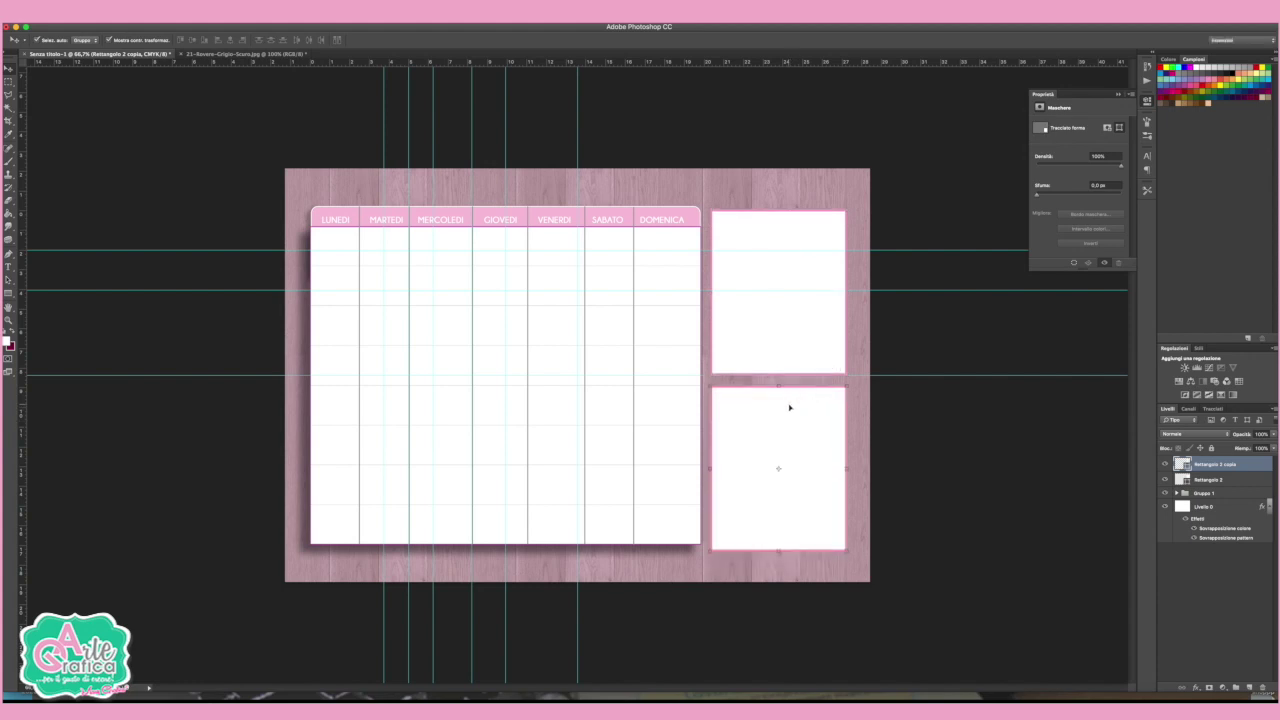
click(1197, 688)
click(1217, 669)
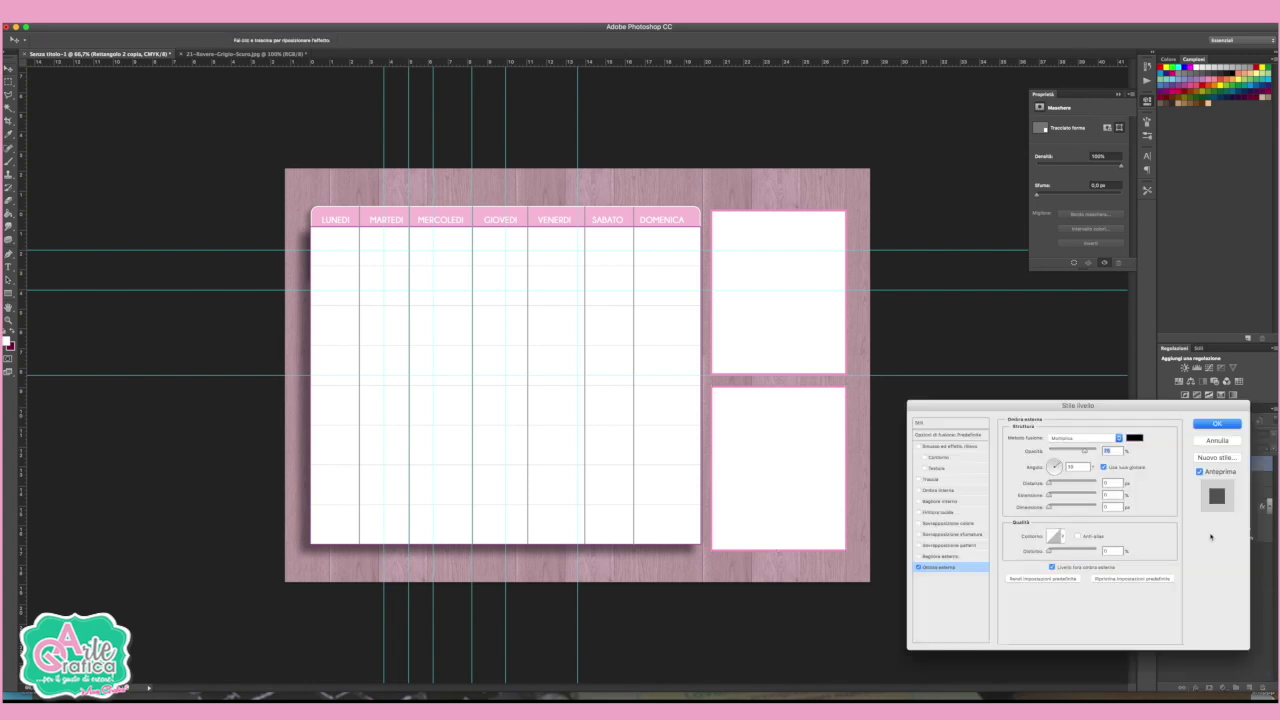
click(1058, 509)
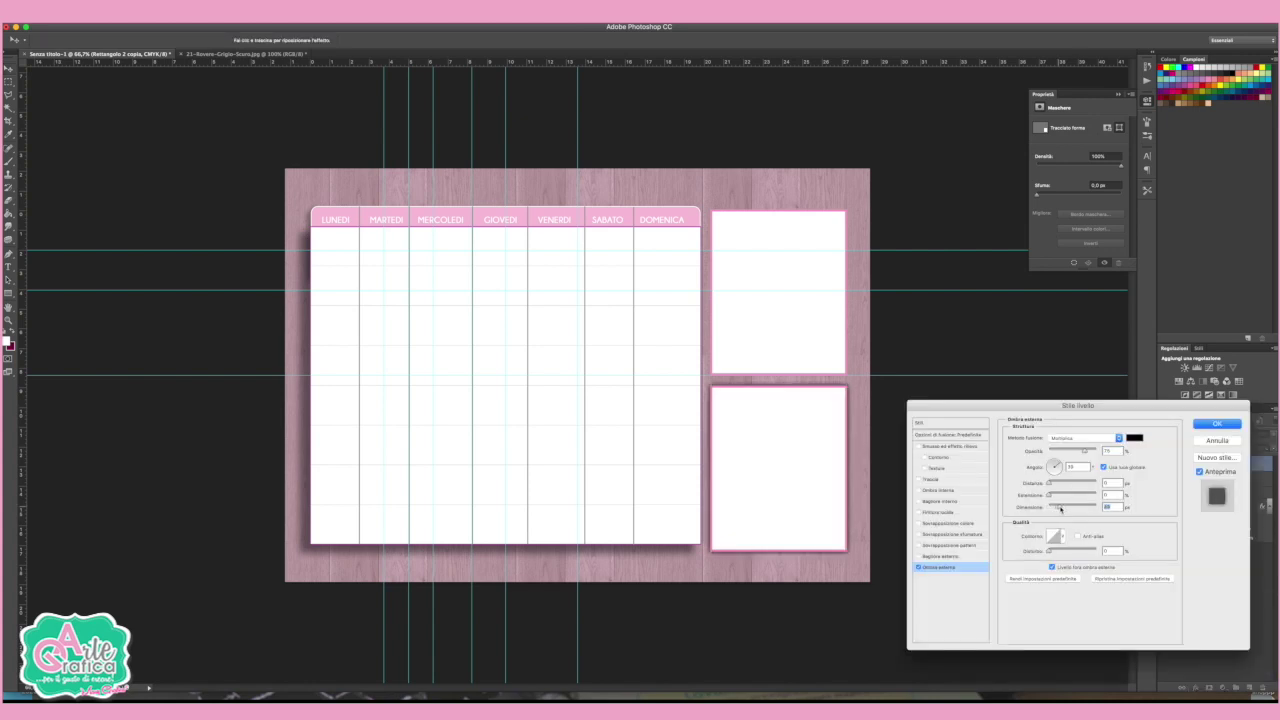
- Make the lower box's shadow a dark pink sampled from the wood, larger and softer
click(1134, 438)
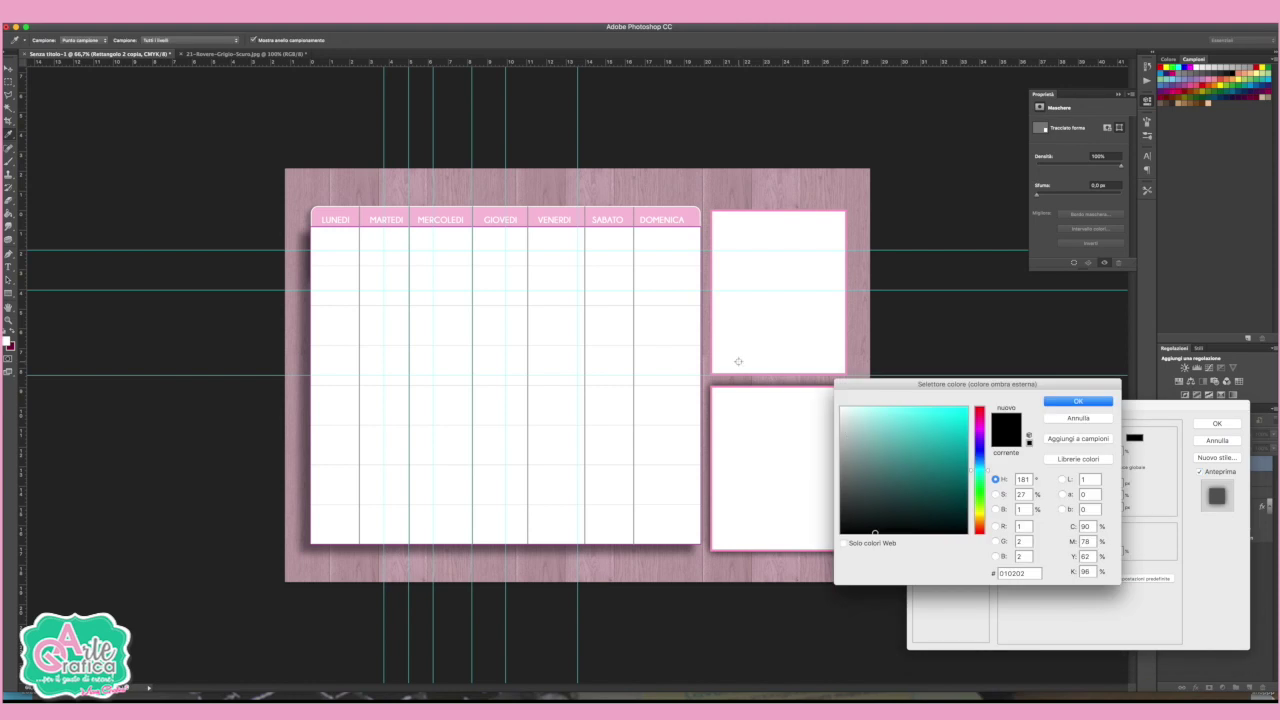
click(859, 228)
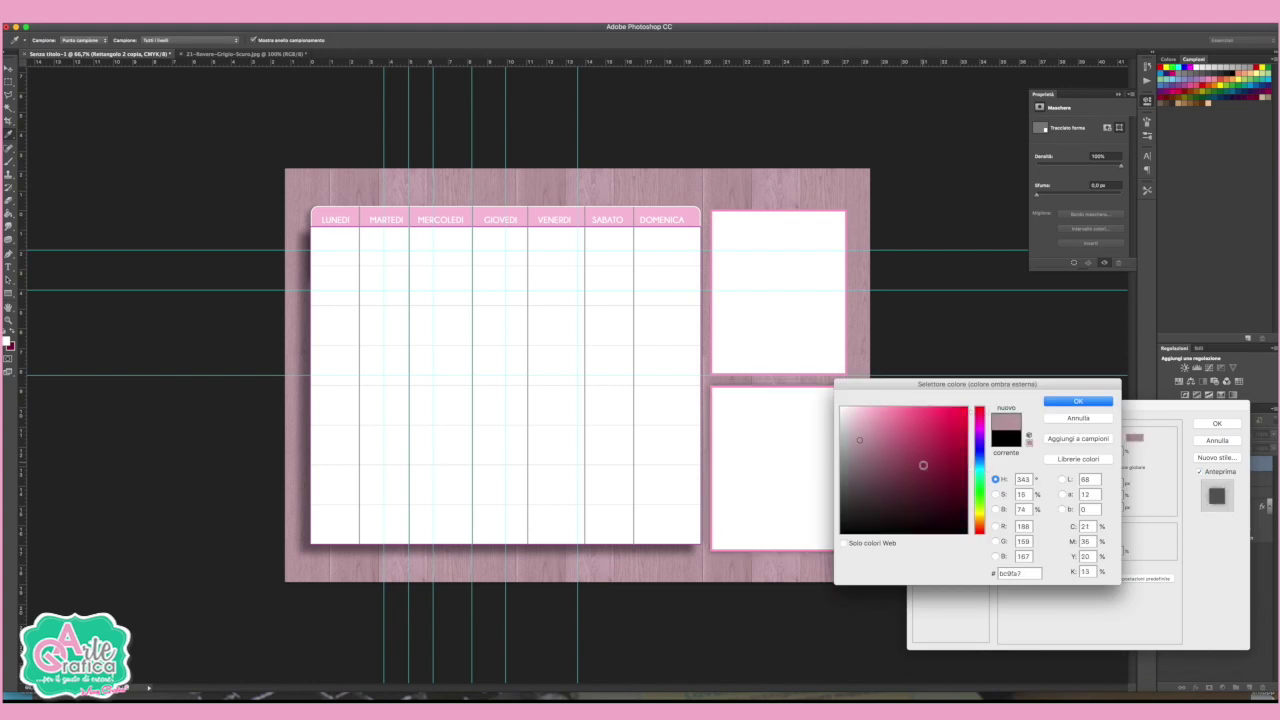
drag(897, 450, 908, 455)
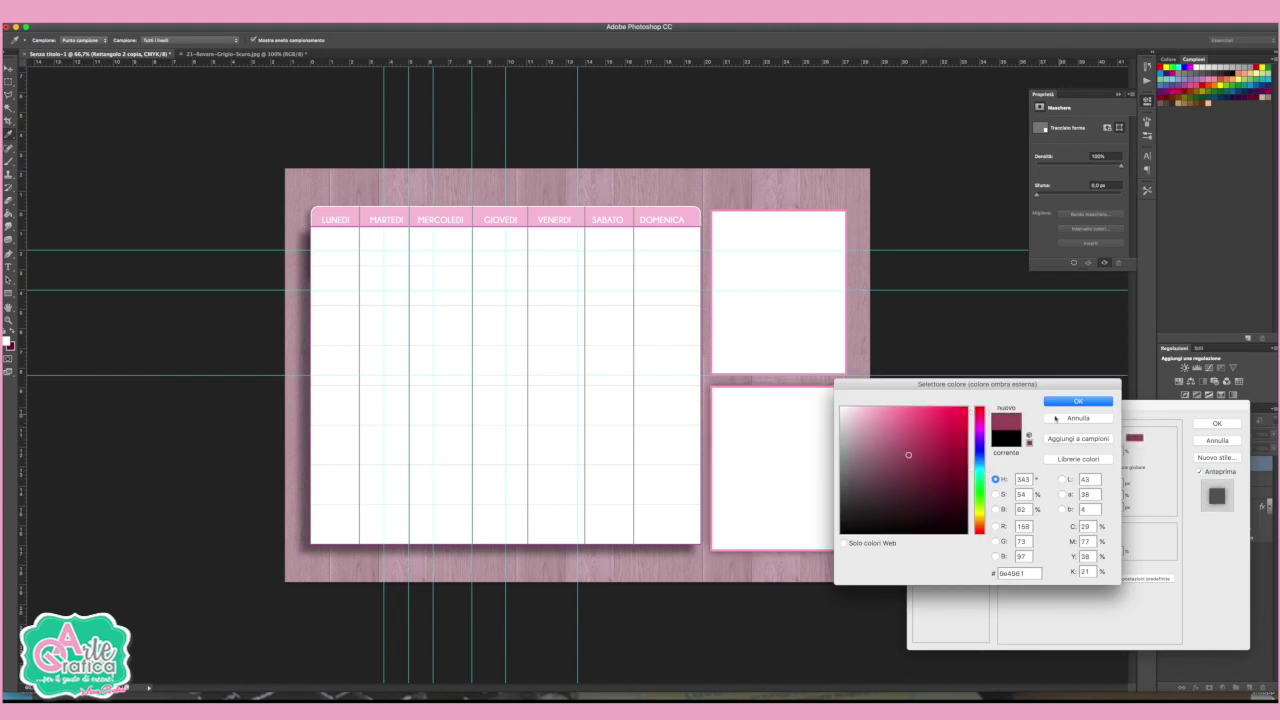
click(1103, 403)
click(1060, 485)
drag(1065, 508, 1071, 508)
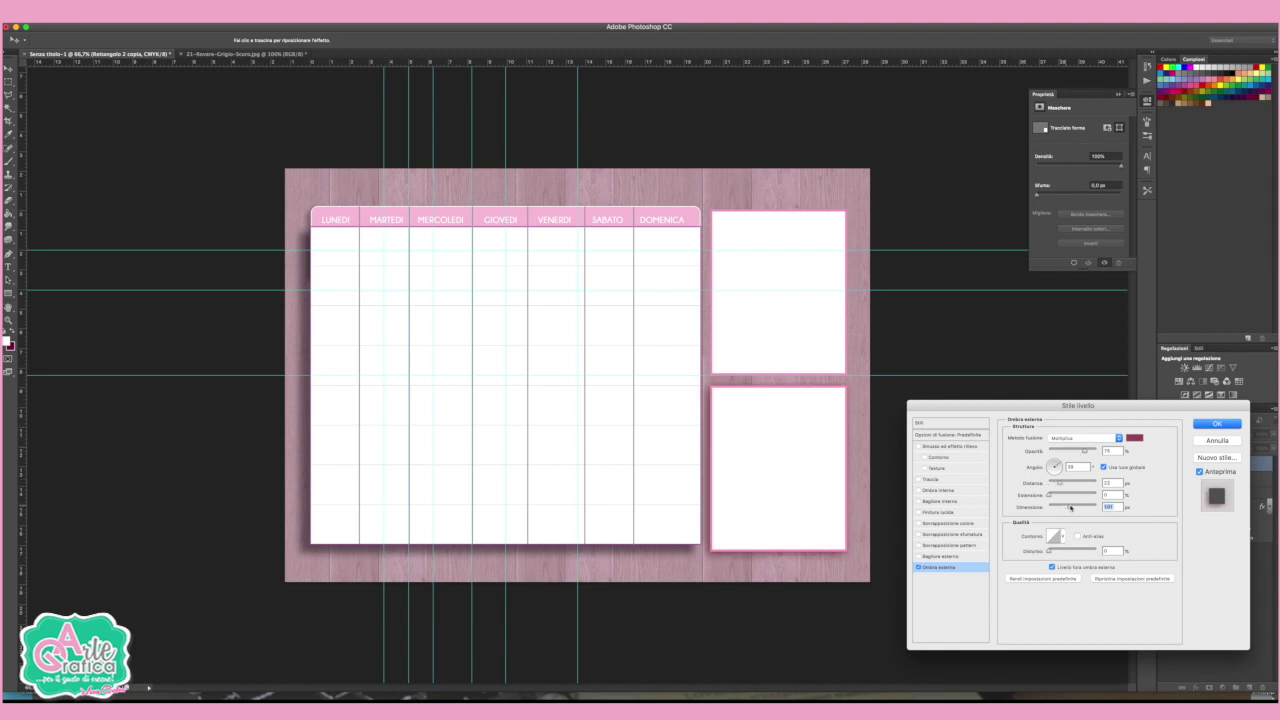
click(1226, 425)
right_click(1222, 472)
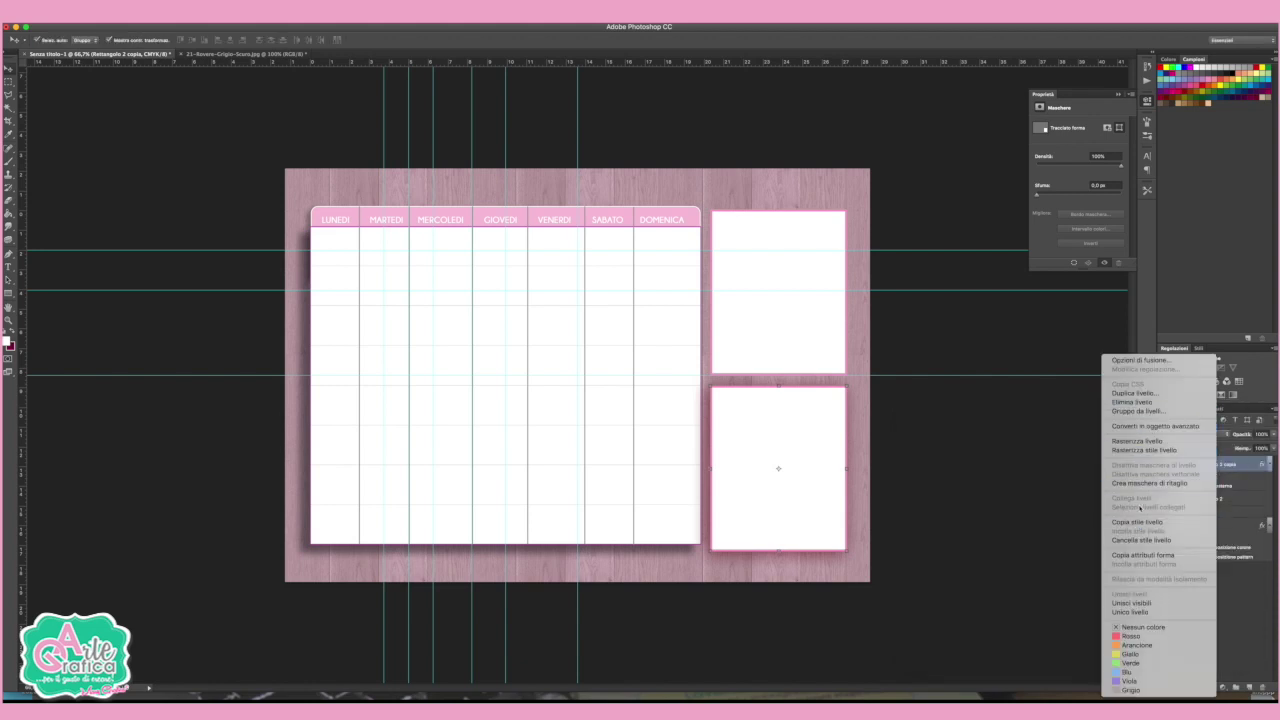
- Copy the lower box's layer style and paste it onto the upper box Rettangolo 2
click(1137, 523)
right_click(1204, 469)
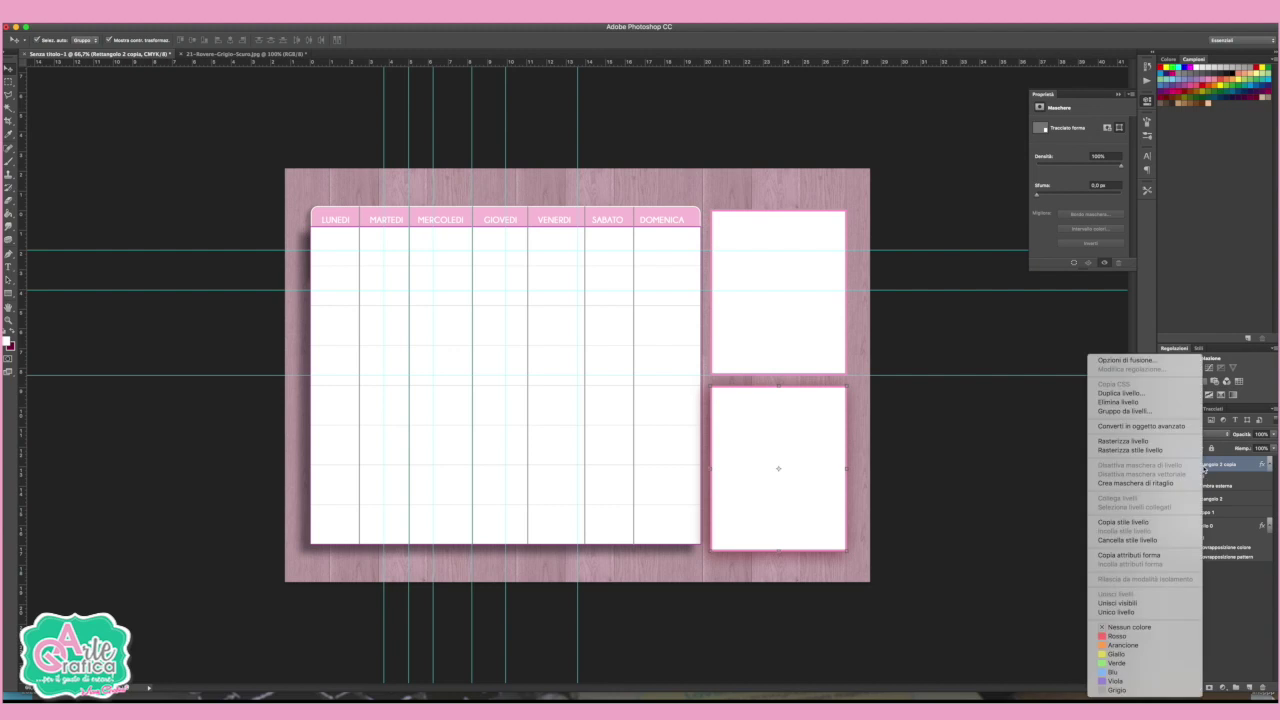
click(1123, 523)
click(755, 305)
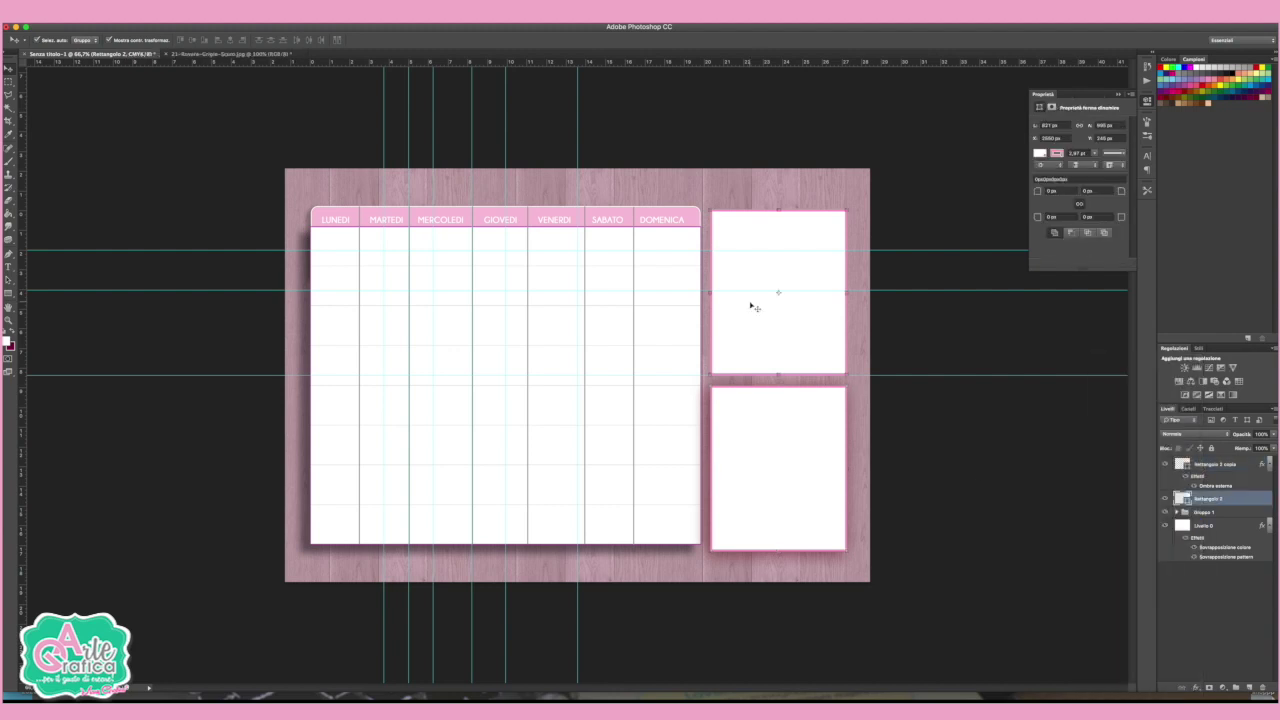
right_click(1222, 505)
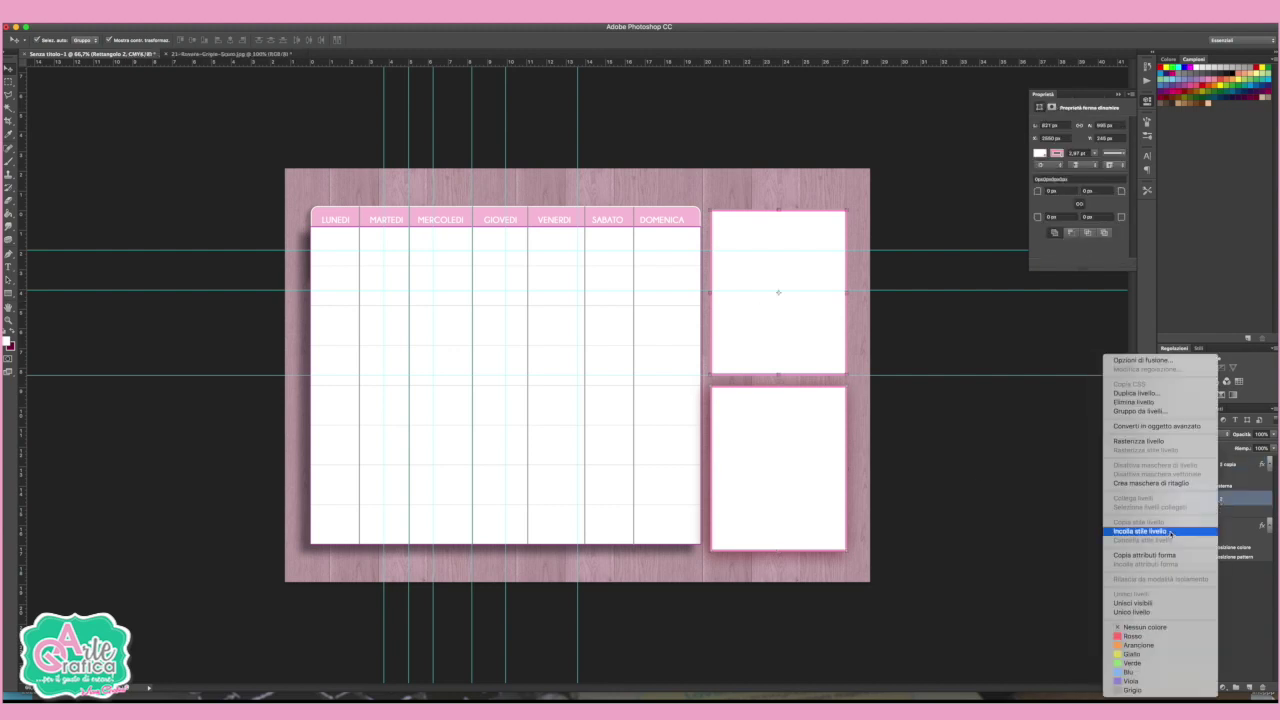
click(1169, 532)
click(946, 234)
- Add a large dark plum NOTE heading in the upper box's top-left corner
key(t)
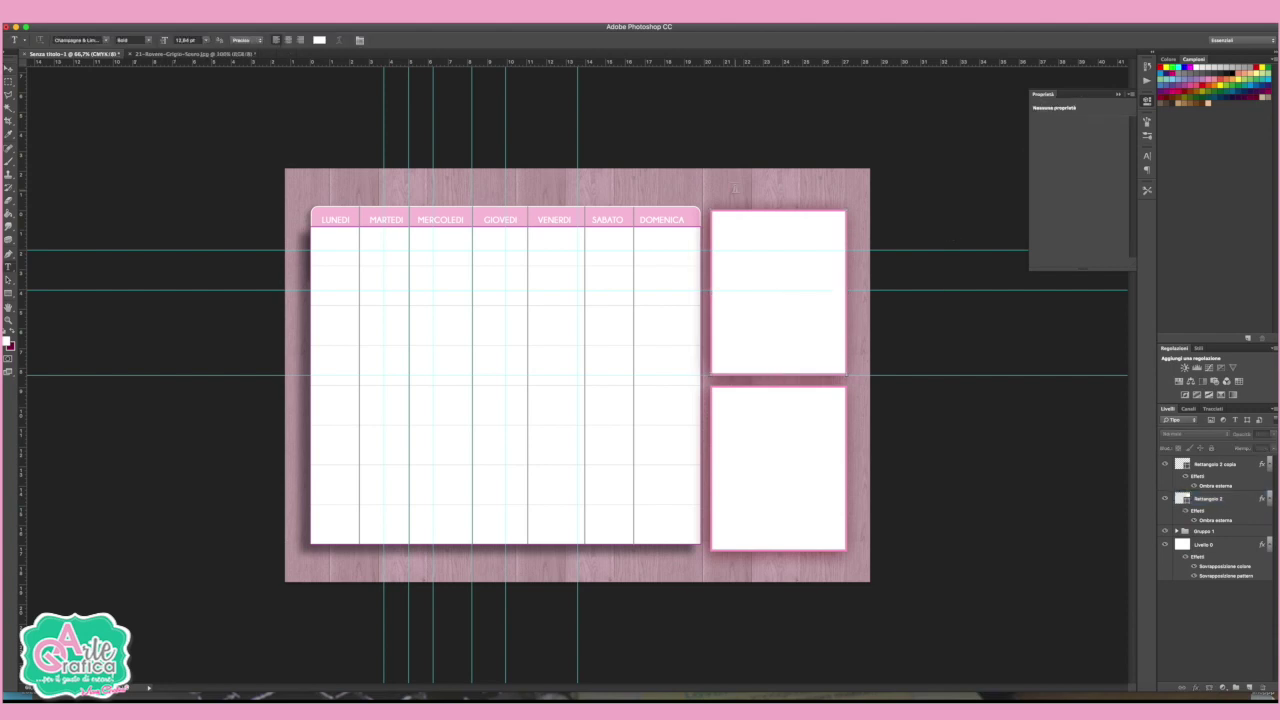
click(870, 208)
text(NOTE)
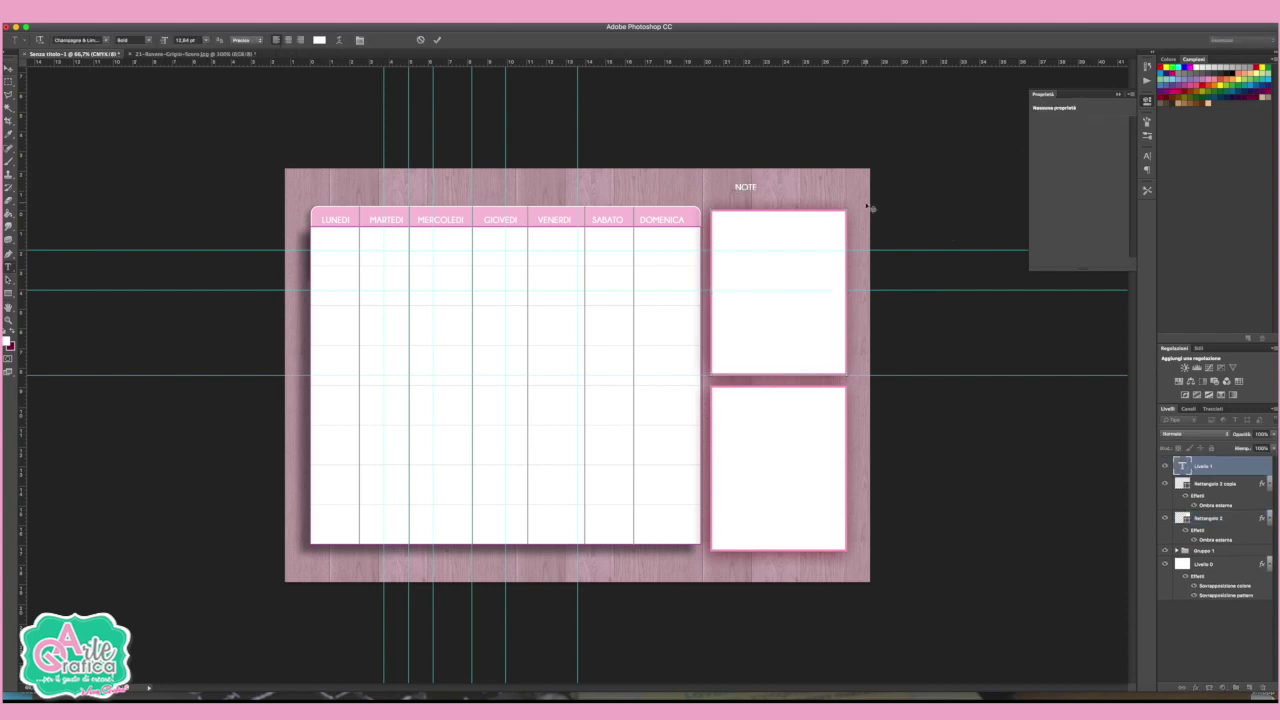
key(ctrl+t)
drag(757, 180, 776, 235)
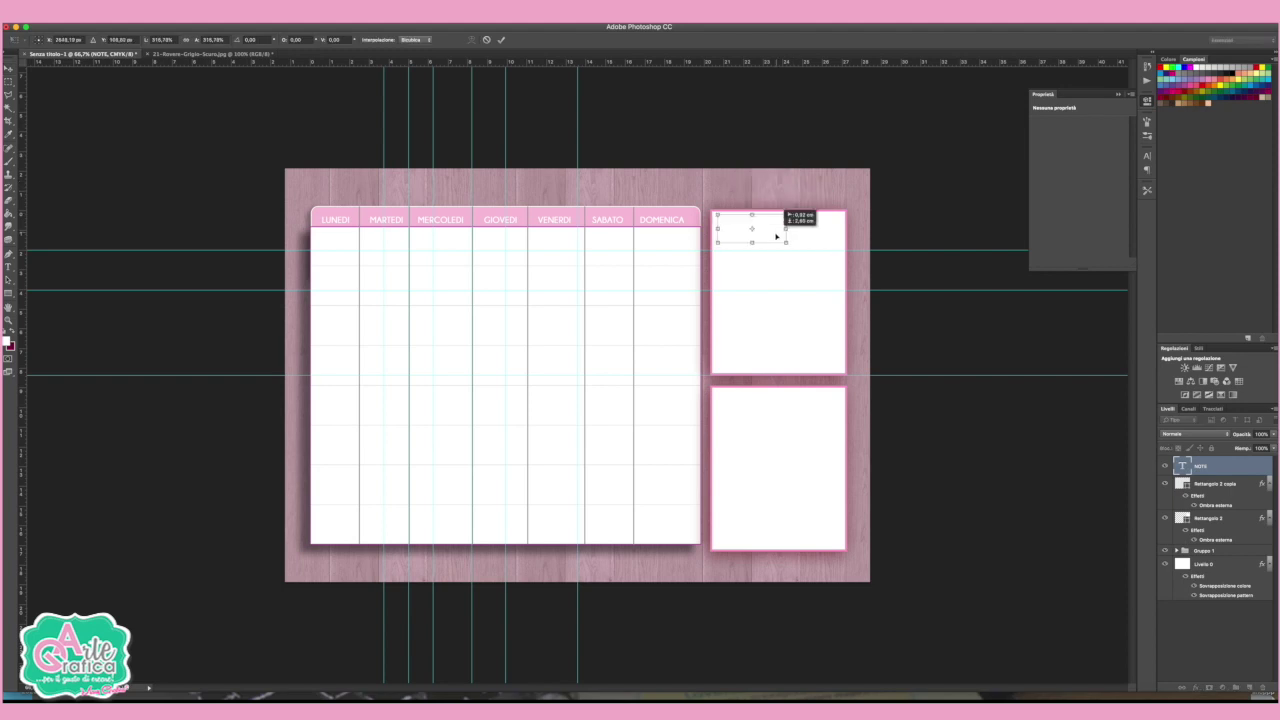
key(Return)
click(8, 266)
double_click(738, 225)
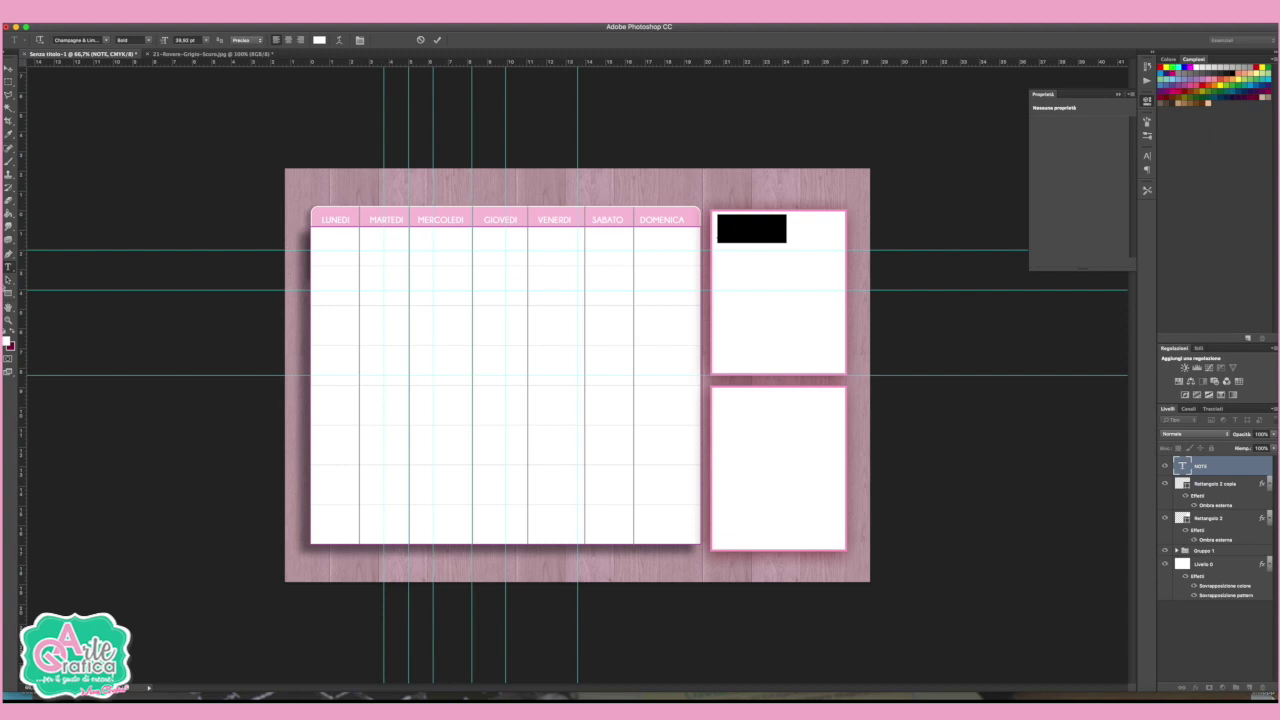
click(13, 340)
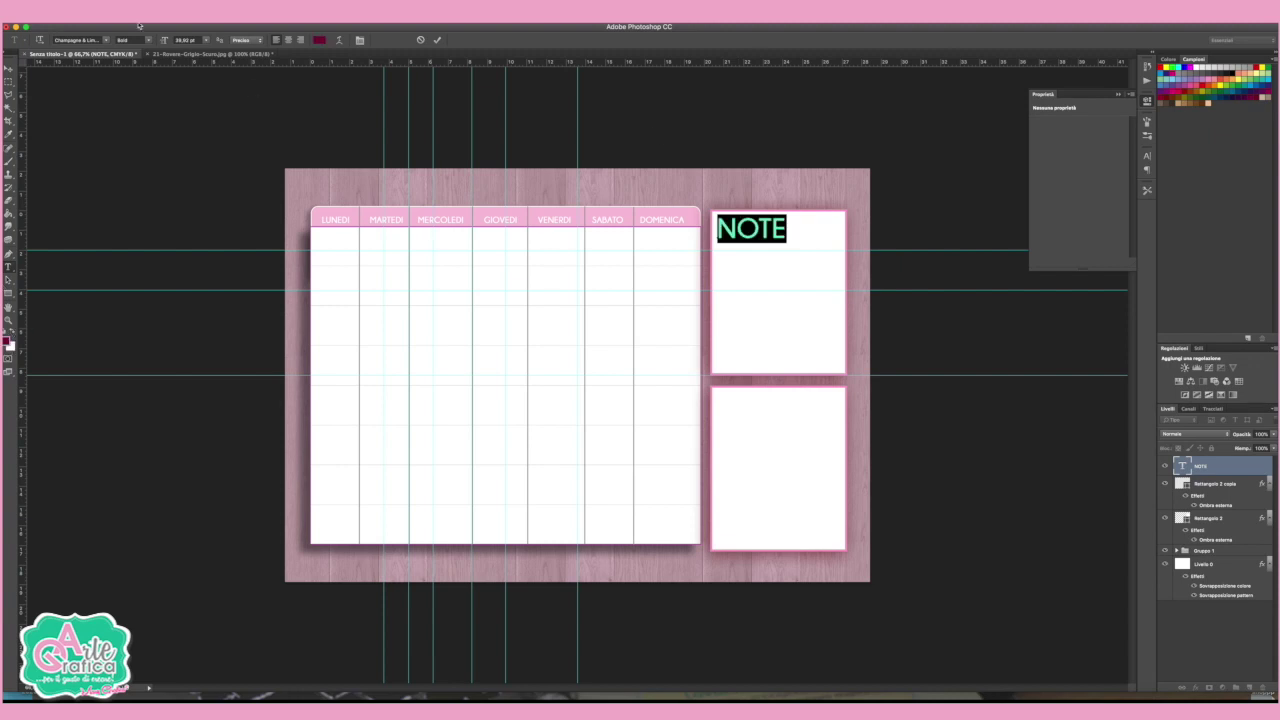
click(8, 70)
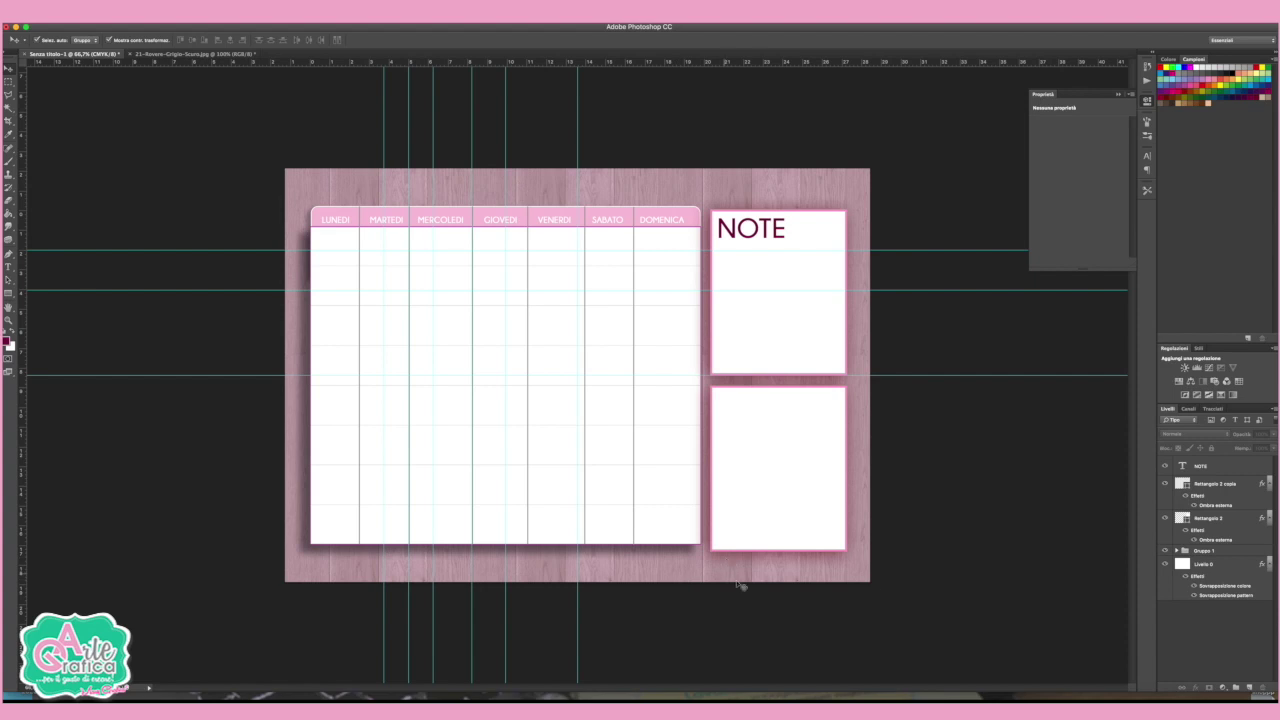
- Add a new layer above Livello 0 and load a flower-shaped rose Brush preset
click(1215, 568)
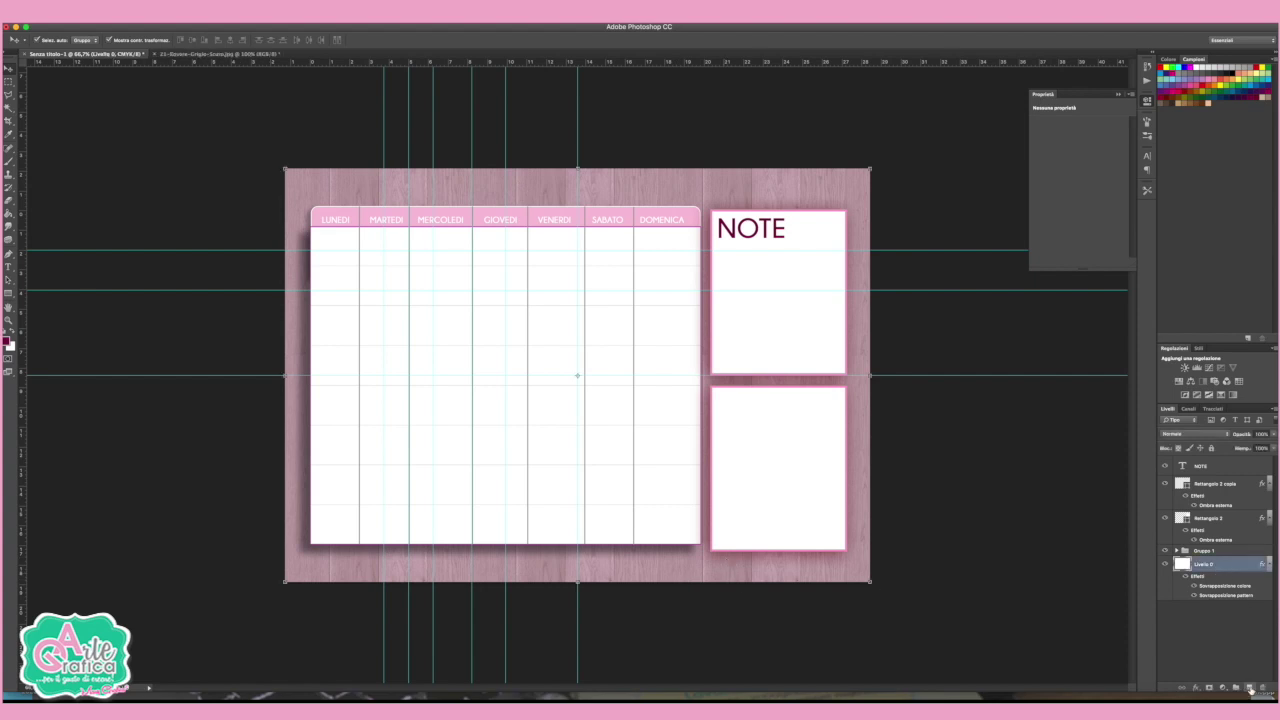
click(1249, 688)
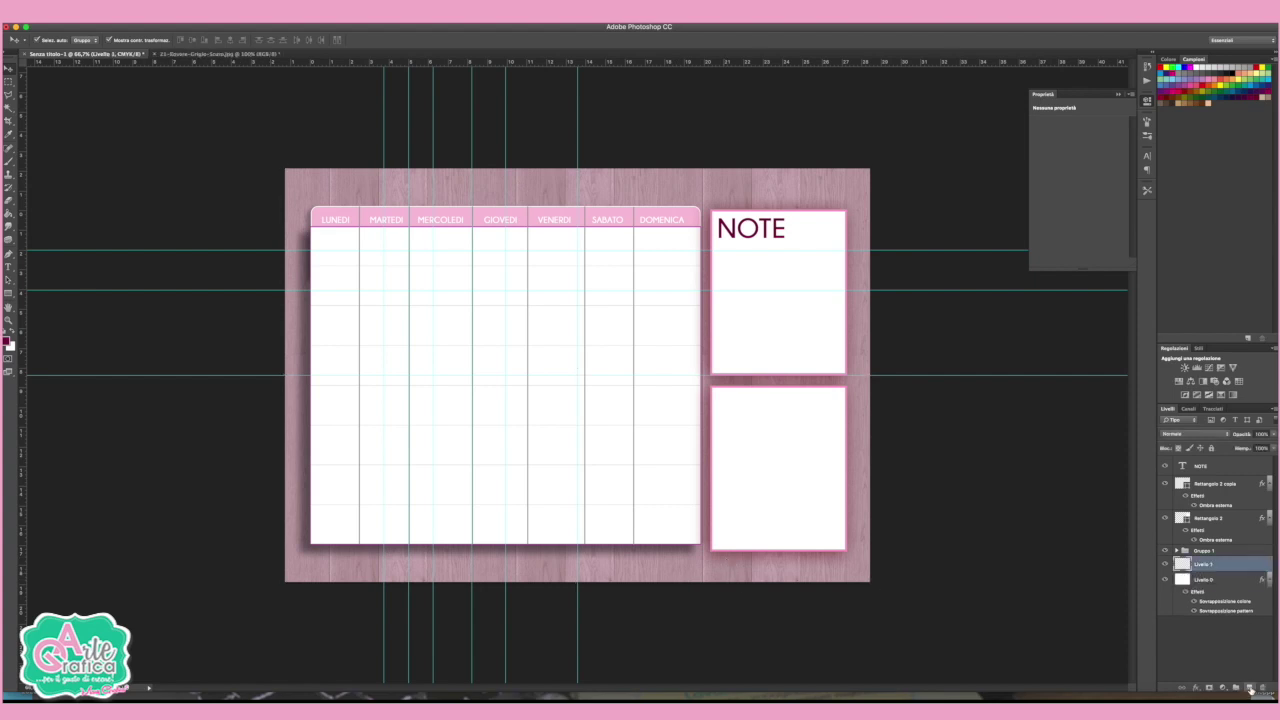
click(10, 162)
click(40, 40)
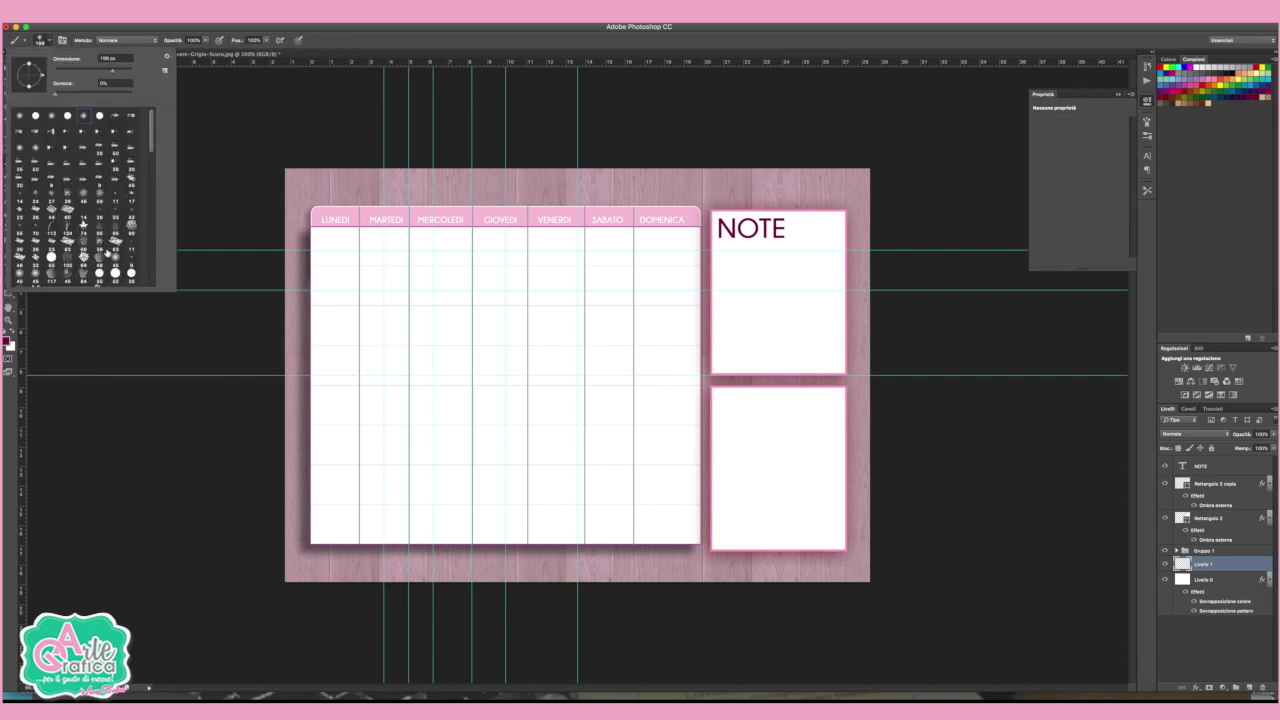
click(103, 257)
- Paint white roses along the bottom-left strip, adjusting the brush size
click(13, 336)
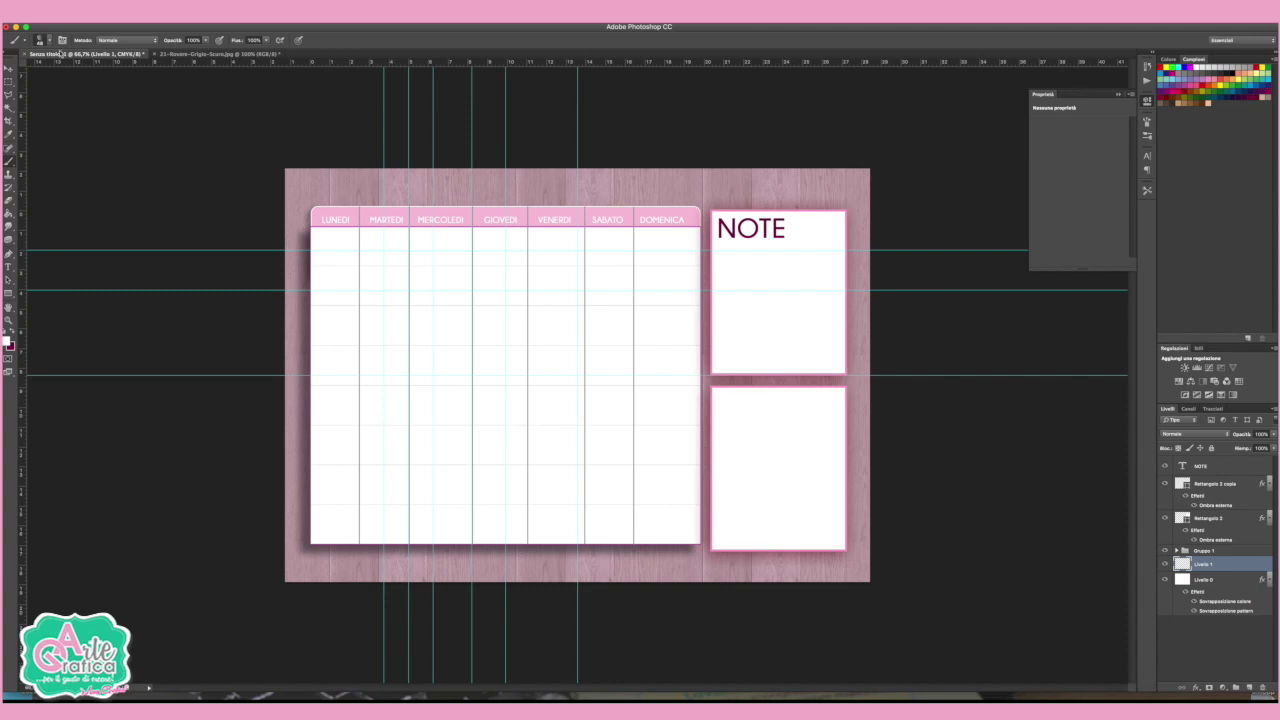
click(46, 43)
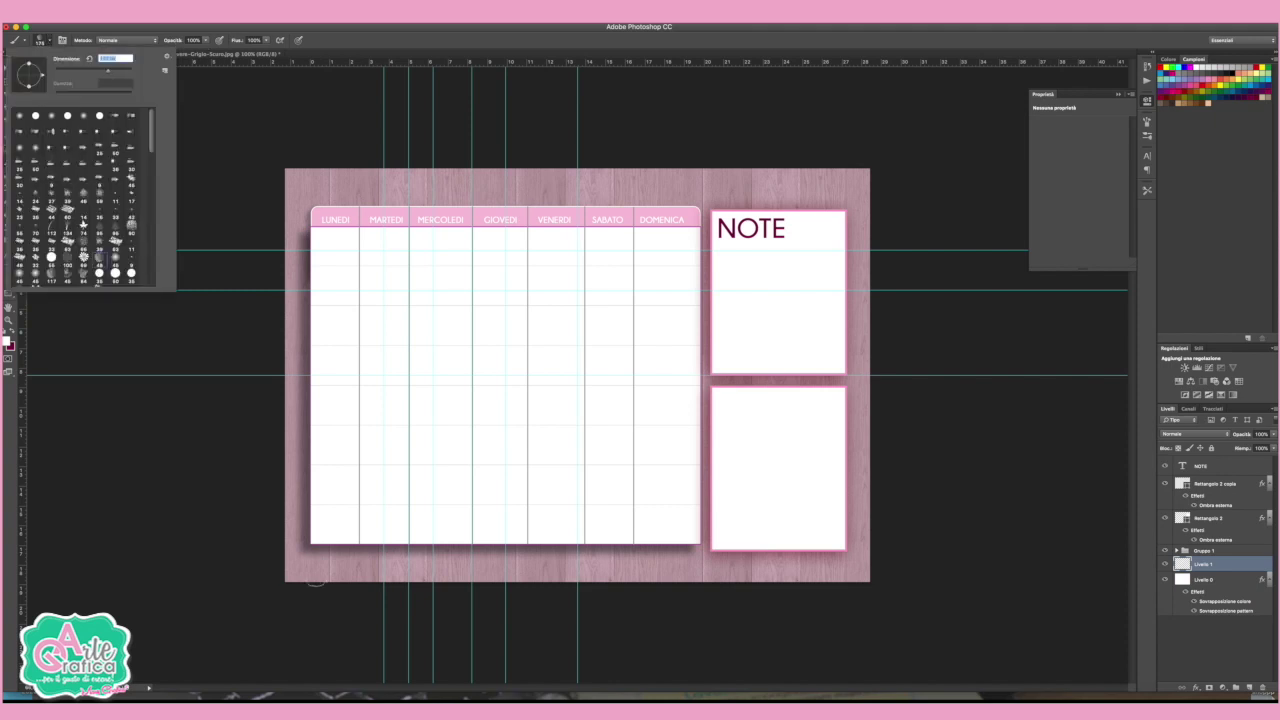
click(46, 43)
click(298, 568)
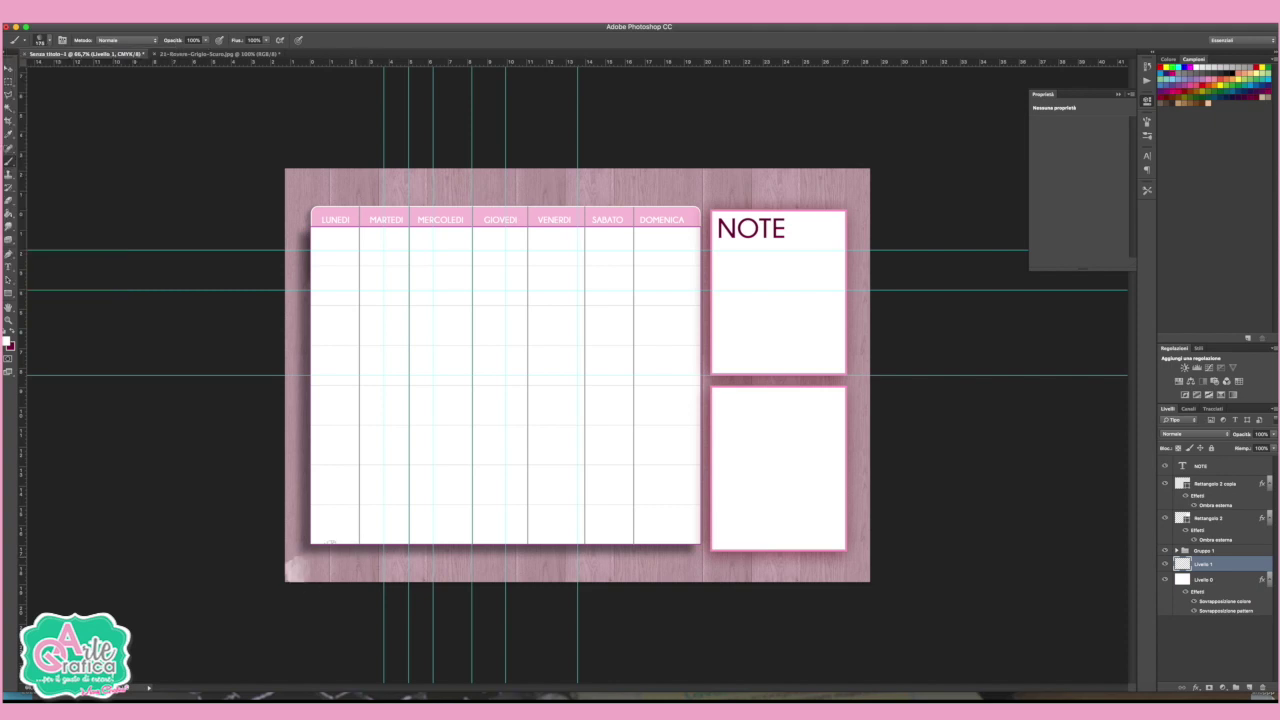
click(46, 41)
double_click(115, 58)
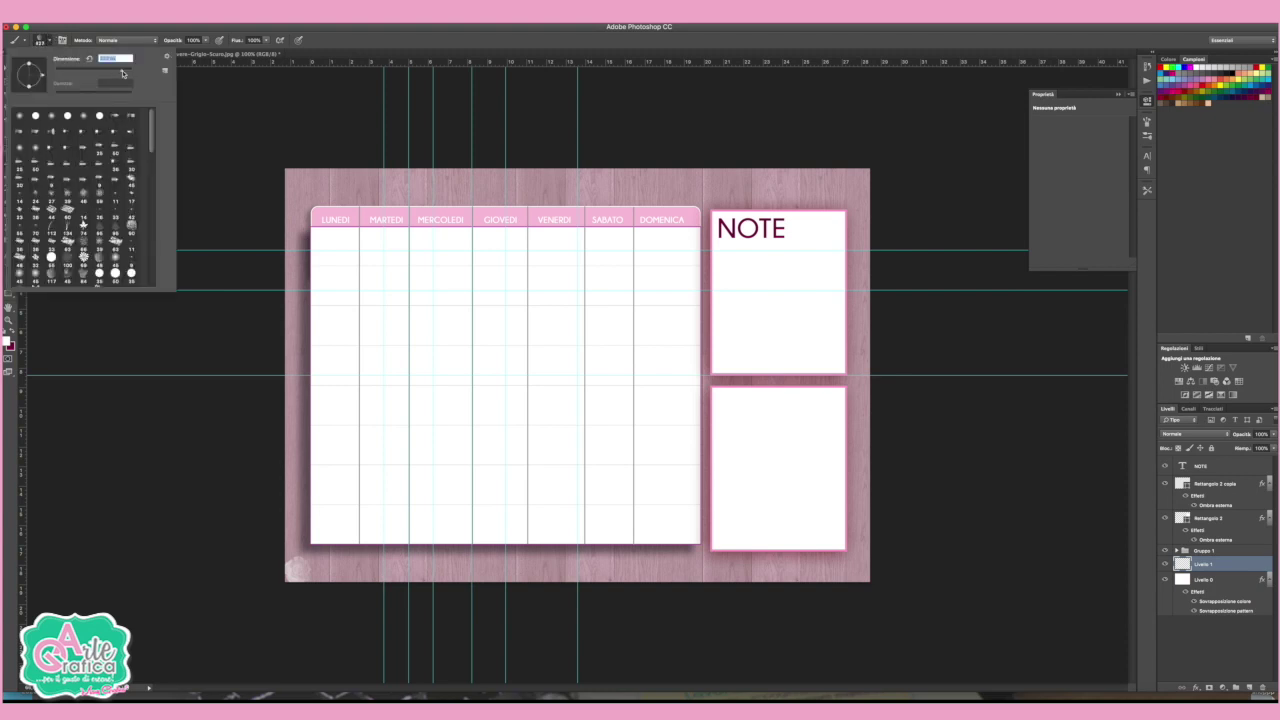
click(358, 556)
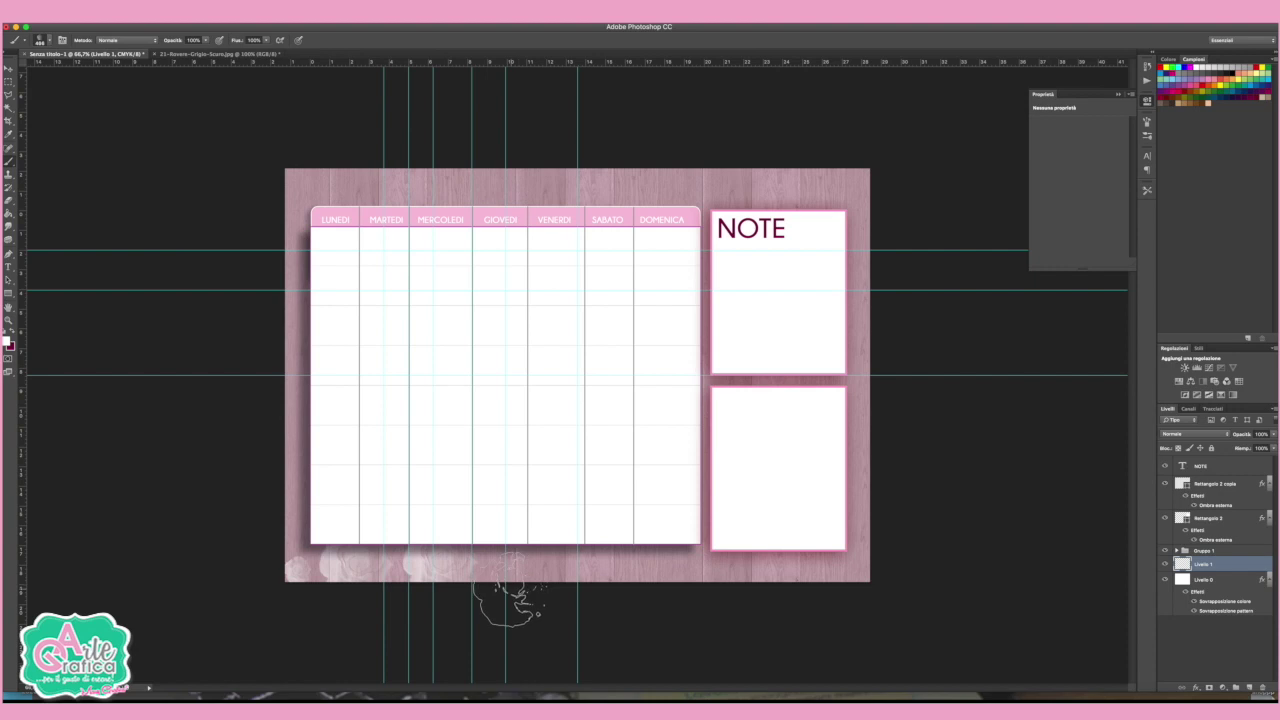
drag(500, 595, 256, 535)
- Stamp yellow flowers at several spots along the bottom strip
click(1194, 84)
click(1222, 84)
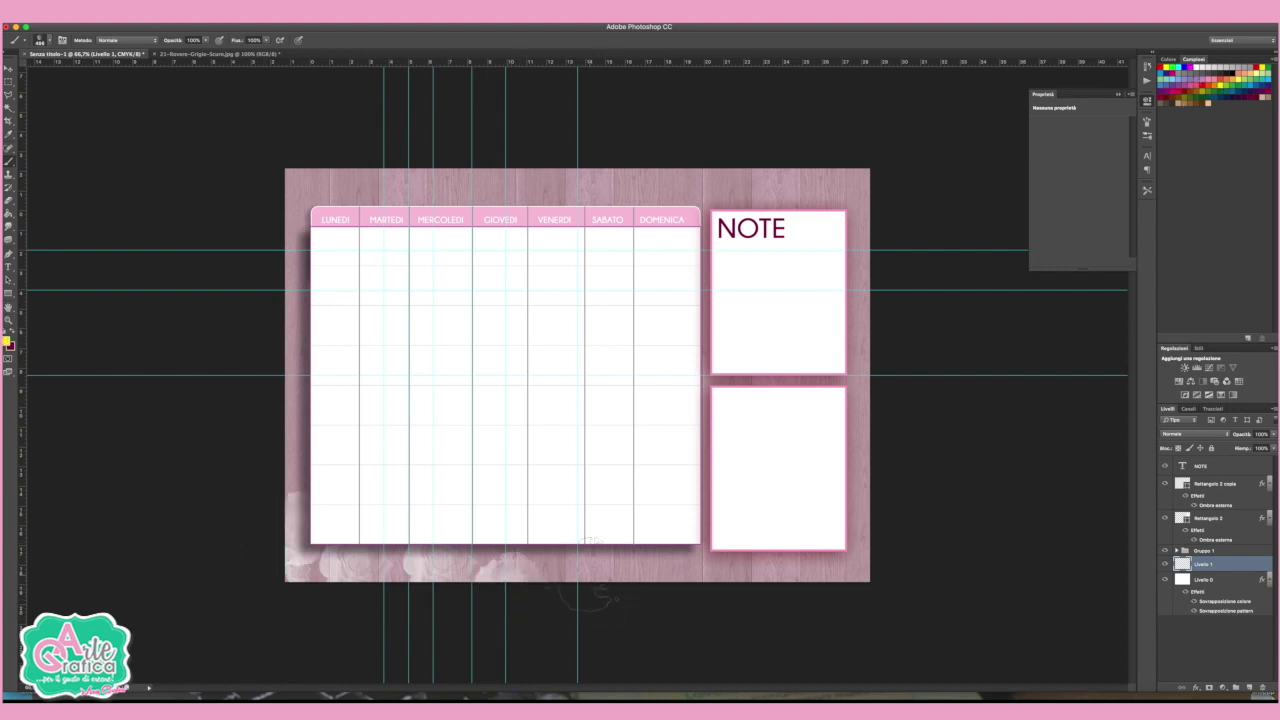
click(588, 565)
click(695, 575)
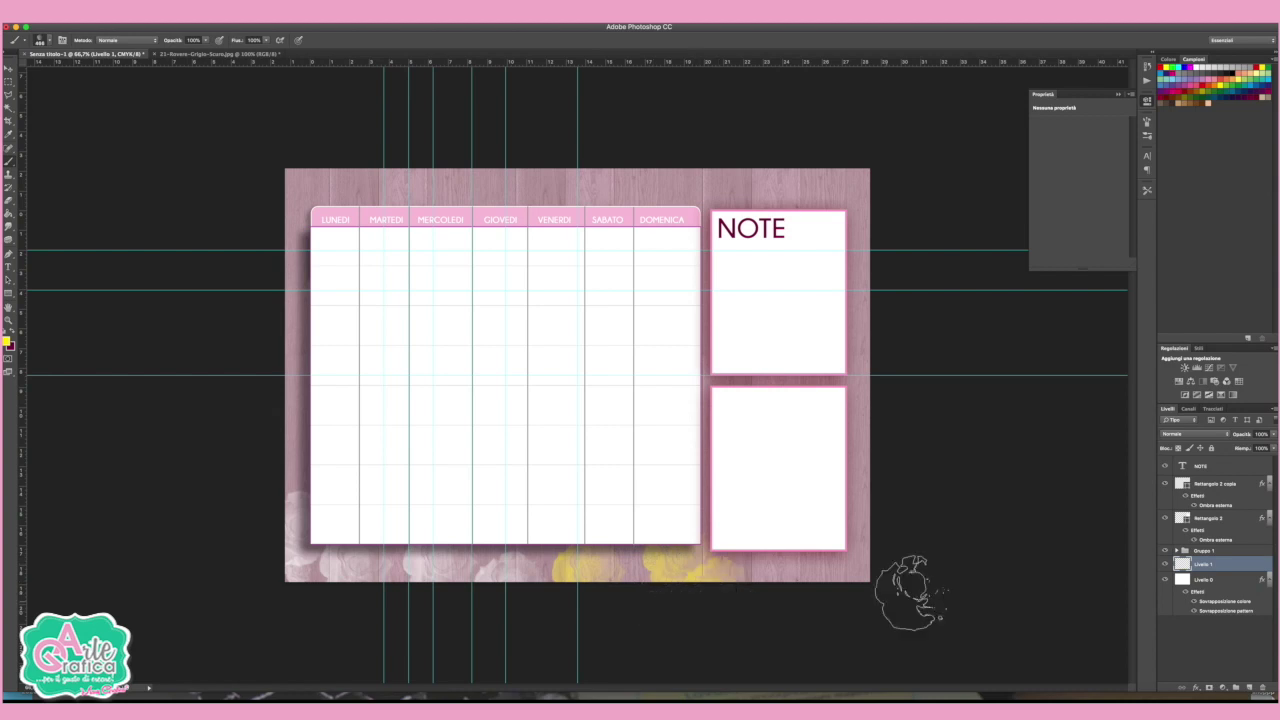
click(835, 540)
click(292, 560)
- Add a pale flower under the lower note box, then dark red flowers along the bottom
click(1190, 80)
click(735, 580)
key(x)
click(640, 600)
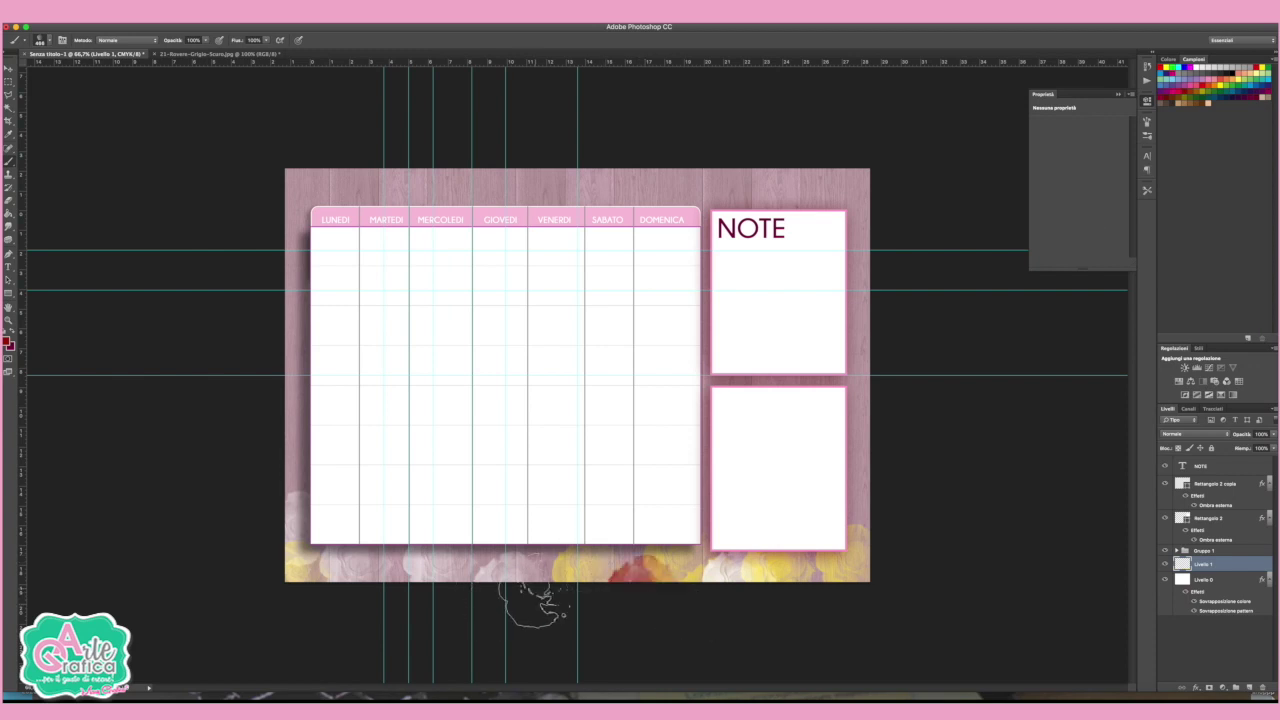
click(542, 617)
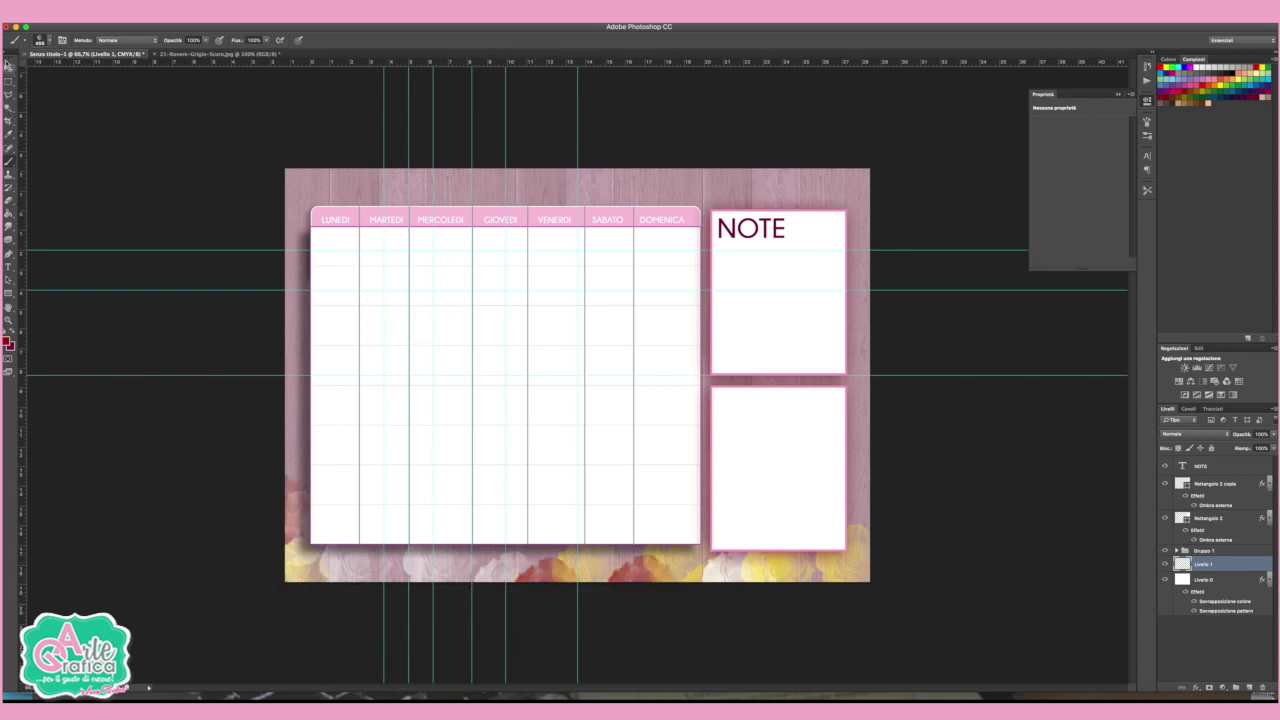
click(8, 67)
click(118, 99)
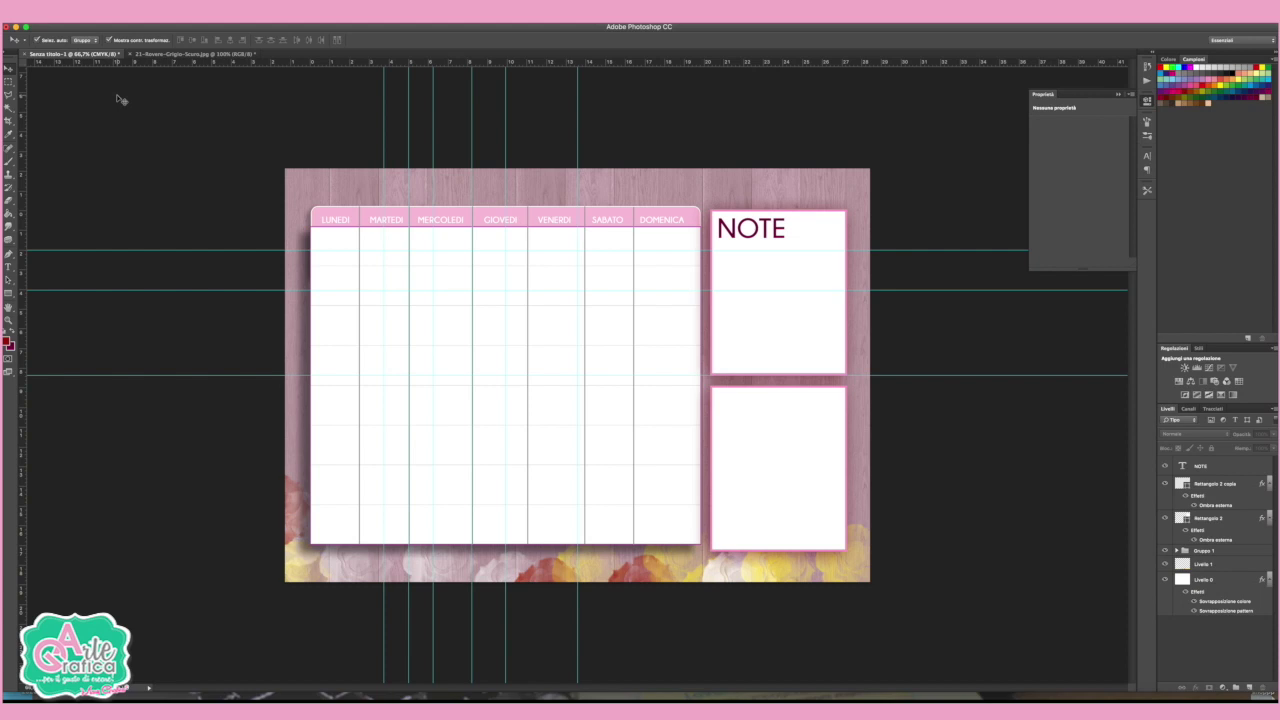
- Type 'Planner settimanale' above the day columns in a 38.23 pt pink script font
click(8, 266)
click(521, 183)
text(Planner settimanale)
key(ctrl+a)
drag(164, 40, 108, 66)
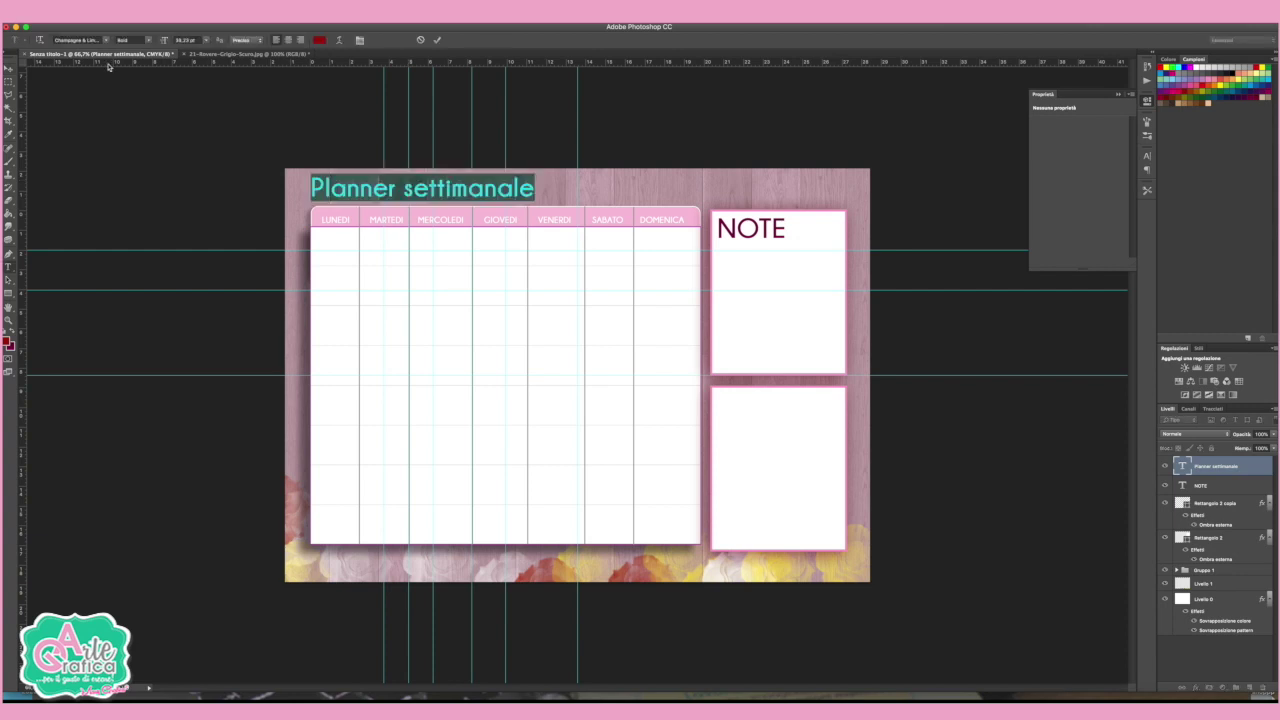
click(78, 40)
key(Down)
key(ctrl+Return)
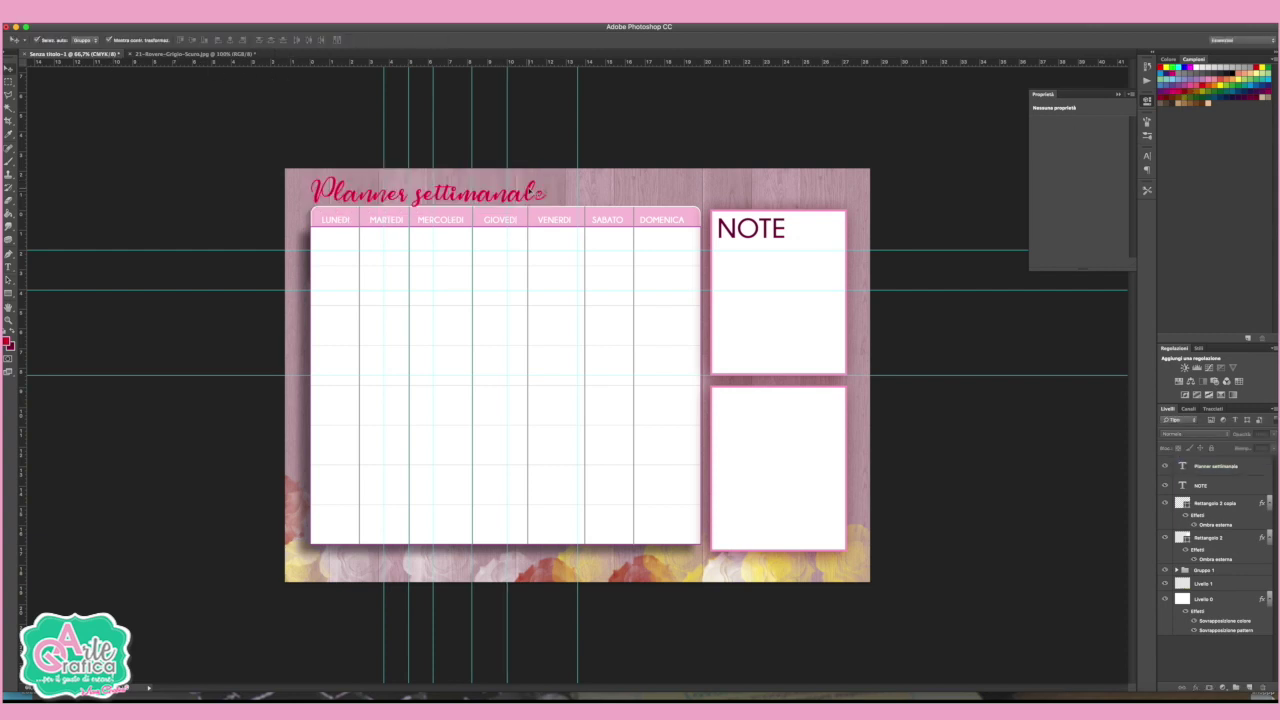
- Give the title a near-white Stroke layer style
click(1196, 688)
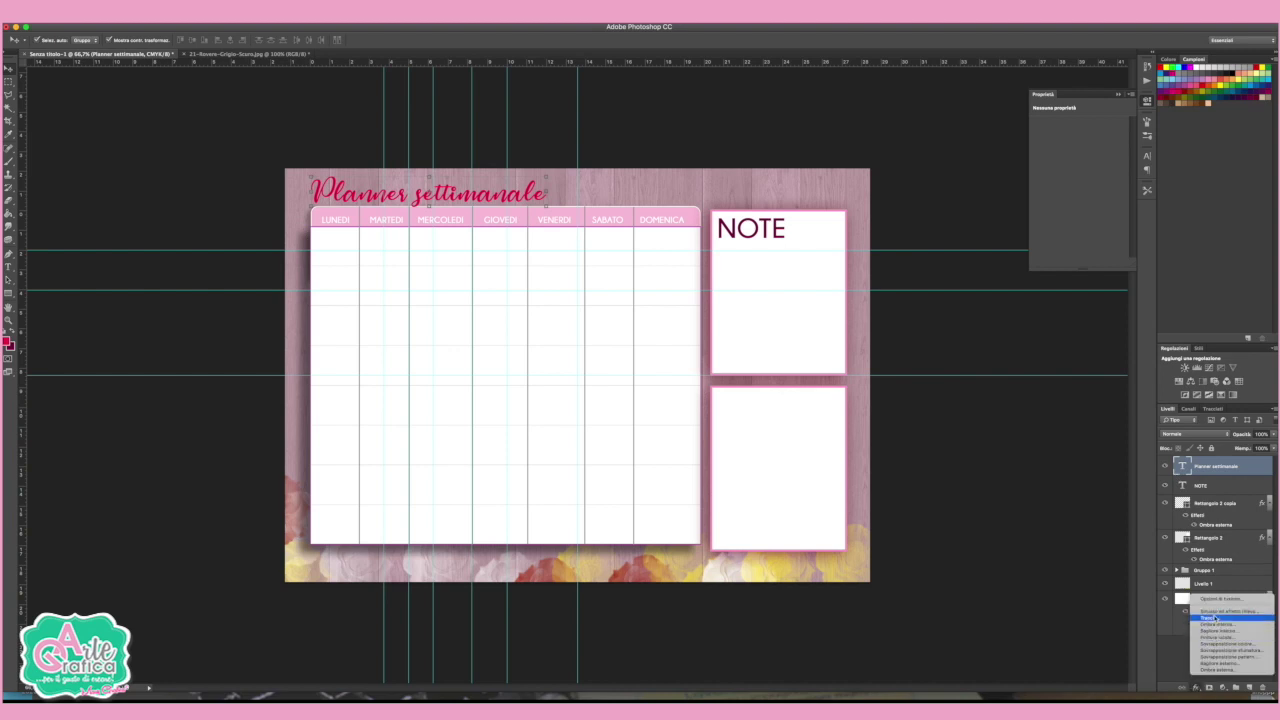
click(1215, 618)
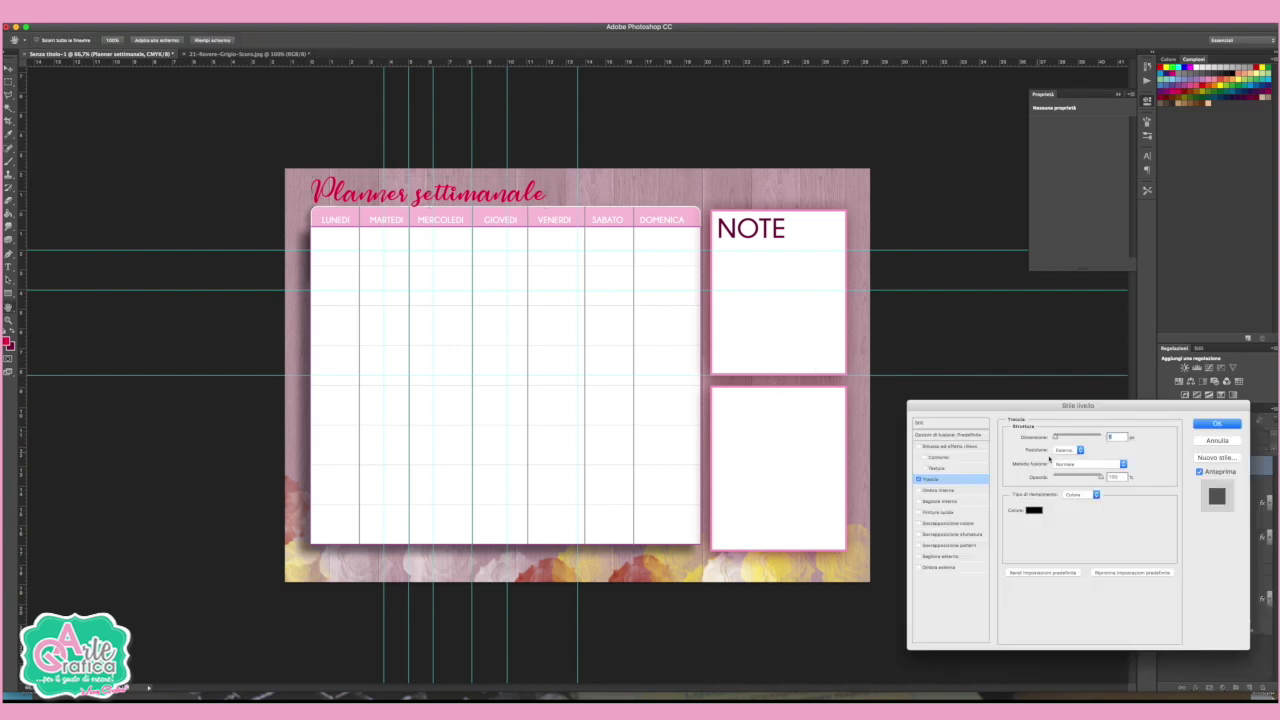
click(1037, 510)
click(871, 408)
click(1078, 401)
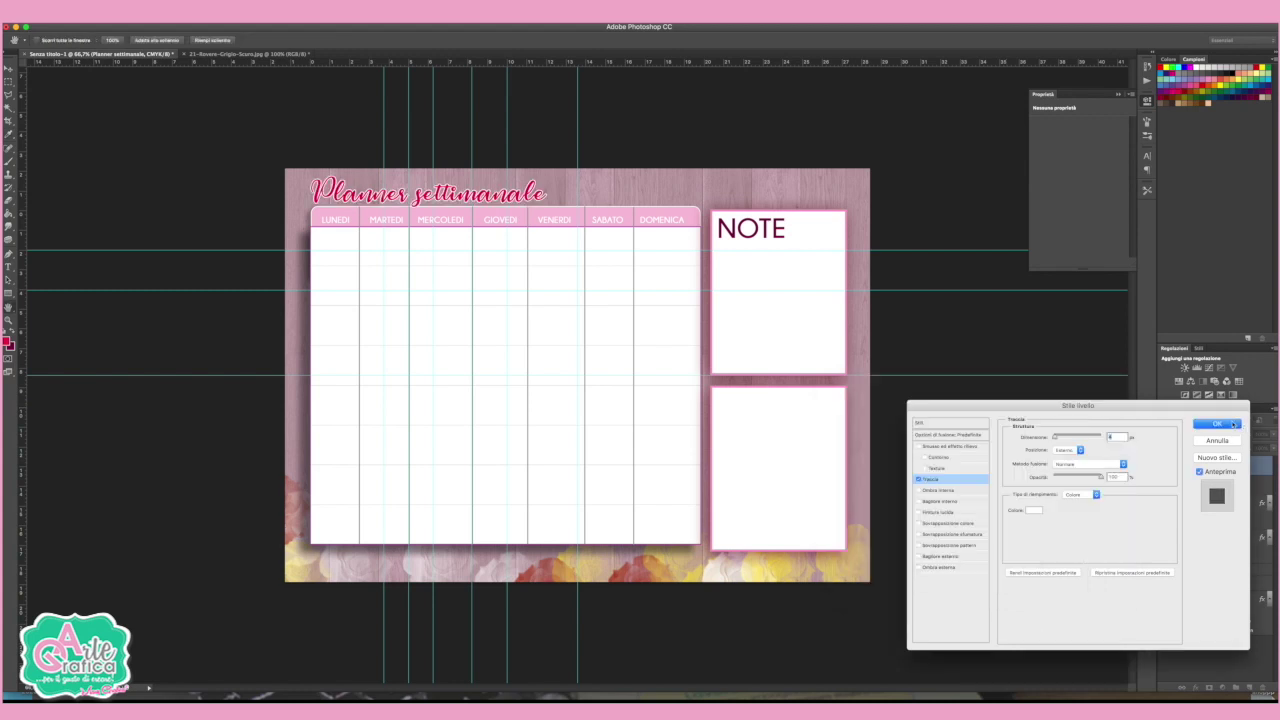
- Enlarge the title to about 152% with Free Transform
key(Return)
key(ctrl+t)
drag(551, 179, 668, 188)
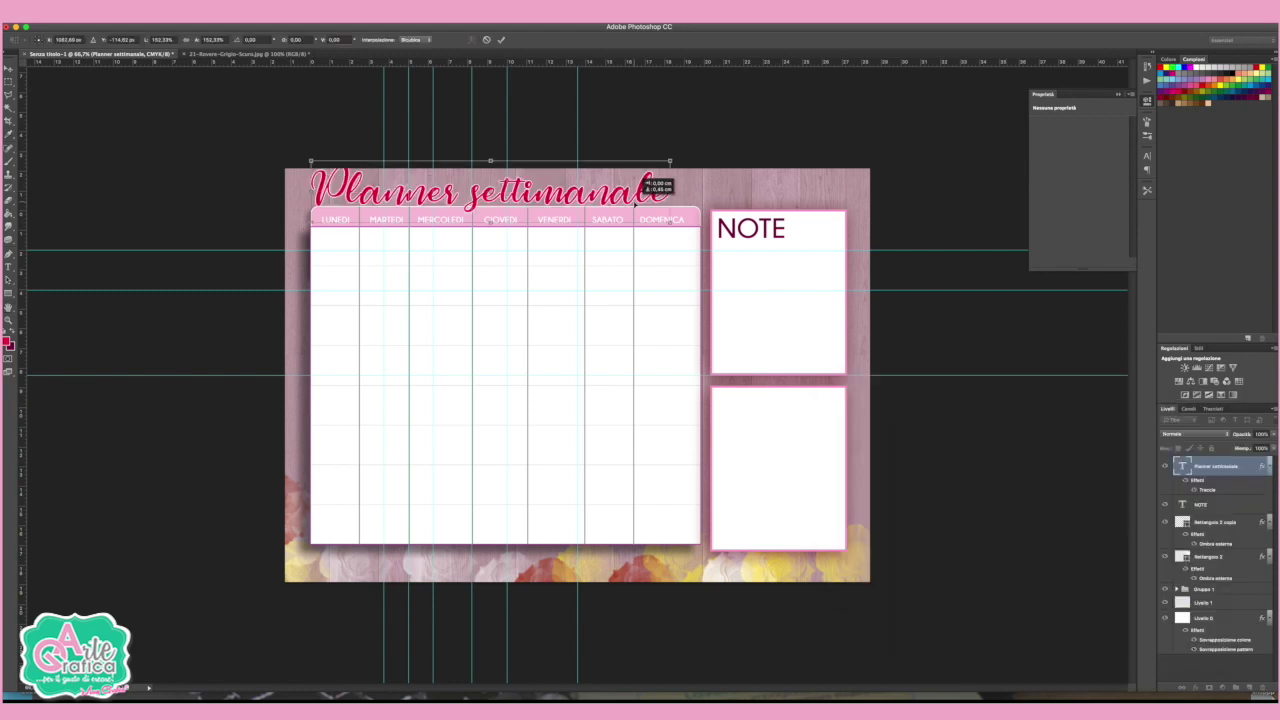
key(Return)
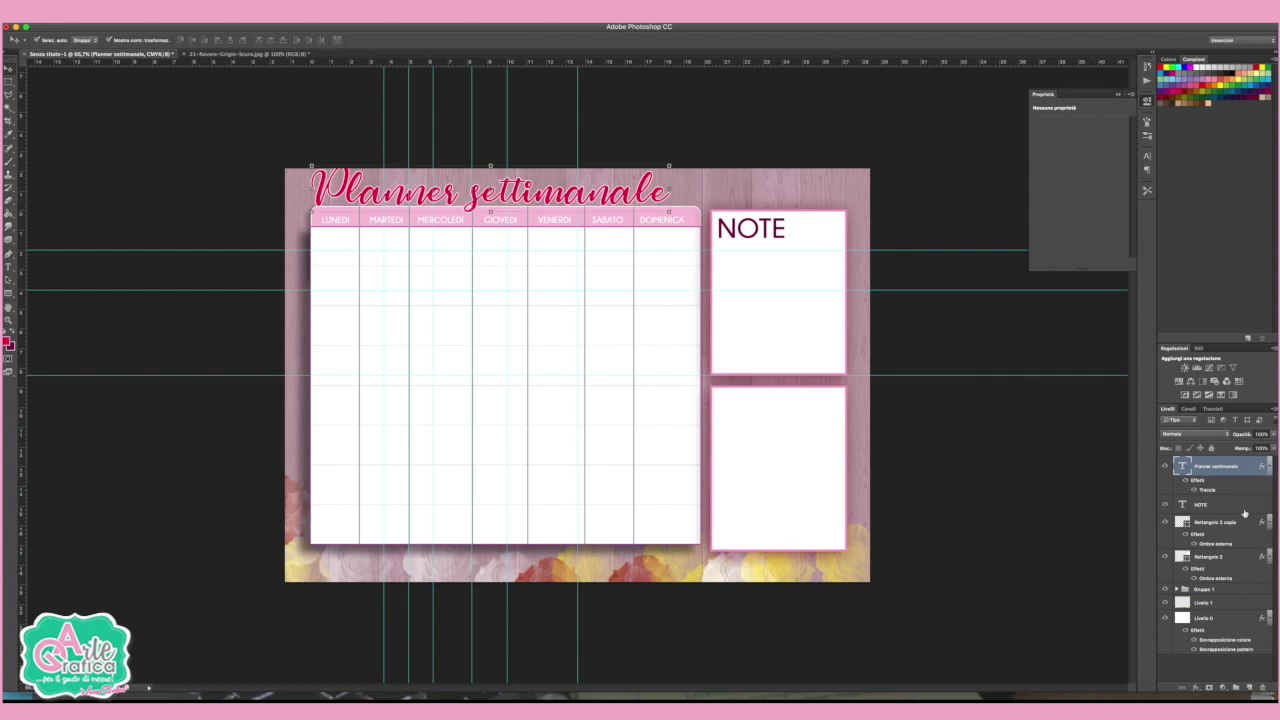
click(1224, 505)
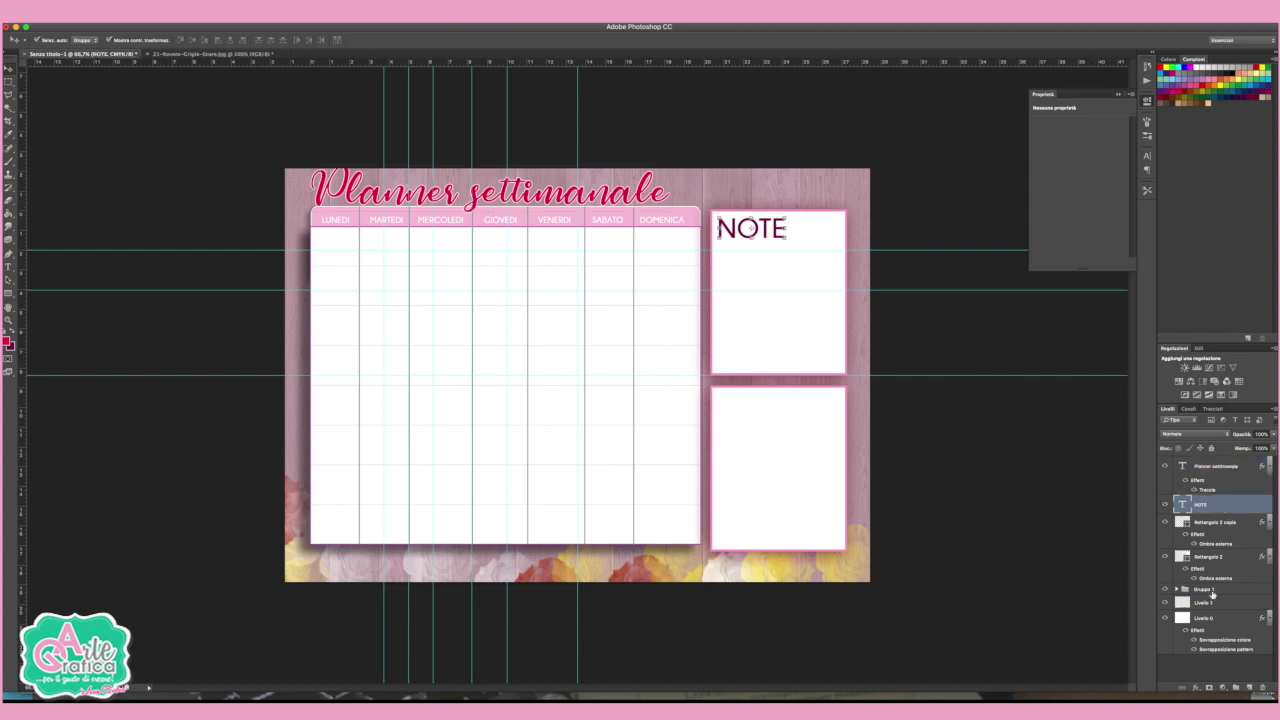
- Move the NOTE heading, note boxes and day card down about 10 px
shift+click(1208, 590)
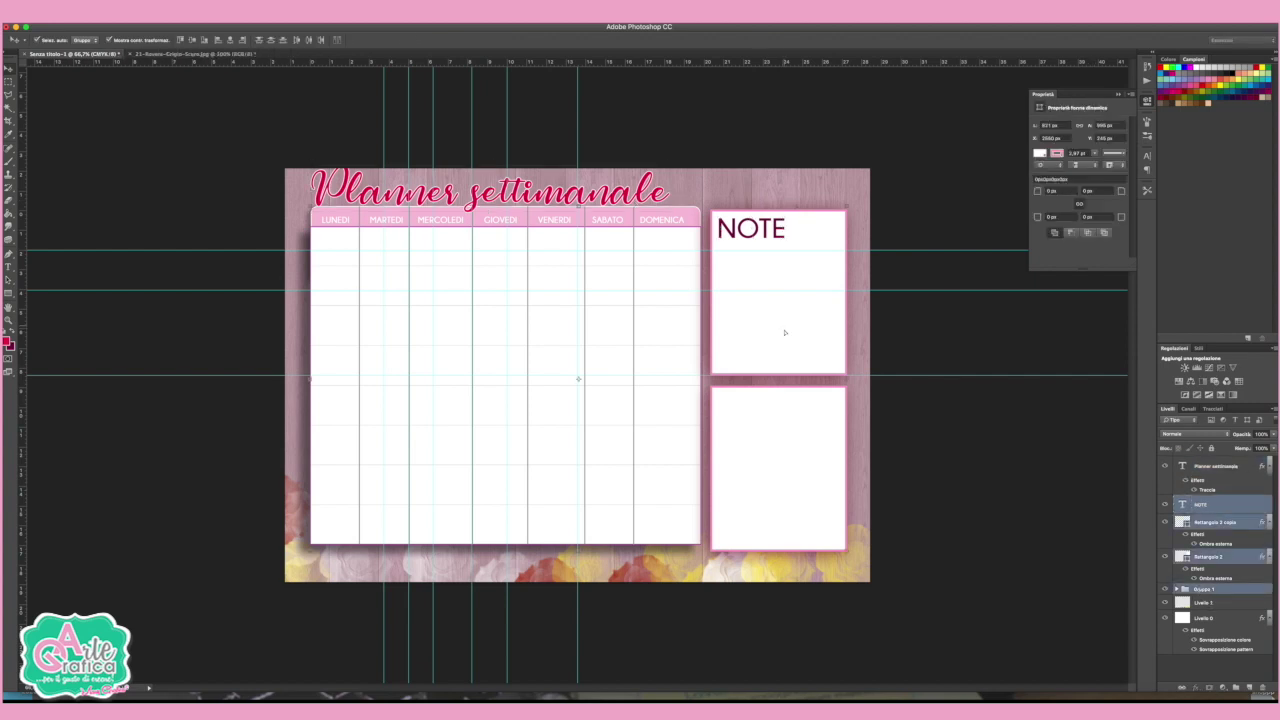
drag(785, 336, 785, 341)
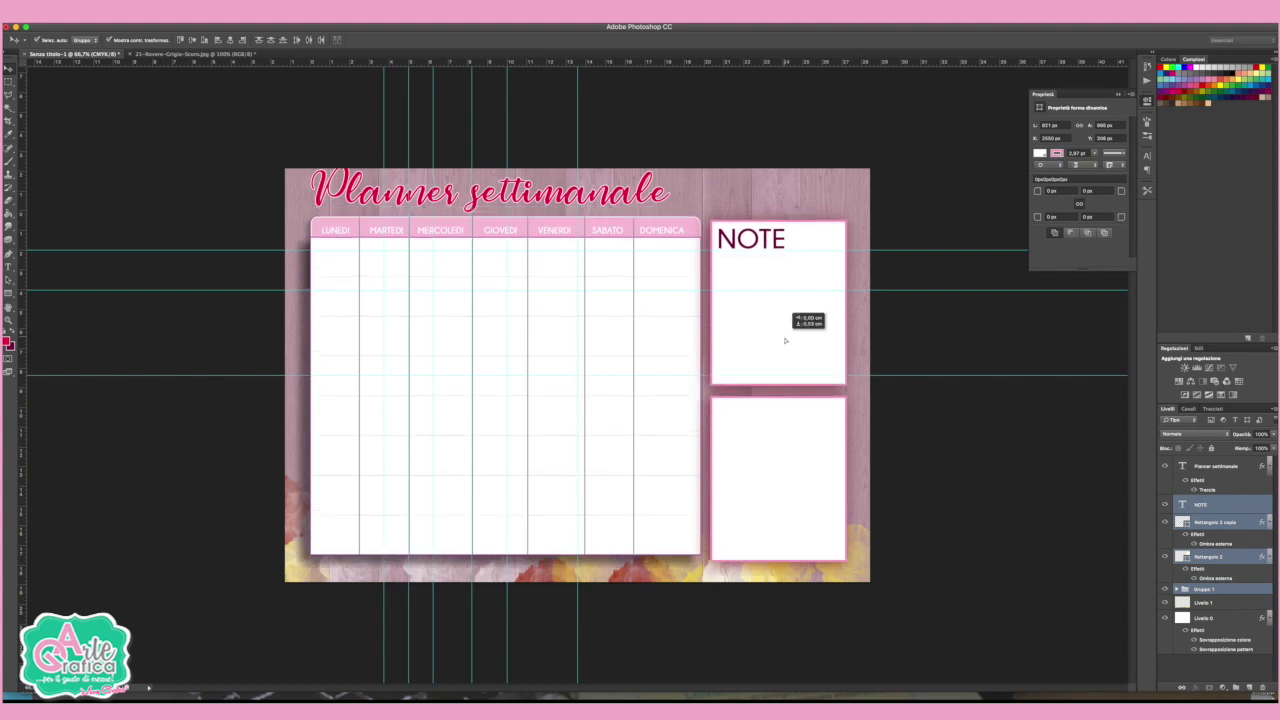
drag(785, 341, 786, 343)
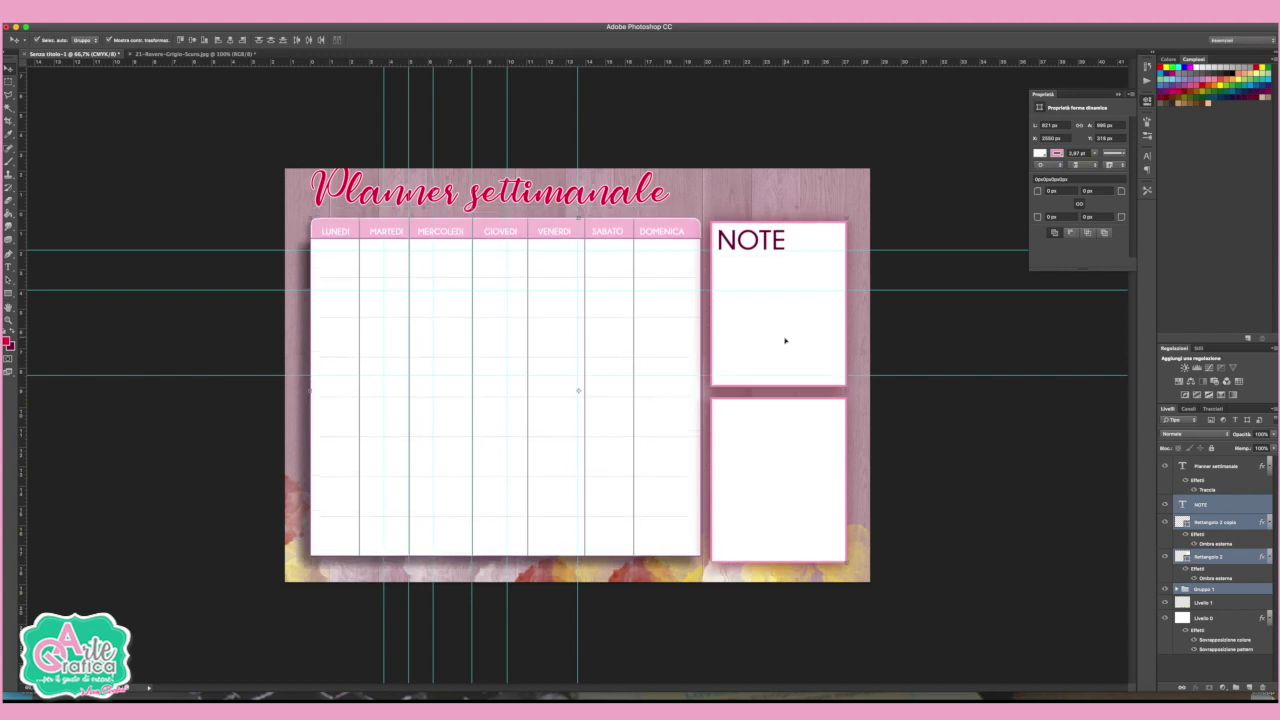
click(993, 213)
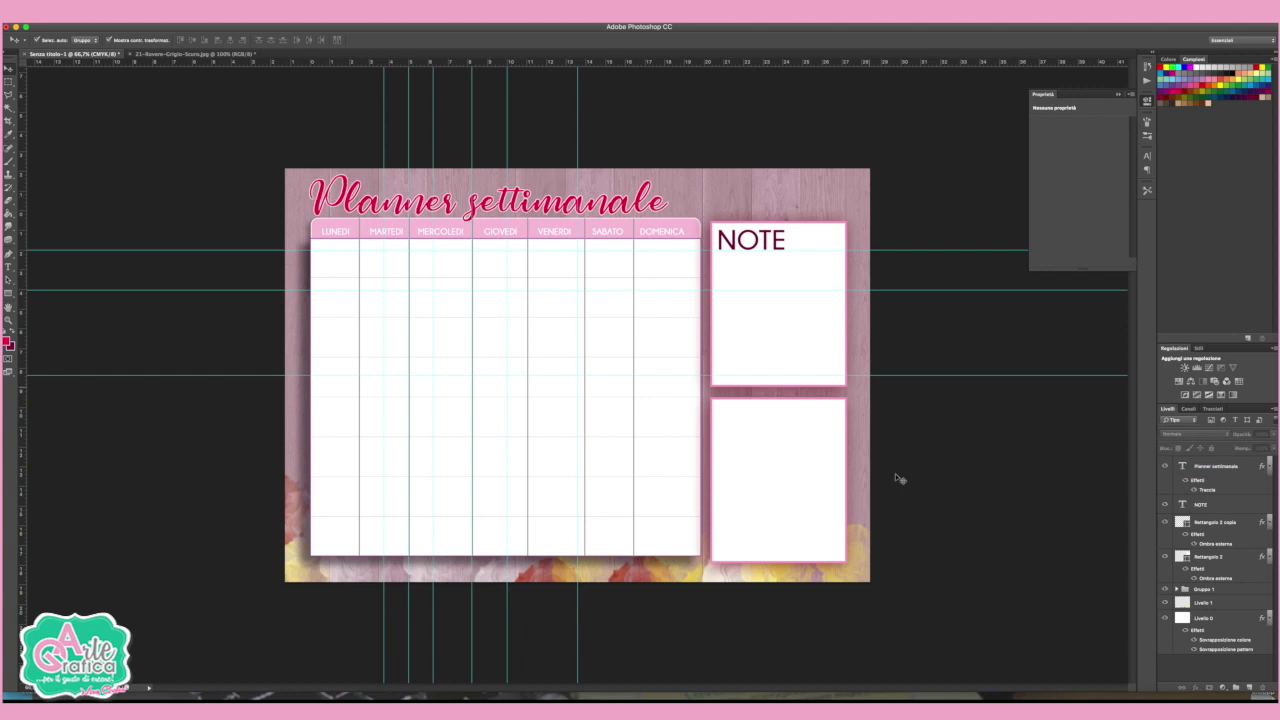
- Shorten the lower note box by raising its bottom edge with Free Transform
click(800, 497)
key(ctrl+t)
drag(778, 563, 778, 554)
key(Return)
click(1070, 461)
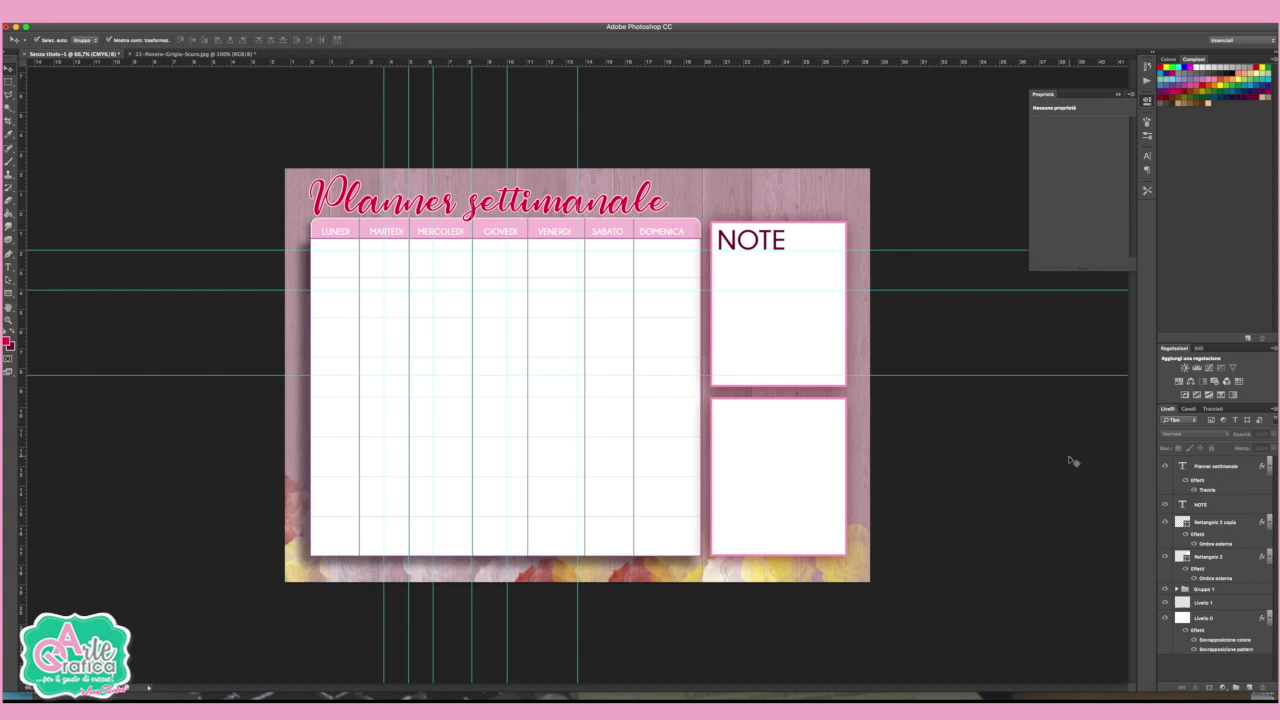